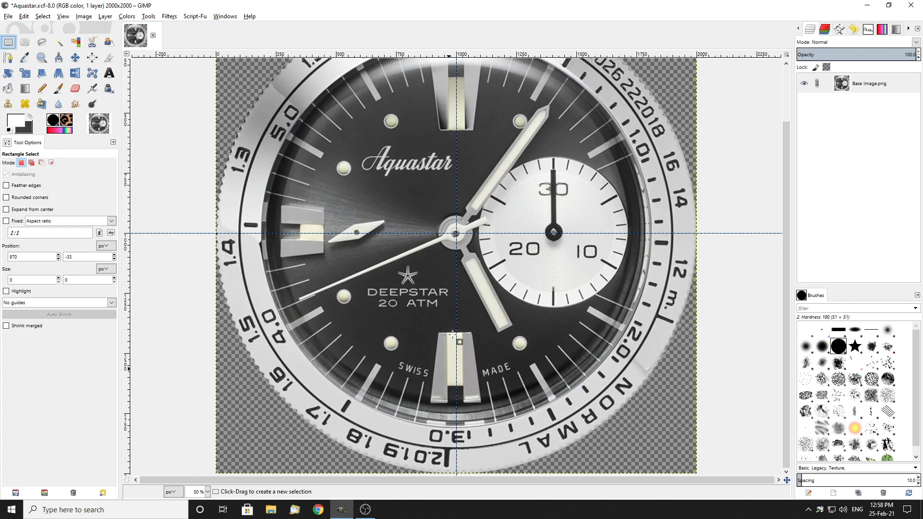
Examine the whole watch face and the lettering and markers around the bezel in the base image.
{"action": "scroll", "coordinate": [498, 319], "scroll_direction": "up", "scroll_amount": 3}
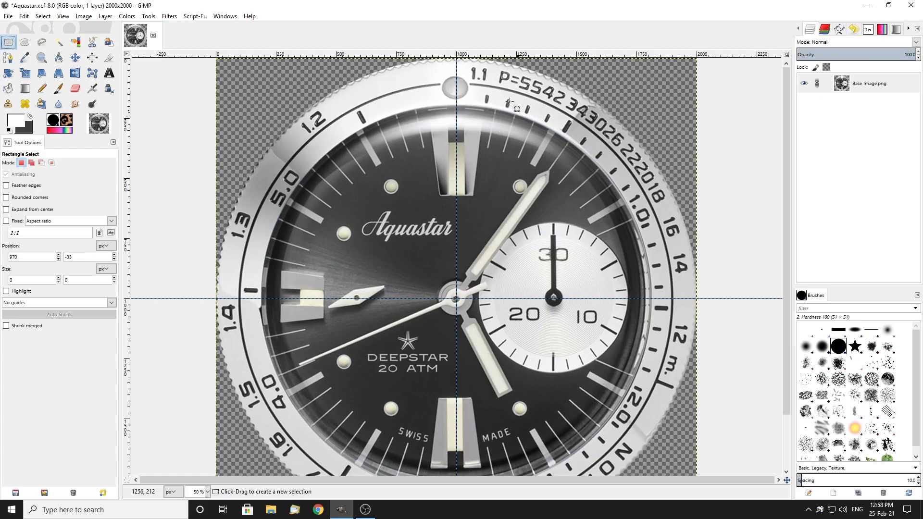
{"action": "scroll", "coordinate": [272, 240], "scroll_direction": "down", "scroll_amount": 3}
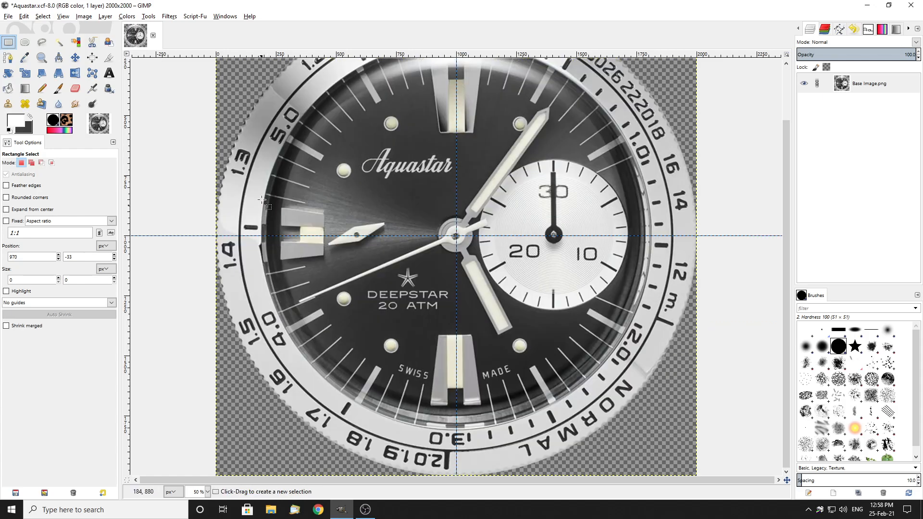
{"action": "scroll", "coordinate": [624, 380], "scroll_direction": "up", "scroll_amount": 3}
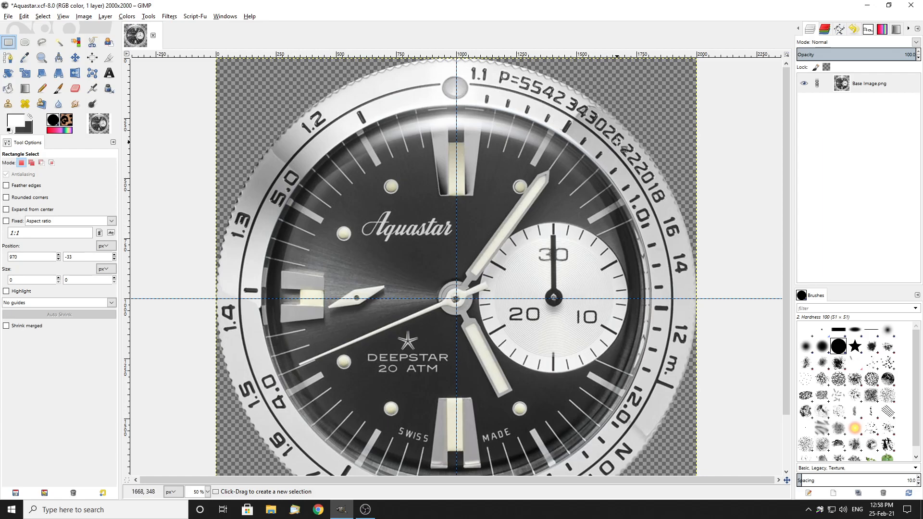
{"action": "scroll", "coordinate": [626, 140], "scroll_direction": "down", "scroll_amount": 3}
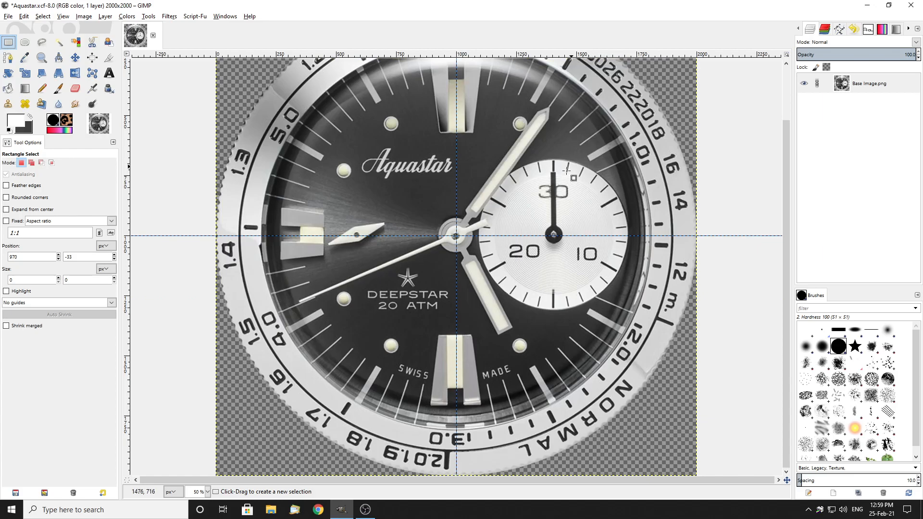
{"action": "scroll", "coordinate": [565, 173], "scroll_direction": "up", "scroll_amount": 3}
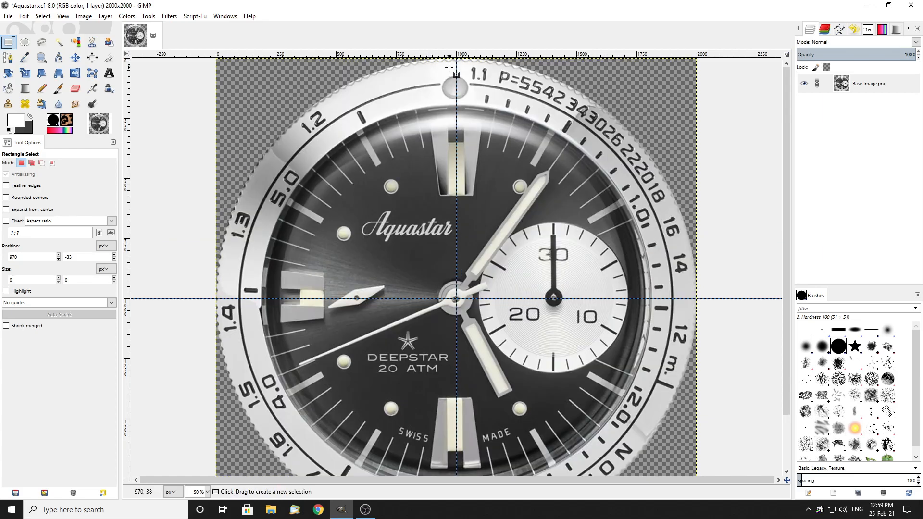
{"action": "scroll", "coordinate": [442, 108], "scroll_direction": "up", "scroll_amount": 3}
{"action": "scroll", "coordinate": [475, 138], "scroll_direction": "up", "scroll_amount": 5}
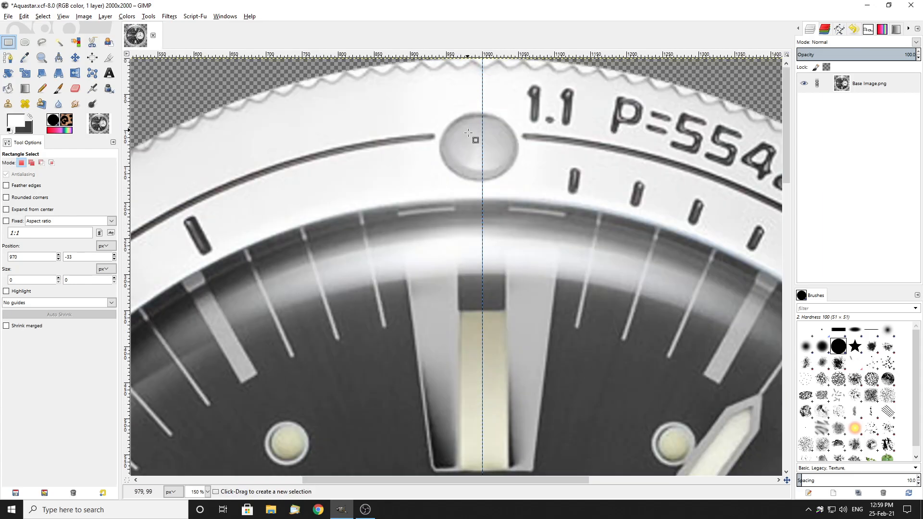
{"action": "scroll", "coordinate": [484, 110], "scroll_direction": "down", "scroll_amount": 3}
{"action": "scroll", "coordinate": [440, 96], "scroll_direction": "up", "scroll_amount": 3}
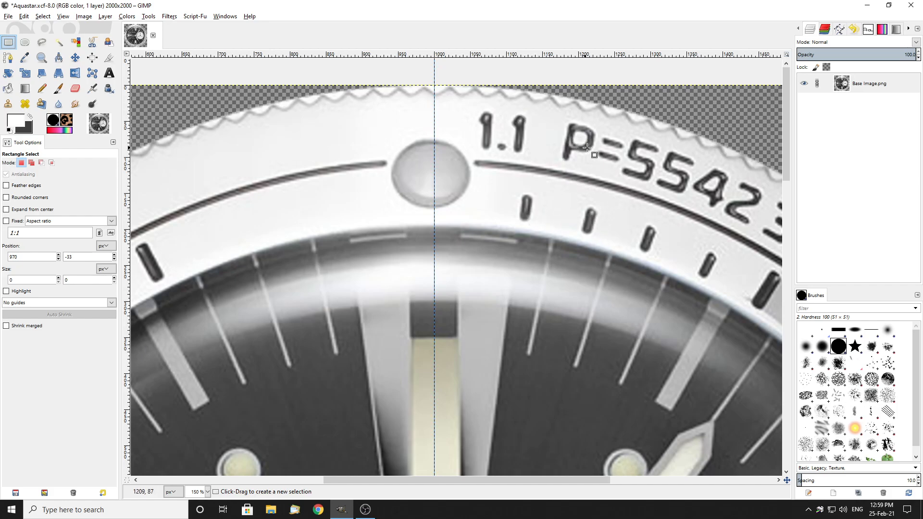
{"action": "scroll", "coordinate": [557, 145], "scroll_direction": "down", "scroll_amount": 4}
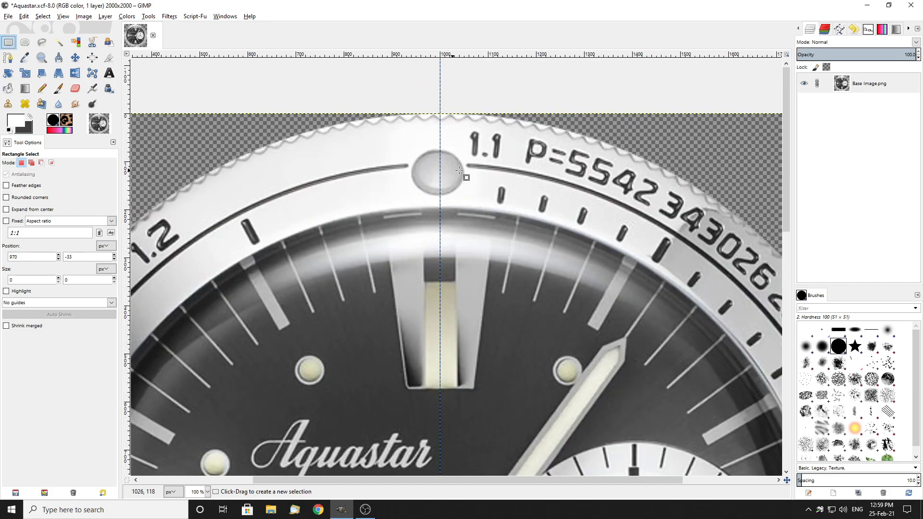
Examine the engraved 1.2 numeral on the bezel at pixel level and compare it with the whole dial.
{"action": "scroll", "coordinate": [274, 216], "scroll_direction": "up", "scroll_amount": 6}
{"action": "scroll", "coordinate": [248, 202], "scroll_direction": "up", "scroll_amount": 2}
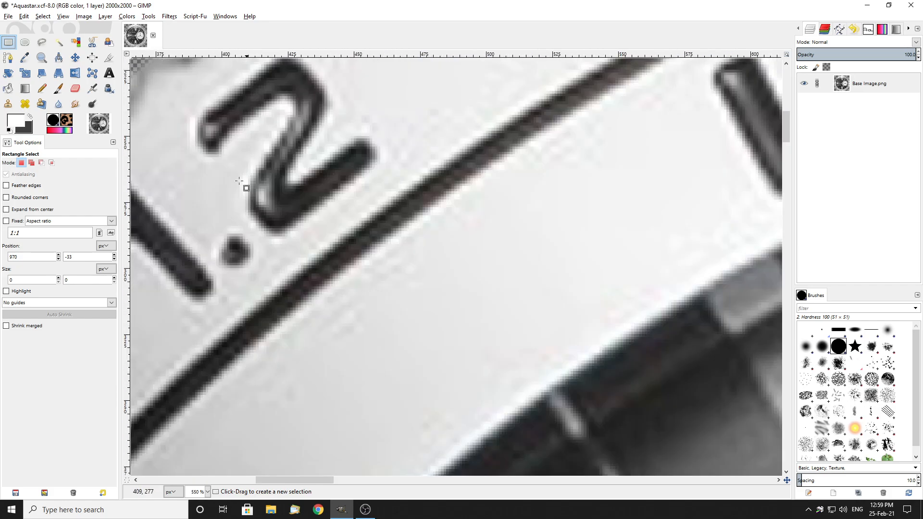
{"action": "scroll", "coordinate": [253, 175], "scroll_direction": "down", "scroll_amount": 1}
{"action": "scroll", "coordinate": [206, 144], "scroll_direction": "up", "scroll_amount": 3}
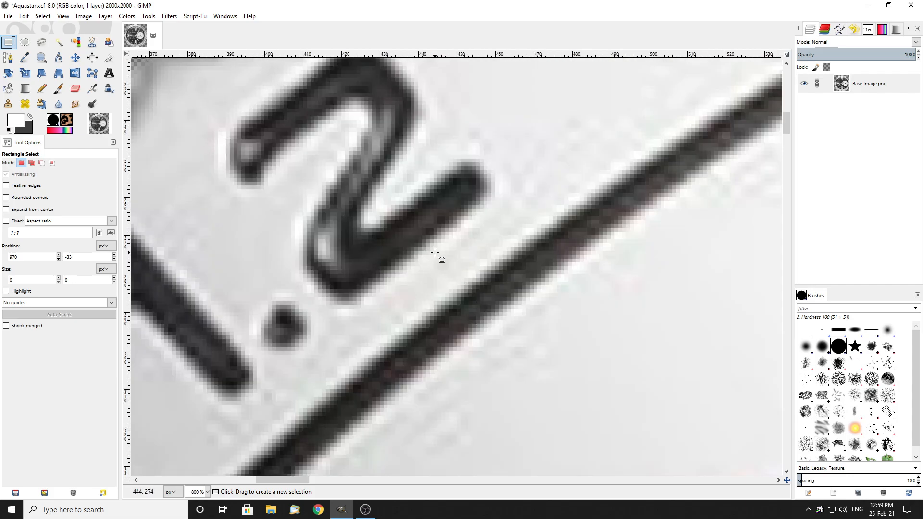
{"action": "scroll", "coordinate": [437, 258], "scroll_direction": "down", "scroll_amount": 3}
{"action": "scroll", "coordinate": [435, 259], "scroll_direction": "up", "scroll_amount": 4}
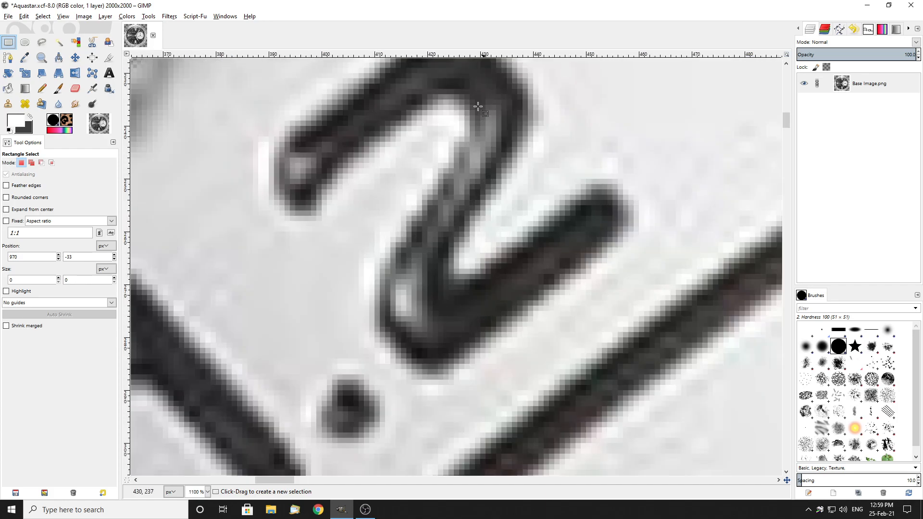
{"action": "scroll", "coordinate": [332, 214], "scroll_direction": "down", "scroll_amount": 6}
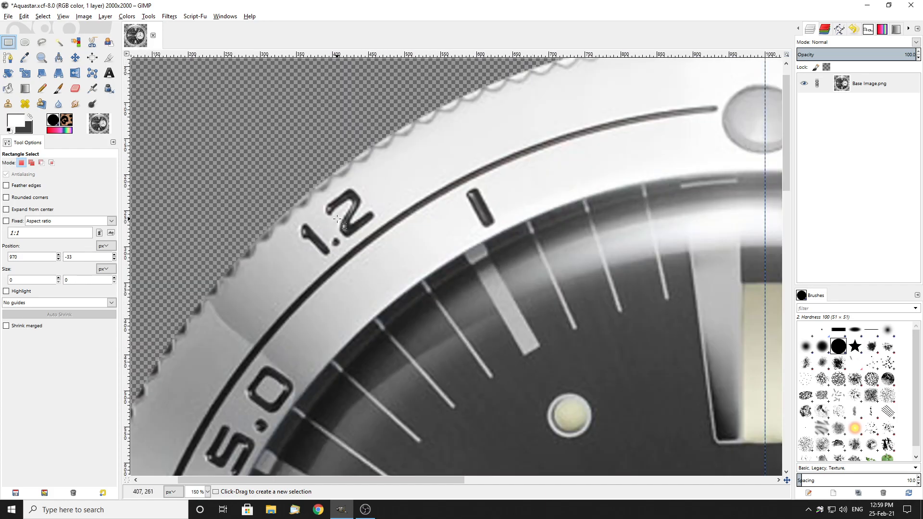
{"action": "scroll", "coordinate": [338, 218], "scroll_direction": "down", "scroll_amount": 1}
{"action": "scroll", "coordinate": [450, 188], "scroll_direction": "down", "scroll_amount": 1}
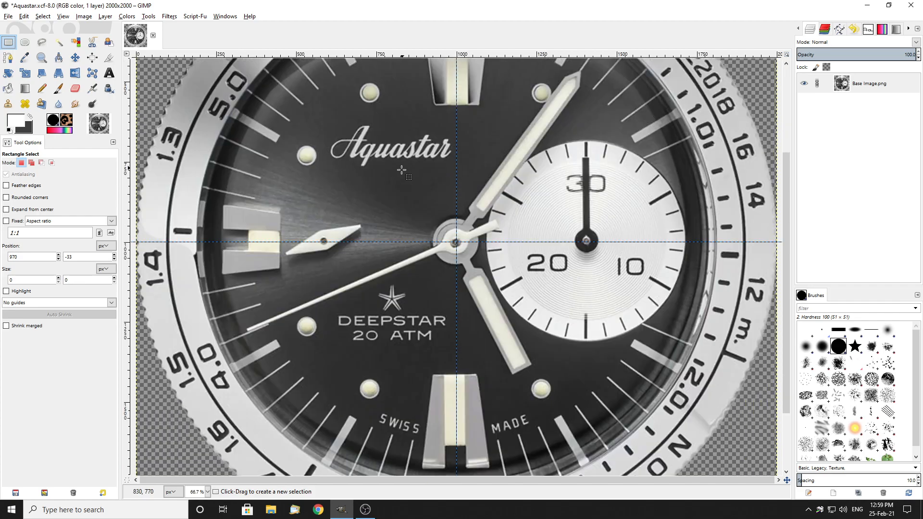
{"action": "scroll", "coordinate": [450, 194], "scroll_direction": "up", "scroll_amount": 3}
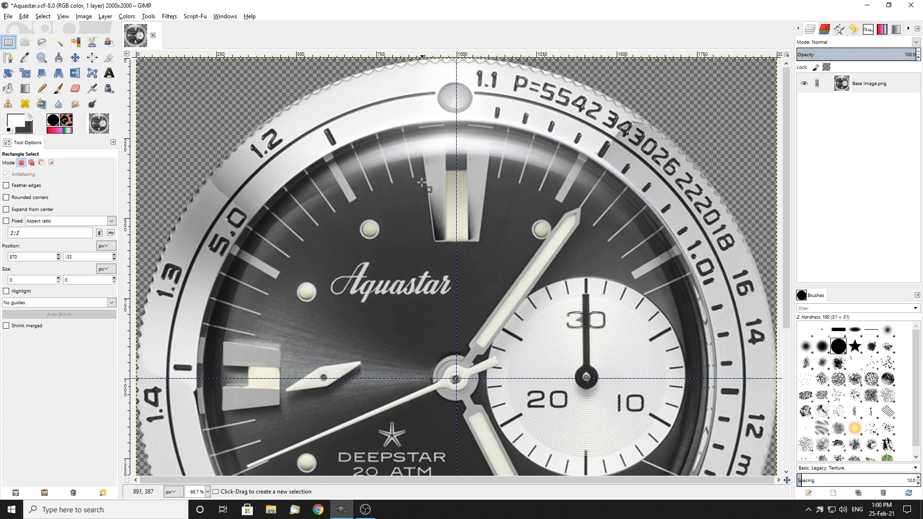
{"action": "scroll", "coordinate": [439, 144], "scroll_direction": "down", "scroll_amount": 2}
{"action": "scroll", "coordinate": [453, 184], "scroll_direction": "up", "scroll_amount": 2}
{"action": "right_click", "coordinate": [871, 86]}
{"action": "left_click", "coordinate": [902, 175]}
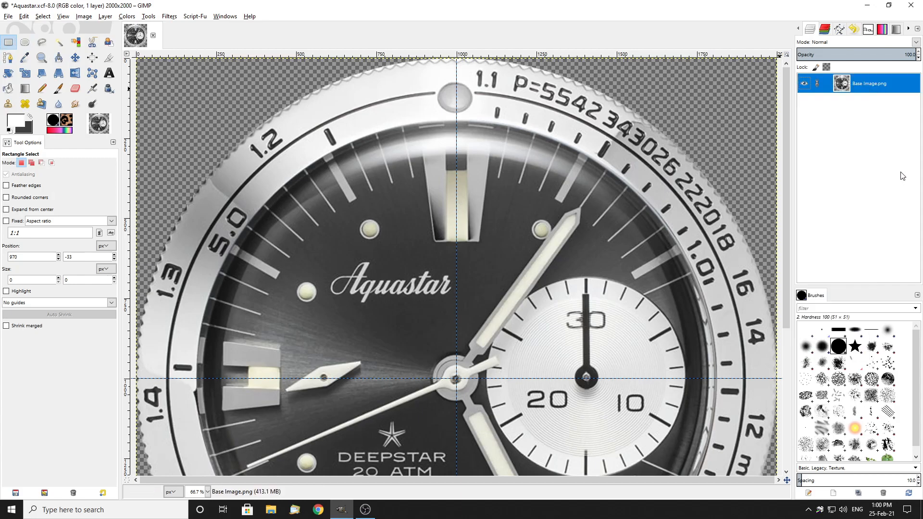
Preview the steel textures on the Desktop, open 2K New Steel Round.png as a separate image, and close it.
{"action": "left_click", "coordinate": [7, 18]}
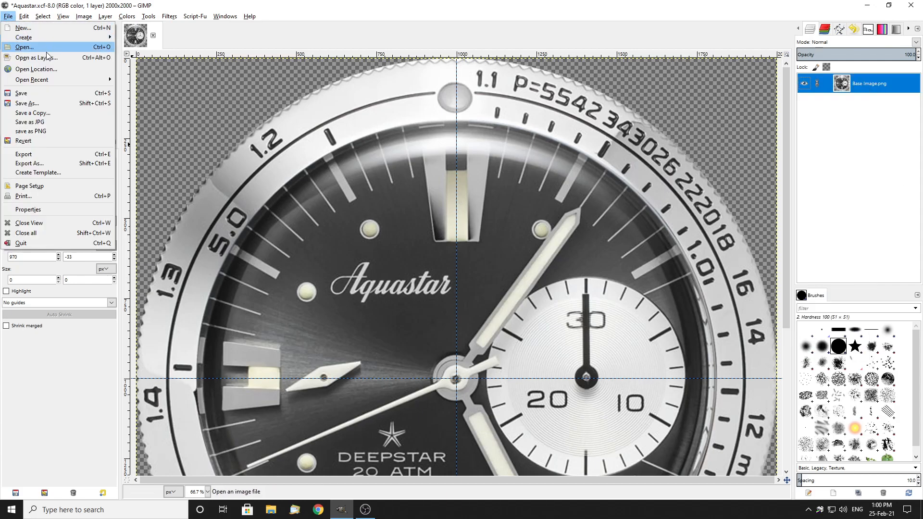
{"action": "left_click", "coordinate": [19, 48]}
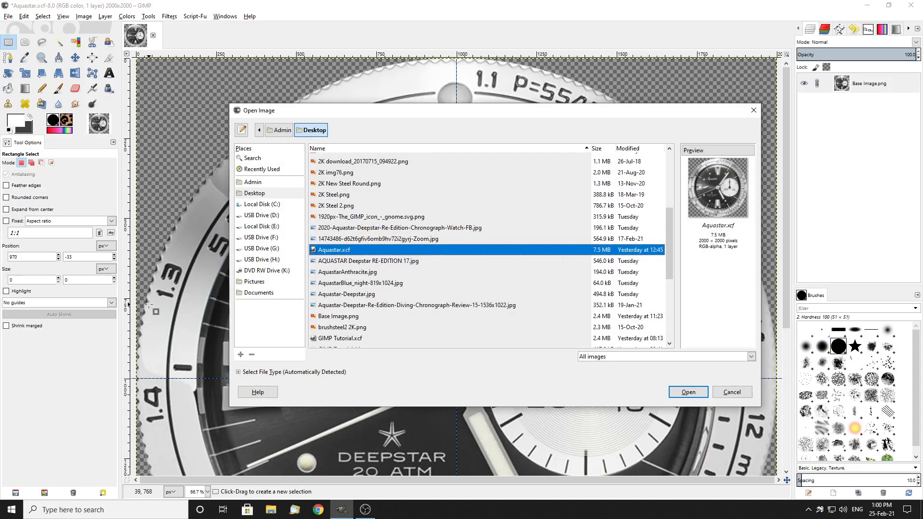
{"action": "scroll", "coordinate": [378, 273], "scroll_direction": "down", "scroll_amount": 3}
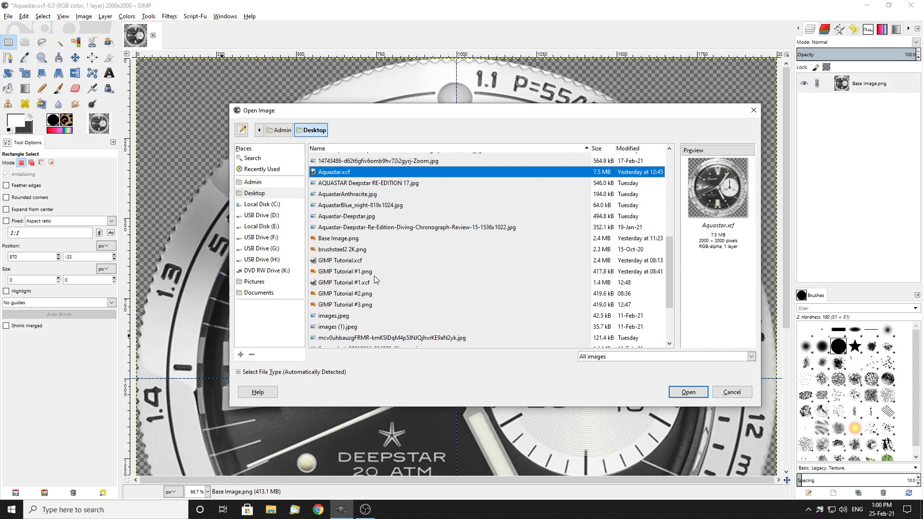
{"action": "scroll", "coordinate": [375, 278], "scroll_direction": "down", "scroll_amount": 3}
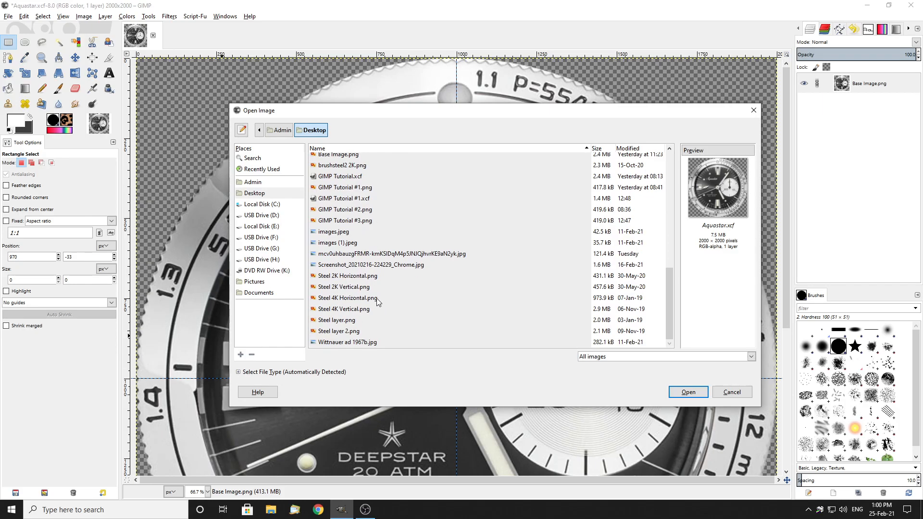
{"action": "scroll", "coordinate": [377, 286], "scroll_direction": "up", "scroll_amount": 5}
{"action": "left_click", "coordinate": [342, 219]}
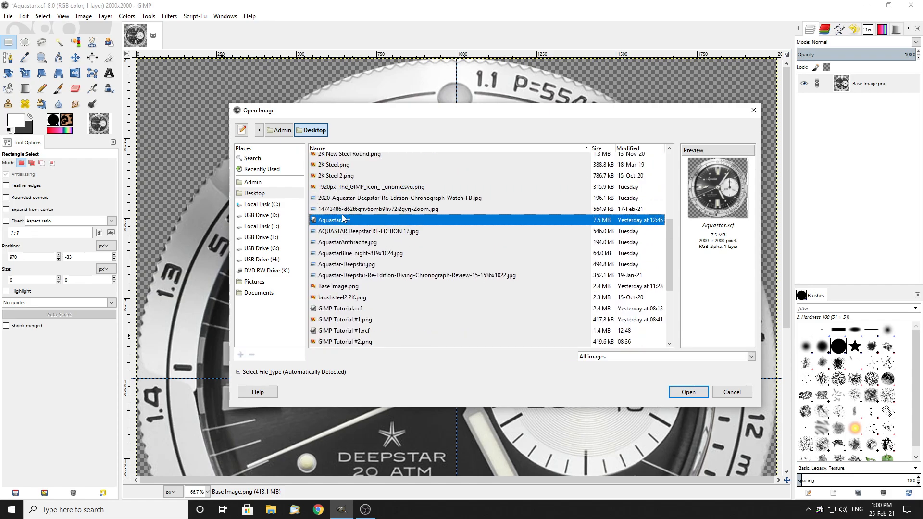
{"action": "scroll", "coordinate": [358, 207], "scroll_direction": "up", "scroll_amount": 2}
{"action": "left_click", "coordinate": [331, 229]}
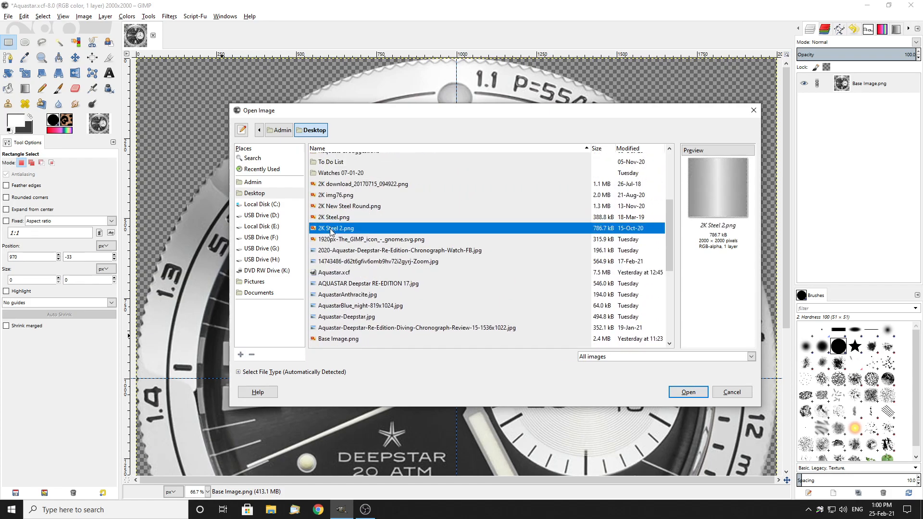
{"action": "left_click", "coordinate": [330, 219]}
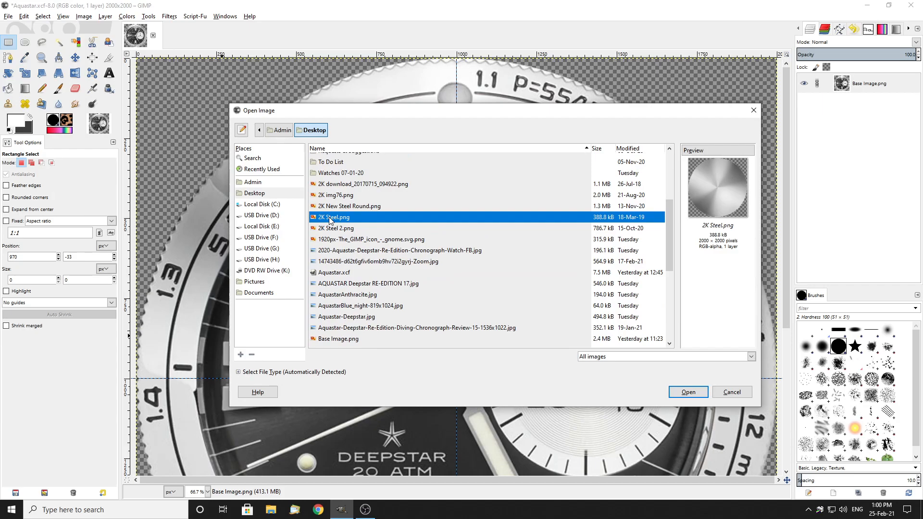
{"action": "left_click", "coordinate": [334, 207]}
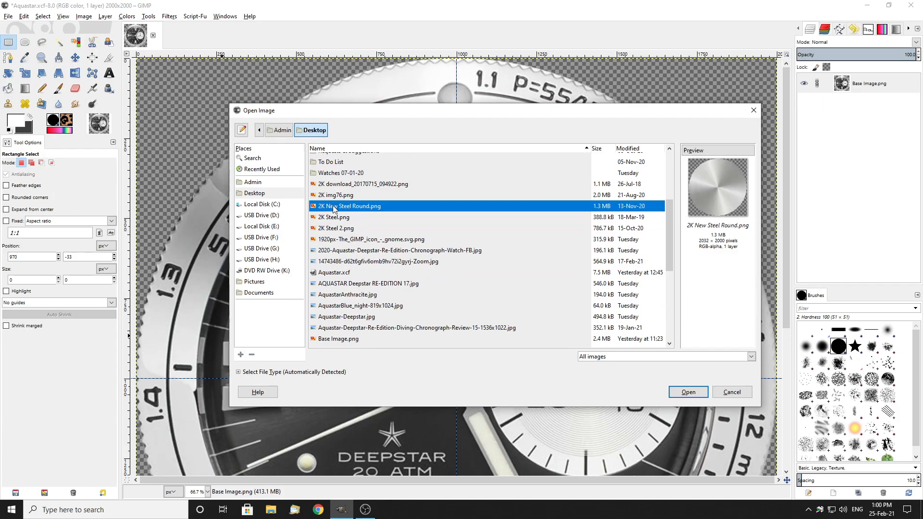
{"action": "left_click", "coordinate": [693, 392]}
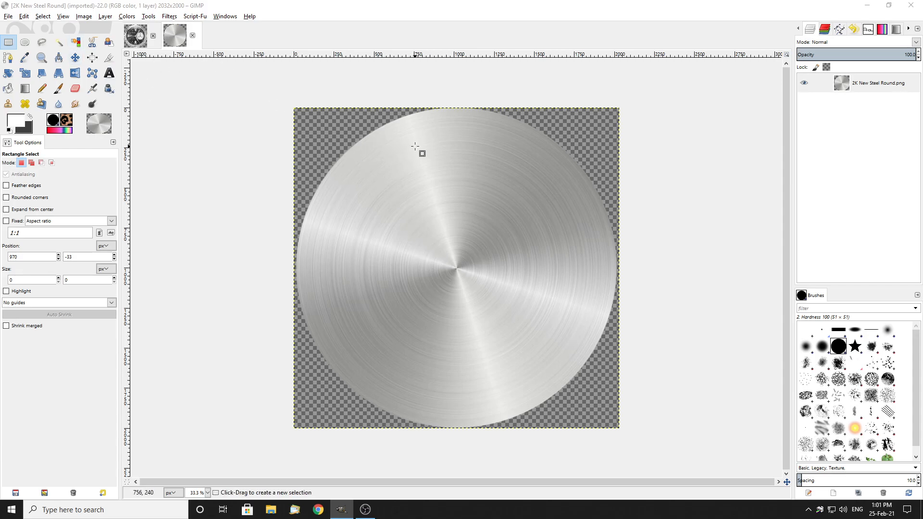
{"action": "left_click", "coordinate": [191, 36]}
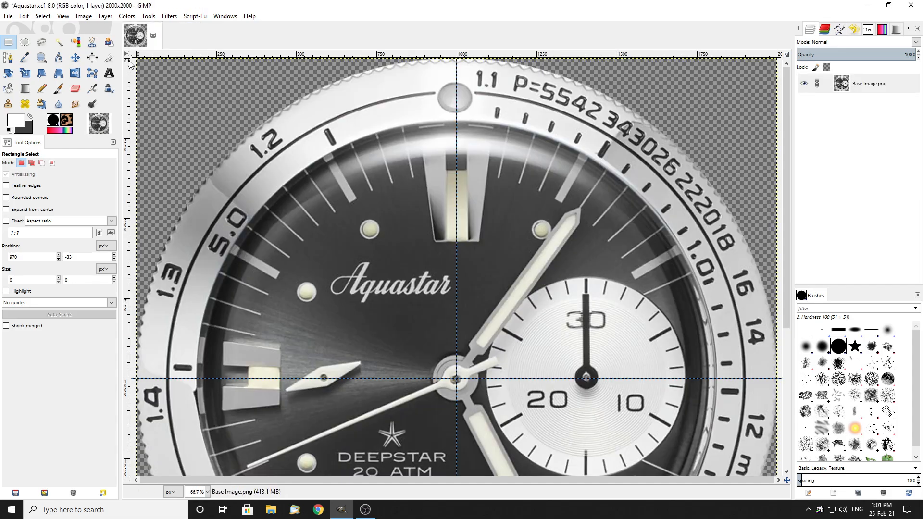
Add 2K Steel.png from the Desktop to the watch image as a new layer.
{"action": "left_click", "coordinate": [8, 16]}
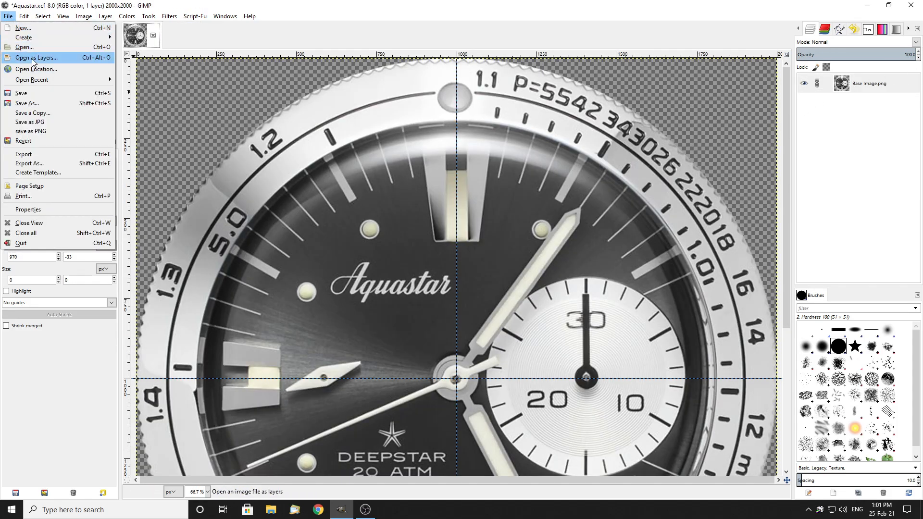
{"action": "left_click", "coordinate": [36, 58]}
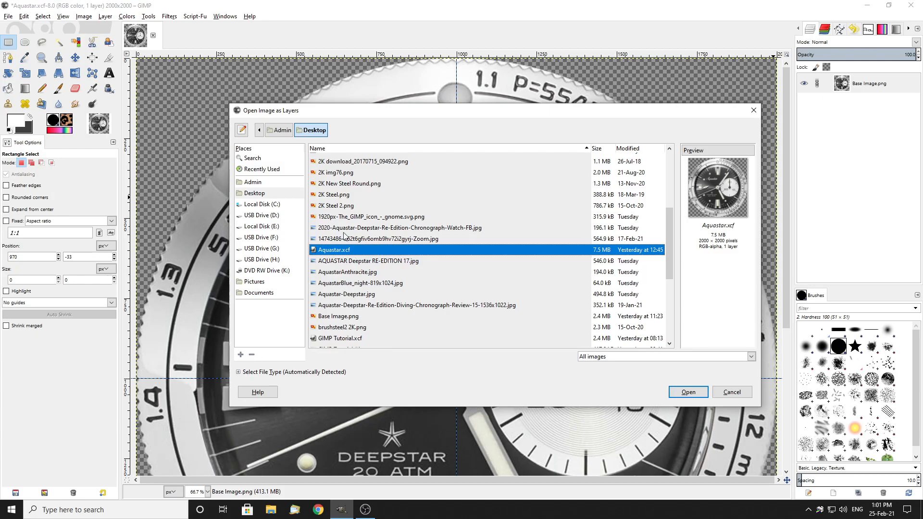
{"action": "left_click", "coordinate": [322, 195]}
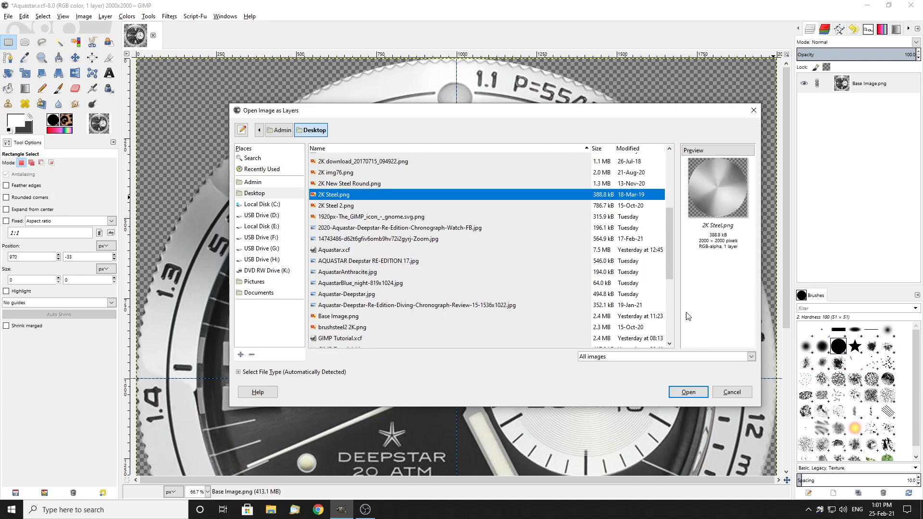
{"action": "left_click", "coordinate": [691, 392]}
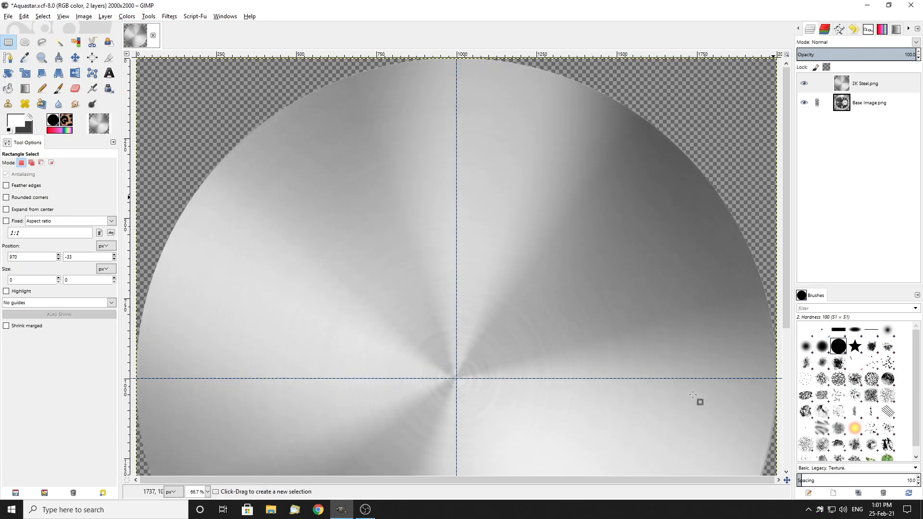
{"action": "scroll", "coordinate": [474, 231], "scroll_direction": "down", "scroll_amount": 5}
{"action": "scroll", "coordinate": [471, 187], "scroll_direction": "up", "scroll_amount": 5}
{"action": "scroll", "coordinate": [557, 147], "scroll_direction": "down", "scroll_amount": 1}
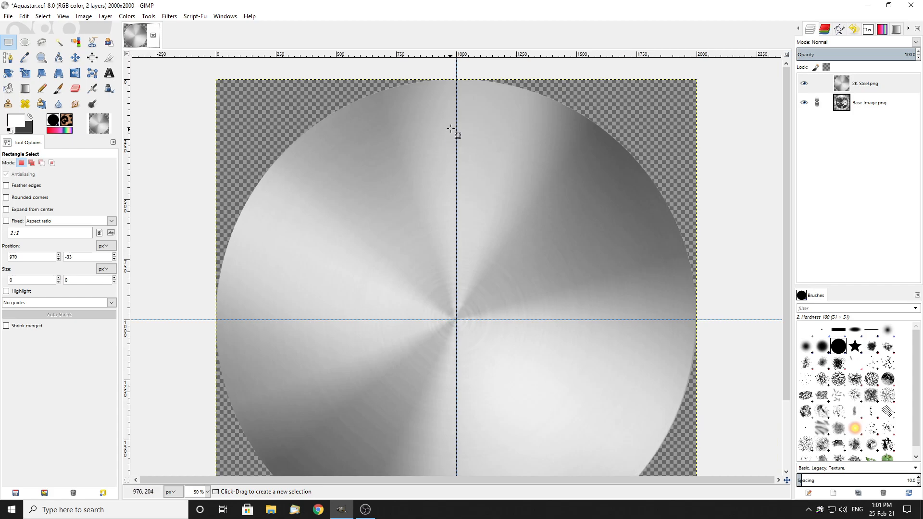
Hide the 2K Steel.png layer and move it below the Base Image.png layer.
{"action": "left_click", "coordinate": [804, 84]}
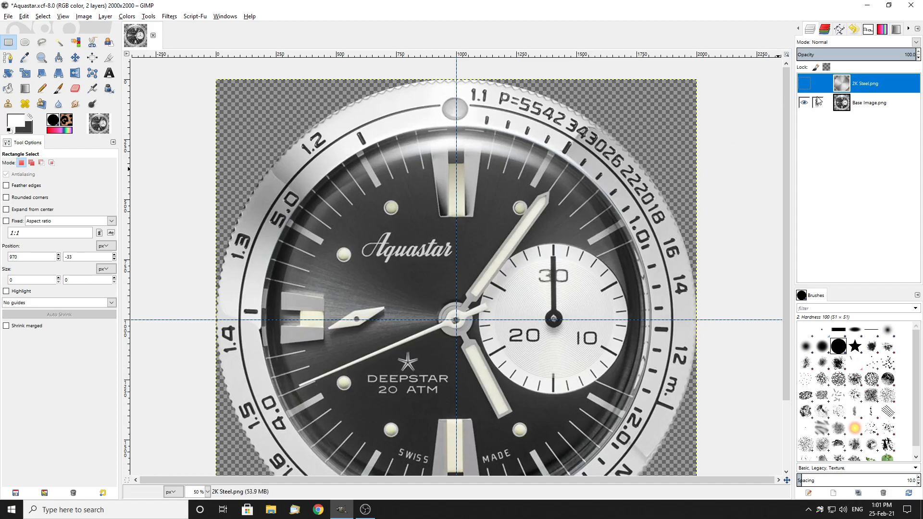
{"action": "left_click", "coordinate": [803, 84]}
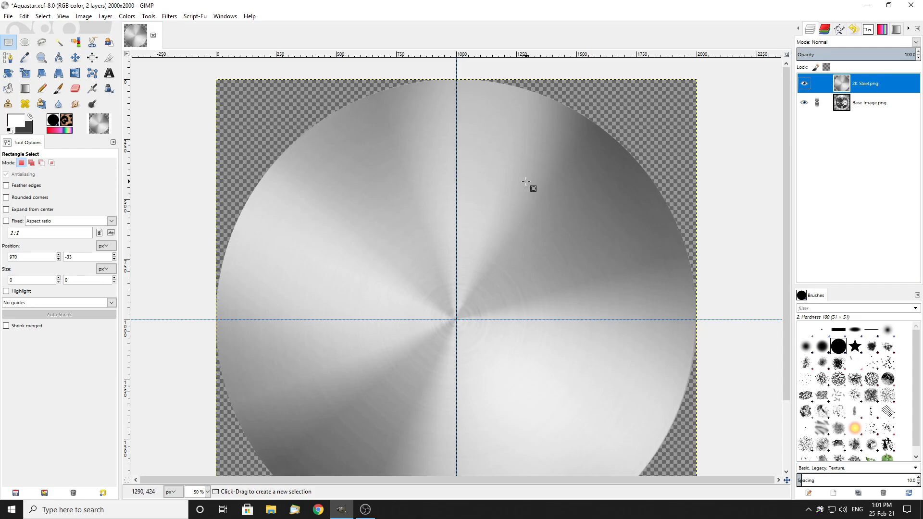
{"action": "left_click", "coordinate": [804, 84]}
{"action": "left_click_drag", "start_coordinate": [872, 85], "coordinate": [861, 116]}
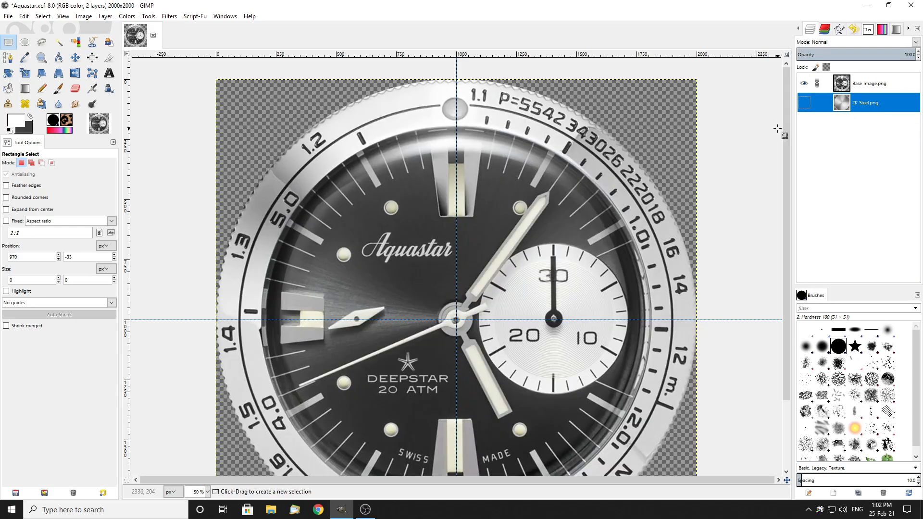
{"action": "left_click", "coordinate": [25, 43]}
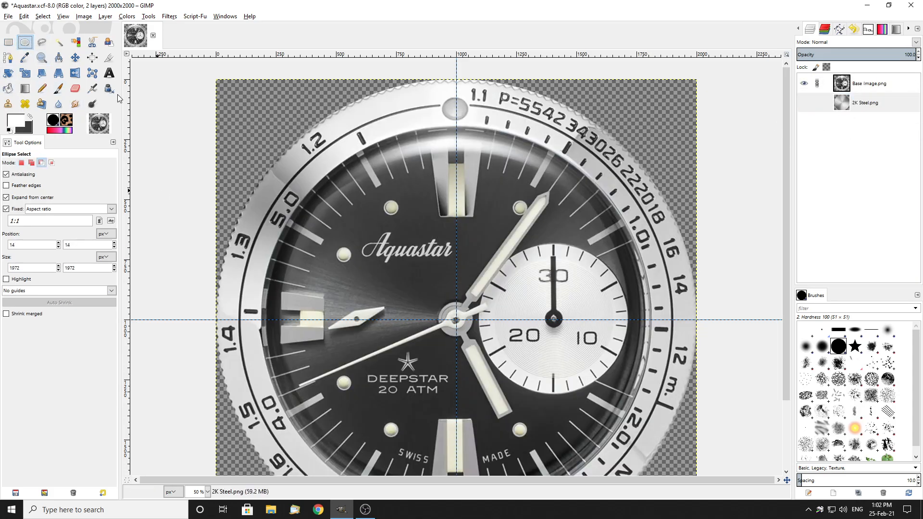
{"action": "scroll", "coordinate": [457, 311], "scroll_direction": "up", "scroll_amount": 3, "text": "ctrl"}
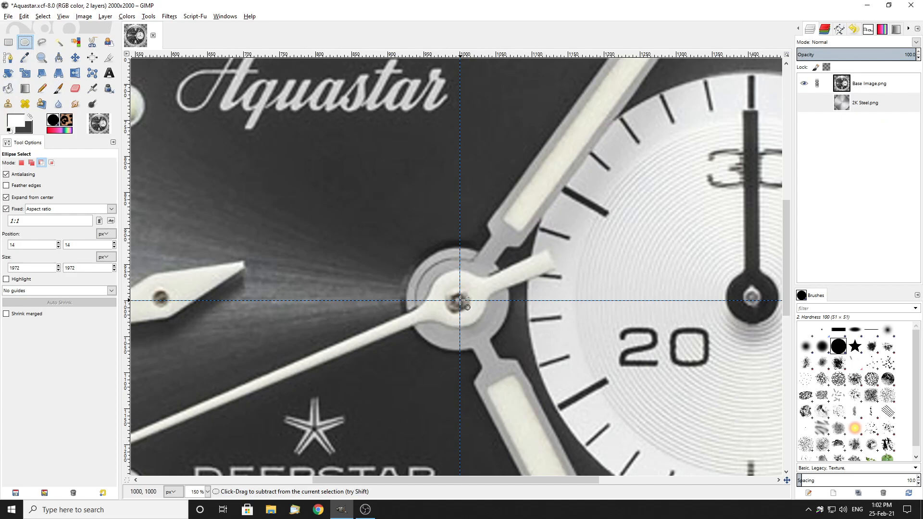
{"action": "scroll", "coordinate": [460, 300], "scroll_direction": "up", "scroll_amount": 1, "text": "ctrl"}
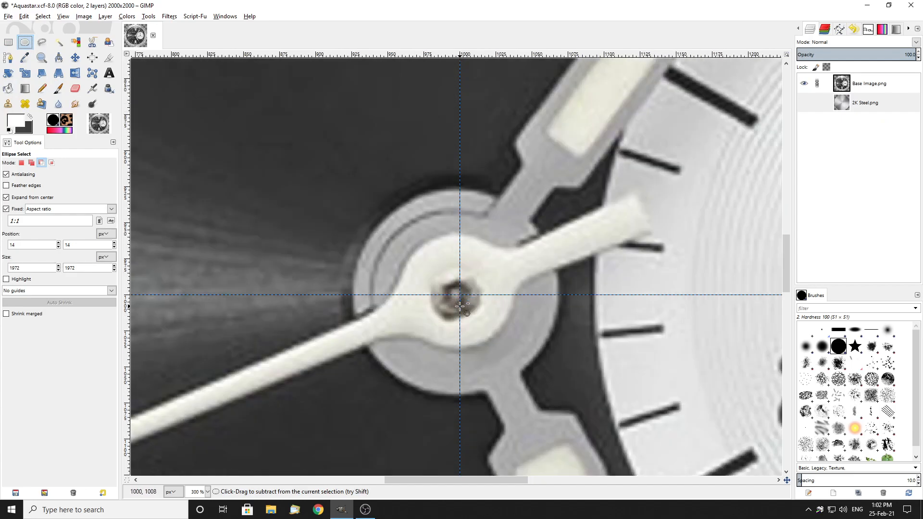
{"action": "scroll", "coordinate": [462, 301], "scroll_direction": "down", "scroll_amount": 2, "text": "ctrl"}
{"action": "scroll", "coordinate": [461, 302], "scroll_direction": "up", "scroll_amount": 3, "text": "ctrl"}
{"action": "left_click_drag", "start_coordinate": [461, 296], "coordinate": [541, 217]}
{"action": "scroll", "coordinate": [475, 327], "scroll_direction": "down", "scroll_amount": 3, "text": "ctrl"}
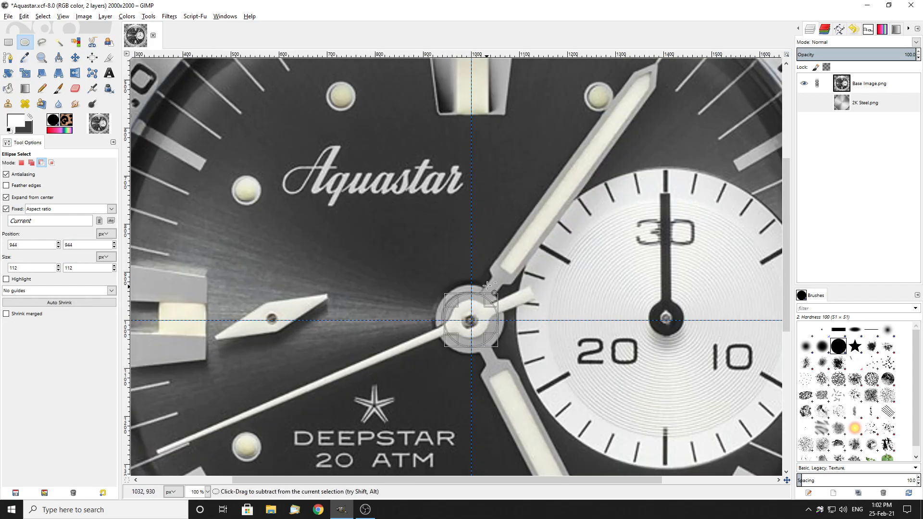
{"action": "left_click", "coordinate": [41, 165]}
{"action": "left_click", "coordinate": [247, 241]}
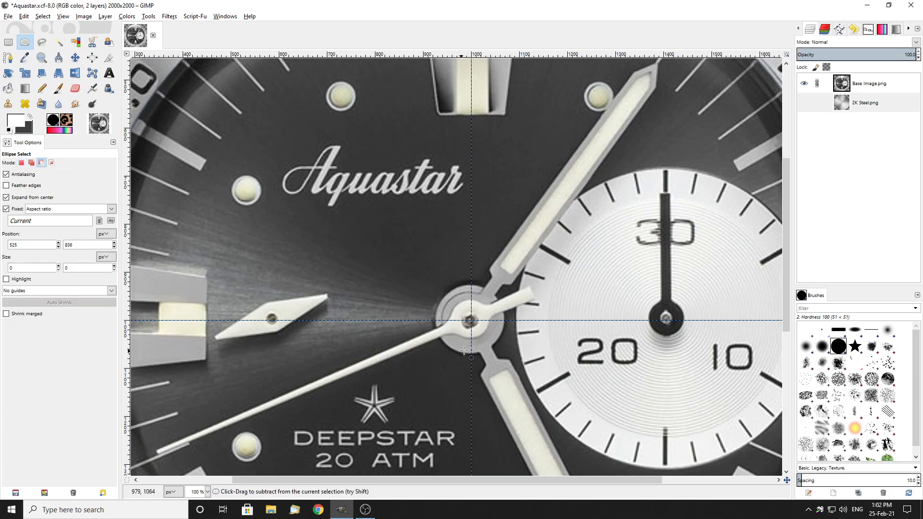
Draw a circular selection about 1624 px in diameter from the dial centre out to the bezel's inner edge.
{"action": "scroll", "coordinate": [471, 315], "scroll_direction": "up", "scroll_amount": 3, "text": "ctrl"}
{"action": "scroll", "coordinate": [485, 271], "scroll_direction": "up", "scroll_amount": 3, "text": "ctrl"}
{"action": "left_click", "coordinate": [478, 270]}
{"action": "left_click_drag", "start_coordinate": [478, 270], "coordinate": [351, 325]}
{"action": "scroll", "coordinate": [452, 327], "scroll_direction": "down", "scroll_amount": 7, "text": "ctrl"}
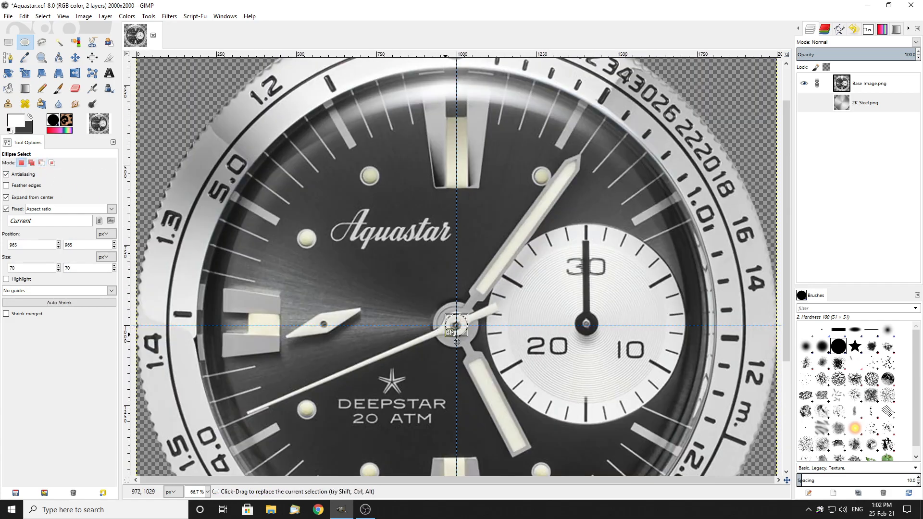
{"action": "left_click_drag", "start_coordinate": [454, 326], "coordinate": [248, 315]}
{"action": "scroll", "coordinate": [202, 328], "scroll_direction": "up", "scroll_amount": 5, "text": "ctrl"}
{"action": "scroll", "coordinate": [557, 161], "scroll_direction": "down", "scroll_amount": 5, "text": "ctrl"}
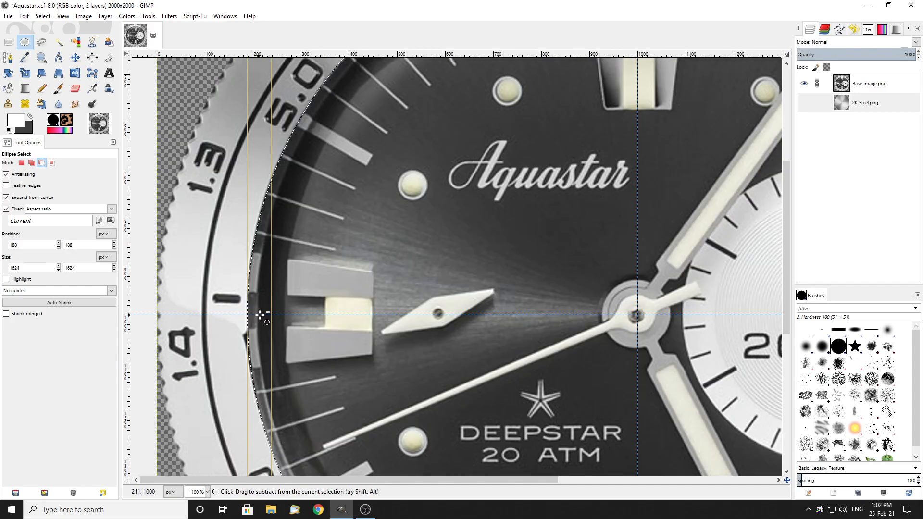
Examine how the circular selection follows the bezel's inner edge at the right, bottom, top and left of the dial.
{"action": "scroll", "coordinate": [704, 331], "scroll_direction": "up", "scroll_amount": 2, "text": "ctrl"}
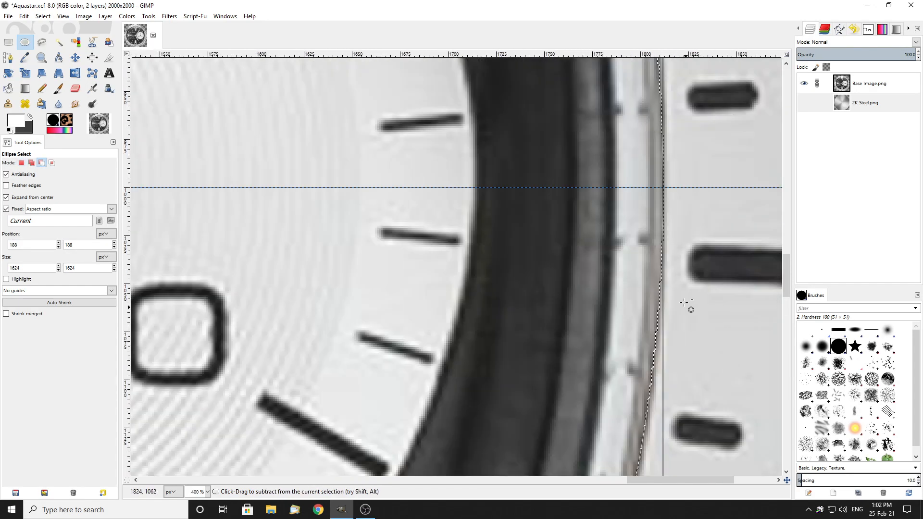
{"action": "scroll", "coordinate": [654, 260], "scroll_direction": "down", "scroll_amount": 5, "text": "ctrl"}
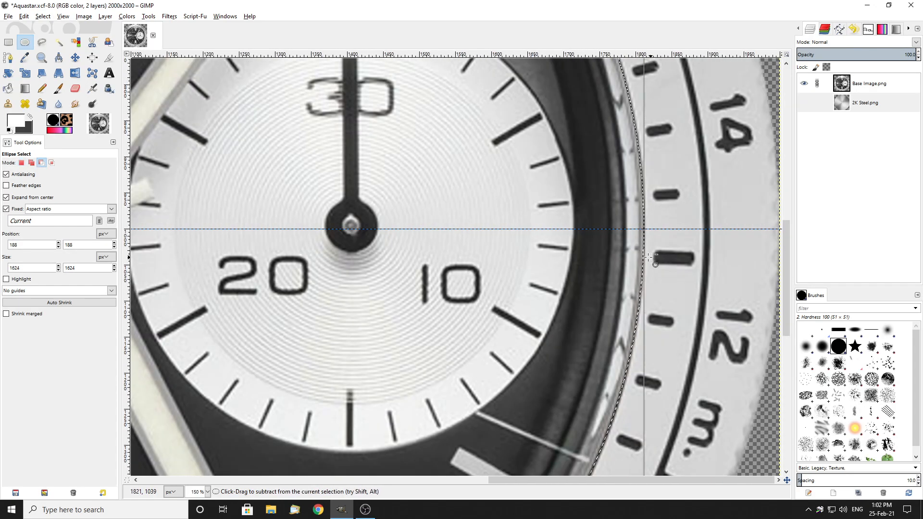
{"action": "scroll", "coordinate": [659, 267], "scroll_direction": "down", "scroll_amount": 2}
{"action": "scroll", "coordinate": [465, 427], "scroll_direction": "up", "scroll_amount": 5, "text": "ctrl"}
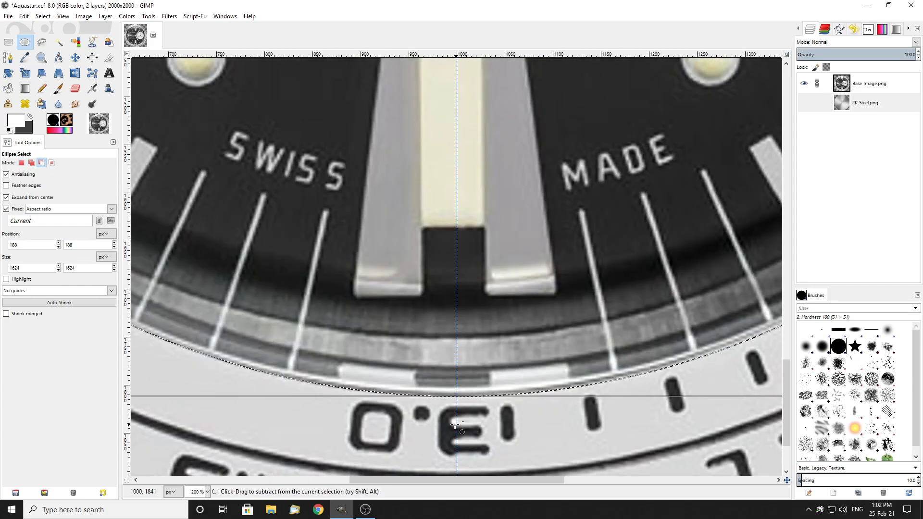
{"action": "scroll", "coordinate": [465, 427], "scroll_direction": "down", "scroll_amount": 7, "text": "ctrl"}
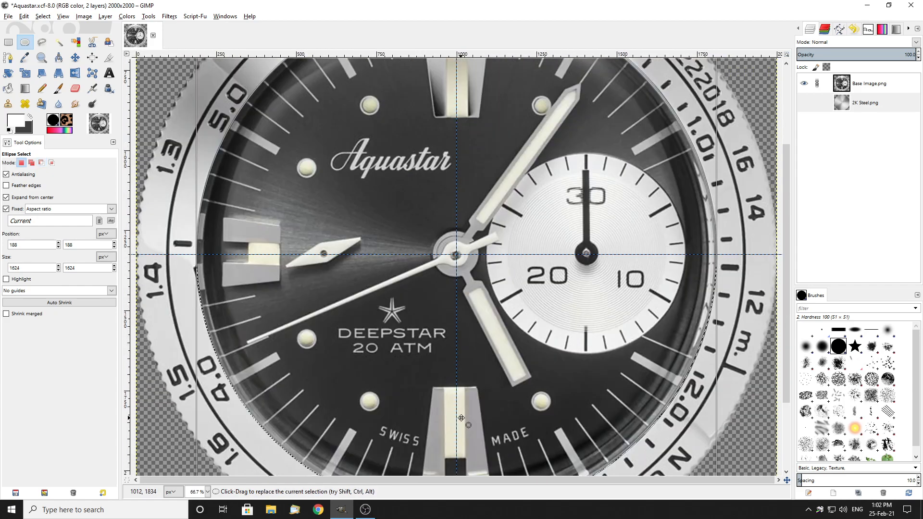
{"action": "scroll", "coordinate": [468, 79], "scroll_direction": "up", "scroll_amount": 6, "text": "ctrl"}
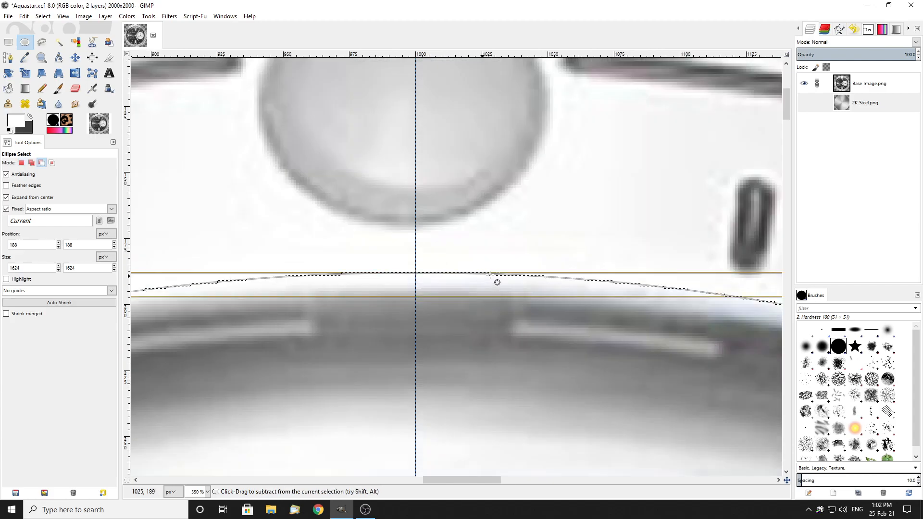
{"action": "scroll", "coordinate": [495, 283], "scroll_direction": "down", "scroll_amount": 3, "text": "ctrl"}
{"action": "scroll", "coordinate": [496, 273], "scroll_direction": "down", "scroll_amount": 2, "text": "ctrl"}
{"action": "scroll", "coordinate": [468, 270], "scroll_direction": "down", "scroll_amount": 4}
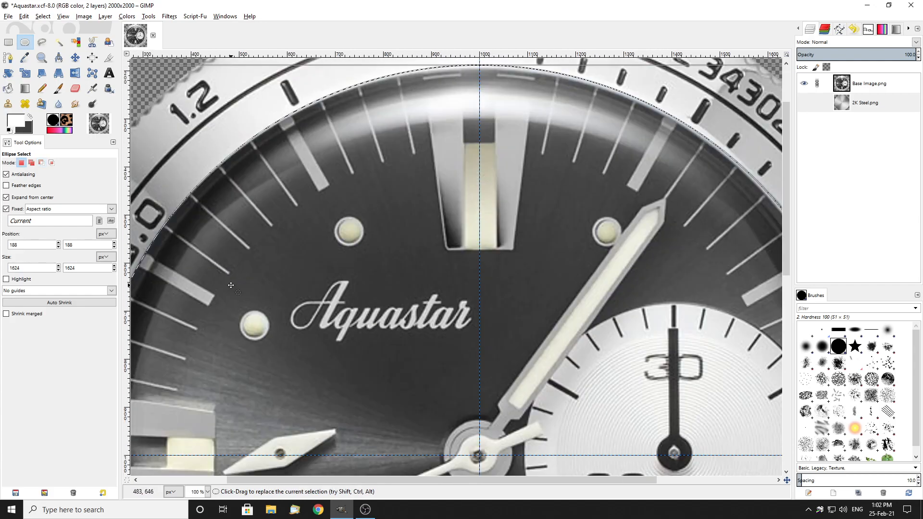
{"action": "scroll", "coordinate": [239, 330], "scroll_direction": "down", "scroll_amount": 2, "text": "ctrl"}
{"action": "scroll", "coordinate": [239, 331], "scroll_direction": "up", "scroll_amount": 2, "text": "ctrl"}
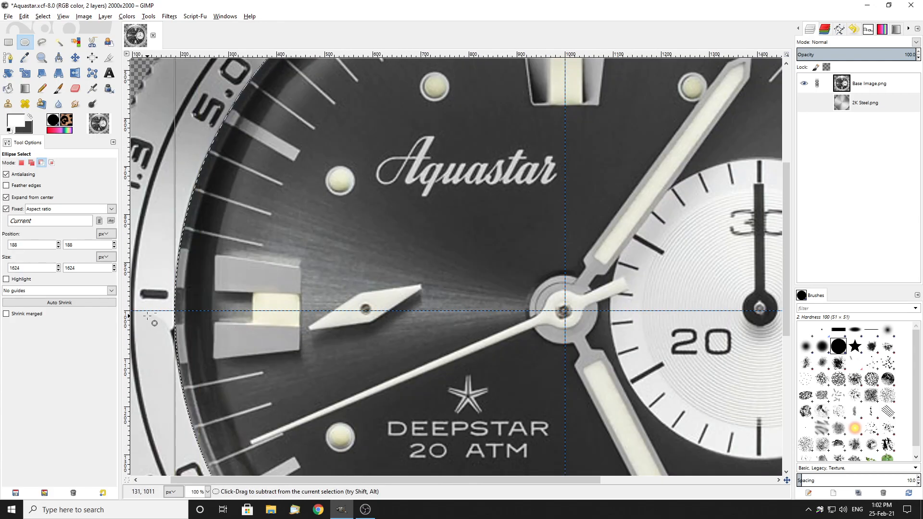
Shrink the circular selection to 1620 x 1620 px, keeping it centred on the dial.
{"action": "scroll", "coordinate": [147, 315], "scroll_direction": "up", "scroll_amount": 5, "text": "ctrl"}
{"action": "left_click_drag", "start_coordinate": [248, 308], "coordinate": [250, 298]}
{"action": "scroll", "coordinate": [252, 298], "scroll_direction": "down", "scroll_amount": 6, "text": "ctrl"}
{"action": "scroll", "coordinate": [480, 111], "scroll_direction": "up", "scroll_amount": 2, "text": "ctrl"}
{"action": "scroll", "coordinate": [481, 111], "scroll_direction": "up", "scroll_amount": 2, "text": "ctrl"}
{"action": "scroll", "coordinate": [540, 168], "scroll_direction": "down", "scroll_amount": 5, "text": "ctrl"}
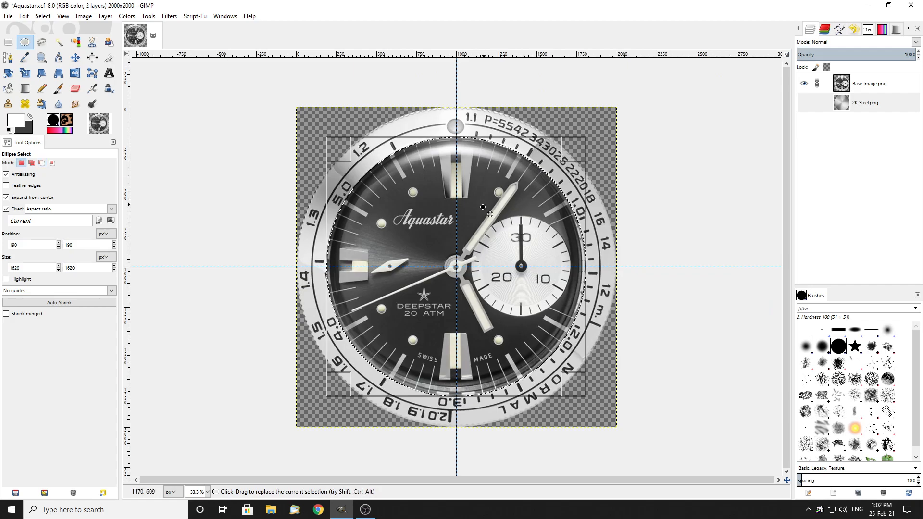
Hide the Base Image.png layer, show 2K Steel.png, and delete the circular area from it to leave a steel ring.
{"action": "left_click", "coordinate": [804, 84]}
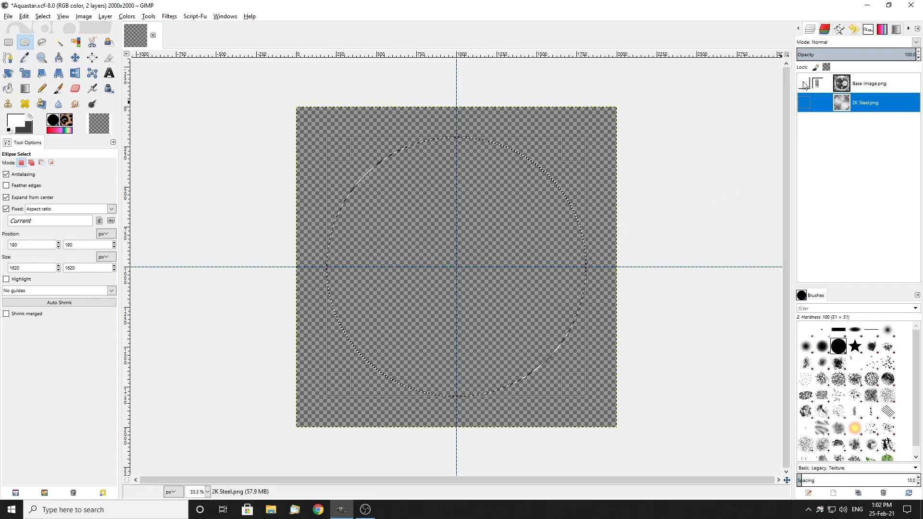
{"action": "left_click", "coordinate": [804, 83]}
{"action": "left_click", "coordinate": [804, 84]}
{"action": "left_click", "coordinate": [803, 103]}
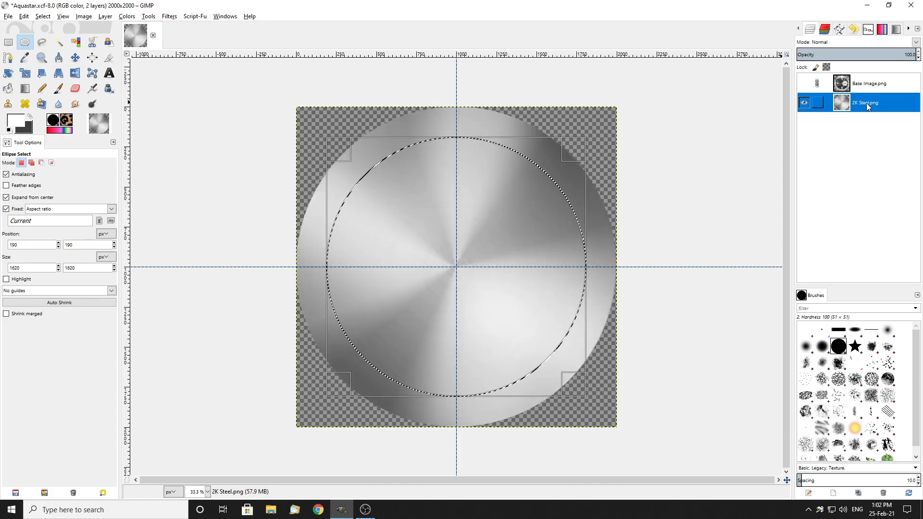
{"action": "key", "text": "Page_Up"}
{"action": "key", "text": "Page_Down"}
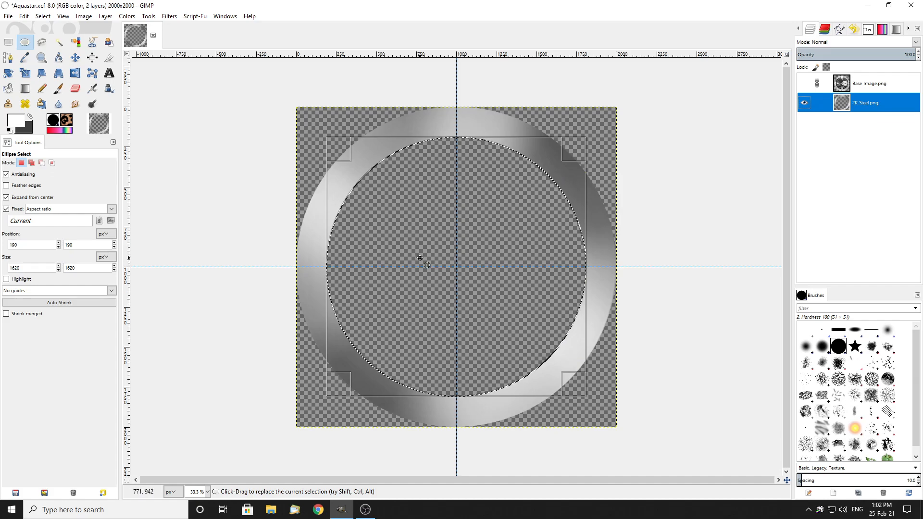
Compare the steel ring with the original bezel by placing 2K Steel.png above Base Image.png, and restore the layer order.
{"action": "left_click", "coordinate": [799, 85]}
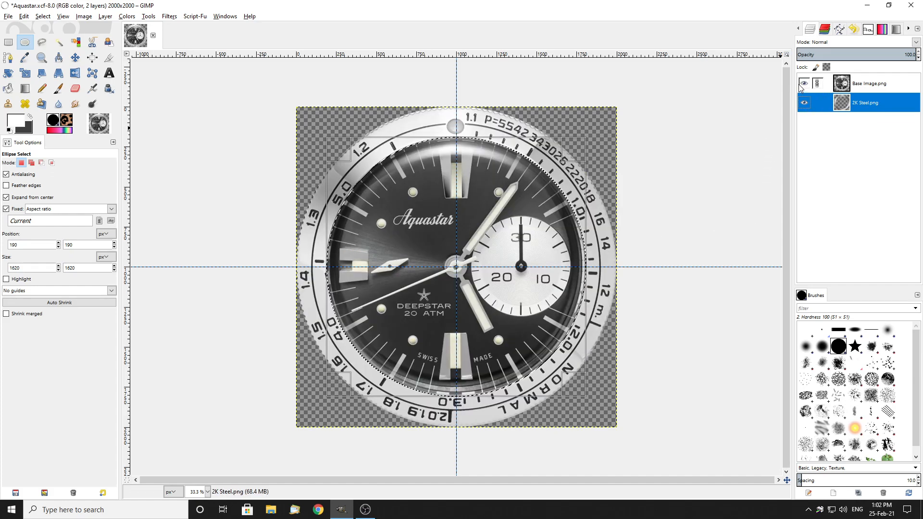
{"action": "left_click", "coordinate": [801, 84]}
{"action": "left_click_drag", "start_coordinate": [853, 112], "coordinate": [855, 81]}
{"action": "left_click", "coordinate": [807, 102]}
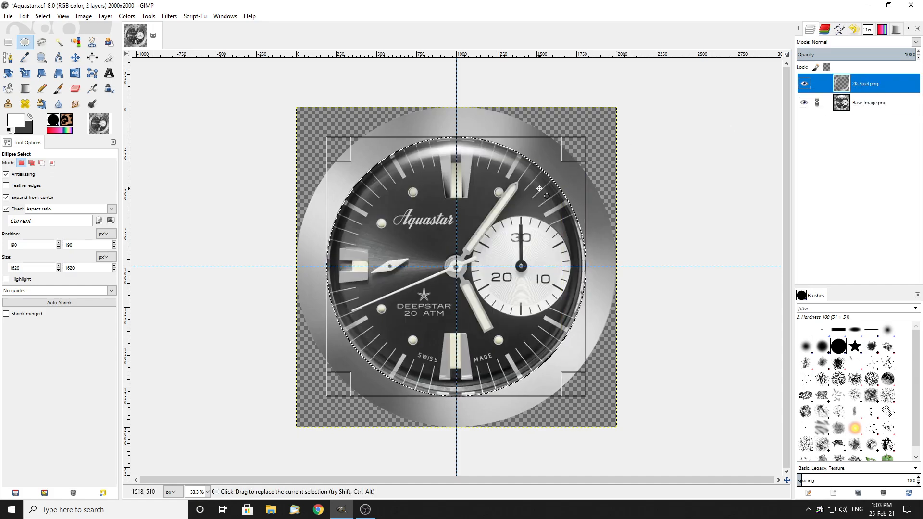
{"action": "left_click_drag", "start_coordinate": [817, 103], "coordinate": [813, 80]}
{"action": "left_click", "coordinate": [804, 83]}
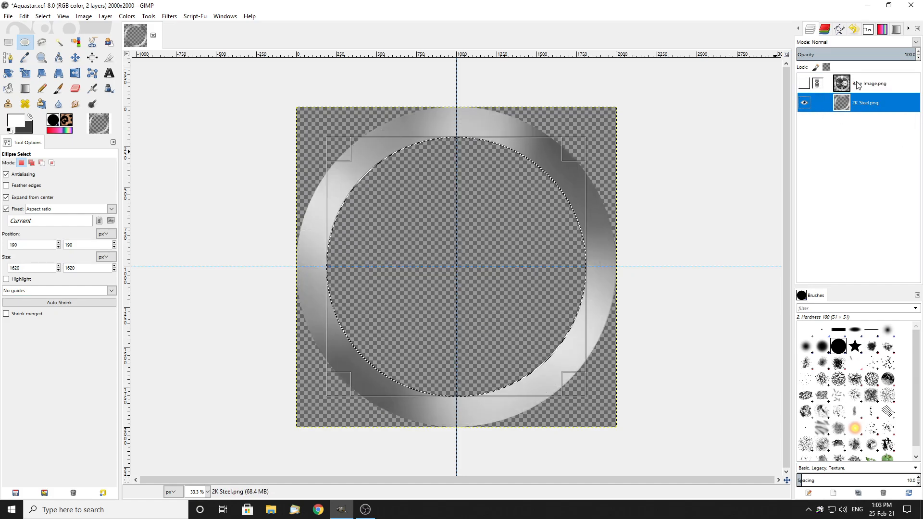
Show the Base Image.png layer and clear the circular selection with the Rectangle Select tool active.
{"action": "left_click", "coordinate": [804, 84]}
{"action": "left_click", "coordinate": [8, 42]}
{"action": "left_click", "coordinate": [228, 169]}
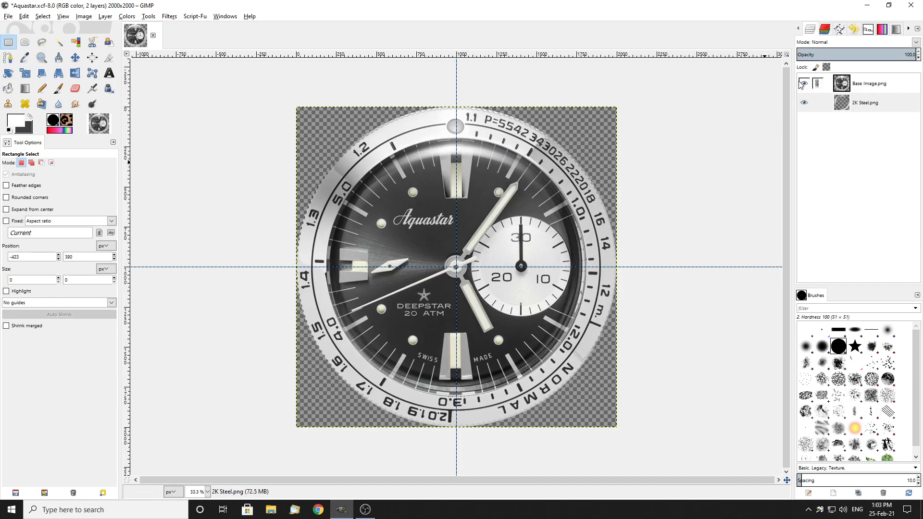
Draw a rectangular selection about 64 px wide along the vertical guide, from the bezel's top edge down to the dial centre.
{"action": "key", "text": "4"}
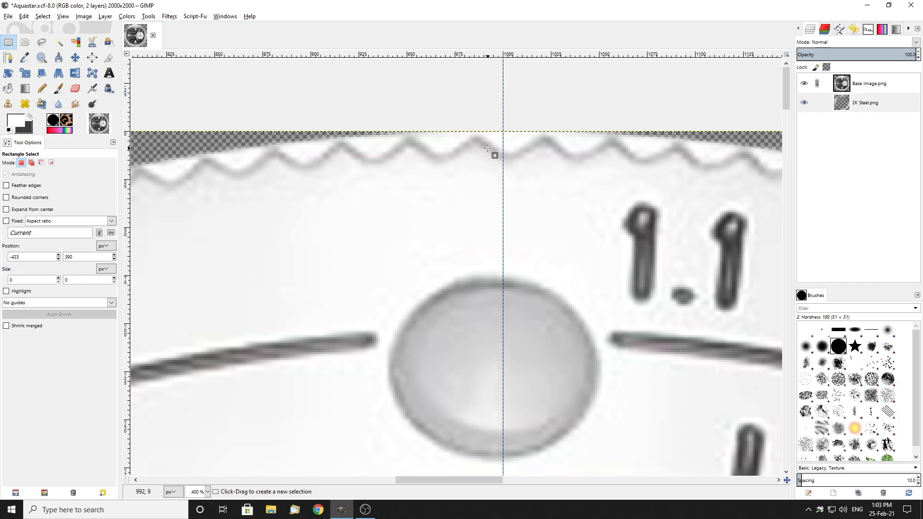
{"action": "scroll", "coordinate": [497, 167], "scroll_direction": "down", "scroll_amount": 6}
{"action": "scroll", "coordinate": [448, 57], "scroll_direction": "up", "scroll_amount": 1}
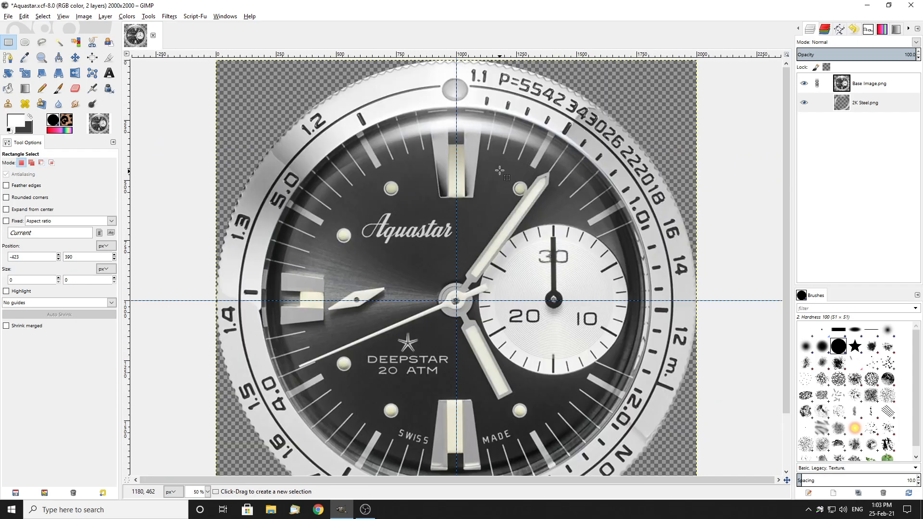
{"action": "scroll", "coordinate": [448, 57], "scroll_direction": "up", "scroll_amount": 2}
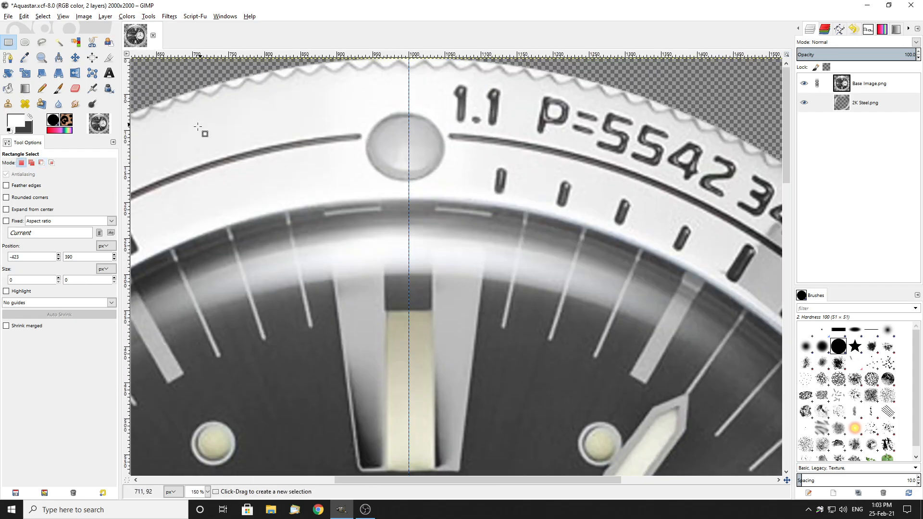
{"action": "scroll", "coordinate": [469, 153], "scroll_direction": "down", "scroll_amount": 3}
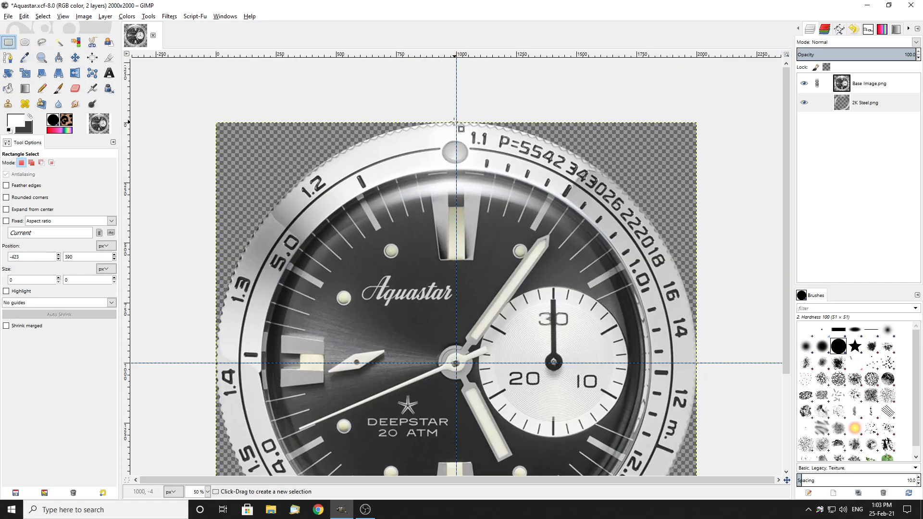
{"action": "left_click_drag", "start_coordinate": [454, 123], "coordinate": [472, 364]}
{"action": "scroll", "coordinate": [471, 363], "scroll_direction": "up", "scroll_amount": 9}
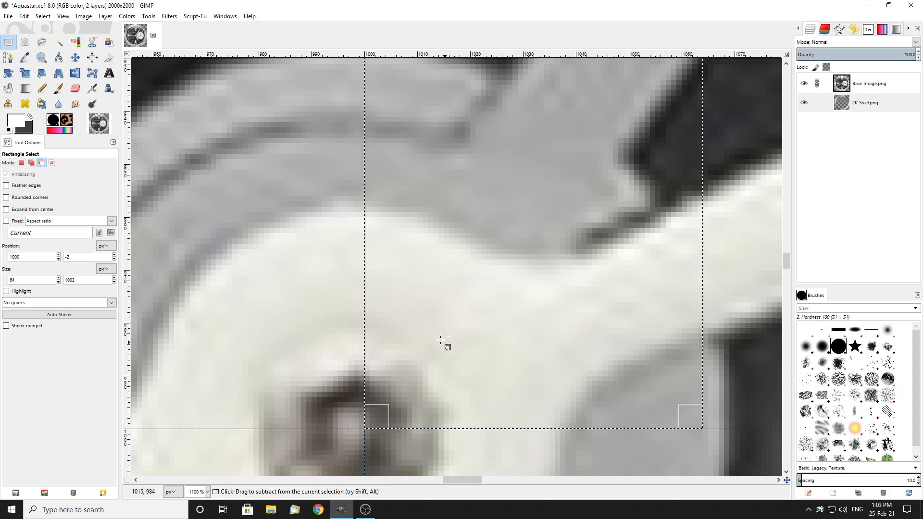
Narrow the rectangular selection to 2 px wide, centred on the vertical guide from x position 999.
{"action": "left_click_drag", "start_coordinate": [386, 308], "coordinate": [382, 310]}
{"action": "left_click_drag", "start_coordinate": [700, 309], "coordinate": [370, 325]}
{"action": "scroll", "coordinate": [460, 308], "scroll_direction": "down", "scroll_amount": 3}
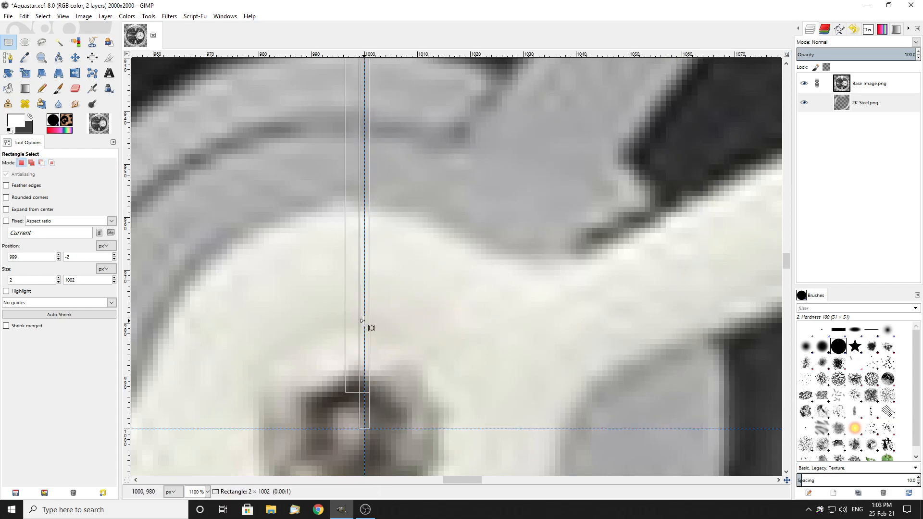
{"action": "scroll", "coordinate": [400, 306], "scroll_direction": "down", "scroll_amount": 2}
{"action": "scroll", "coordinate": [408, 279], "scroll_direction": "up", "scroll_amount": 10}
{"action": "scroll", "coordinate": [417, 276], "scroll_direction": "down", "scroll_amount": 3}
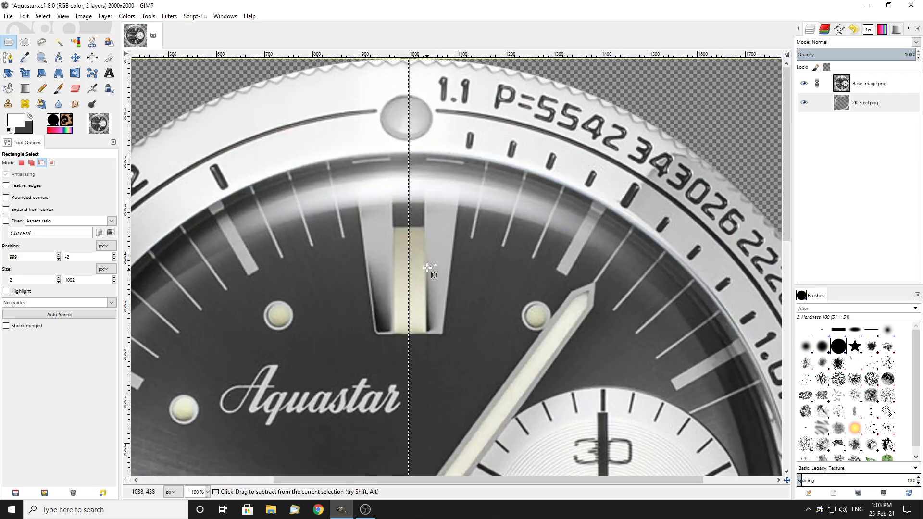
{"action": "scroll", "coordinate": [412, 69], "scroll_direction": "down", "scroll_amount": 2}
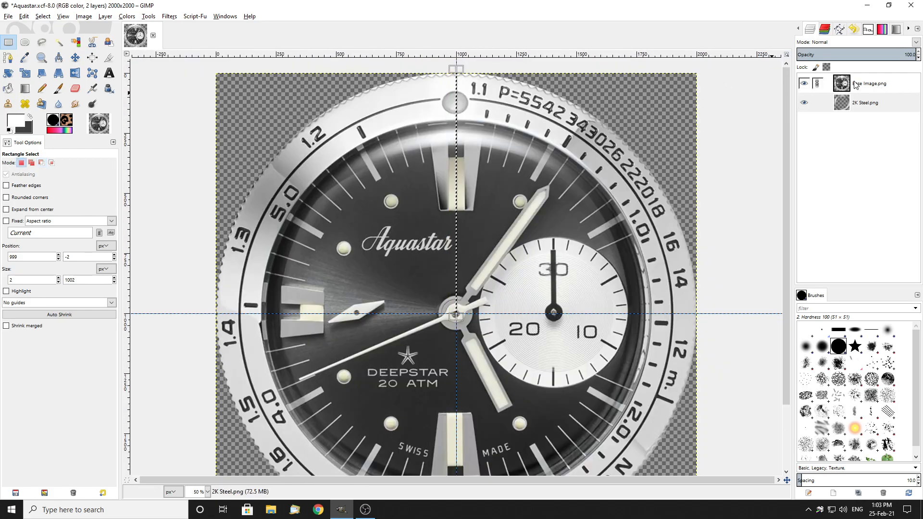
Hide the Base Image.png and 2K Steel.png layers and inspect the narrow selection over the empty canvas.
{"action": "left_click", "coordinate": [806, 85]}
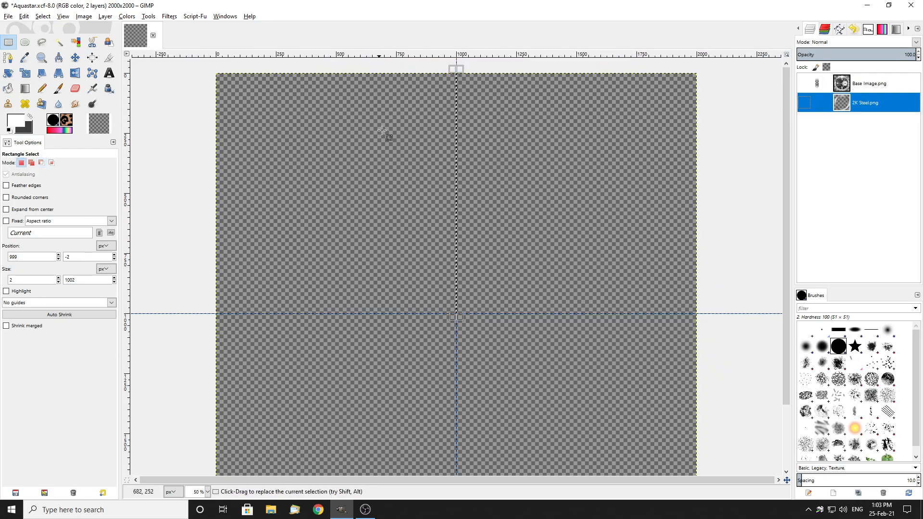
{"action": "scroll", "coordinate": [492, 162], "scroll_direction": "up", "scroll_amount": 3}
{"action": "scroll", "coordinate": [432, 200], "scroll_direction": "up", "scroll_amount": 11}
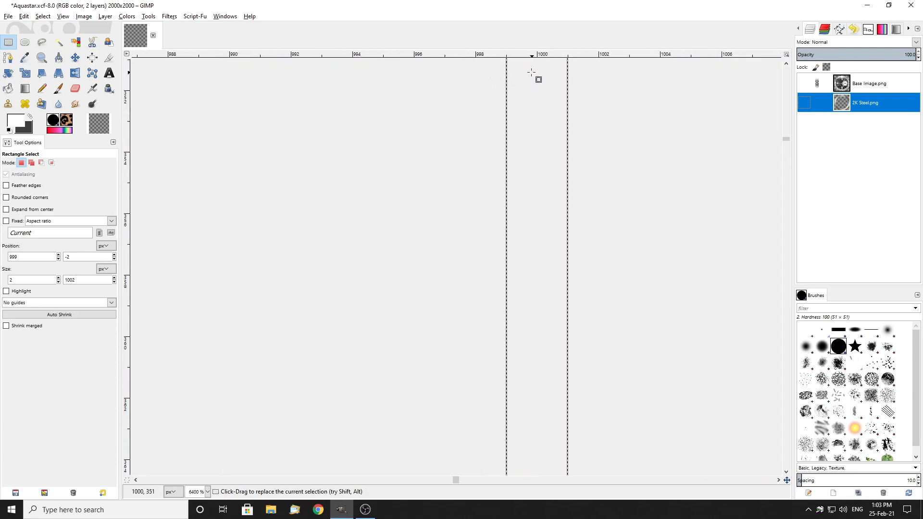
{"action": "scroll", "coordinate": [371, 185], "scroll_direction": "down", "scroll_amount": 11}
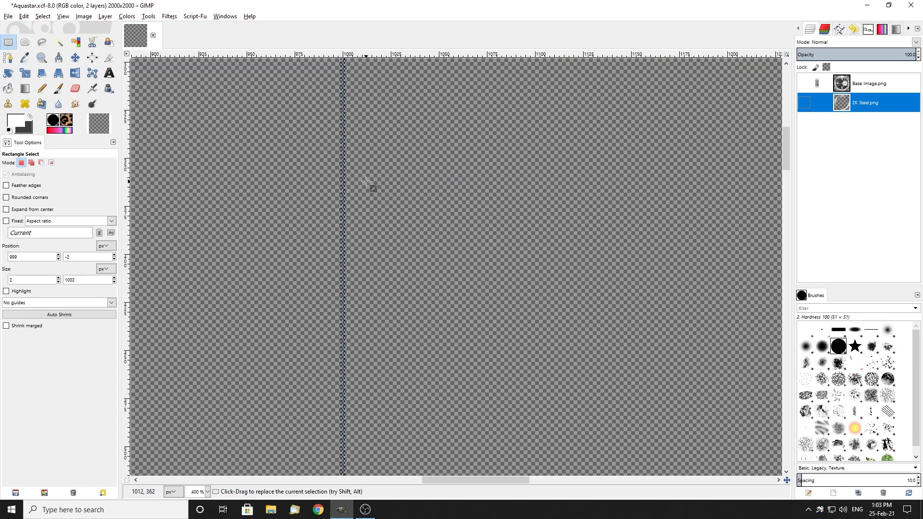
{"action": "scroll", "coordinate": [385, 186], "scroll_direction": "down", "scroll_amount": 3}
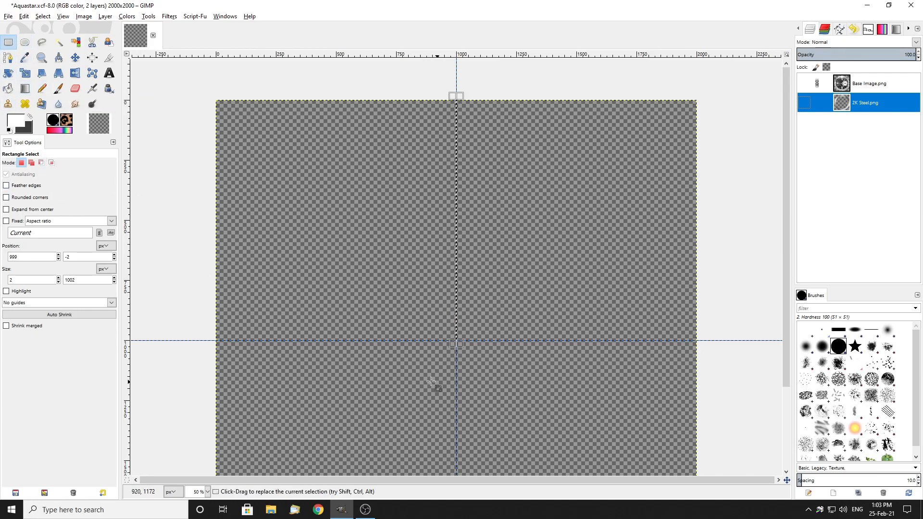
Set the foreground colour to pure red, ff0000.
{"action": "left_click", "coordinate": [27, 128]}
{"action": "left_click_drag", "start_coordinate": [244, 150], "coordinate": [288, 88]}
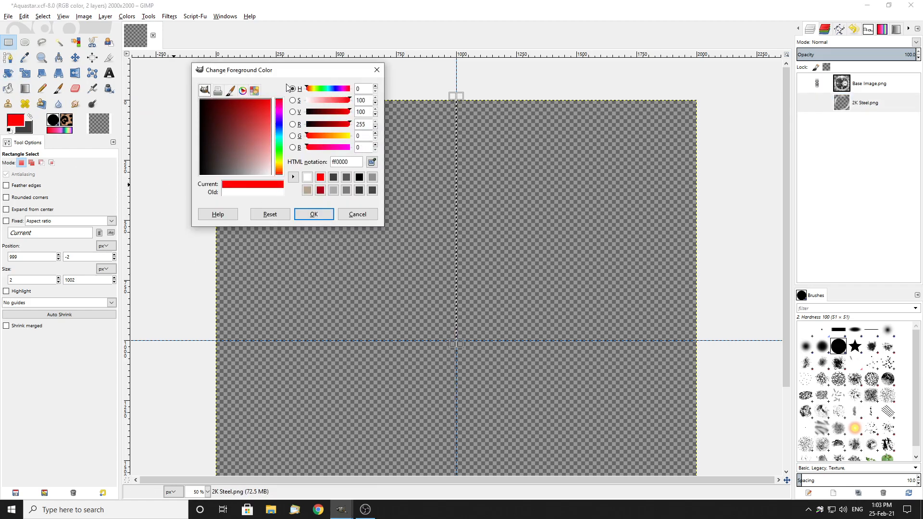
{"action": "left_click", "coordinate": [315, 213]}
Fill the 2 px wide selection with red on the 2K Steel.png layer and clear the selection.
{"action": "key", "text": "1"}
{"action": "scroll", "coordinate": [476, 354], "scroll_direction": "up", "scroll_amount": 7}
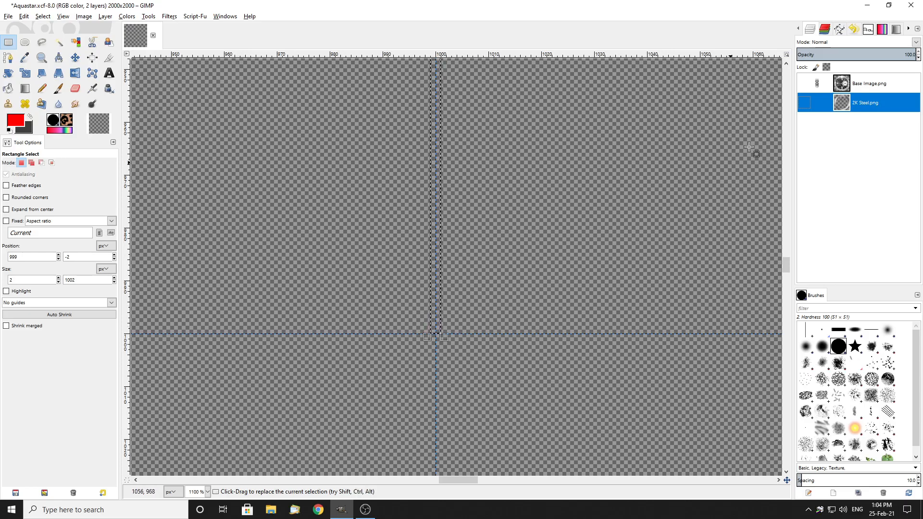
{"action": "left_click", "coordinate": [801, 105]}
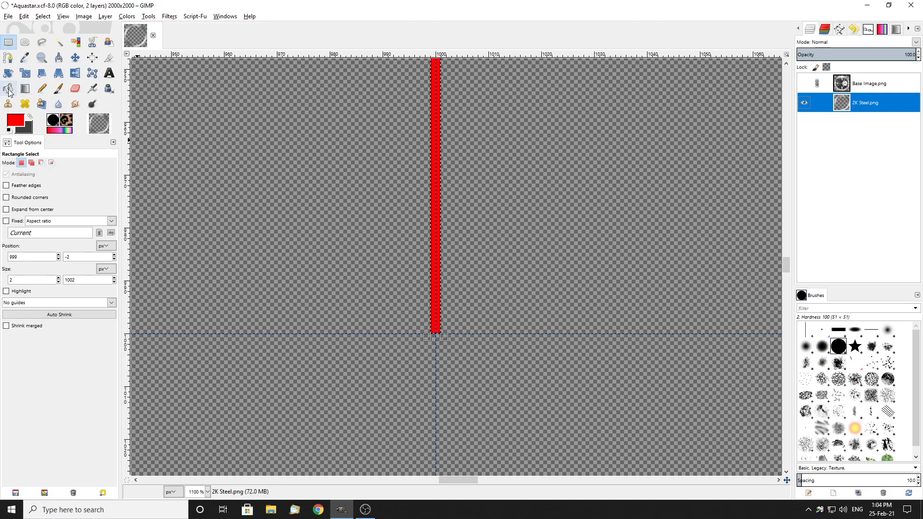
{"action": "left_click", "coordinate": [9, 43]}
{"action": "left_click", "coordinate": [349, 150]}
{"action": "scroll", "coordinate": [476, 269], "scroll_direction": "up", "scroll_amount": 5}
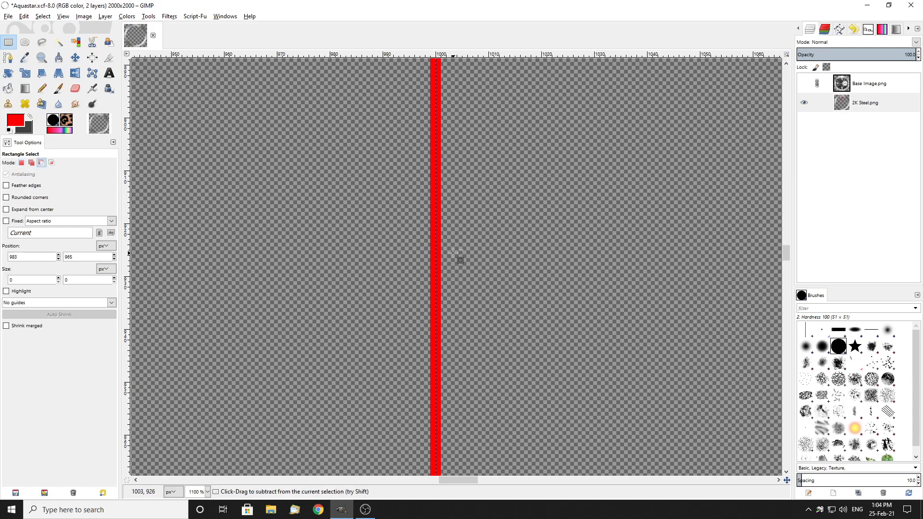
Check the red strip against the dial centre by showing and hiding the Base Image.png layer.
{"action": "scroll", "coordinate": [453, 253], "scroll_direction": "down", "scroll_amount": 5}
{"action": "scroll", "coordinate": [458, 241], "scroll_direction": "down", "scroll_amount": 5}
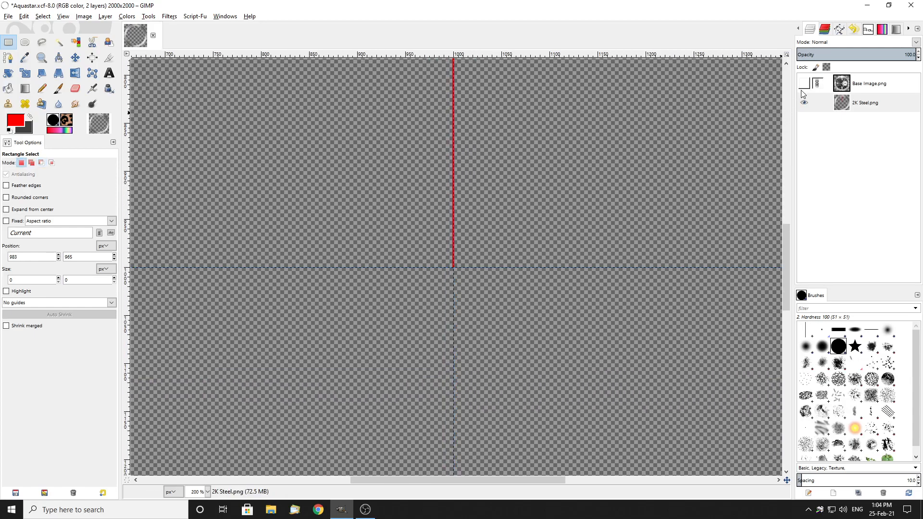
{"action": "left_click", "coordinate": [805, 83]}
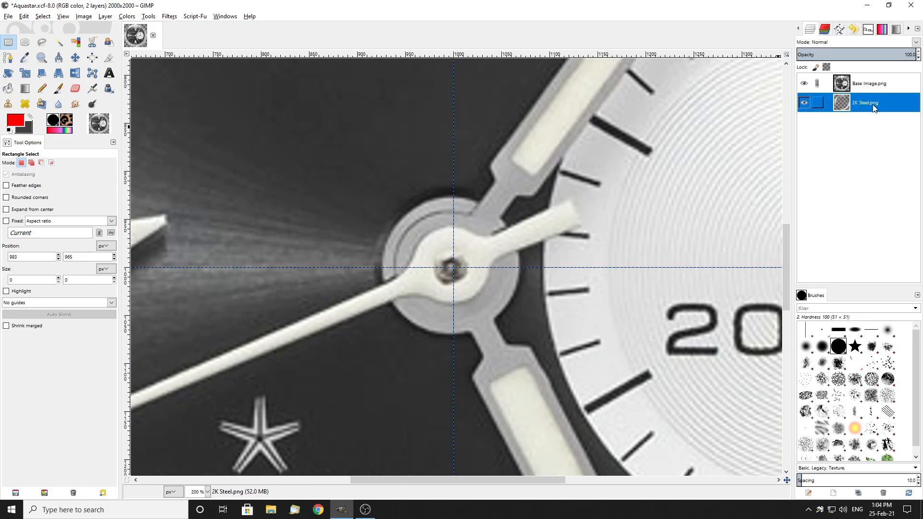
{"action": "left_click", "coordinate": [804, 84]}
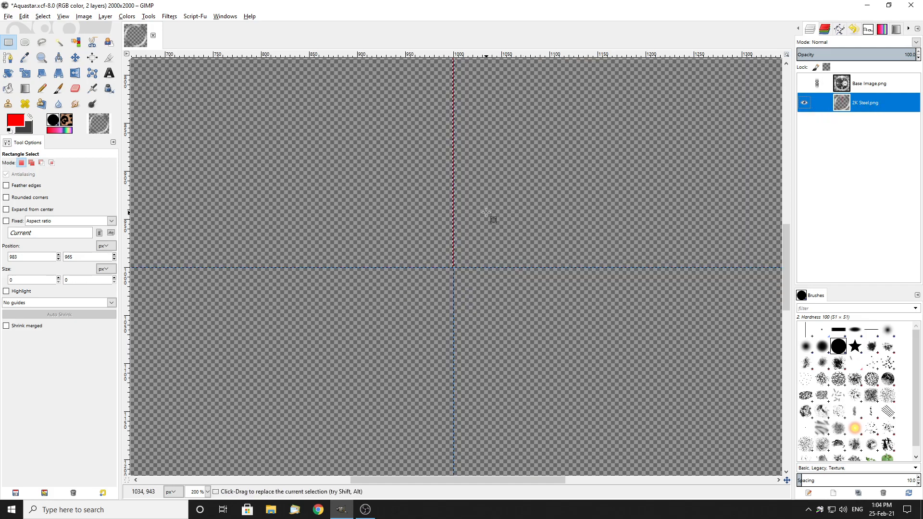
Refill the narrow strip selection with red on the 2K Steel.png layer and check it by toggling the layers' visibility.
{"action": "scroll", "coordinate": [486, 213], "scroll_direction": "up", "scroll_amount": 4}
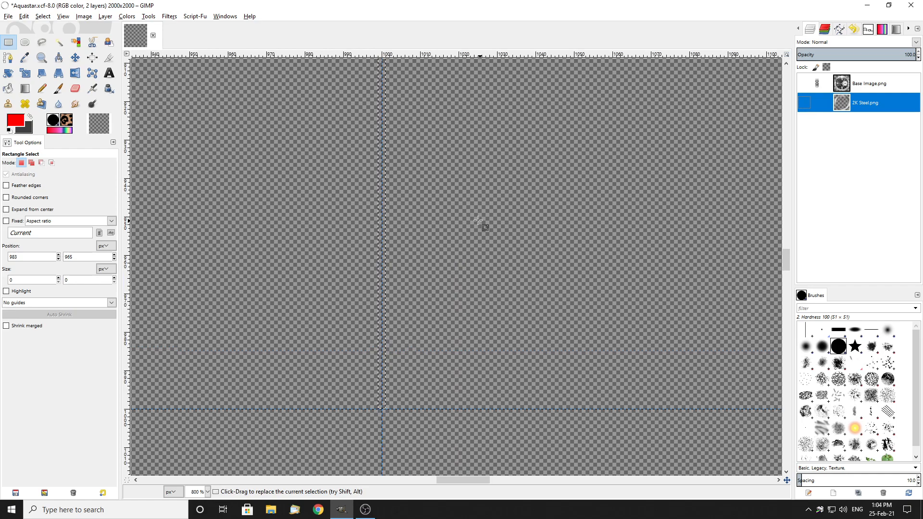
{"action": "left_click", "coordinate": [805, 103]}
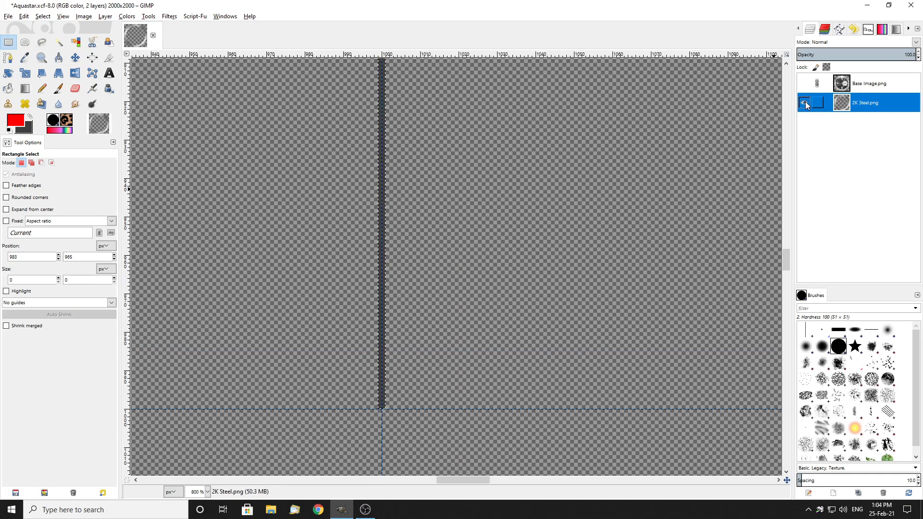
{"action": "key", "text": "ctrl+comma"}
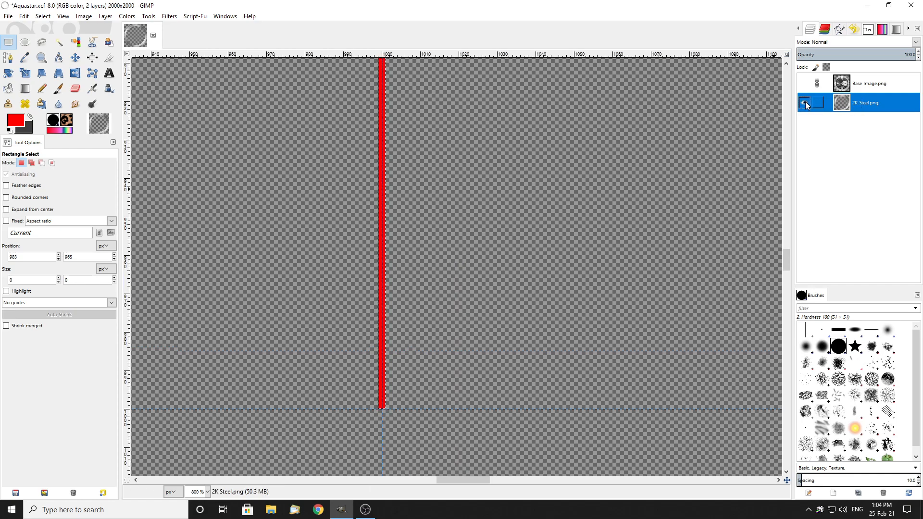
{"action": "left_click", "coordinate": [805, 103], "text": "shift"}
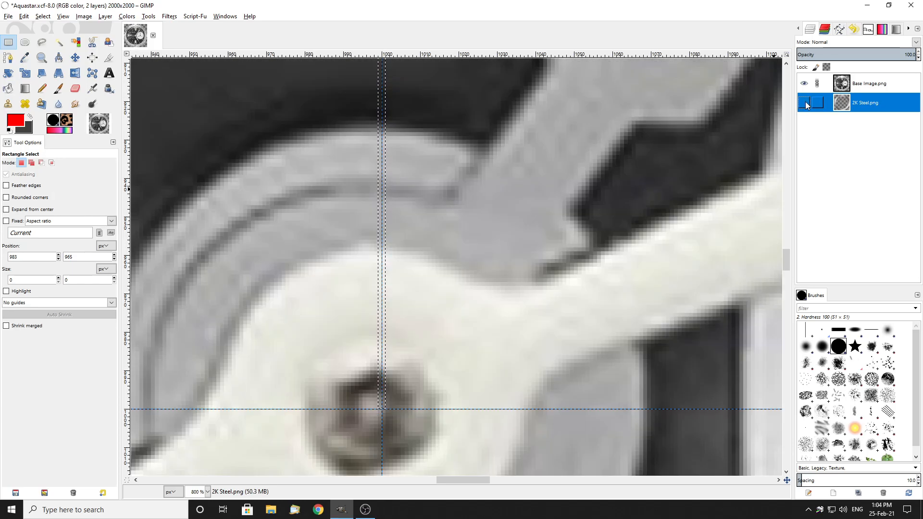
{"action": "left_click", "coordinate": [805, 85]}
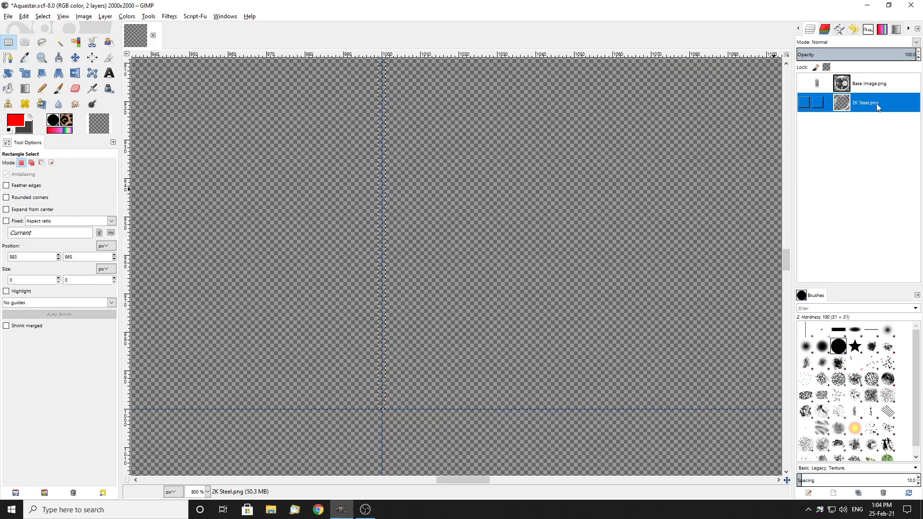
{"action": "left_click", "coordinate": [805, 103]}
{"action": "scroll", "coordinate": [427, 243], "scroll_direction": "down", "scroll_amount": 10}
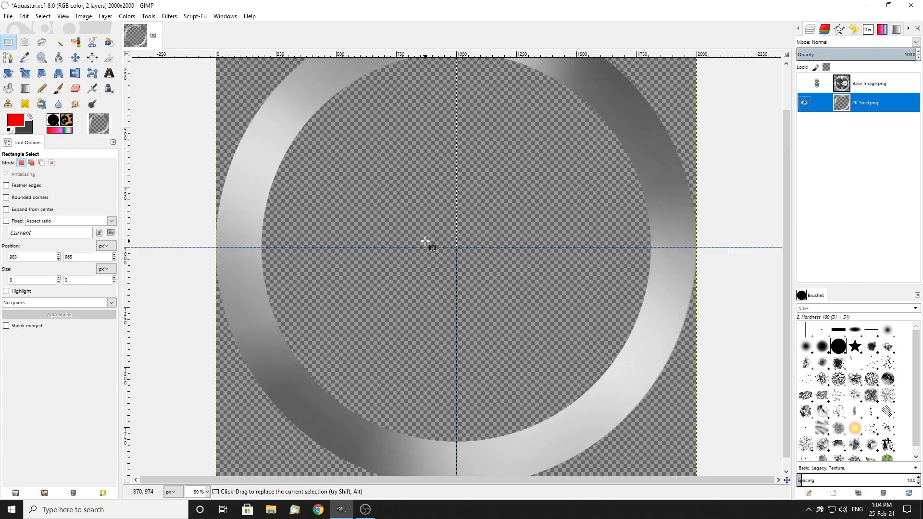
Create a new transparent layer and move it to the top of the layer stack, above Base Image.png.
{"action": "right_click", "coordinate": [797, 98]}
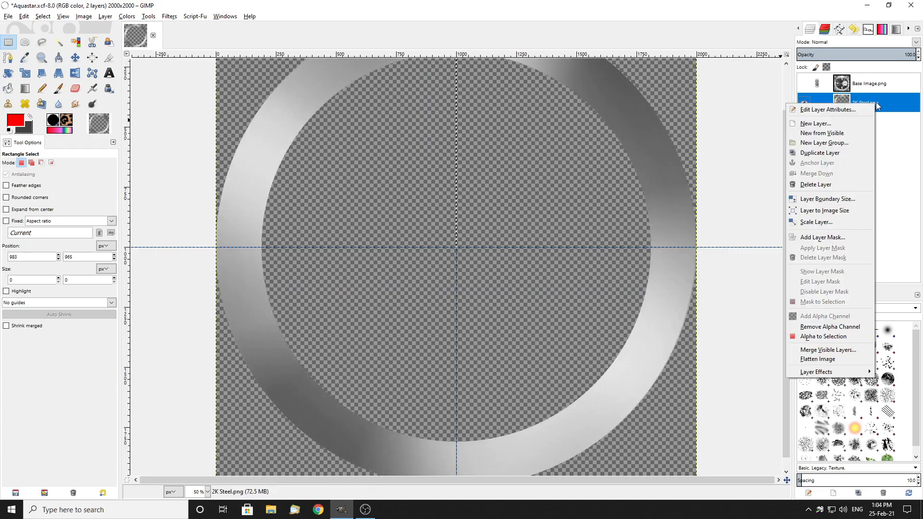
{"action": "left_click", "coordinate": [817, 124]}
{"action": "key", "text": "Return"}
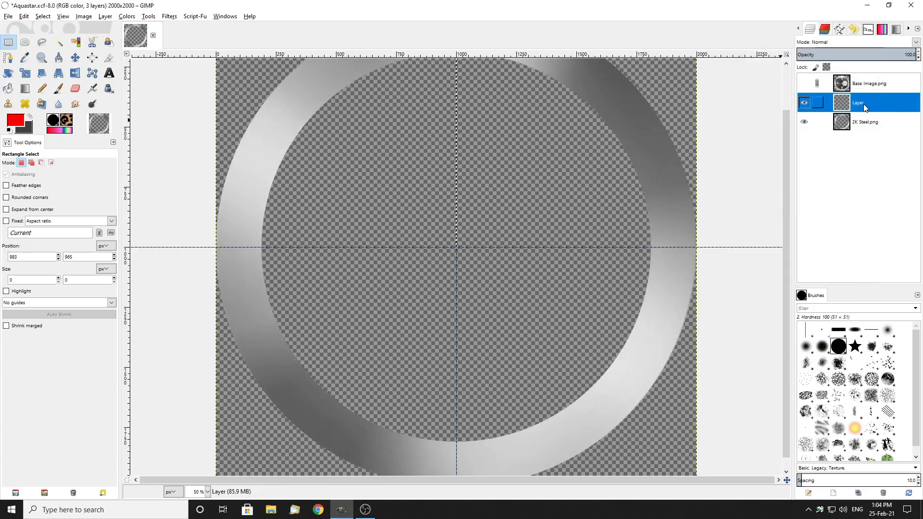
{"action": "left_click_drag", "start_coordinate": [858, 83], "coordinate": [855, 79]}
Hide the 2K Steel.png layer, fill the narrow strip with red on the new layer and clear the selection.
{"action": "scroll", "coordinate": [462, 238], "scroll_direction": "up", "scroll_amount": 7}
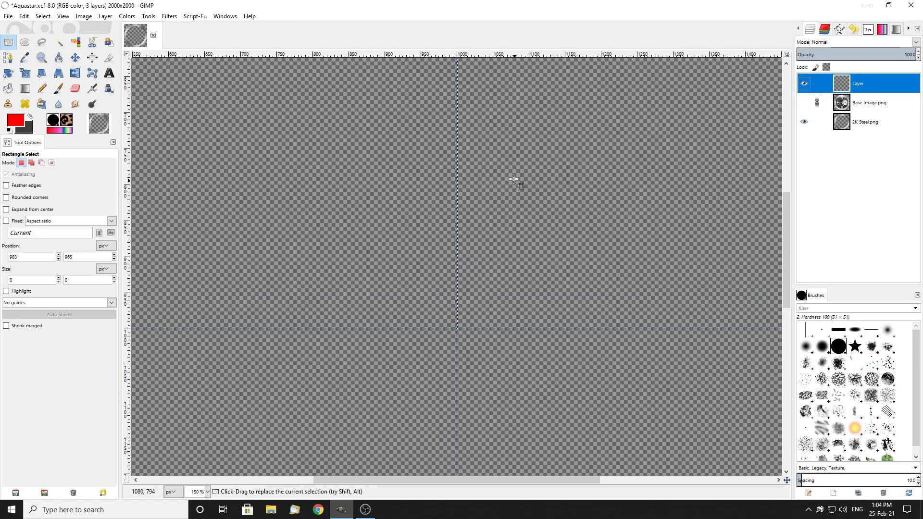
{"action": "scroll", "coordinate": [462, 234], "scroll_direction": "up", "scroll_amount": 5}
{"action": "left_click", "coordinate": [808, 124]}
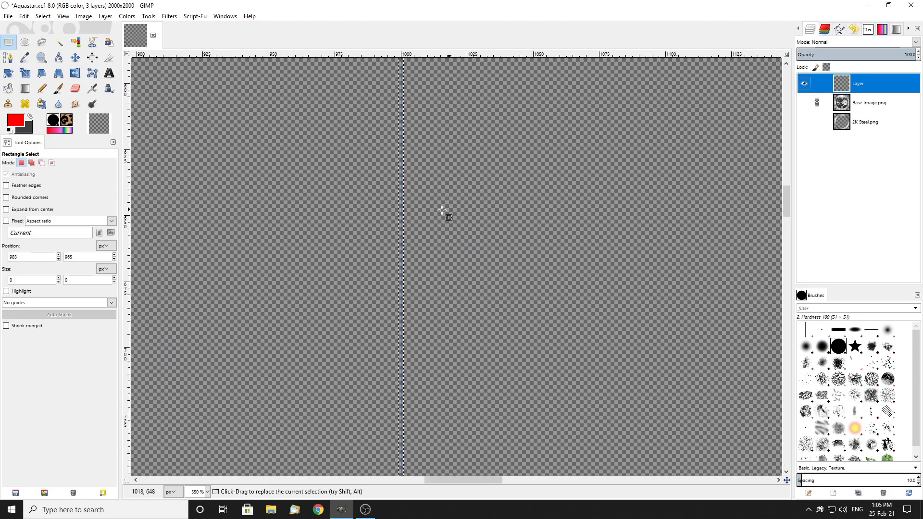
{"action": "scroll", "coordinate": [466, 211], "scroll_direction": "down", "scroll_amount": 3}
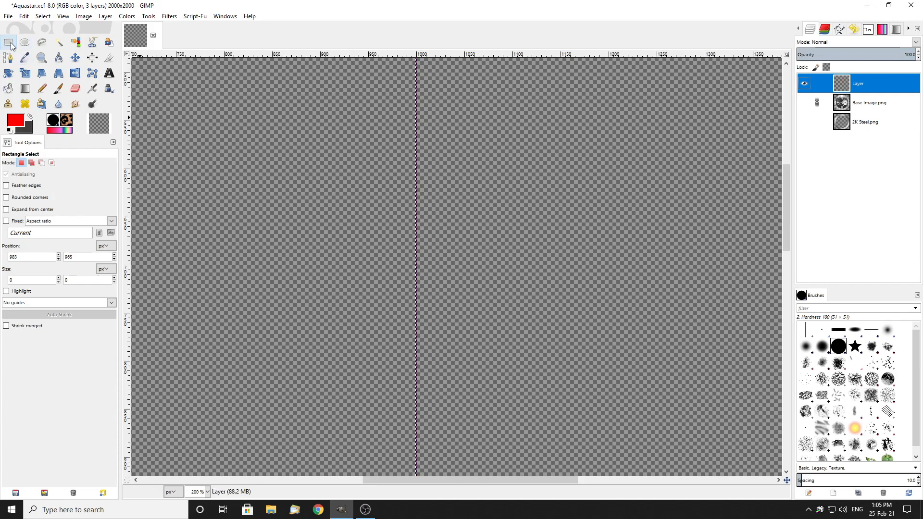
{"action": "scroll", "coordinate": [402, 137], "scroll_direction": "down", "scroll_amount": 1}
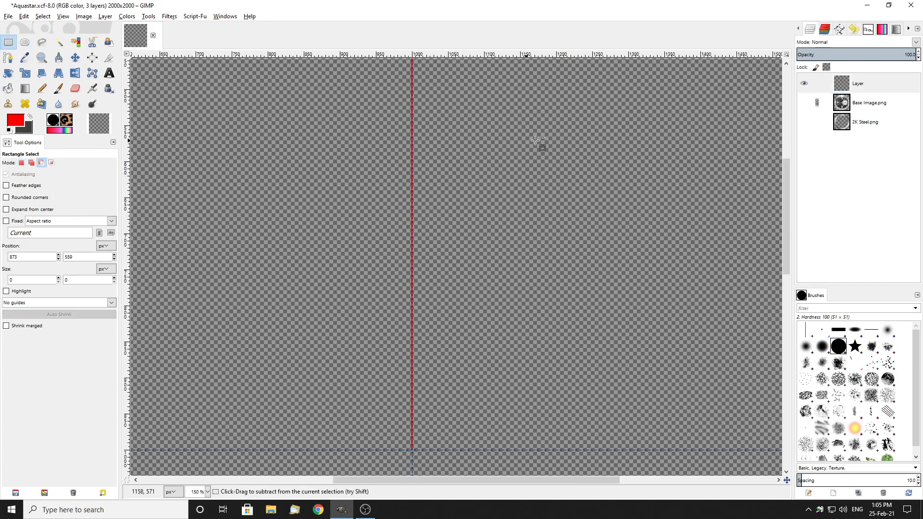
Show the Base Image.png layer and paste a copy of the red strip over the vertical guide.
{"action": "left_click", "coordinate": [803, 103]}
{"action": "scroll", "coordinate": [440, 307], "scroll_direction": "down", "scroll_amount": 2}
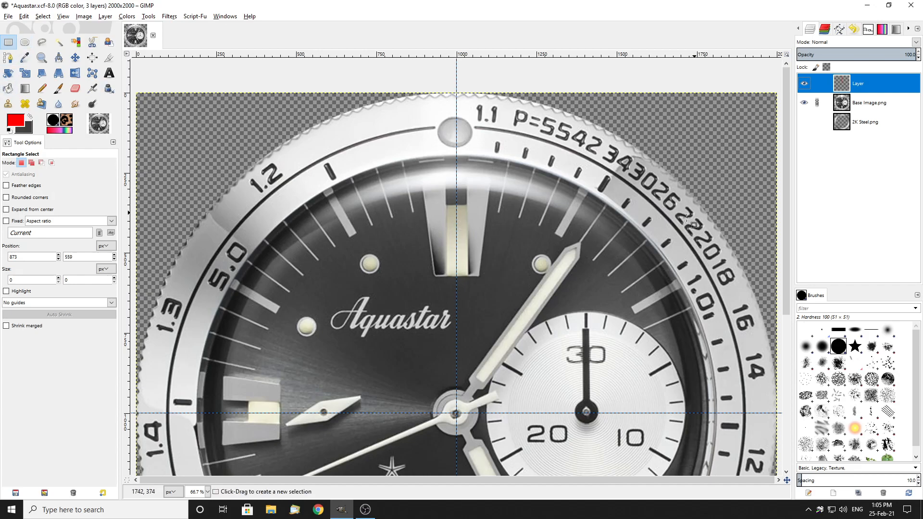
{"action": "scroll", "coordinate": [419, 150], "scroll_direction": "up", "scroll_amount": 3}
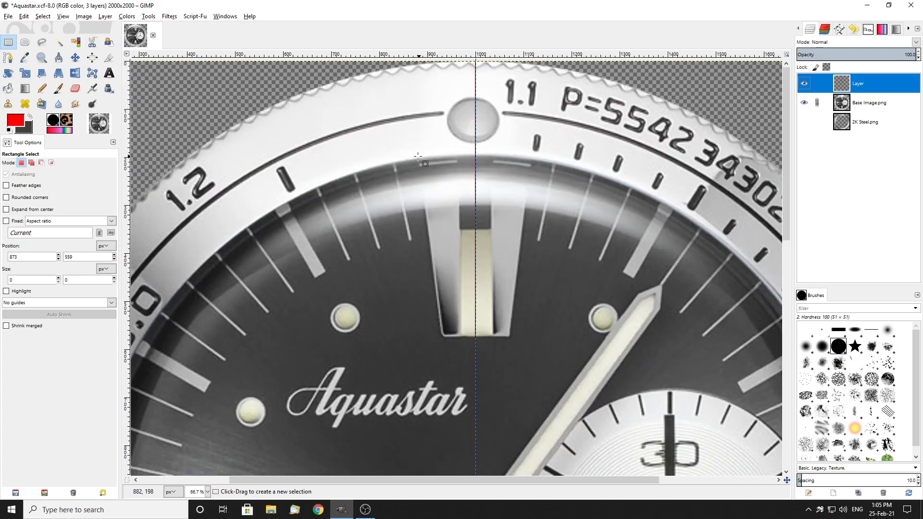
{"action": "key", "text": "ctrl+v"}
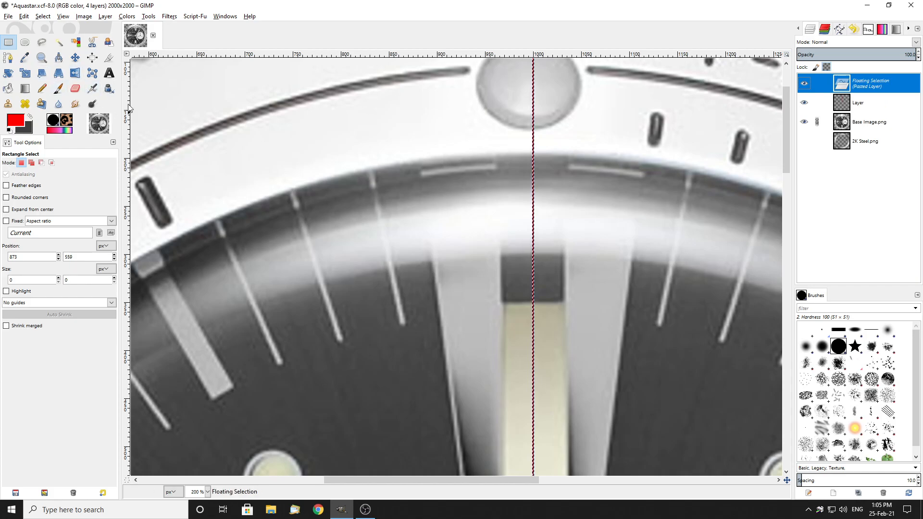
{"action": "scroll", "coordinate": [357, 161], "scroll_direction": "down", "scroll_amount": 3}
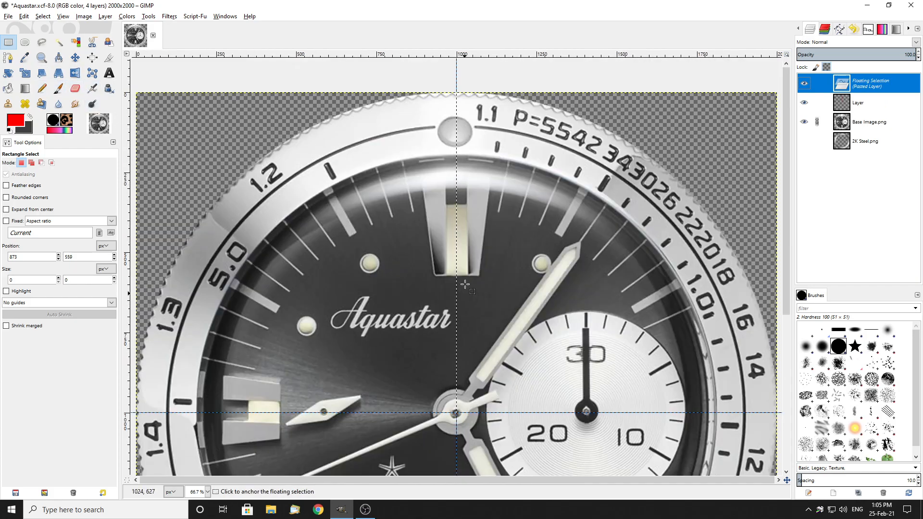
{"action": "scroll", "coordinate": [456, 247], "scroll_direction": "up", "scroll_amount": 2}
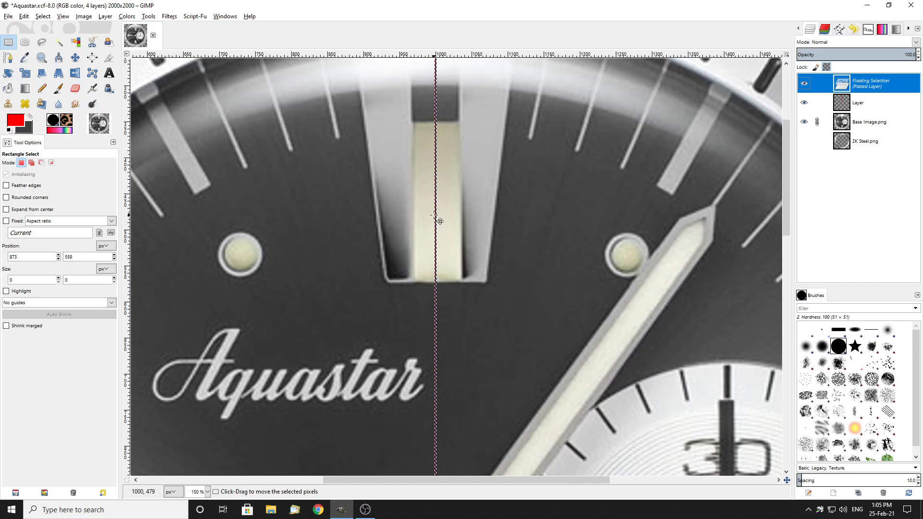
Start rotating the pasted red strip with its rotation centre set at X 1000, Y 1000 px.
{"action": "left_click", "coordinate": [8, 73]}
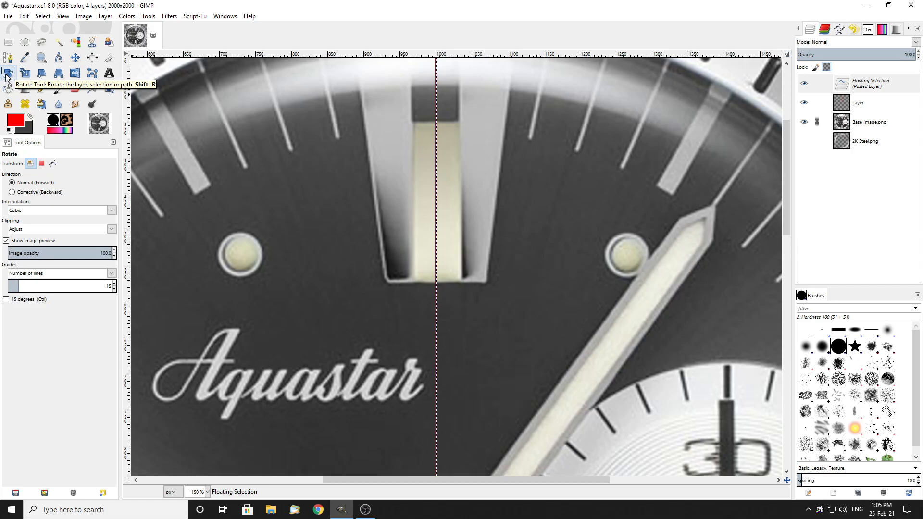
{"action": "left_click", "coordinate": [338, 357]}
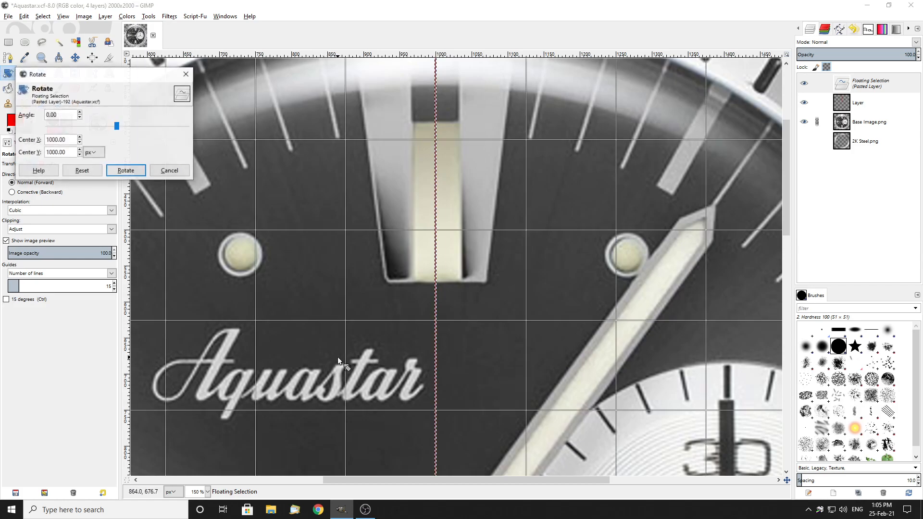
{"action": "scroll", "coordinate": [498, 301], "scroll_direction": "down", "scroll_amount": 2}
{"action": "scroll", "coordinate": [471, 316], "scroll_direction": "up", "scroll_amount": 1}
{"action": "scroll", "coordinate": [463, 314], "scroll_direction": "down", "scroll_amount": 1}
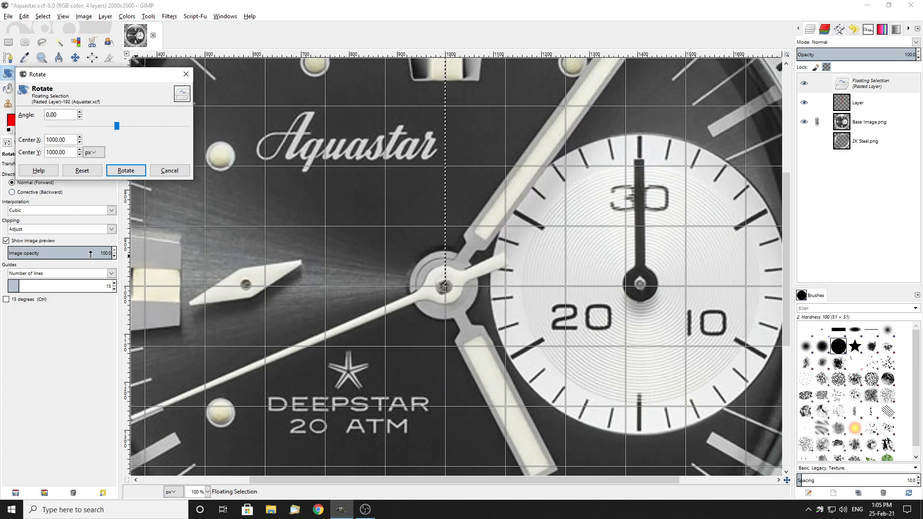
{"action": "scroll", "coordinate": [495, 334], "scroll_direction": "down", "scroll_amount": 2}
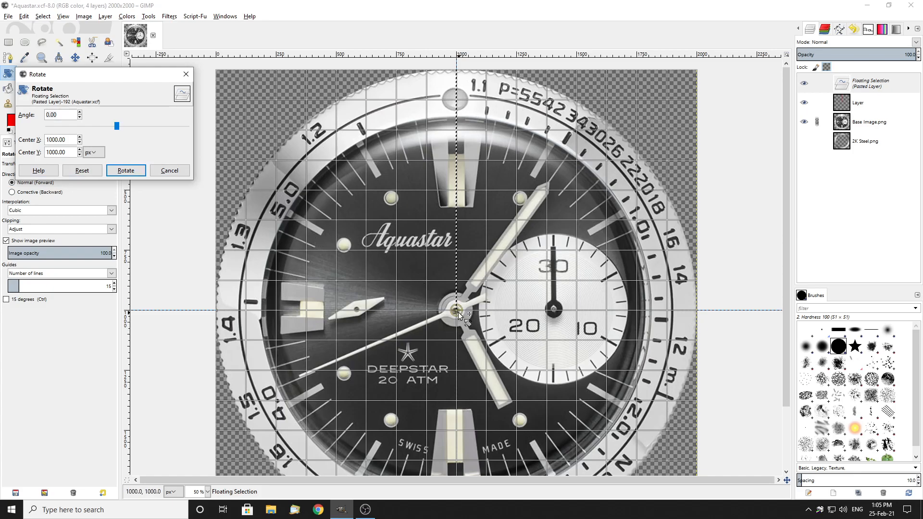
{"action": "scroll", "coordinate": [458, 315], "scroll_direction": "up", "scroll_amount": 2}
{"action": "mouse_move", "coordinate": [457, 306]}
{"action": "left_mouse_down"}
{"action": "mouse_move", "coordinate": [332, 202]}
{"action": "mouse_move", "coordinate": [294, 233]}
{"action": "mouse_move", "coordinate": [280, 259]}
{"action": "mouse_move", "coordinate": [452, 319]}
{"action": "mouse_move", "coordinate": [464, 310]}
{"action": "mouse_move", "coordinate": [453, 303]}
{"action": "left_mouse_up"}
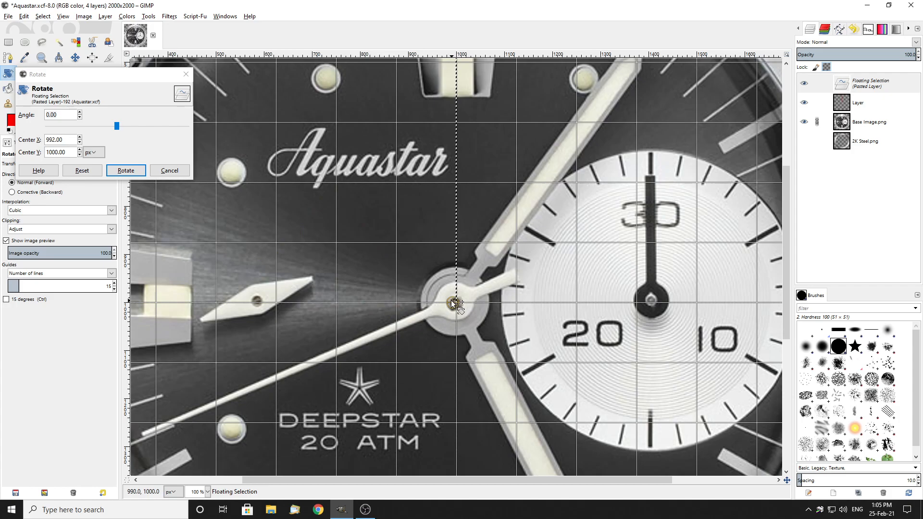
{"action": "scroll", "coordinate": [467, 312], "scroll_direction": "up", "scroll_amount": 4}
{"action": "left_click_drag", "start_coordinate": [452, 281], "coordinate": [468, 282]}
{"action": "scroll", "coordinate": [384, 295], "scroll_direction": "down", "scroll_amount": 5}
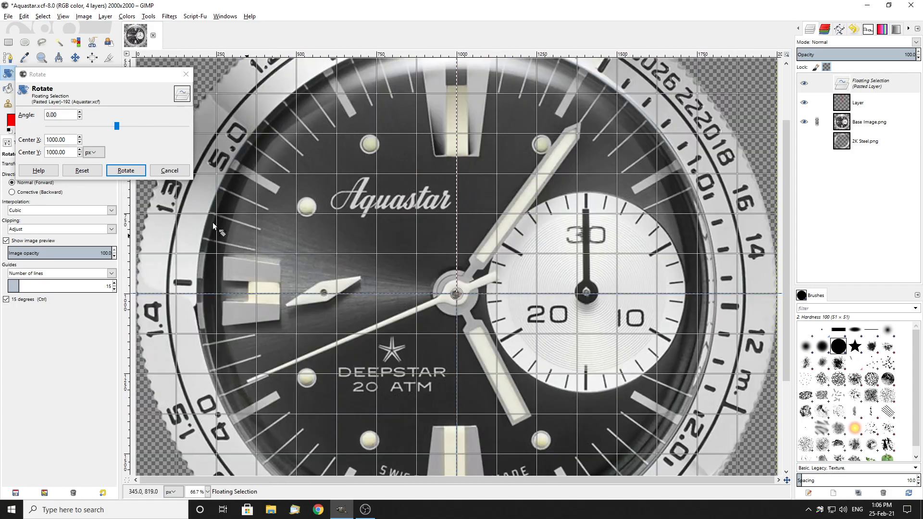
{"action": "triple_click", "coordinate": [63, 139]}
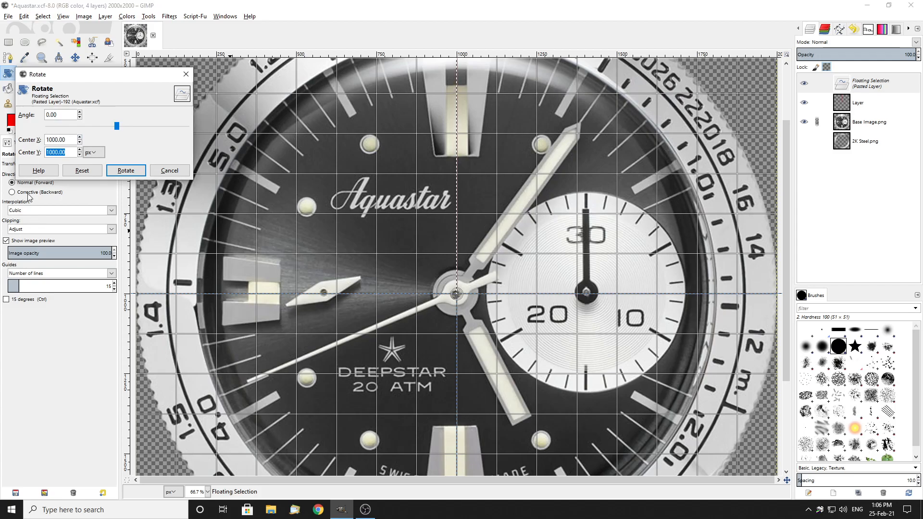
{"action": "key", "text": "Tab"}
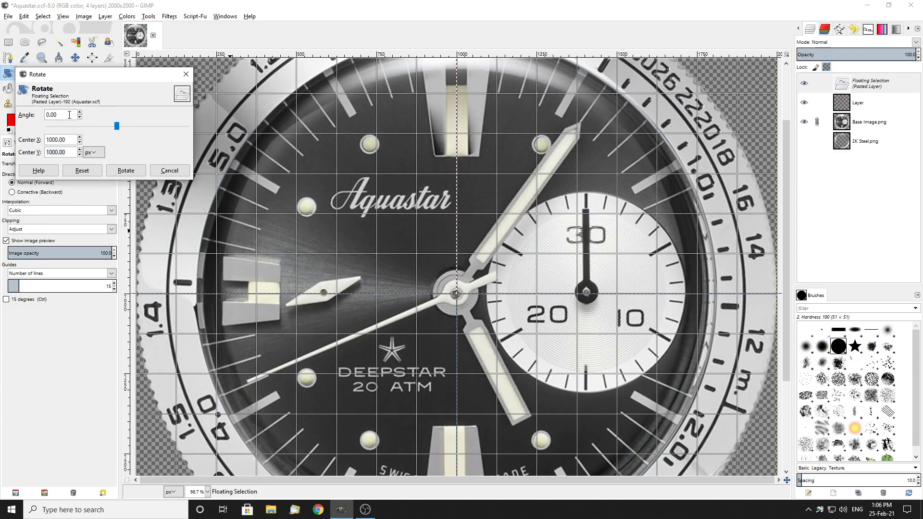
Rotate the pasted red strip by 30 degrees about the dial centre.
{"action": "left_click_drag", "start_coordinate": [65, 115], "coordinate": [6, 112]}
{"action": "type", "text": "30"}
{"action": "key", "text": "Tab"}
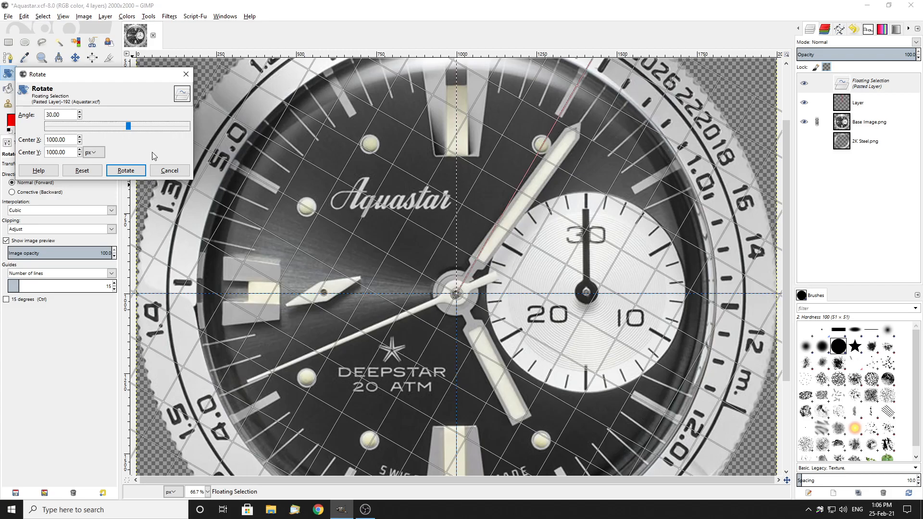
{"action": "left_click", "coordinate": [124, 170]}
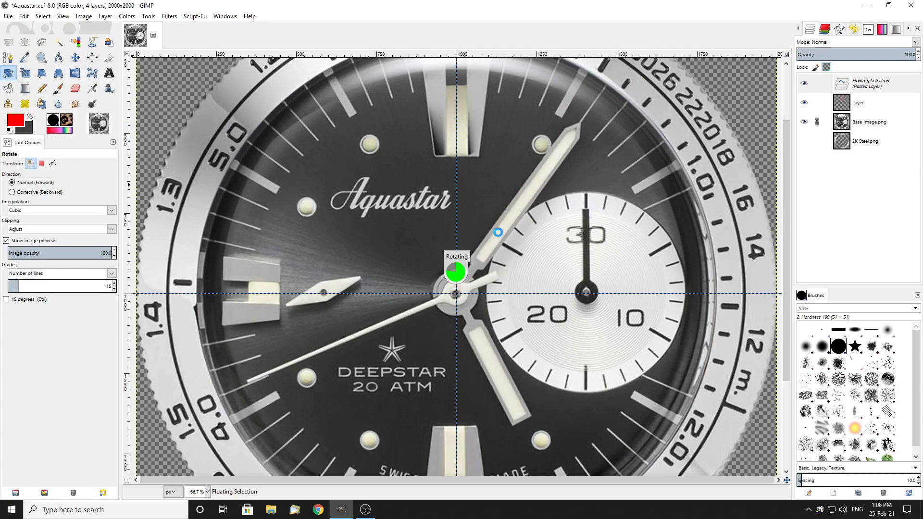
{"action": "scroll", "coordinate": [584, 106], "scroll_direction": "up", "scroll_amount": 3}
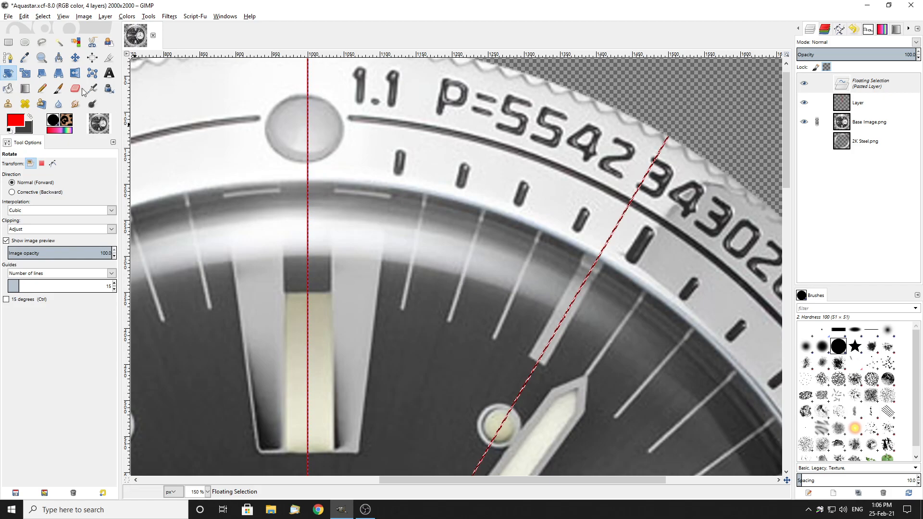
Anchor the rotated red strip onto the strip layer and check its alignment against the 30-degree hour marker.
{"action": "key", "text": "r"}
{"action": "left_click", "coordinate": [421, 182]}
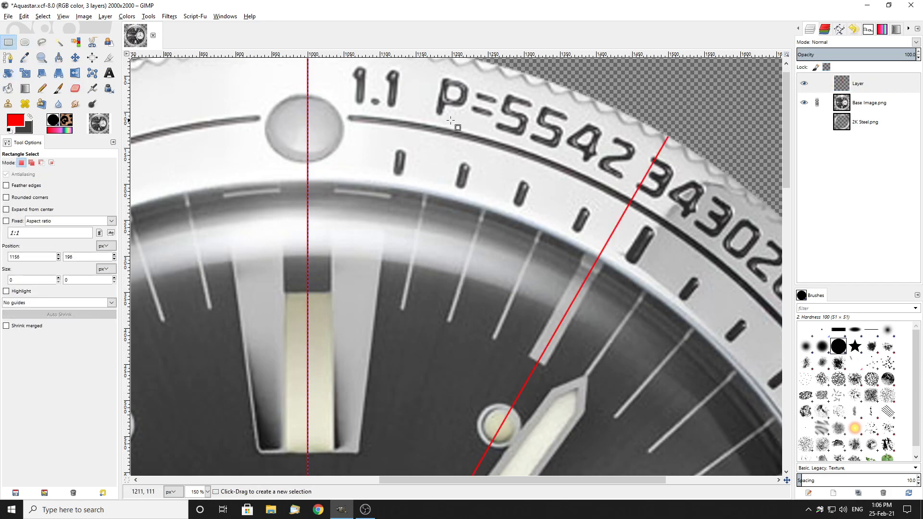
{"action": "scroll", "coordinate": [460, 120], "scroll_direction": "up", "scroll_amount": 1}
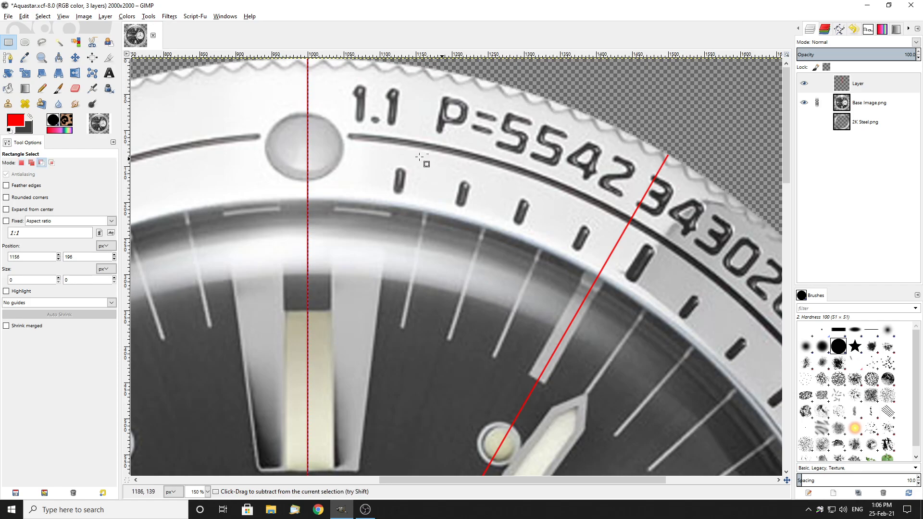
{"action": "scroll", "coordinate": [431, 159], "scroll_direction": "down", "scroll_amount": 2}
{"action": "scroll", "coordinate": [568, 160], "scroll_direction": "up", "scroll_amount": 2}
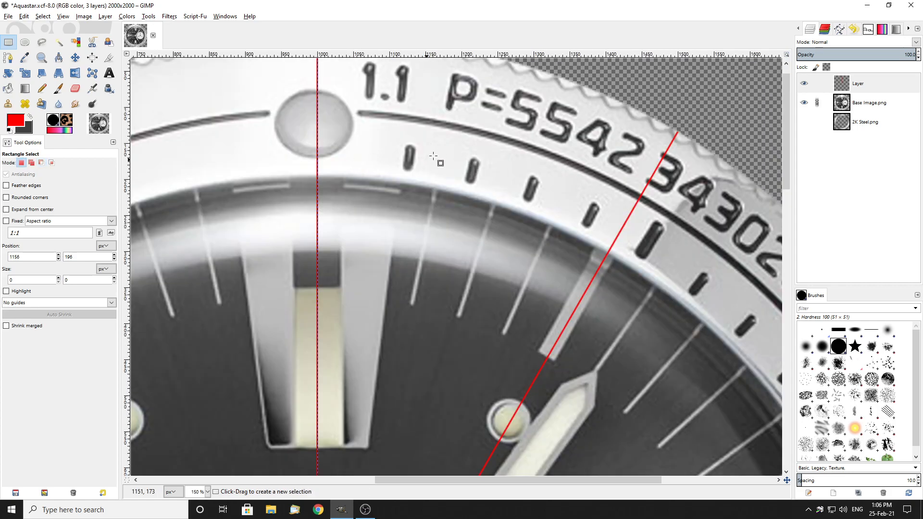
{"action": "scroll", "coordinate": [366, 187], "scroll_direction": "up", "scroll_amount": 1}
{"action": "scroll", "coordinate": [367, 187], "scroll_direction": "down", "scroll_amount": 2}
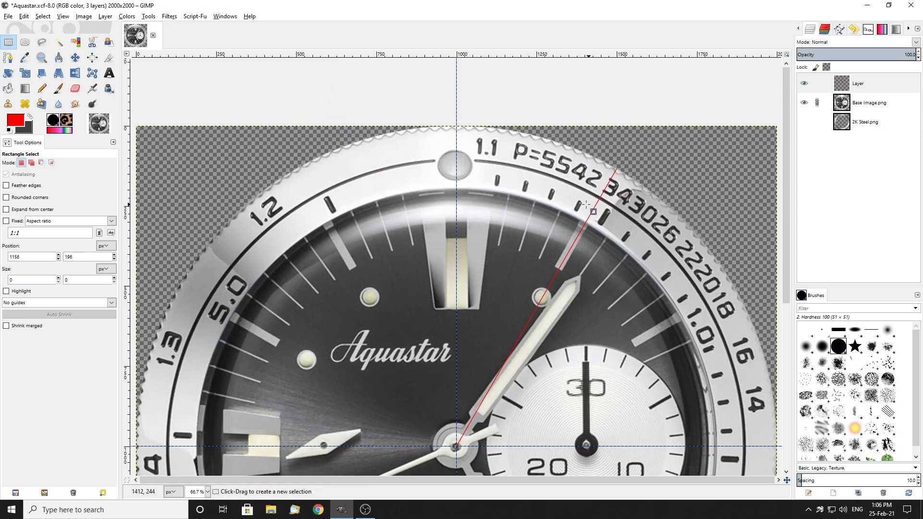
{"action": "scroll", "coordinate": [572, 202], "scroll_direction": "up", "scroll_amount": 1}
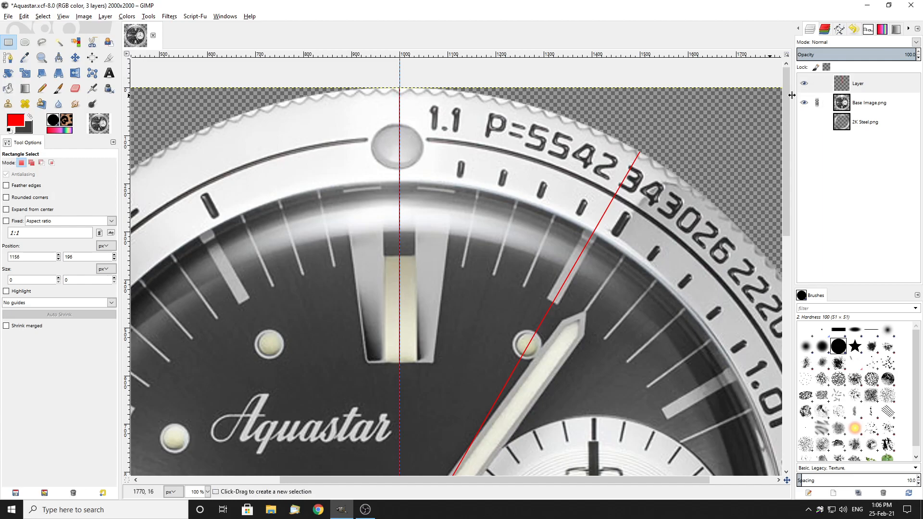
Hide the red strip layer and move it below the 2K Steel.png layer.
{"action": "left_click", "coordinate": [804, 84]}
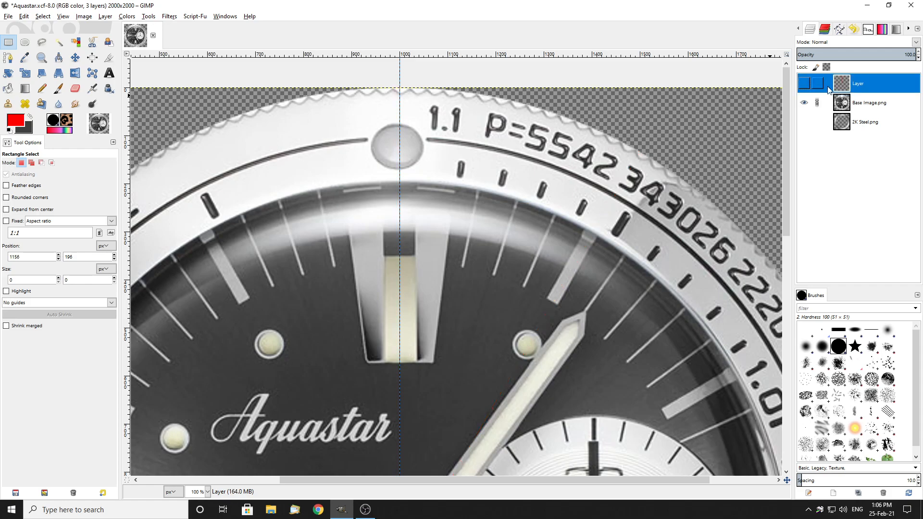
{"action": "left_click_drag", "start_coordinate": [867, 95], "coordinate": [847, 137]}
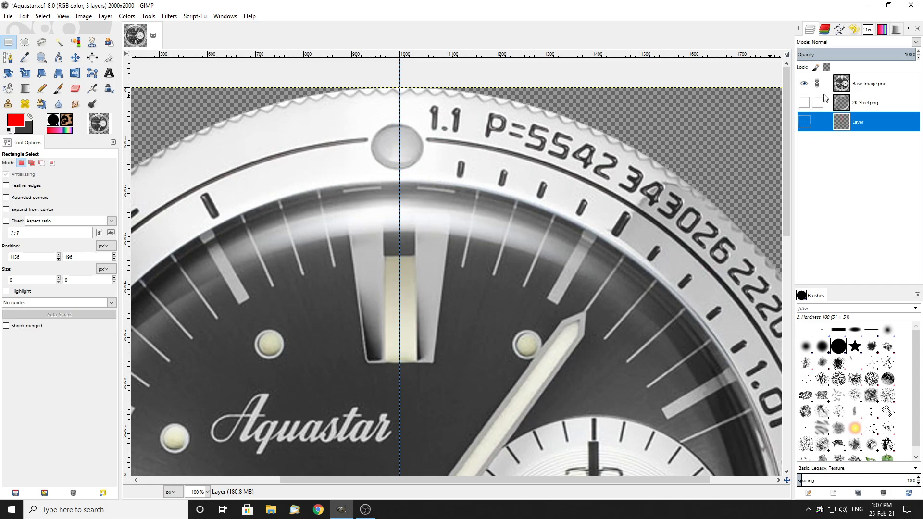
Draw a circular ellipse selection outward from the dial centre, about 1520 px in diameter.
{"action": "left_click", "coordinate": [17, 43]}
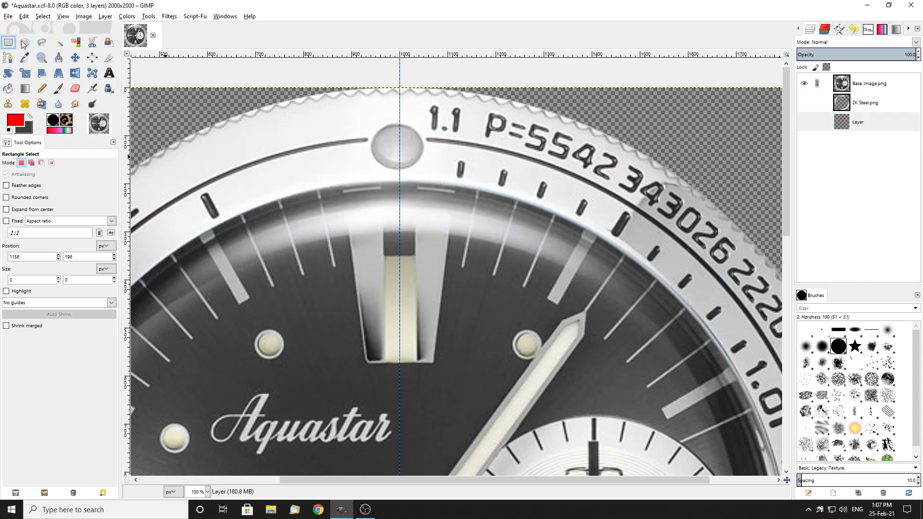
{"action": "left_click", "coordinate": [25, 42]}
{"action": "scroll", "coordinate": [403, 262], "scroll_direction": "down", "scroll_amount": 3}
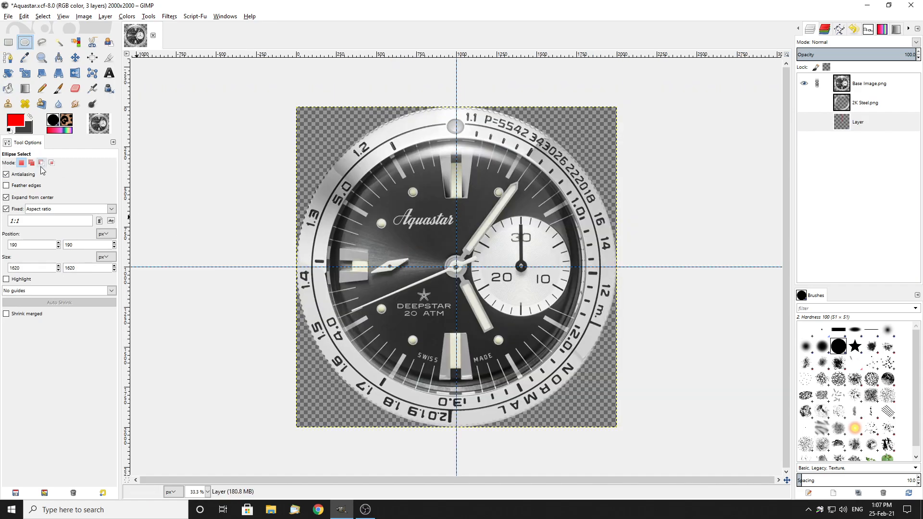
{"action": "left_click", "coordinate": [197, 195]}
{"action": "scroll", "coordinate": [462, 265], "scroll_direction": "up", "scroll_amount": 5}
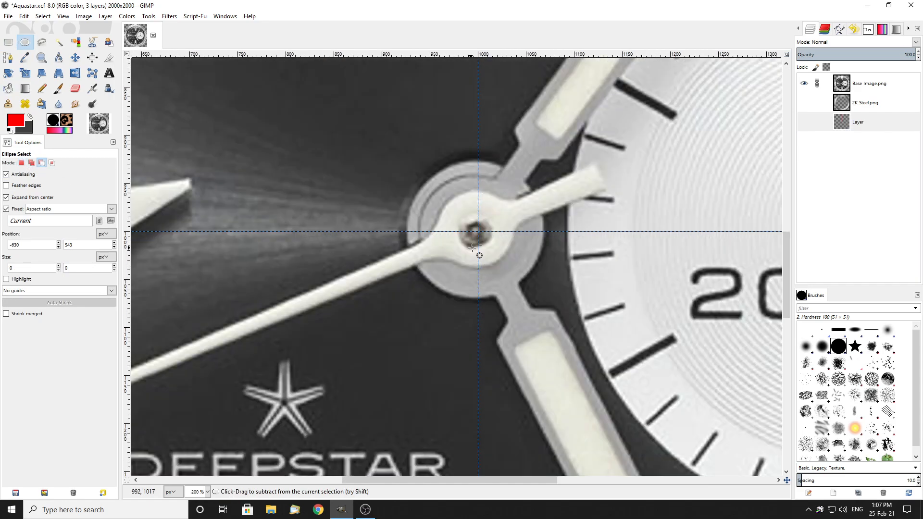
{"action": "left_click_drag", "start_coordinate": [478, 231], "coordinate": [373, 261]}
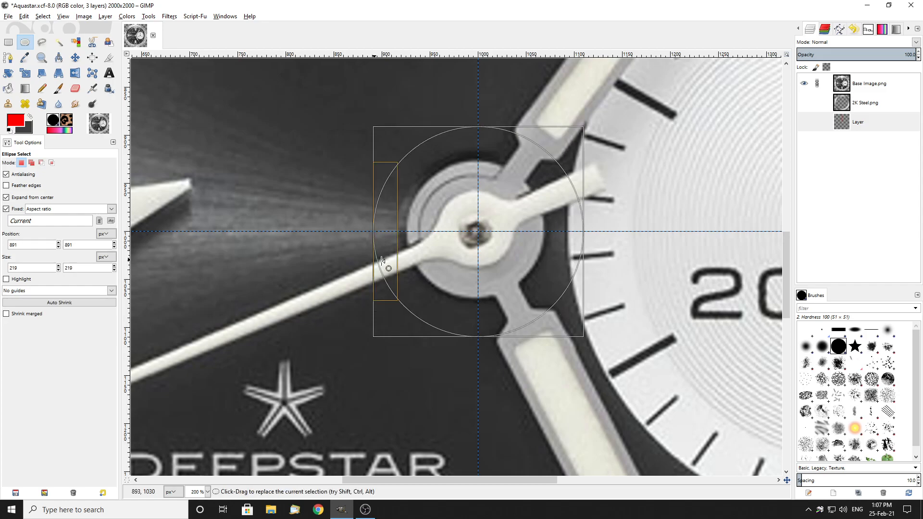
{"action": "scroll", "coordinate": [380, 262], "scroll_direction": "down", "scroll_amount": 3}
{"action": "left_click_drag", "start_coordinate": [430, 260], "coordinate": [220, 256]}
{"action": "scroll", "coordinate": [226, 255], "scroll_direction": "down", "scroll_amount": 3}
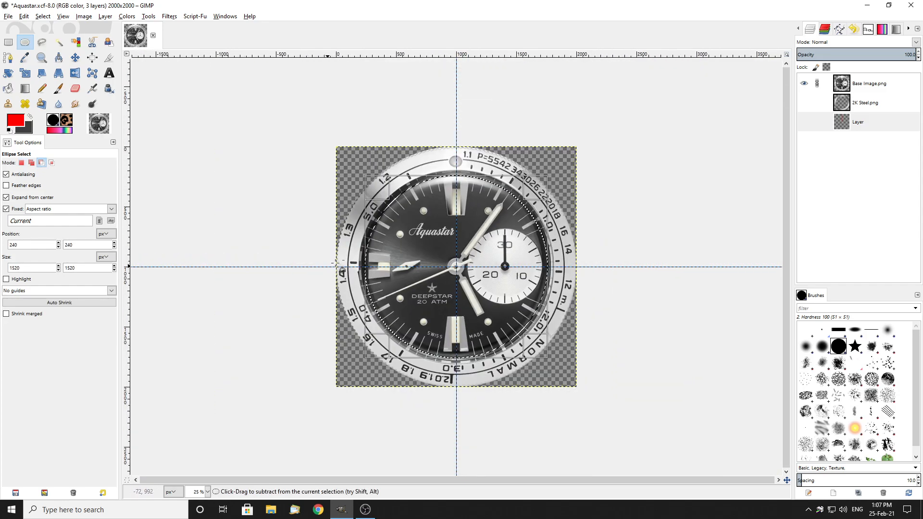
Enlarge the centred circular selection to 2000 × 2000 px so it meets the bezel's outer edge.
{"action": "scroll", "coordinate": [456, 138], "scroll_direction": "up", "scroll_amount": 2}
{"action": "left_click_drag", "start_coordinate": [456, 138], "coordinate": [454, 83]}
{"action": "scroll", "coordinate": [454, 83], "scroll_direction": "up", "scroll_amount": 2}
{"action": "scroll", "coordinate": [455, 82], "scroll_direction": "up", "scroll_amount": 3}
{"action": "left_click_drag", "start_coordinate": [480, 221], "coordinate": [478, 114]}
{"action": "scroll", "coordinate": [470, 144], "scroll_direction": "up", "scroll_amount": 2}
{"action": "scroll", "coordinate": [469, 145], "scroll_direction": "up", "scroll_amount": 2}
{"action": "scroll", "coordinate": [471, 101], "scroll_direction": "down", "scroll_amount": 3}
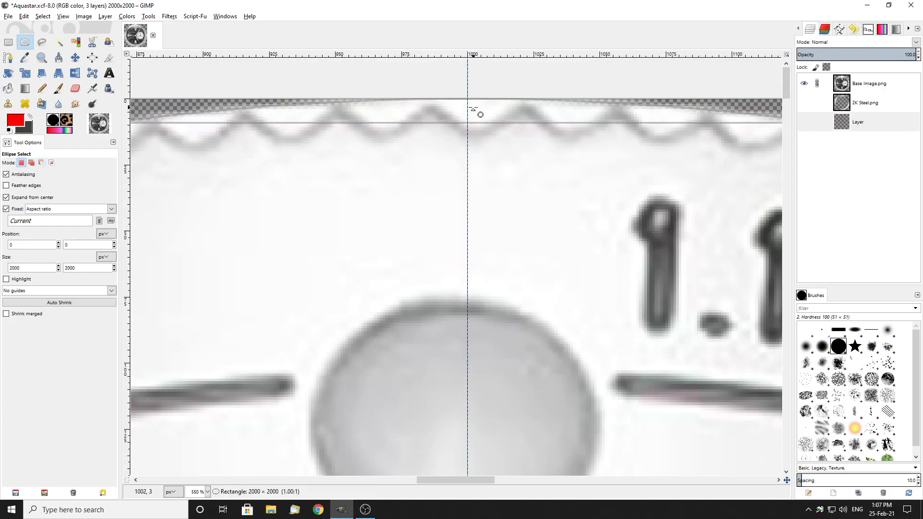
{"action": "scroll", "coordinate": [477, 113], "scroll_direction": "down", "scroll_amount": 4}
{"action": "scroll", "coordinate": [503, 154], "scroll_direction": "down", "scroll_amount": 3}
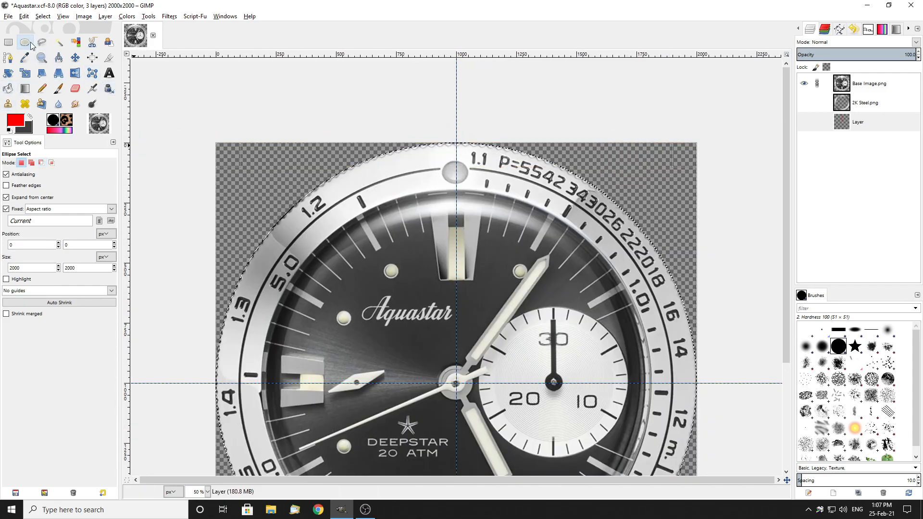
Subtract a centred circle from the bezel selection, sizing it to about 1886 px in diameter.
{"action": "left_click", "coordinate": [42, 164]}
{"action": "left_click", "coordinate": [226, 100]}
{"action": "scroll", "coordinate": [408, 231], "scroll_direction": "down", "scroll_amount": 3}
{"action": "scroll", "coordinate": [408, 231], "scroll_direction": "up", "scroll_amount": 6}
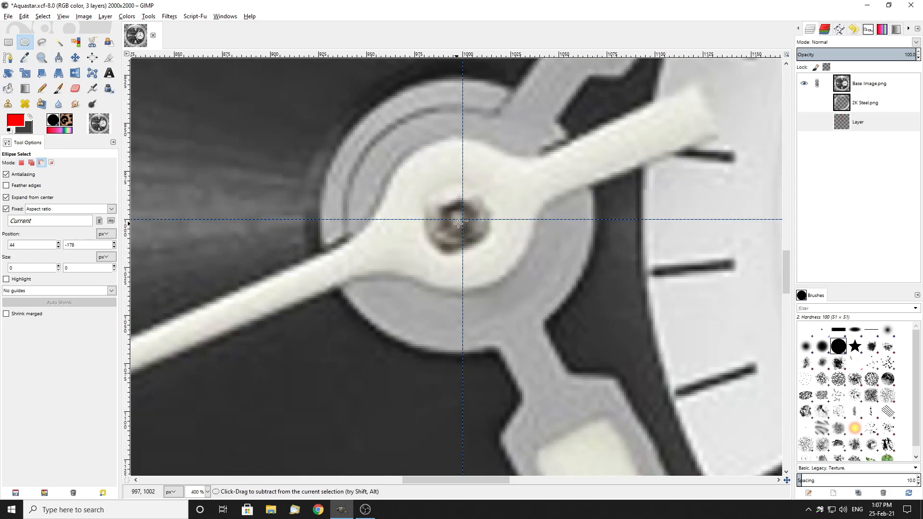
{"action": "left_click_drag", "start_coordinate": [462, 219], "coordinate": [599, 356]}
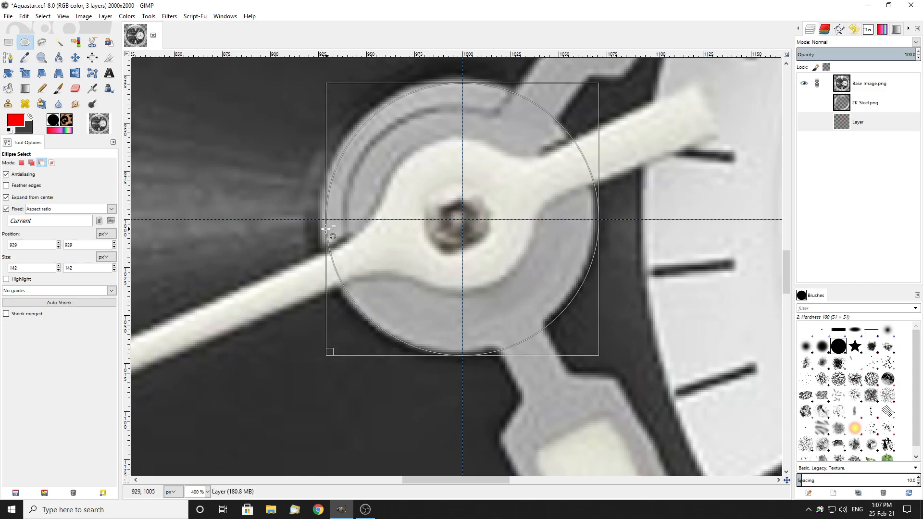
{"action": "scroll", "coordinate": [456, 230], "scroll_direction": "down", "scroll_amount": 6}
{"action": "left_click_drag", "start_coordinate": [453, 230], "coordinate": [456, 135]}
{"action": "scroll", "coordinate": [459, 208], "scroll_direction": "up", "scroll_amount": 1}
{"action": "left_click_drag", "start_coordinate": [459, 207], "coordinate": [462, 65]}
{"action": "scroll", "coordinate": [462, 63], "scroll_direction": "up", "scroll_amount": 4}
{"action": "scroll", "coordinate": [465, 64], "scroll_direction": "up", "scroll_amount": 3}
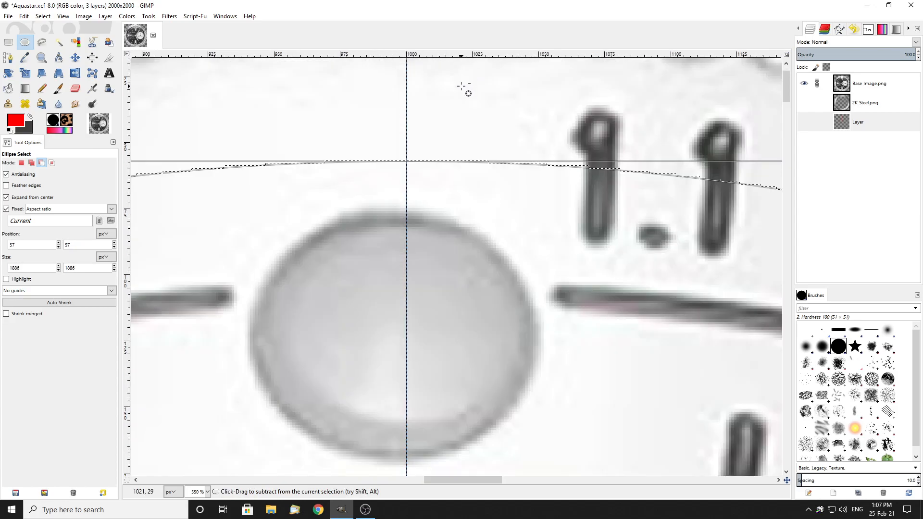
Enlarge the subtracted circle to the base of the bezel teeth, leaving a selected ring about 14 px wide.
{"action": "scroll", "coordinate": [465, 65], "scroll_direction": "down", "scroll_amount": 3}
{"action": "scroll", "coordinate": [449, 60], "scroll_direction": "up", "scroll_amount": 3}
{"action": "left_click_drag", "start_coordinate": [465, 251], "coordinate": [438, 141]}
{"action": "scroll", "coordinate": [438, 141], "scroll_direction": "down", "scroll_amount": 2}
{"action": "scroll", "coordinate": [441, 140], "scroll_direction": "up", "scroll_amount": 2}
{"action": "left_click", "coordinate": [434, 71]}
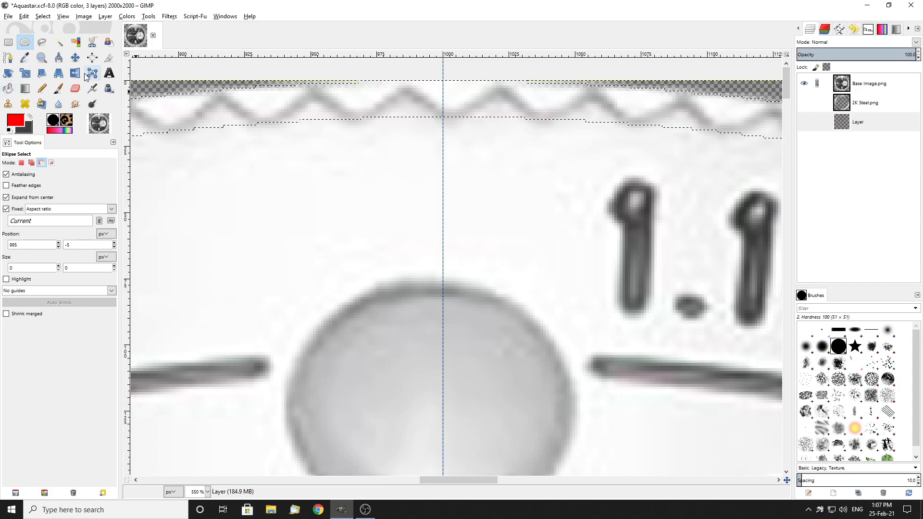
Measure the depth of the bezel teeth along the vertical guide, from the image edge to the ring's inner edge.
{"action": "left_click", "coordinate": [59, 59]}
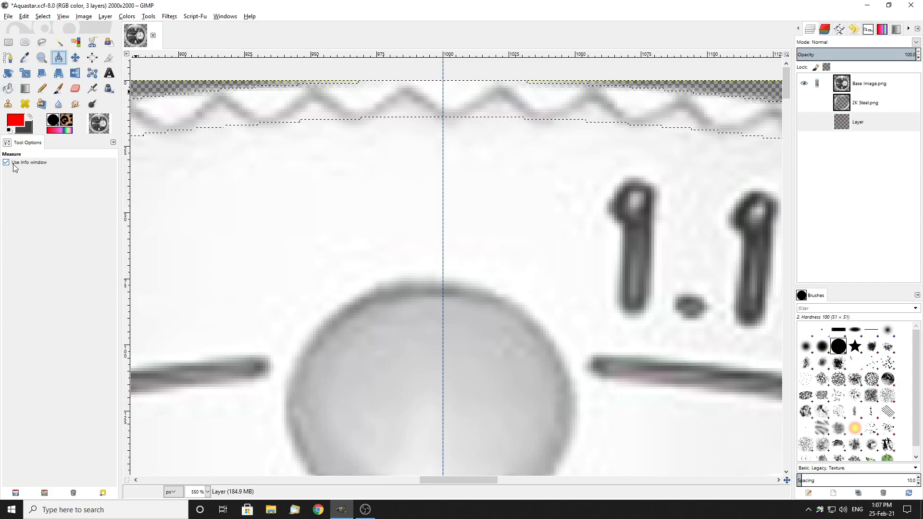
{"action": "scroll", "coordinate": [470, 82], "scroll_direction": "up", "scroll_amount": 2}
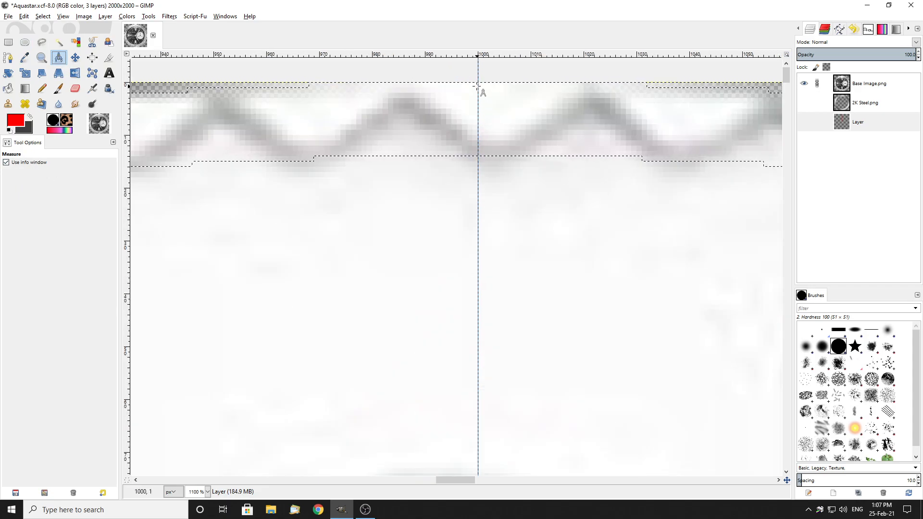
{"action": "left_click_drag", "start_coordinate": [478, 82], "coordinate": [479, 151]}
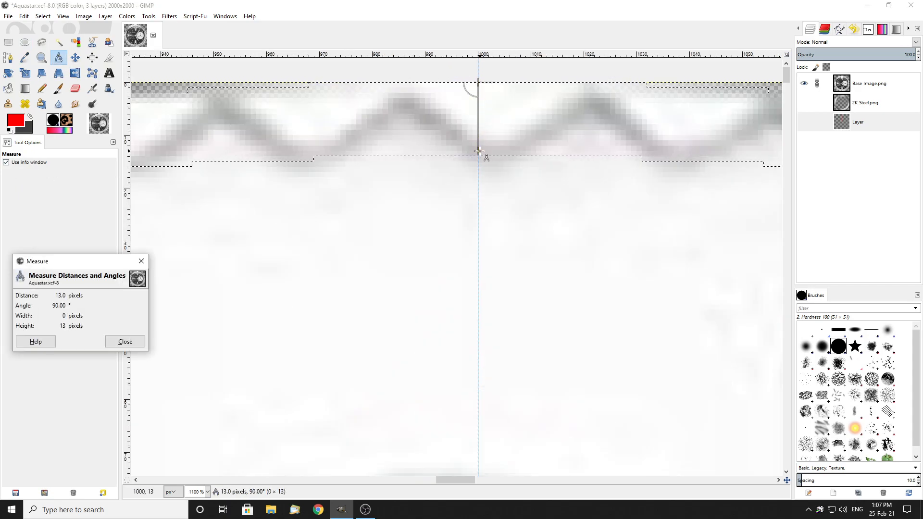
{"action": "left_click", "coordinate": [134, 342]}
{"action": "scroll", "coordinate": [475, 156], "scroll_direction": "down", "scroll_amount": 4}
{"action": "scroll", "coordinate": [377, 142], "scroll_direction": "up", "scroll_amount": 4}
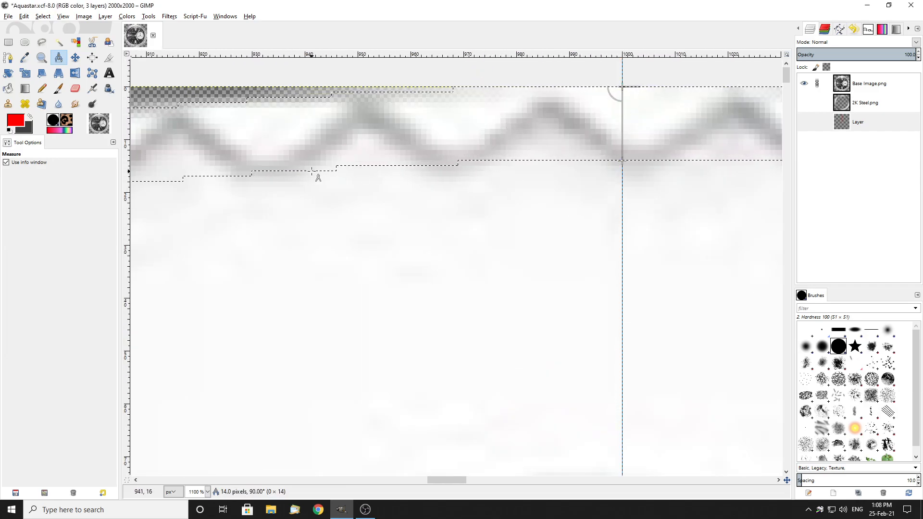
{"action": "scroll", "coordinate": [336, 173], "scroll_direction": "down", "scroll_amount": 6}
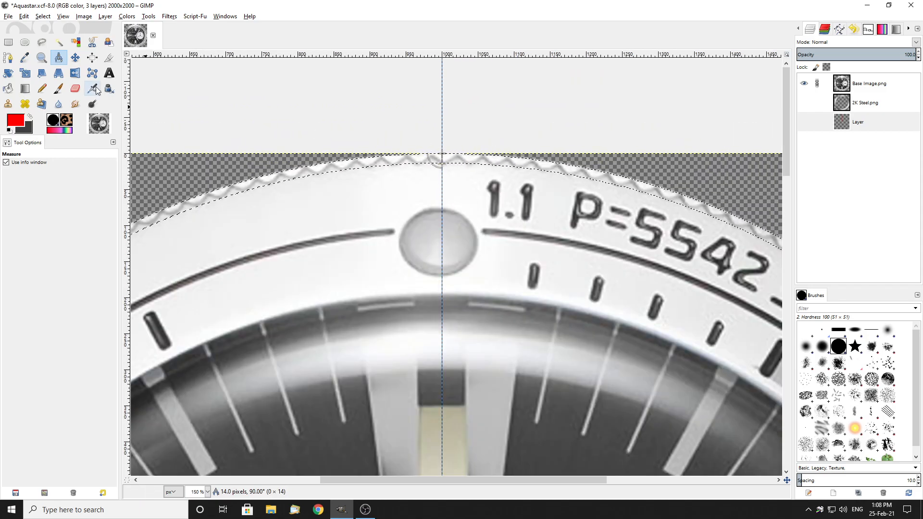
Move the red strip layer back above Base Image.png and show it.
{"action": "left_click", "coordinate": [42, 42]}
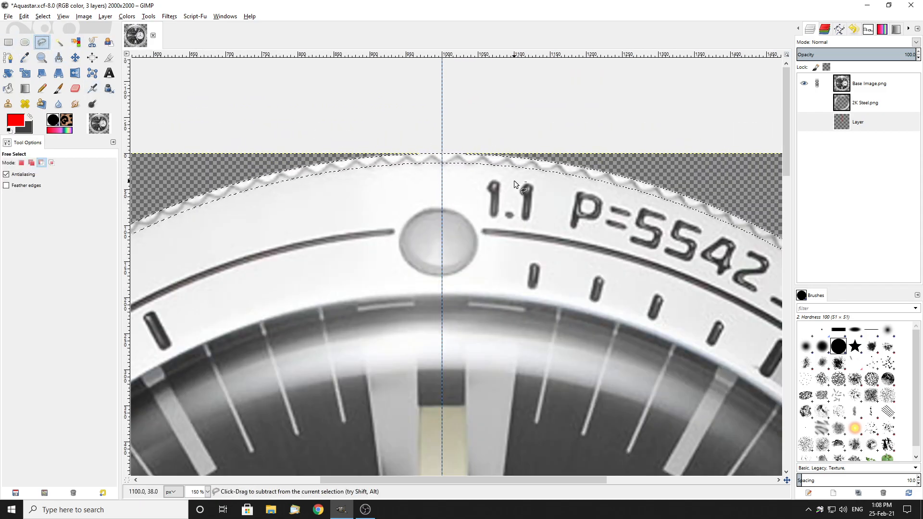
{"action": "left_click", "coordinate": [861, 124]}
{"action": "left_click_drag", "start_coordinate": [863, 127], "coordinate": [846, 81]}
{"action": "left_click", "coordinate": [804, 85]}
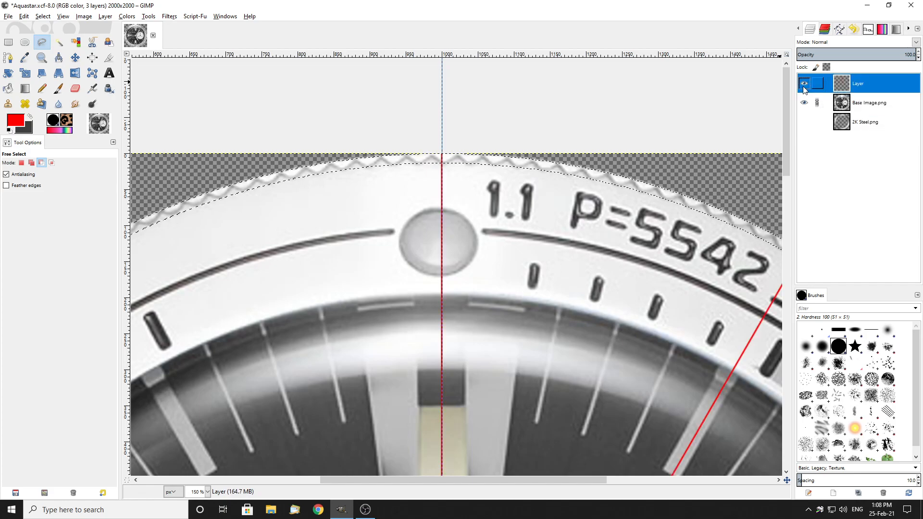
Clear the ring selection around the bezel teeth with the Rectangle Select tool.
{"action": "scroll", "coordinate": [431, 171], "scroll_direction": "up", "scroll_amount": 4}
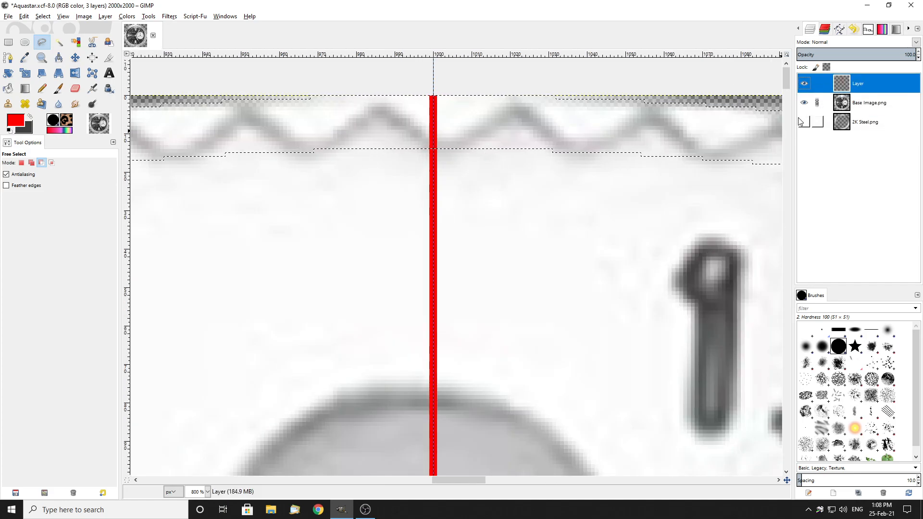
{"action": "left_click", "coordinate": [8, 43]}
{"action": "left_click", "coordinate": [287, 231]}
{"action": "scroll", "coordinate": [387, 224], "scroll_direction": "down", "scroll_amount": 4}
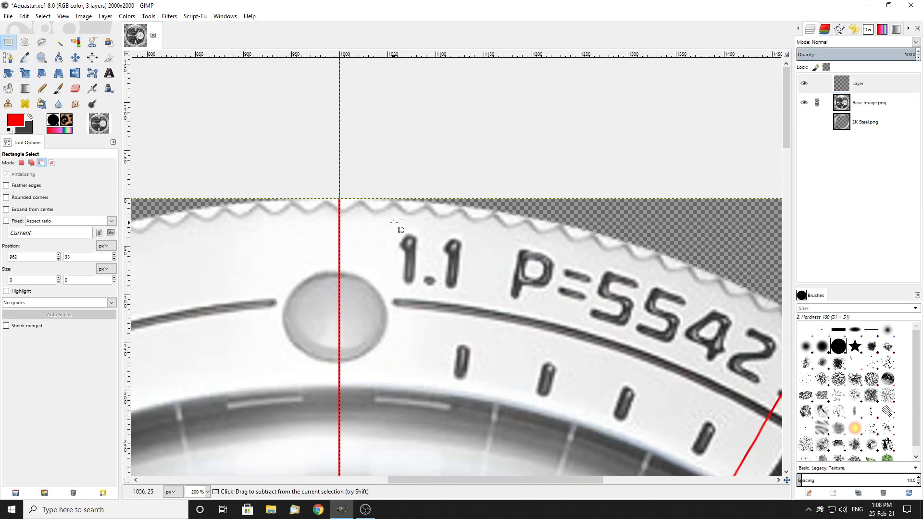
{"action": "scroll", "coordinate": [439, 228], "scroll_direction": "down", "scroll_amount": 2}
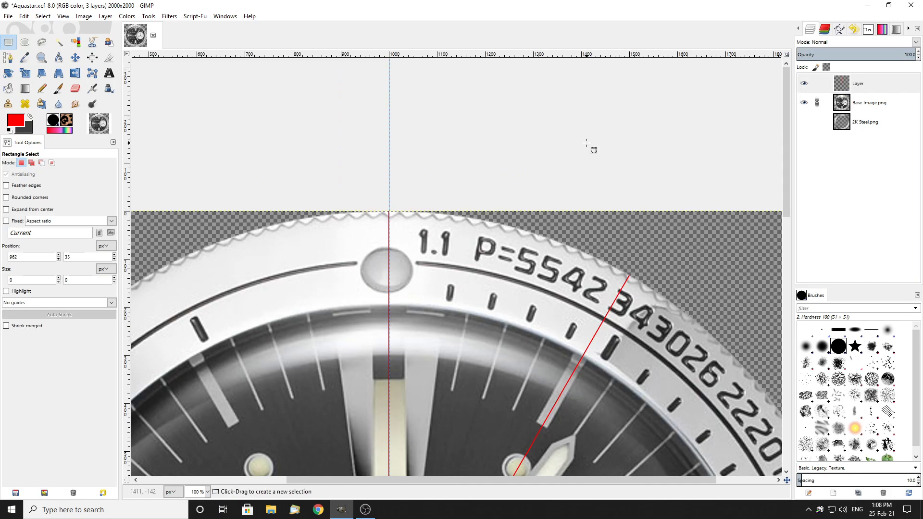
Draw a rectangular selection over the upper end of the vertical red strip at X 999, Y 0, about 8 × 17 px.
{"action": "scroll", "coordinate": [446, 205], "scroll_direction": "up", "scroll_amount": 7}
{"action": "left_click_drag", "start_coordinate": [445, 204], "coordinate": [456, 292]}
{"action": "scroll", "coordinate": [455, 292], "scroll_direction": "down", "scroll_amount": 5}
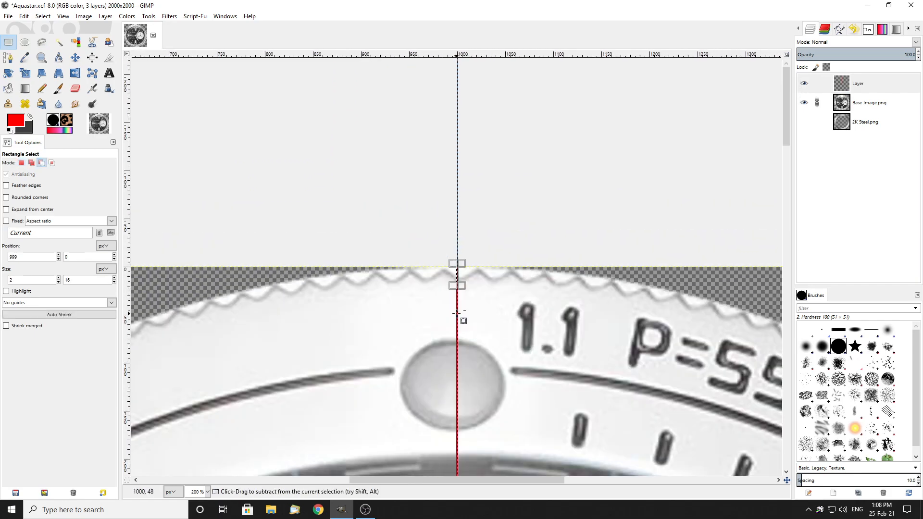
{"action": "scroll", "coordinate": [457, 288], "scroll_direction": "up", "scroll_amount": 7}
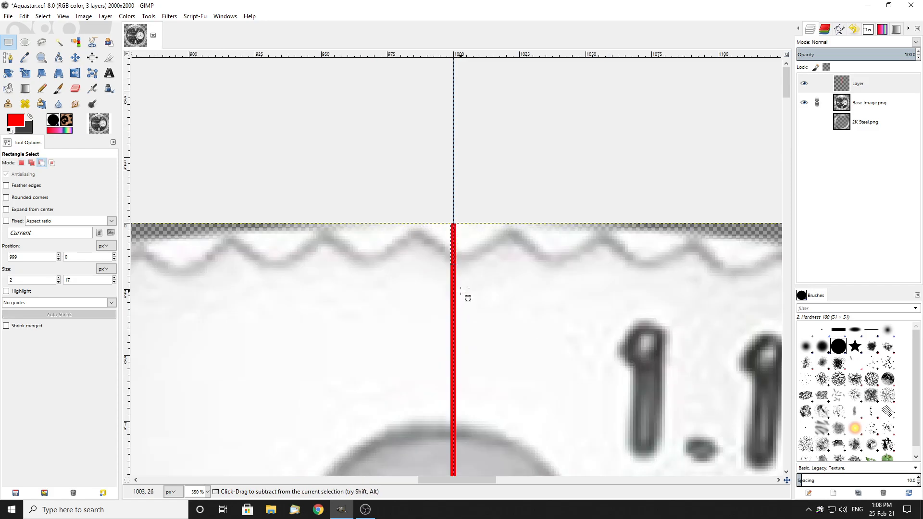
{"action": "left_click_drag", "start_coordinate": [441, 175], "coordinate": [519, 189]}
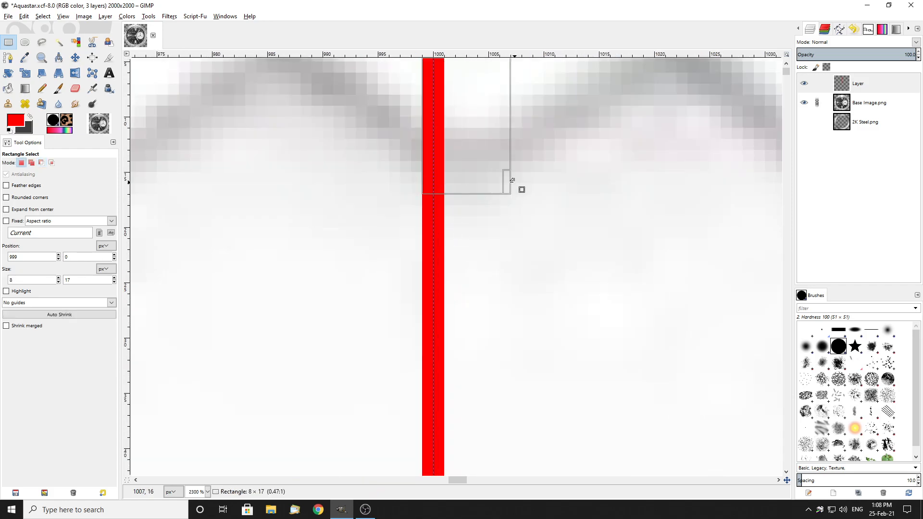
Extend the rectangular selection down the vertical red strip to the dial centre, making it 1000 px high.
{"action": "scroll", "coordinate": [511, 340], "scroll_direction": "down", "scroll_amount": 2}
{"action": "left_click_drag", "start_coordinate": [492, 235], "coordinate": [501, 373]}
{"action": "scroll", "coordinate": [501, 327], "scroll_direction": "down", "scroll_amount": 4}
{"action": "left_click_drag", "start_coordinate": [497, 130], "coordinate": [525, 383]}
{"action": "scroll", "coordinate": [498, 164], "scroll_direction": "down", "scroll_amount": 5}
{"action": "scroll", "coordinate": [519, 173], "scroll_direction": "down", "scroll_amount": 1, "text": "ctrl"}
{"action": "scroll", "coordinate": [519, 173], "scroll_direction": "down", "scroll_amount": 2, "text": "ctrl"}
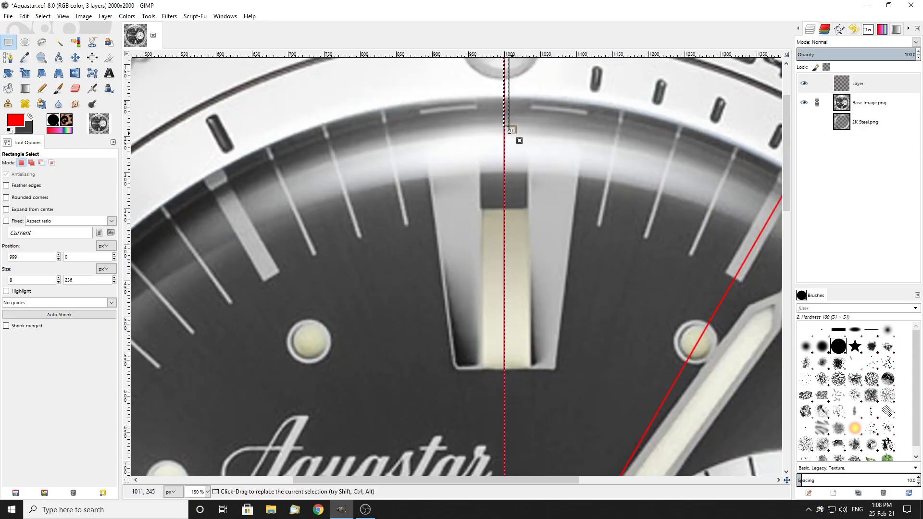
{"action": "left_click_drag", "start_coordinate": [507, 129], "coordinate": [521, 409]}
{"action": "scroll", "coordinate": [521, 361], "scroll_direction": "down", "scroll_amount": 5}
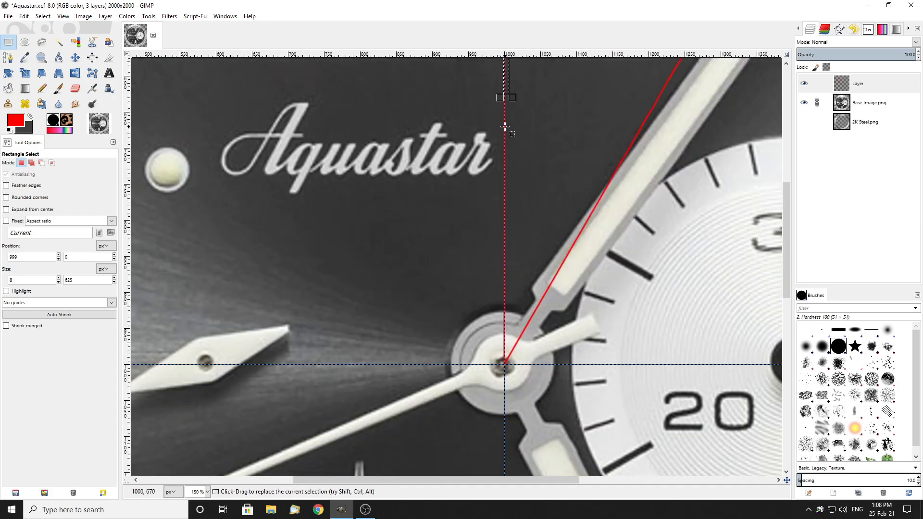
{"action": "left_click_drag", "start_coordinate": [508, 98], "coordinate": [517, 368]}
{"action": "scroll", "coordinate": [517, 368], "scroll_direction": "up", "scroll_amount": 6, "text": "ctrl"}
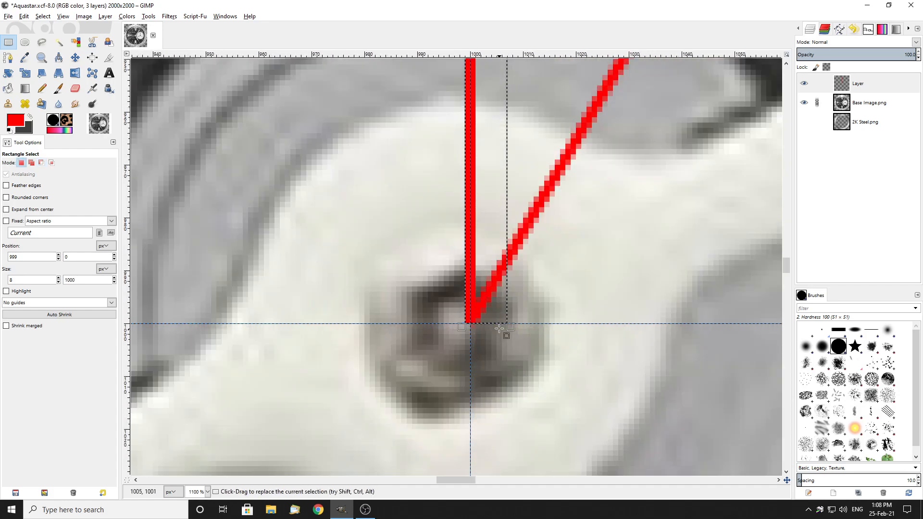
Narrow the rectangular selection to a width of 2 px so it matches the vertical red strip.
{"action": "left_click_drag", "start_coordinate": [507, 298], "coordinate": [471, 285]}
{"action": "scroll", "coordinate": [470, 298], "scroll_direction": "down", "scroll_amount": 3, "text": "ctrl"}
{"action": "scroll", "coordinate": [469, 310], "scroll_direction": "up", "scroll_amount": 15}
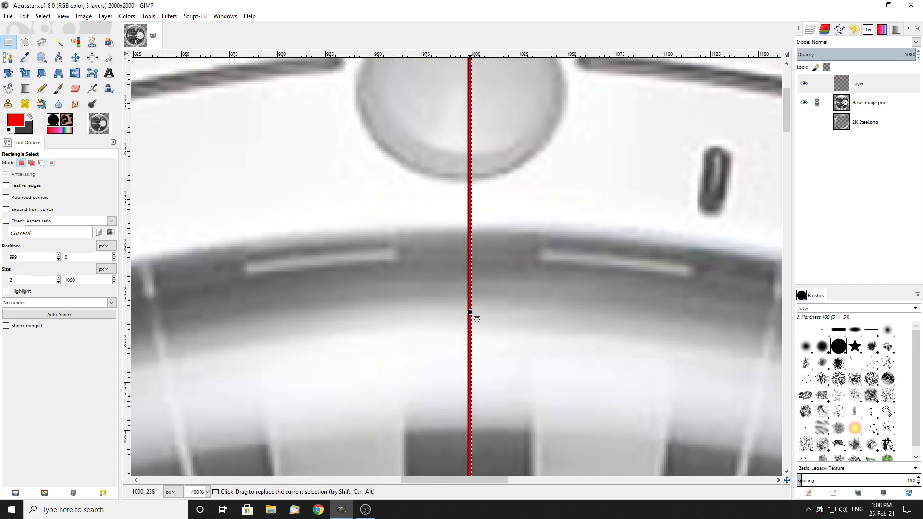
Paste a copy of the vertical red strip as a floating selection above the strip layer.
{"action": "scroll", "coordinate": [470, 312], "scroll_direction": "down", "scroll_amount": 1, "text": "ctrl"}
{"action": "left_click", "coordinate": [872, 86]}
{"action": "scroll", "coordinate": [452, 243], "scroll_direction": "up", "scroll_amount": 3}
{"action": "key", "text": "ctrl+v"}
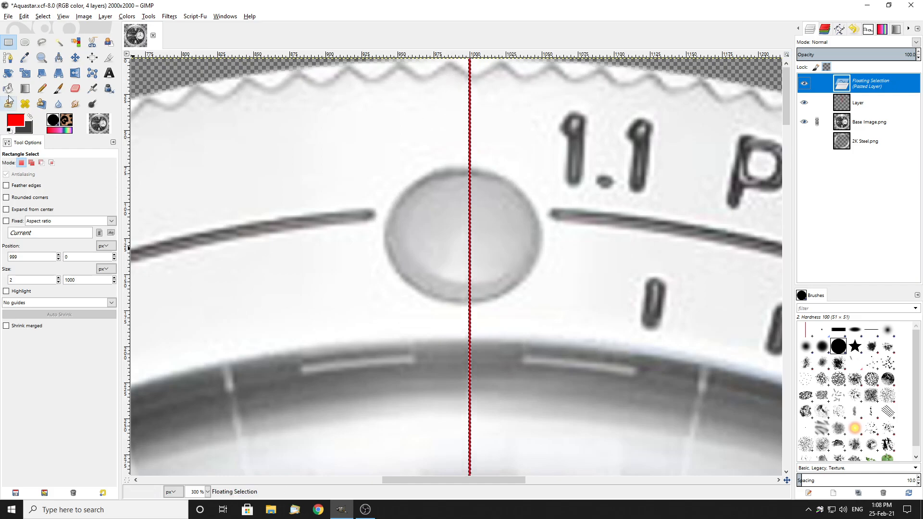
Start rotating the pasted red strip and move its rotation centre down to the dial centre at X 1000, Y 1000.
{"action": "left_click", "coordinate": [8, 73]}
{"action": "left_click", "coordinate": [349, 133]}
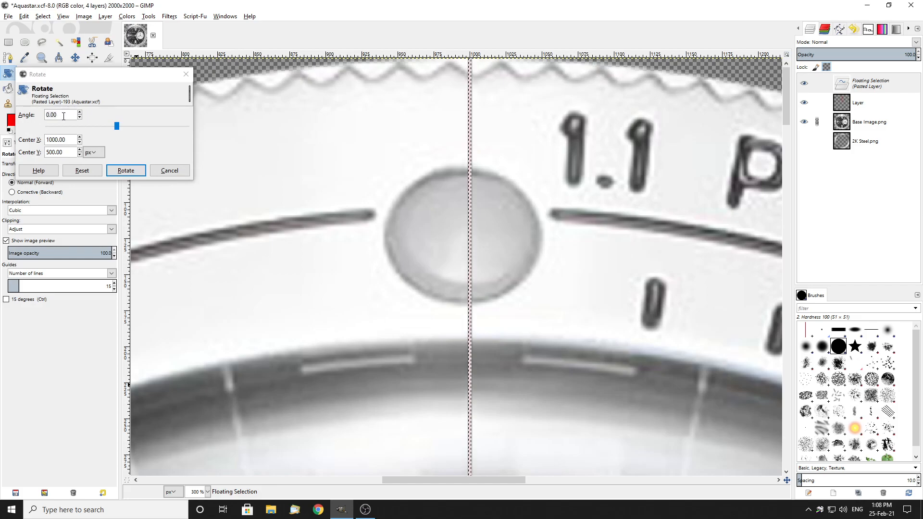
{"action": "left_click", "coordinate": [20, 115]}
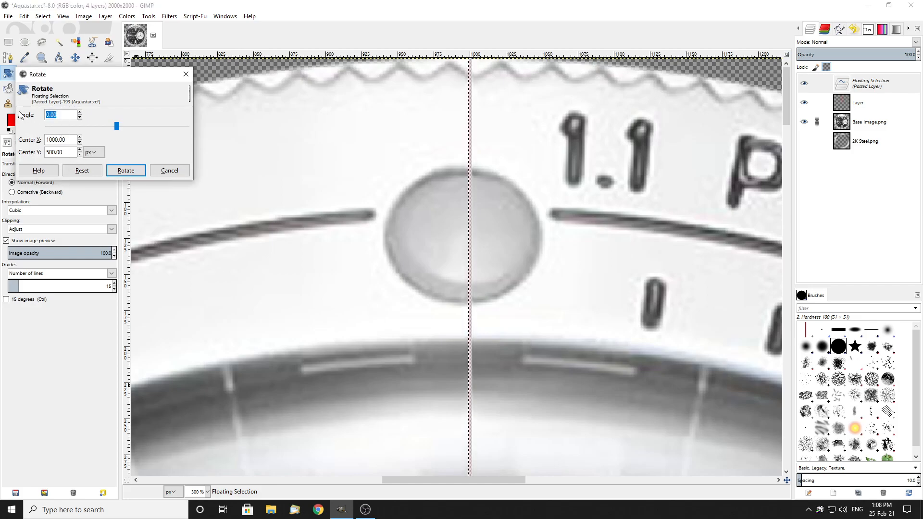
{"action": "key", "text": "shift+2"}
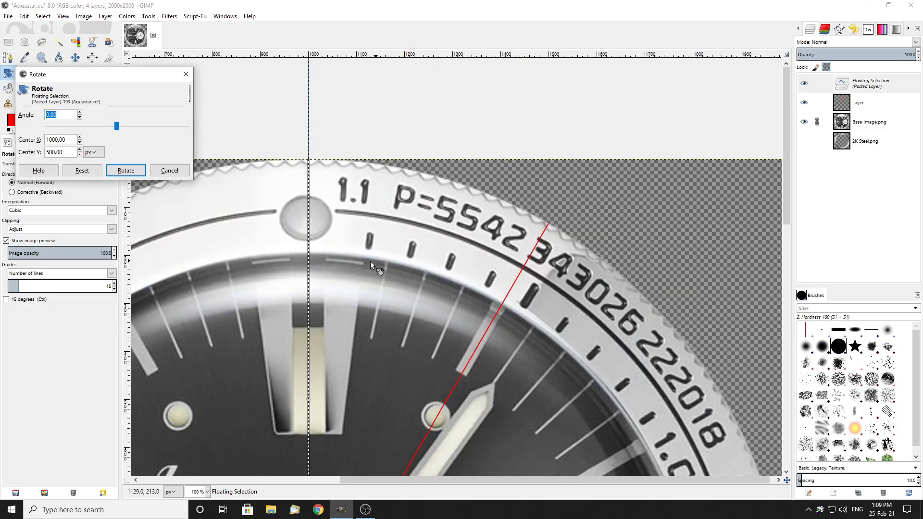
{"action": "key", "text": "1"}
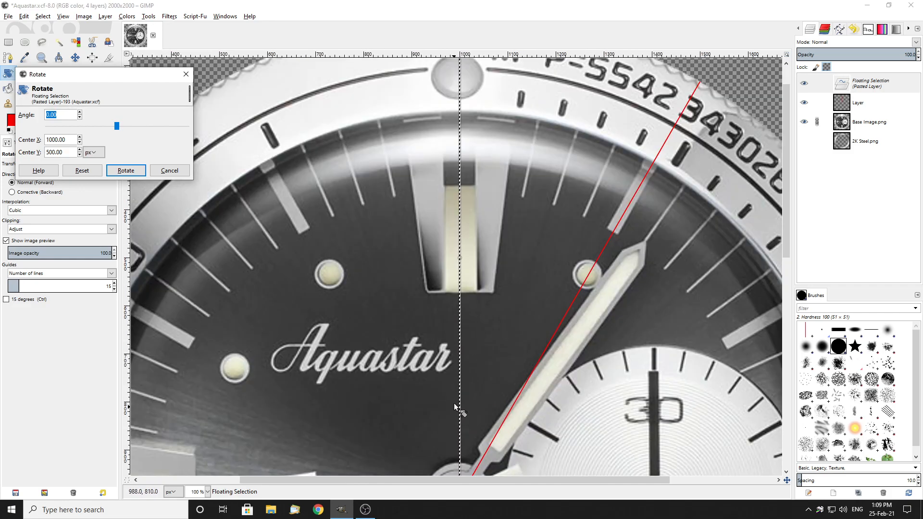
{"action": "left_click", "coordinate": [463, 260]}
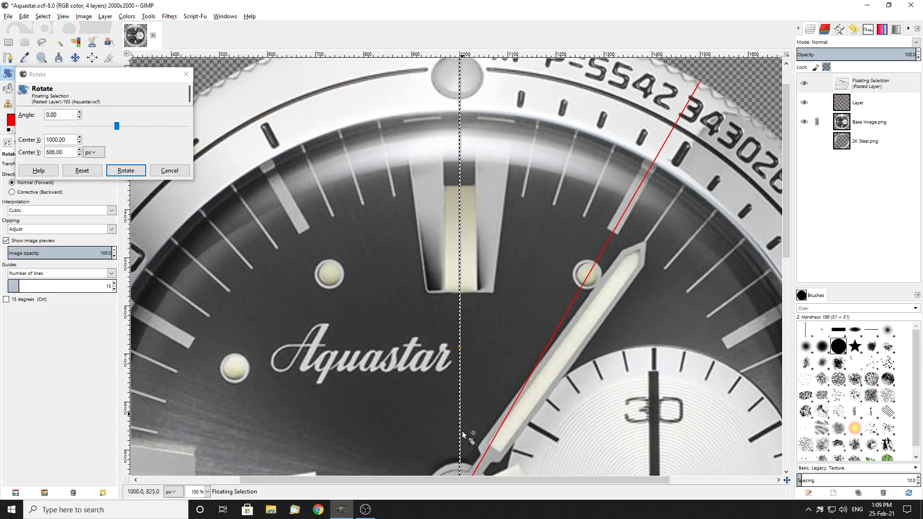
{"action": "scroll", "coordinate": [462, 430], "scroll_direction": "down", "scroll_amount": 5}
{"action": "left_click_drag", "start_coordinate": [463, 376], "coordinate": [457, 228]}
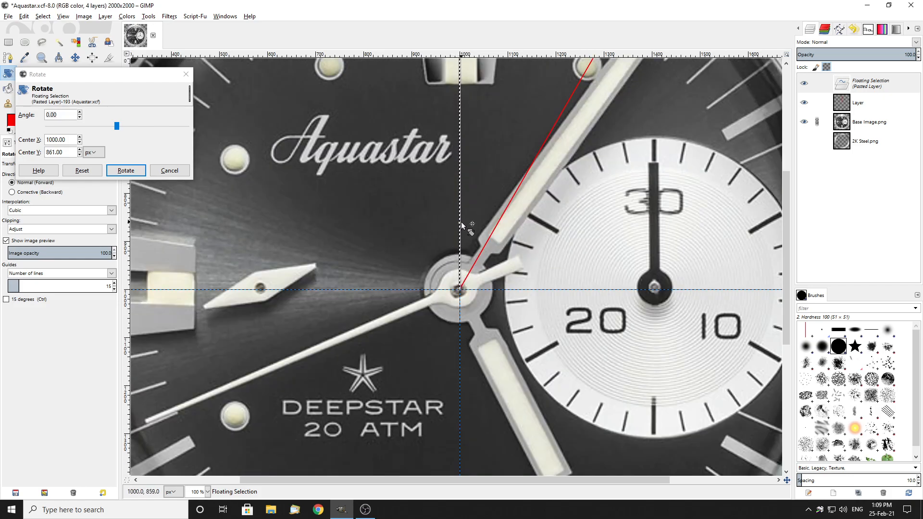
{"action": "left_click_drag", "start_coordinate": [460, 221], "coordinate": [461, 271]}
{"action": "scroll", "coordinate": [514, 197], "scroll_direction": "up", "scroll_amount": 5}
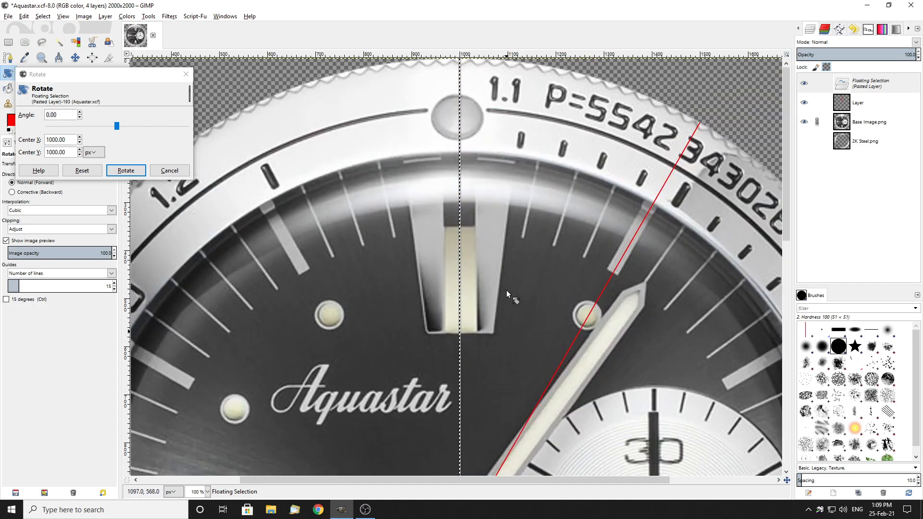
Rotate the pasted strip by -1° about the dial centre and anchor it to the strip layer.
{"action": "left_click_drag", "start_coordinate": [64, 117], "coordinate": [41, 131]}
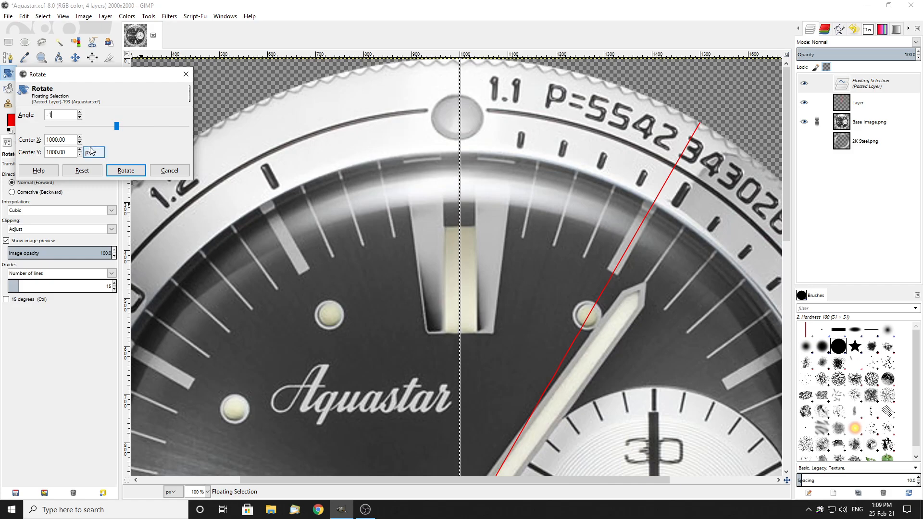
{"action": "type", "text": "-1"}
{"action": "key", "text": "Tab"}
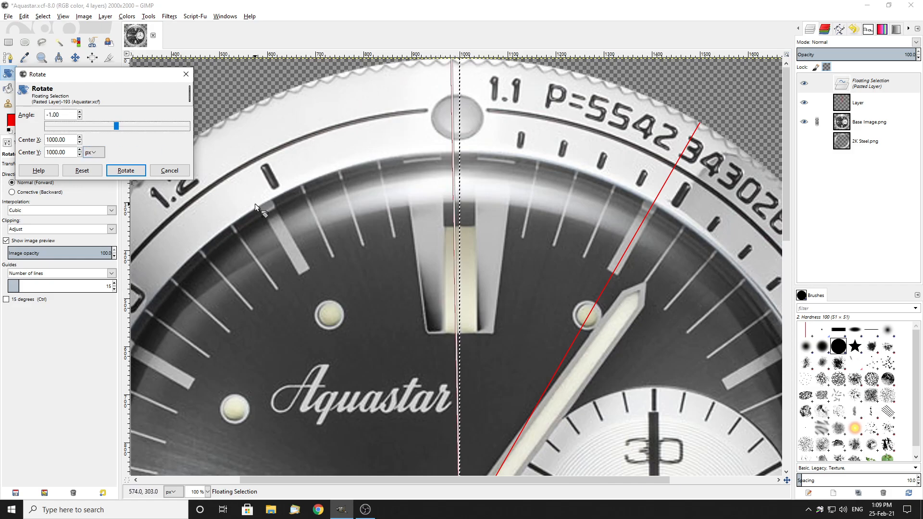
{"action": "left_click", "coordinate": [126, 170]}
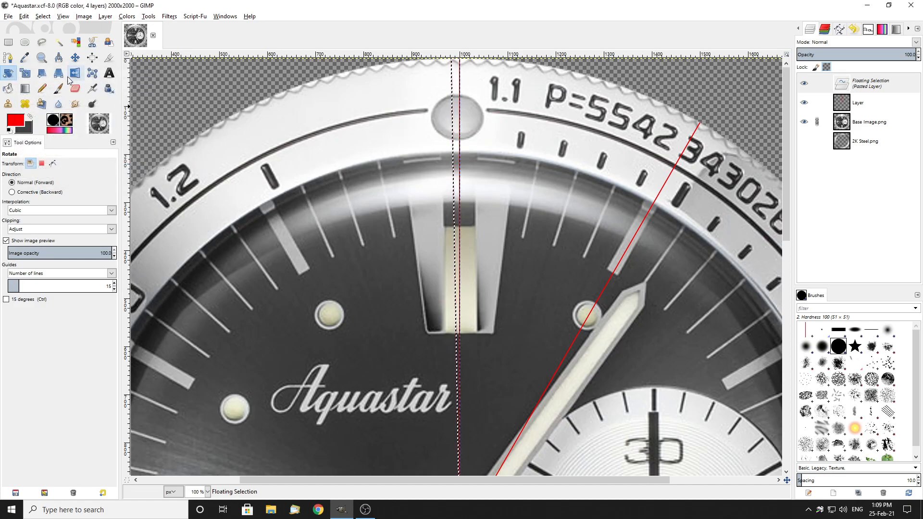
{"action": "left_click", "coordinate": [9, 43]}
{"action": "left_click", "coordinate": [338, 118]}
{"action": "scroll", "coordinate": [480, 146], "scroll_direction": "up", "scroll_amount": 6}
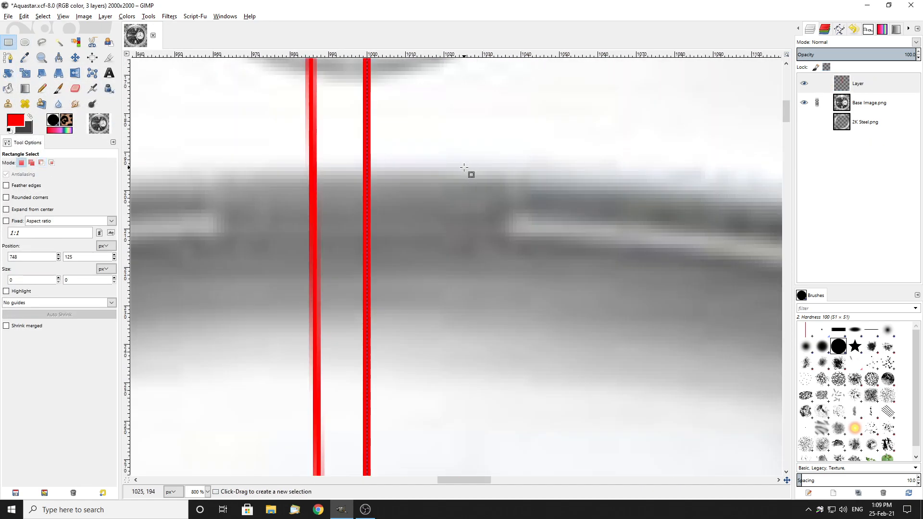
Paste another copy of the vertical red strip and move it onto the original, aligning its lower end with the dial centre guides.
{"action": "scroll", "coordinate": [464, 167], "scroll_direction": "down", "scroll_amount": 5}
{"action": "key", "text": "ctrl+v"}
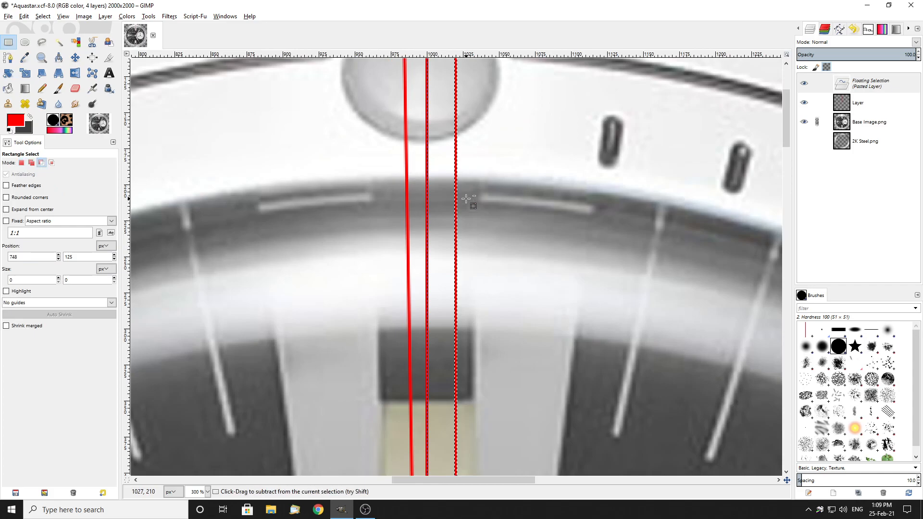
{"action": "scroll", "coordinate": [466, 198], "scroll_direction": "down", "scroll_amount": 3}
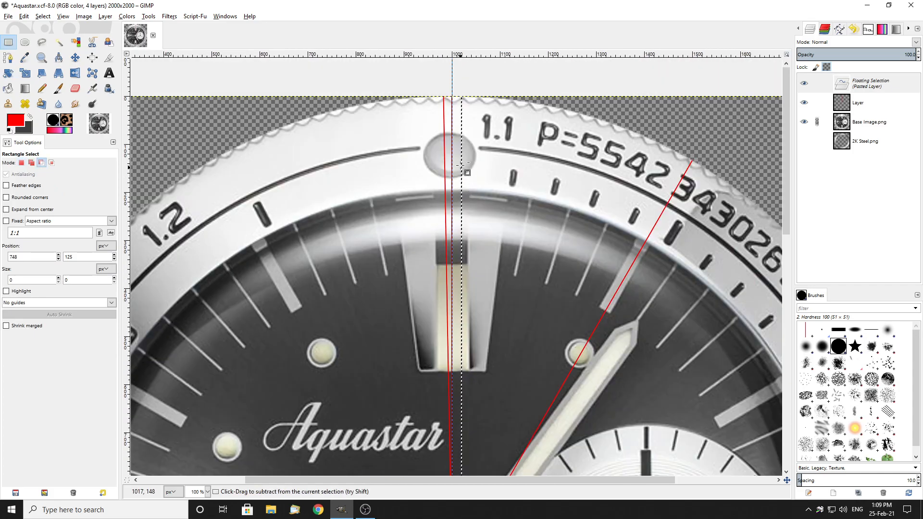
{"action": "scroll", "coordinate": [461, 168], "scroll_direction": "up", "scroll_amount": 3}
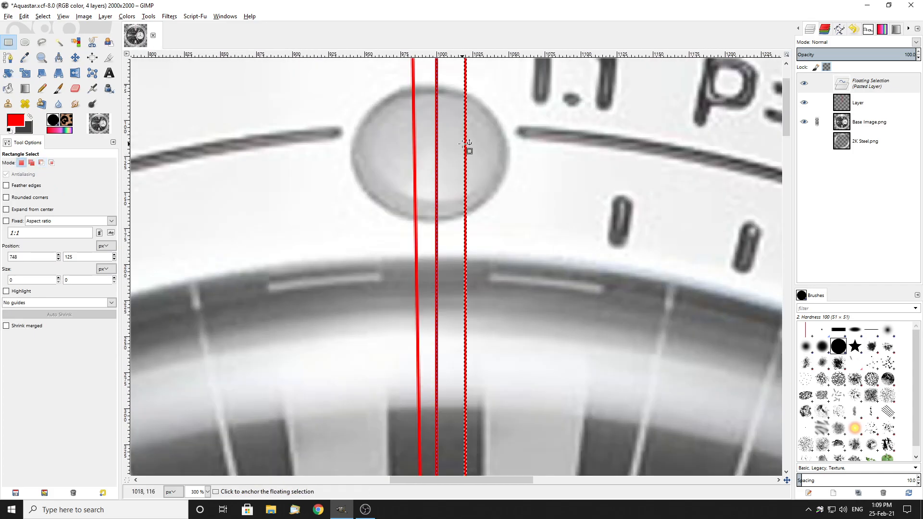
{"action": "left_click", "coordinate": [75, 58]}
{"action": "scroll", "coordinate": [488, 223], "scroll_direction": "up", "scroll_amount": 2}
{"action": "left_click_drag", "start_coordinate": [463, 230], "coordinate": [422, 242]}
{"action": "scroll", "coordinate": [448, 351], "scroll_direction": "down", "scroll_amount": 3}
{"action": "scroll", "coordinate": [452, 361], "scroll_direction": "down", "scroll_amount": 5}
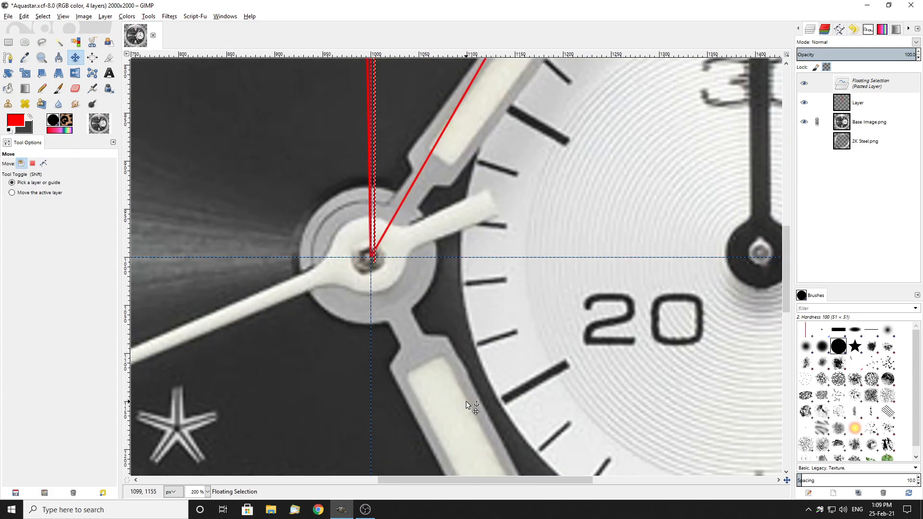
{"action": "scroll", "coordinate": [380, 253], "scroll_direction": "up", "scroll_amount": 5}
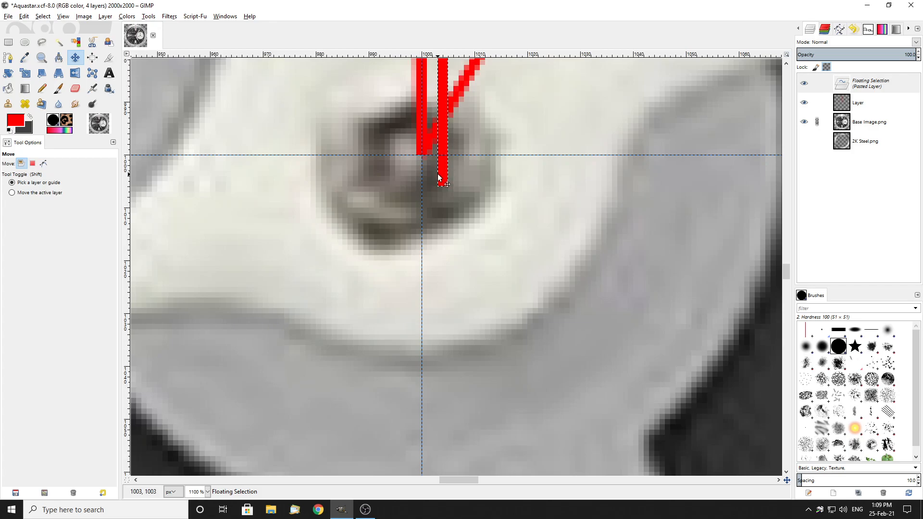
{"action": "left_click_drag", "start_coordinate": [446, 182], "coordinate": [427, 158]}
{"action": "scroll", "coordinate": [427, 159], "scroll_direction": "down", "scroll_amount": 5}
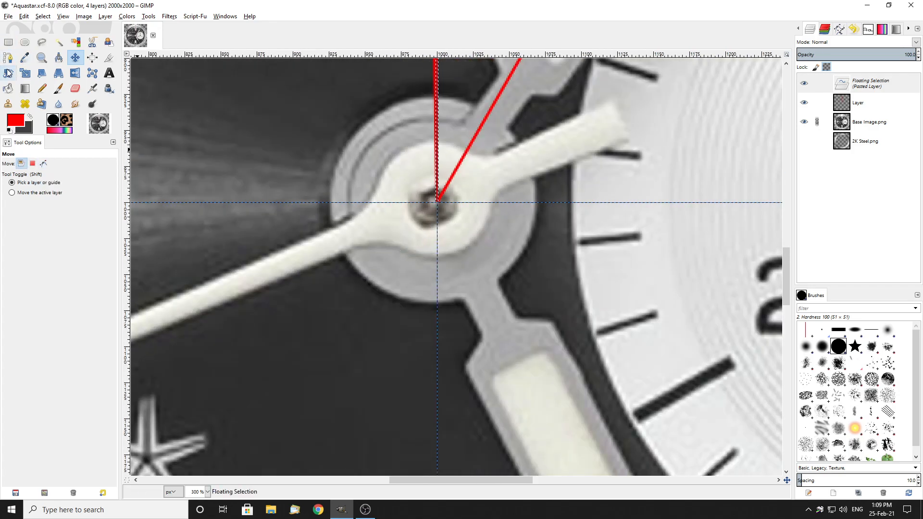
Start rotating the second strip copy and set its rotation centre Y to 1000 px.
{"action": "left_click", "coordinate": [9, 72]}
{"action": "left_click", "coordinate": [367, 182]}
{"action": "scroll", "coordinate": [366, 182], "scroll_direction": "down", "scroll_amount": 4}
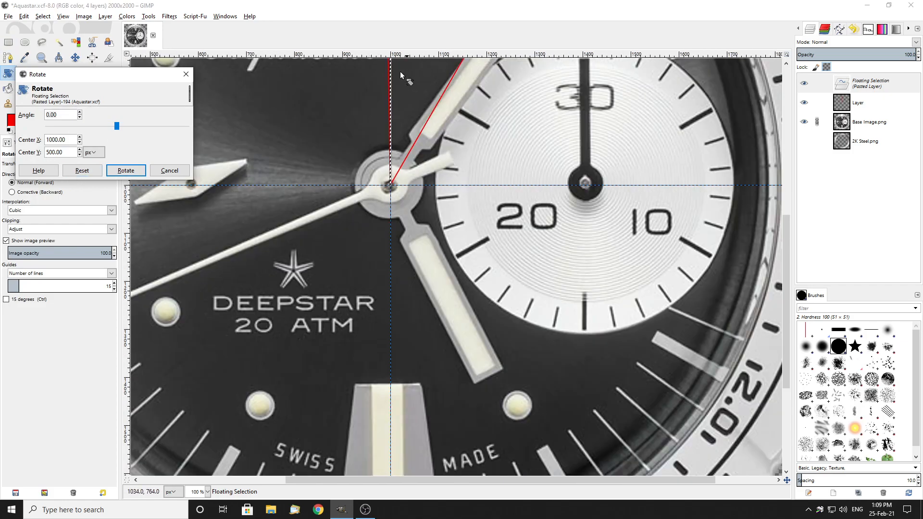
{"action": "scroll", "coordinate": [409, 101], "scroll_direction": "up", "scroll_amount": 5}
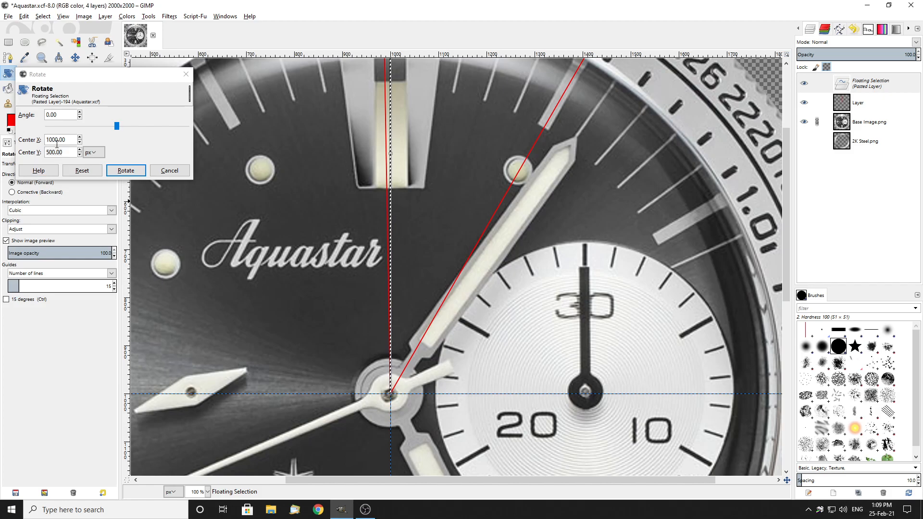
{"action": "left_click_drag", "start_coordinate": [72, 152], "coordinate": [2, 151]}
{"action": "type", "text": "1000"}
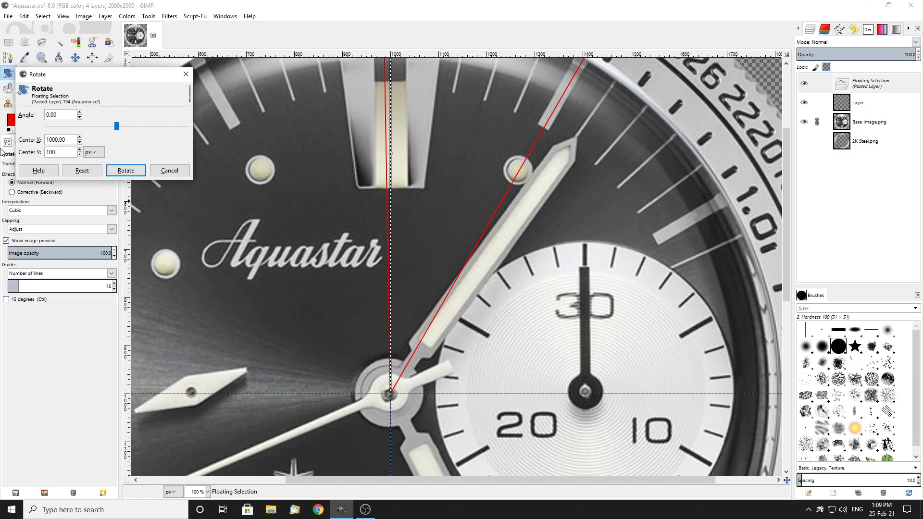
{"action": "key", "text": "Tab"}
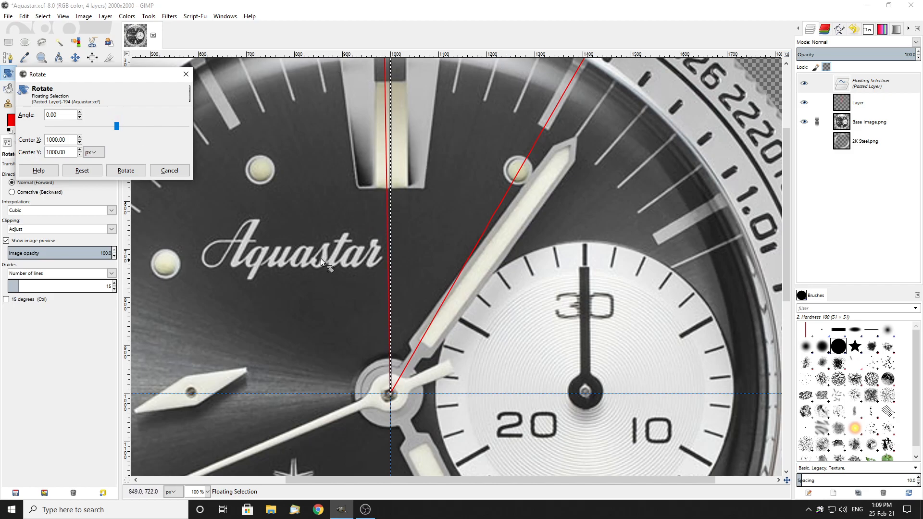
{"action": "scroll", "coordinate": [366, 242], "scroll_direction": "up", "scroll_amount": 5}
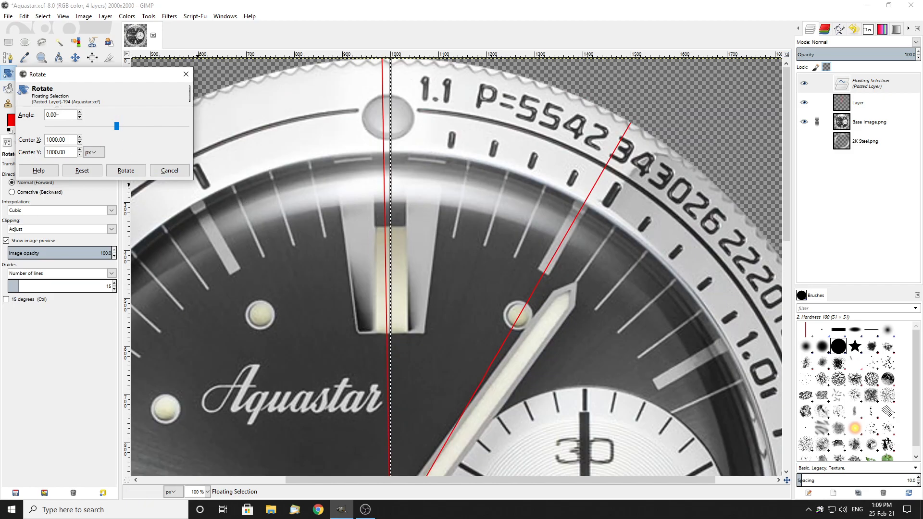
Rotate the second strip copy by 1° about the dial centre and anchor it to the strip layer.
{"action": "left_click", "coordinate": [80, 113]}
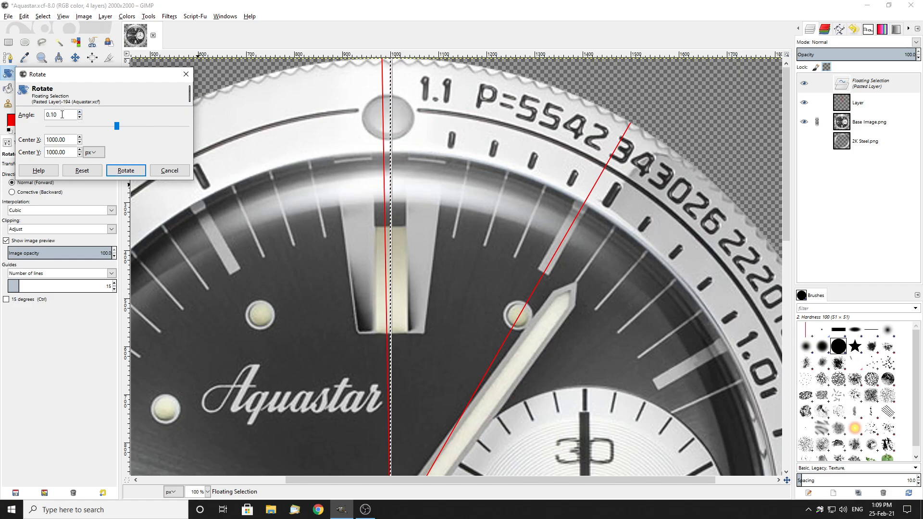
{"action": "left_click", "coordinate": [80, 114]}
{"action": "left_click", "coordinate": [80, 113]}
{"action": "left_click", "coordinate": [80, 113]}
{"action": "left_click", "coordinate": [80, 113]}
{"action": "left_click", "coordinate": [80, 113]}
{"action": "left_click", "coordinate": [80, 114]}
{"action": "left_click", "coordinate": [80, 114]}
{"action": "left_click", "coordinate": [80, 113]}
{"action": "left_click", "coordinate": [80, 114]}
{"action": "left_click", "coordinate": [126, 171]}
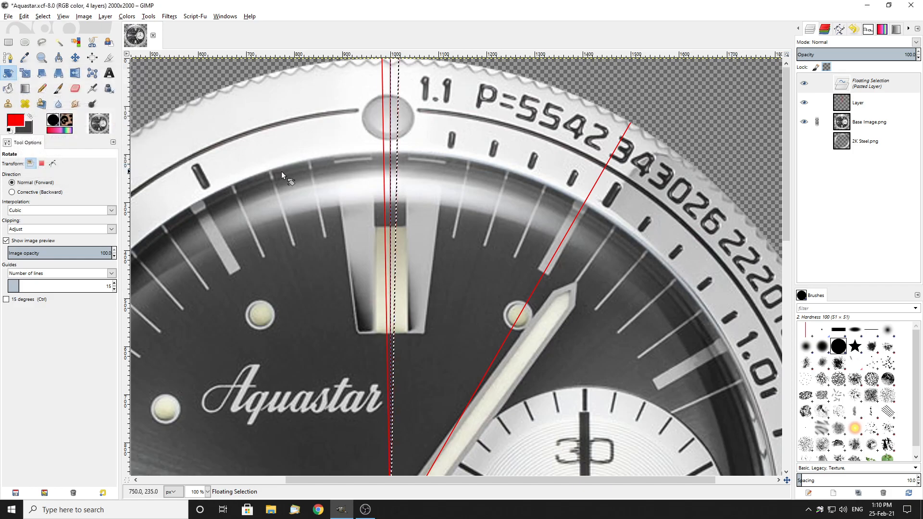
{"action": "left_click", "coordinate": [8, 46]}
{"action": "left_click", "coordinate": [466, 87]}
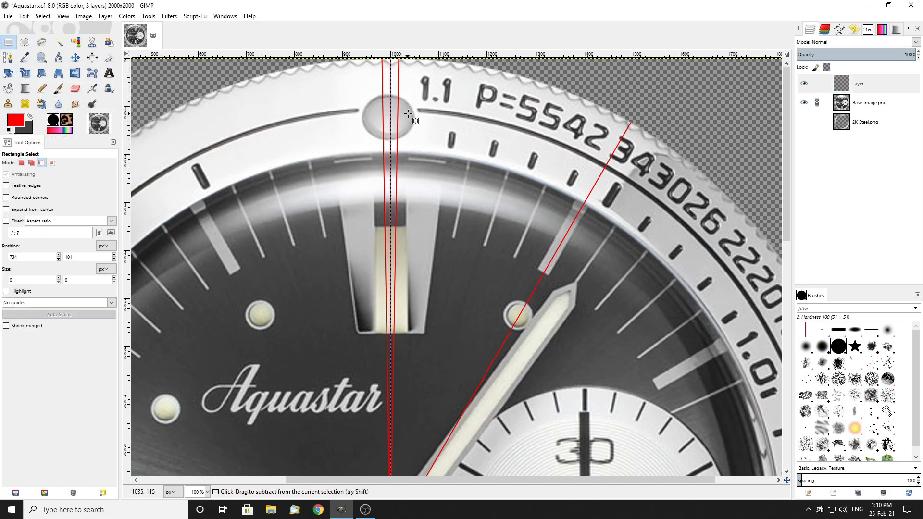
Draw a circular selection outward from the dial centre with Ellipse Select in replace mode, expanding from the centre.
{"action": "scroll", "coordinate": [466, 87], "scroll_direction": "down", "scroll_amount": 2, "text": "ctrl"}
{"action": "scroll", "coordinate": [466, 86], "scroll_direction": "up", "scroll_amount": 5}
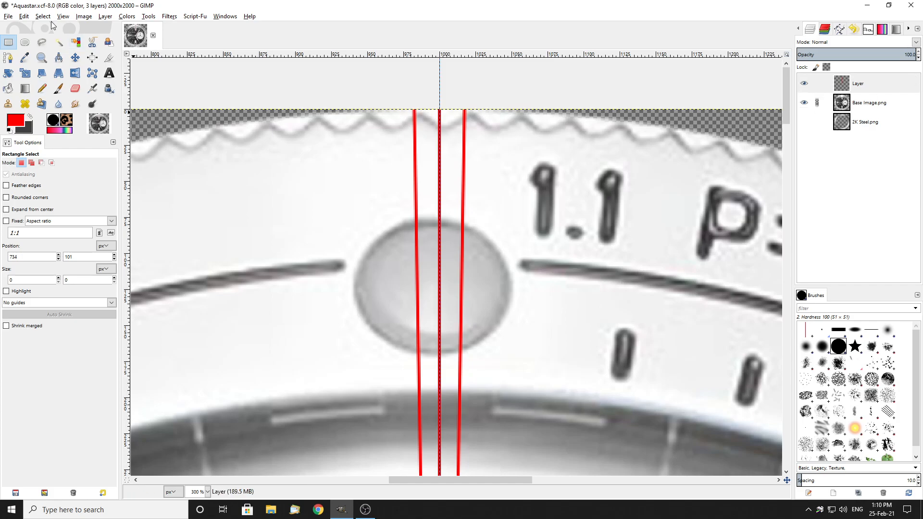
{"action": "left_click", "coordinate": [25, 42]}
{"action": "scroll", "coordinate": [449, 282], "scroll_direction": "down", "scroll_amount": 3}
{"action": "scroll", "coordinate": [432, 288], "scroll_direction": "down", "scroll_amount": 5}
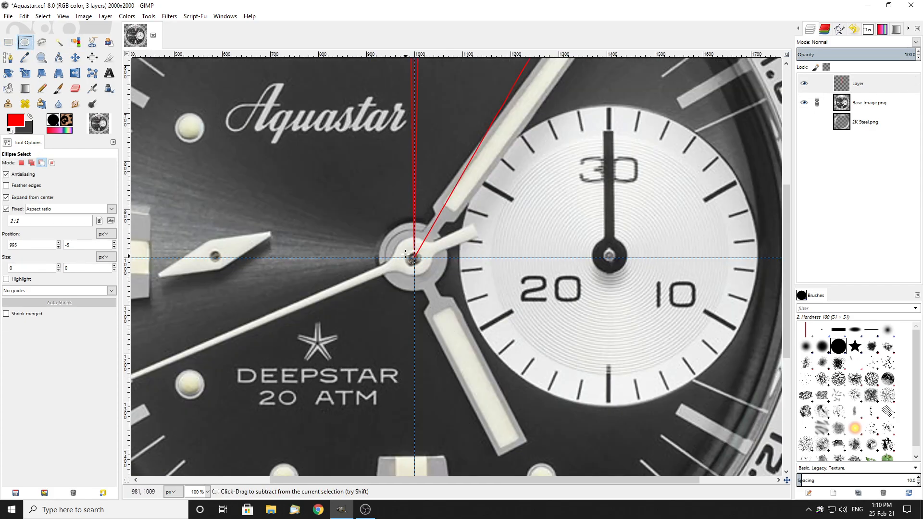
{"action": "scroll", "coordinate": [413, 255], "scroll_direction": "up", "scroll_amount": 2}
{"action": "scroll", "coordinate": [434, 254], "scroll_direction": "up", "scroll_amount": 2}
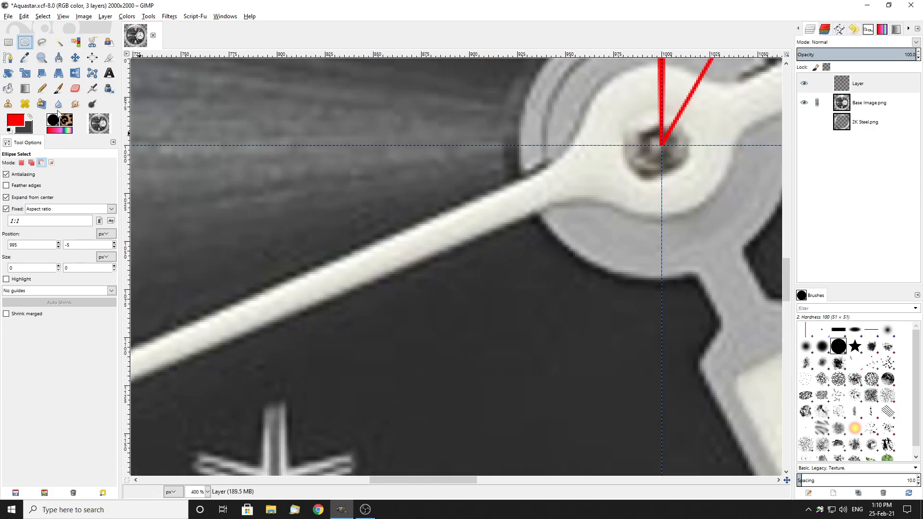
{"action": "left_click", "coordinate": [21, 163]}
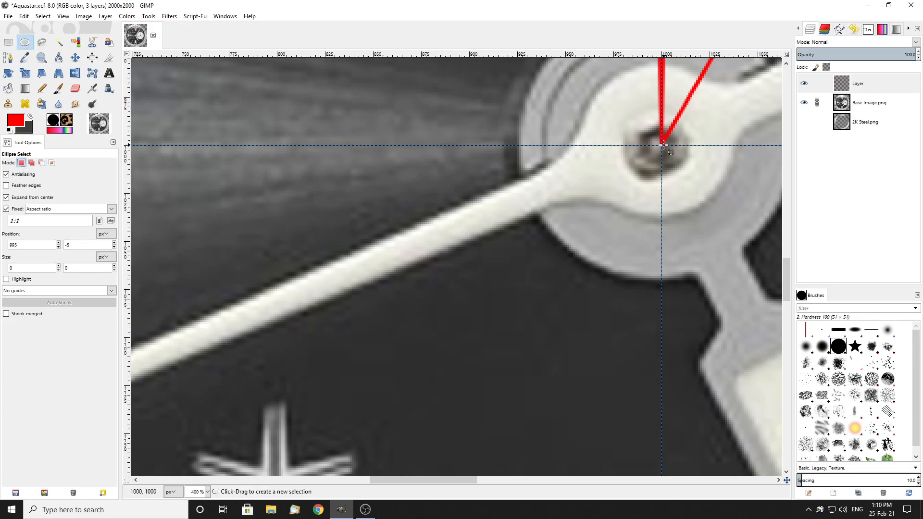
{"action": "left_click_drag", "start_coordinate": [662, 144], "coordinate": [298, 235]}
Enlarge the circular selection to 2000 × 2000 px at position 0, 0 and commit it.
{"action": "key", "text": "1"}
{"action": "key", "text": "shift+3"}
{"action": "left_click_drag", "start_coordinate": [459, 219], "coordinate": [457, 140]}
{"action": "scroll", "coordinate": [459, 96], "scroll_direction": "up", "scroll_amount": 9}
{"action": "left_click_drag", "start_coordinate": [449, 181], "coordinate": [412, 120]}
{"action": "key", "text": "5"}
{"action": "scroll", "coordinate": [412, 119], "scroll_direction": "down", "scroll_amount": 9}
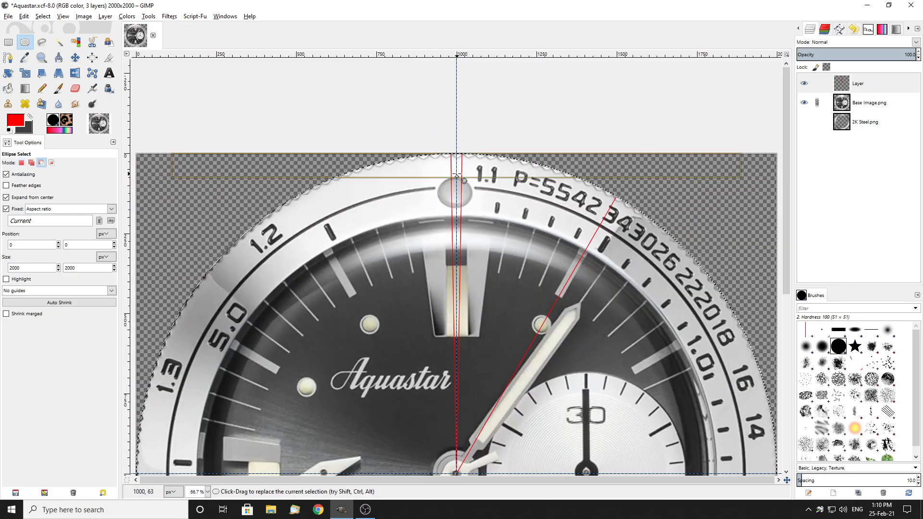
{"action": "left_click", "coordinate": [273, 83], "text": "ctrl"}
Subtract a concentric circle of about 176 × 176 px from the selection, drawn outward from the dial centre.
{"action": "scroll", "coordinate": [500, 197], "scroll_direction": "down", "scroll_amount": 5}
{"action": "scroll", "coordinate": [499, 197], "scroll_direction": "up", "scroll_amount": 5}
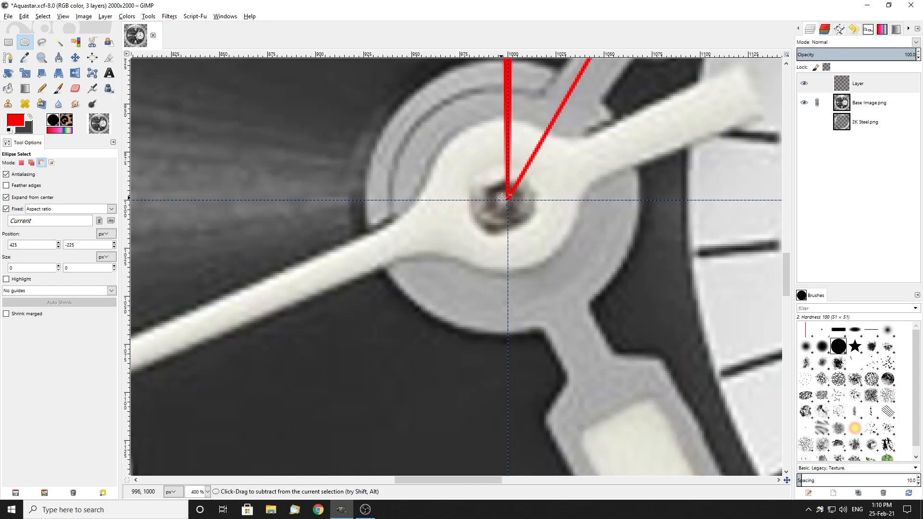
{"action": "left_click_drag", "start_coordinate": [508, 198], "coordinate": [339, 368]}
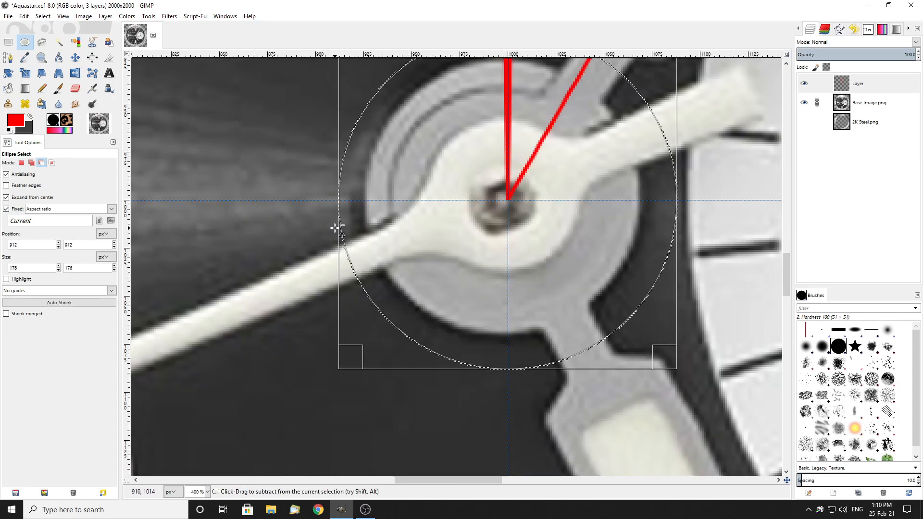
Enlarge the subtracted circle to about 1946 × 1946 px, leaving a thin ring selected around the bezel teeth.
{"action": "key", "text": "1"}
{"action": "left_click_drag", "start_coordinate": [394, 201], "coordinate": [456, 68]}
{"action": "key", "text": "shift+2"}
{"action": "scroll", "coordinate": [456, 67], "scroll_direction": "up", "scroll_amount": 5}
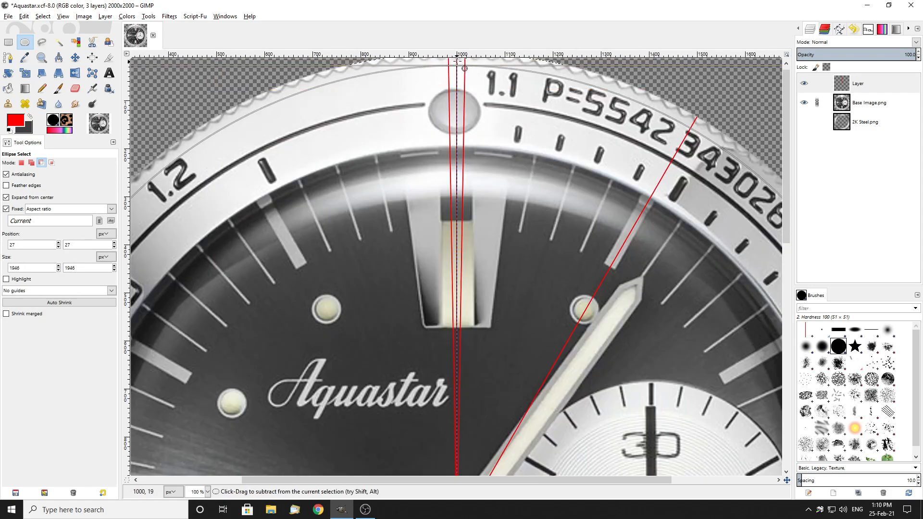
{"action": "scroll", "coordinate": [467, 79], "scroll_direction": "down", "scroll_amount": 2}
{"action": "scroll", "coordinate": [463, 74], "scroll_direction": "up", "scroll_amount": 5}
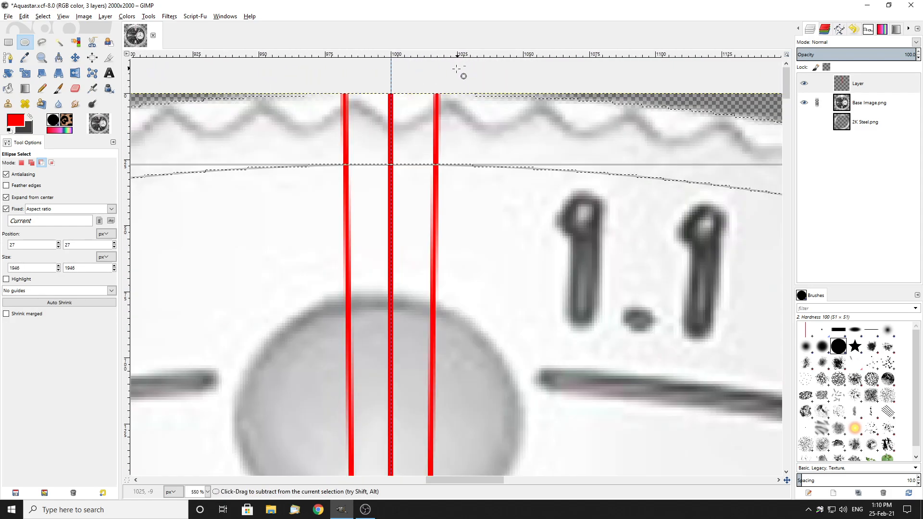
Enlarge the subtracted circle to 1974 × 1974 px at position 13, 13 and commit it.
{"action": "left_click_drag", "start_coordinate": [369, 224], "coordinate": [365, 173]}
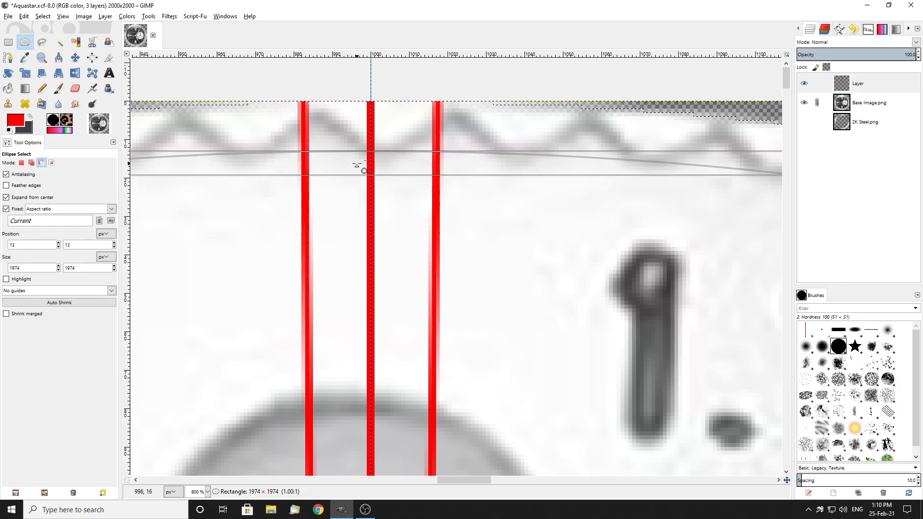
{"action": "key", "text": "Return"}
Measure the ring selection's depth at the centre red strip, and check the ring against the strips with the base image hidden.
{"action": "key", "text": "shift+m"}
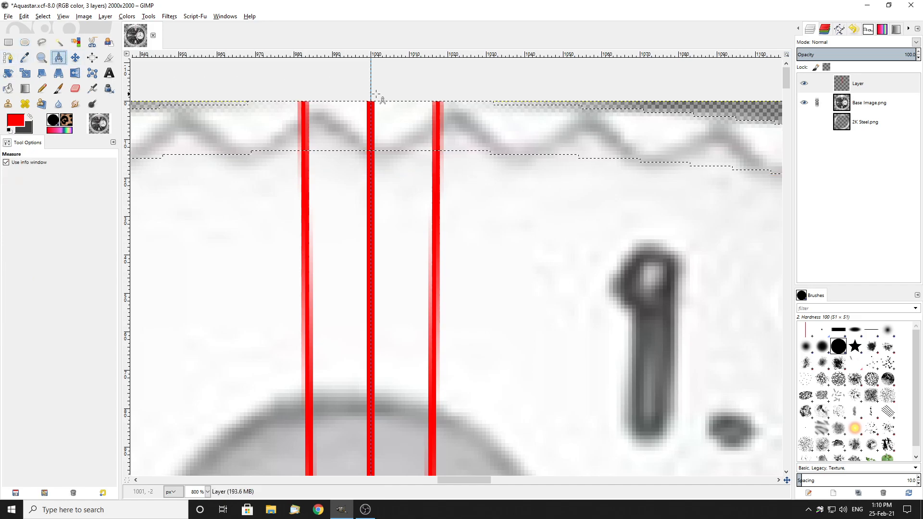
{"action": "left_click_drag", "start_coordinate": [374, 101], "coordinate": [375, 146]}
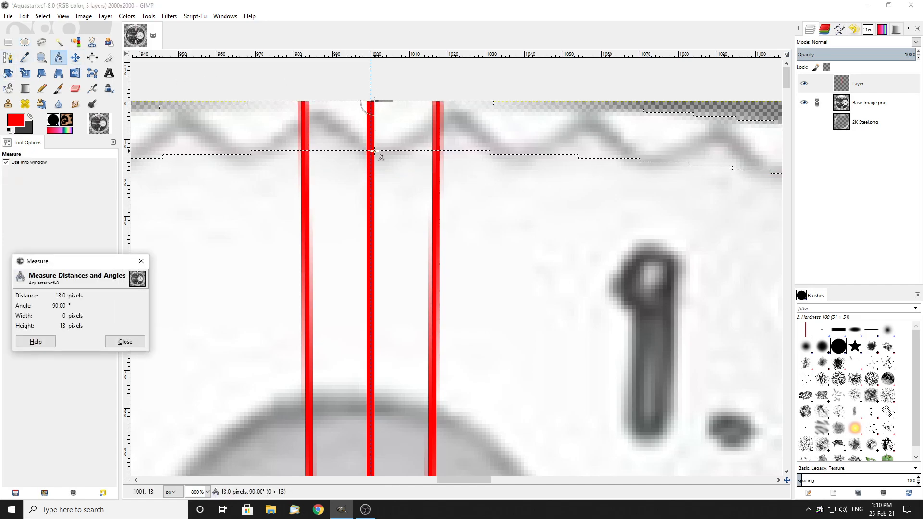
{"action": "left_click", "coordinate": [7, 43]}
{"action": "scroll", "coordinate": [427, 155], "scroll_direction": "down", "scroll_amount": 3}
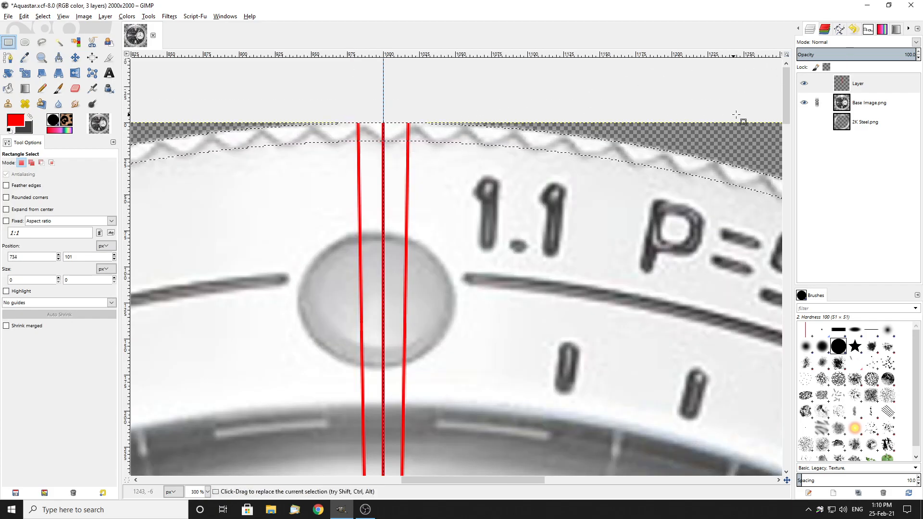
{"action": "left_click", "coordinate": [804, 103]}
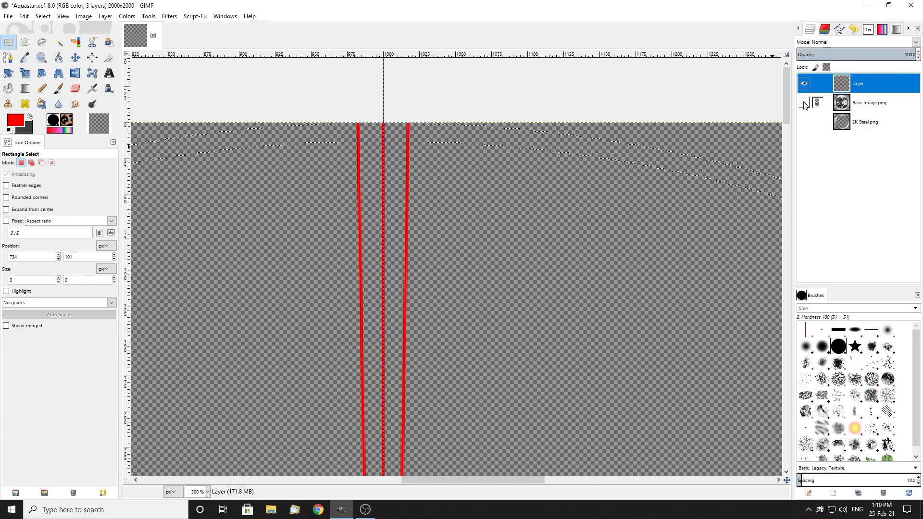
{"action": "left_click", "coordinate": [804, 103]}
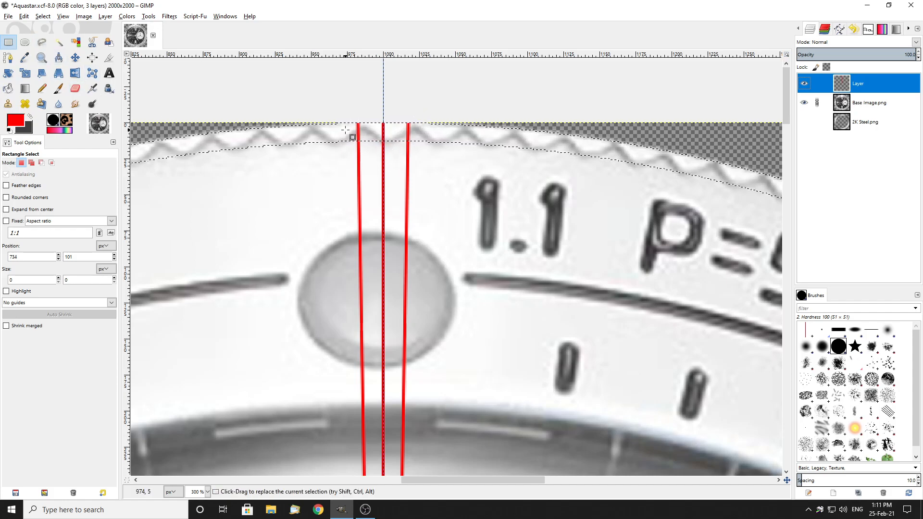
Start a Free Select outline in subtract mode from the ring's inner edge at the centre strip to the canvas's upper edge at the left strip.
{"action": "left_click", "coordinate": [42, 42]}
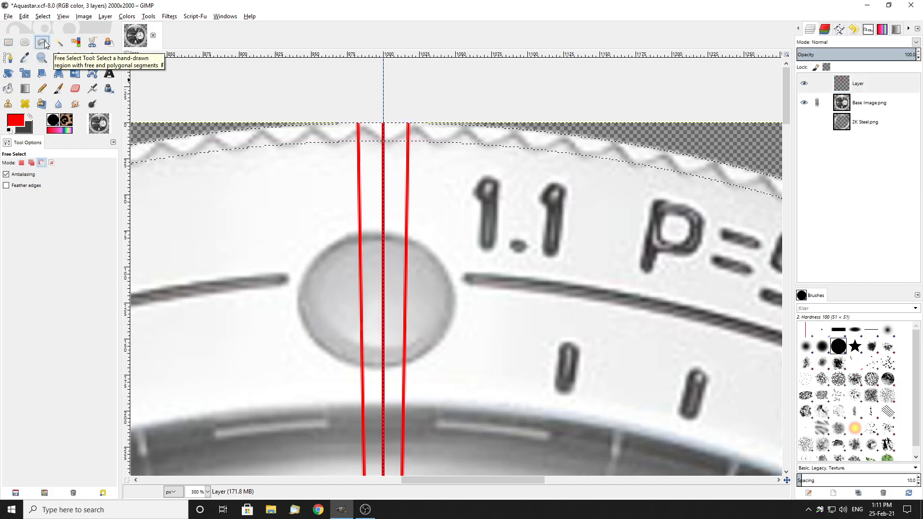
{"action": "left_click", "coordinate": [41, 163]}
{"action": "scroll", "coordinate": [384, 135], "scroll_direction": "up", "scroll_amount": 4}
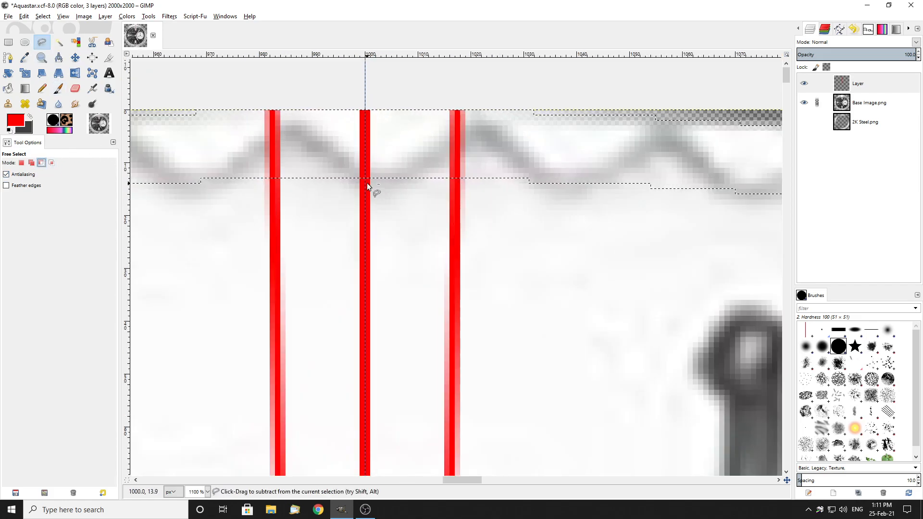
{"action": "scroll", "coordinate": [362, 181], "scroll_direction": "up", "scroll_amount": 2}
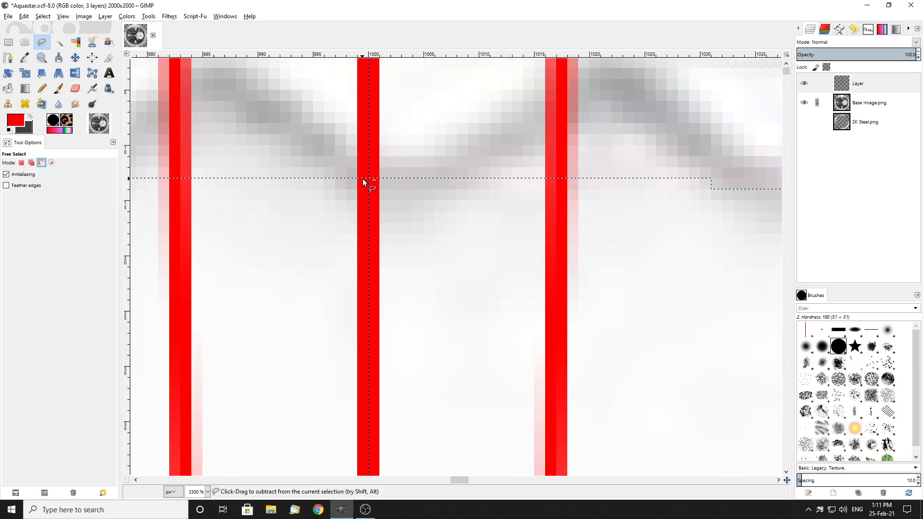
{"action": "scroll", "coordinate": [382, 189], "scroll_direction": "down", "scroll_amount": 2}
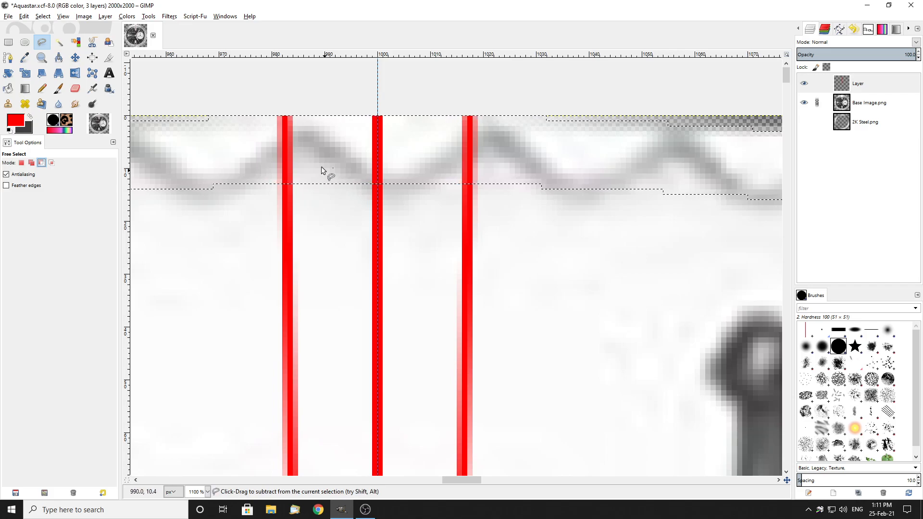
{"action": "left_click", "coordinate": [377, 184]}
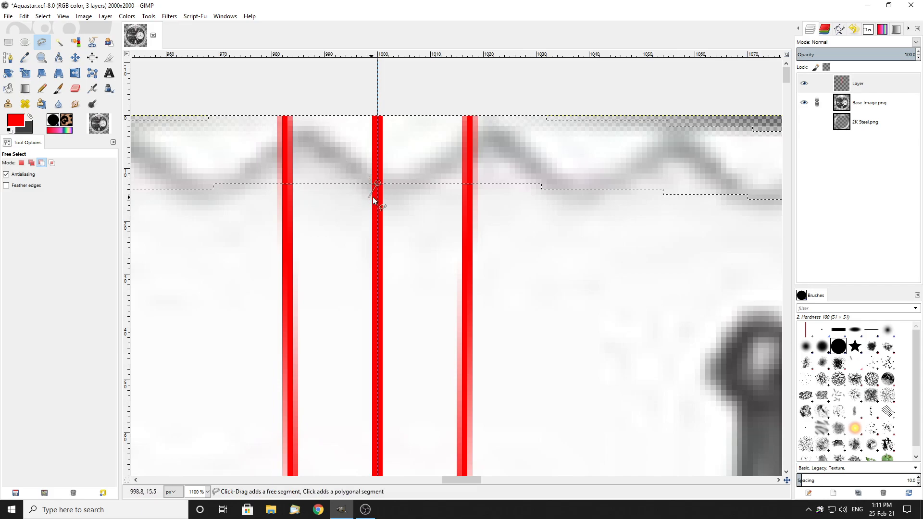
{"action": "scroll", "coordinate": [377, 197], "scroll_direction": "up", "scroll_amount": 2}
{"action": "scroll", "coordinate": [307, 145], "scroll_direction": "down", "scroll_amount": 2}
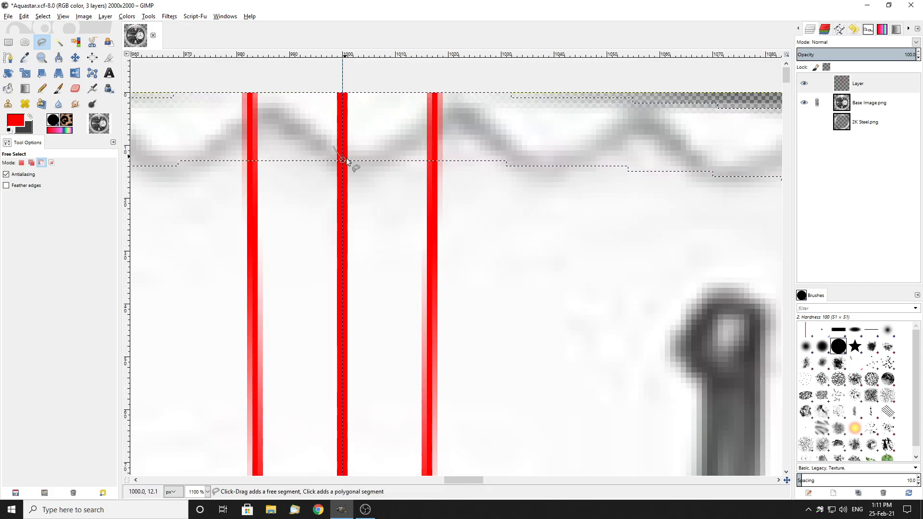
{"action": "scroll", "coordinate": [346, 162], "scroll_direction": "up", "scroll_amount": 2}
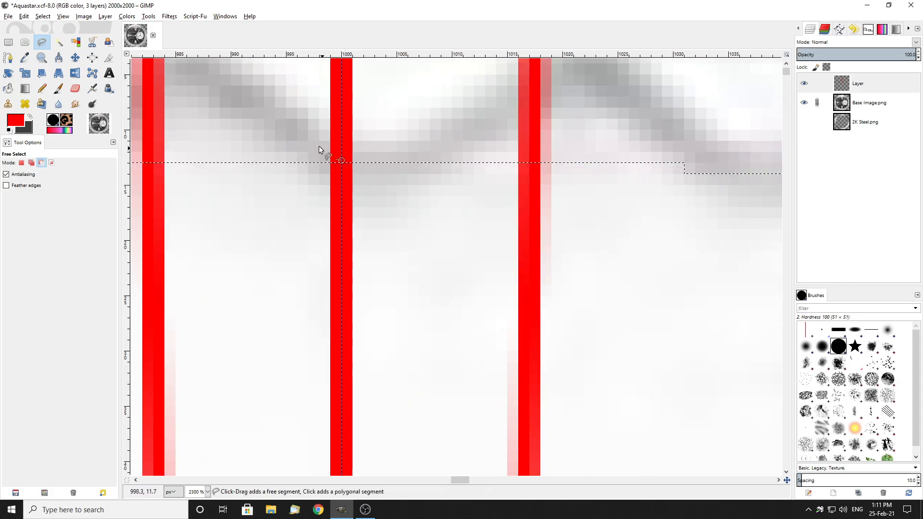
{"action": "scroll", "coordinate": [341, 156], "scroll_direction": "down", "scroll_amount": 1}
{"action": "scroll", "coordinate": [349, 167], "scroll_direction": "up", "scroll_amount": 2}
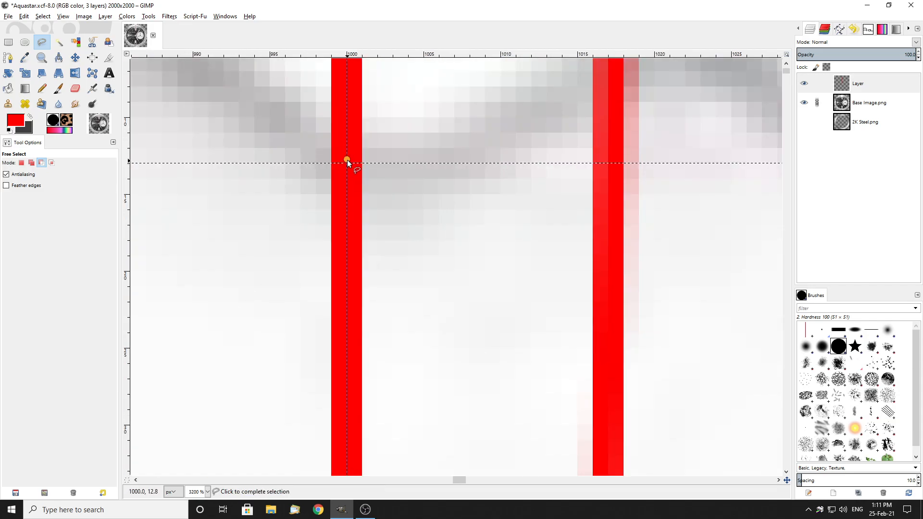
{"action": "scroll", "coordinate": [332, 163], "scroll_direction": "down", "scroll_amount": 2}
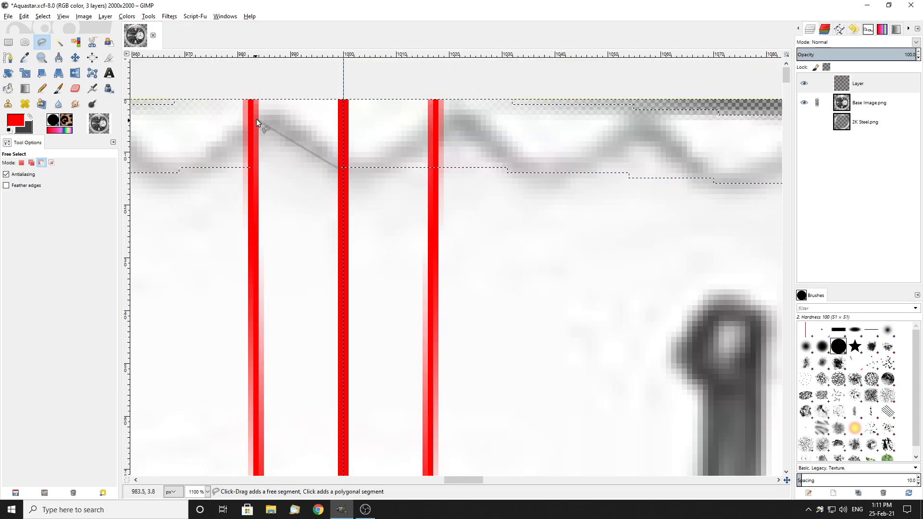
{"action": "scroll", "coordinate": [255, 115], "scroll_direction": "up", "scroll_amount": 2}
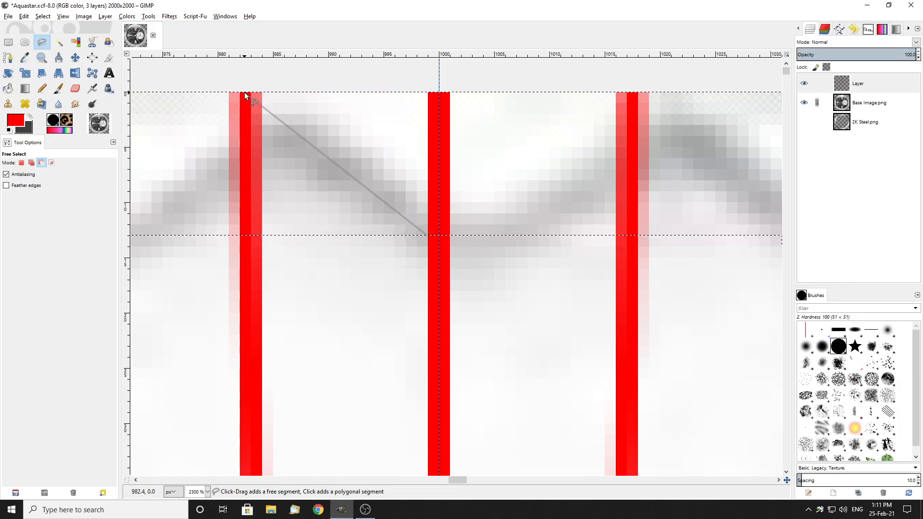
{"action": "left_click", "coordinate": [244, 91]}
Extend the polygonal outline outside the canvas all the way around the watch, enclosing the rest of the ring selection.
{"action": "scroll", "coordinate": [229, 94], "scroll_direction": "down", "scroll_amount": 10}
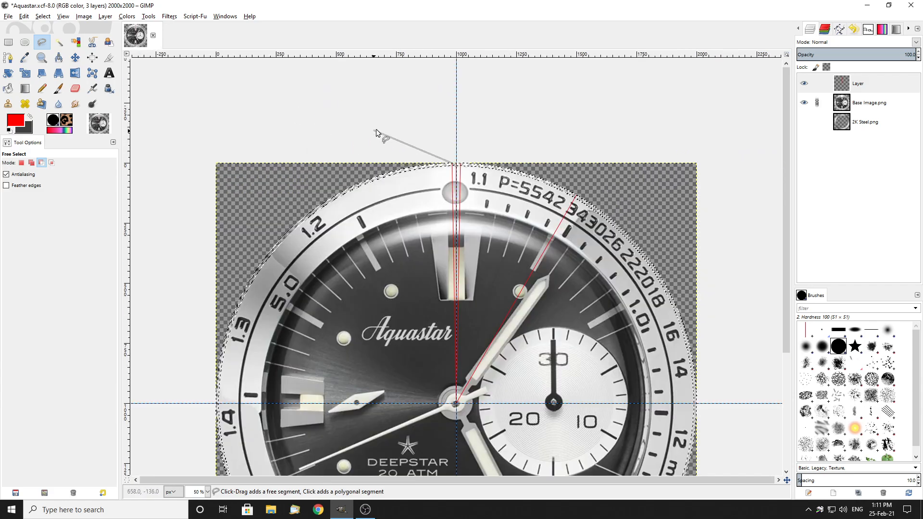
{"action": "left_click", "coordinate": [377, 129]}
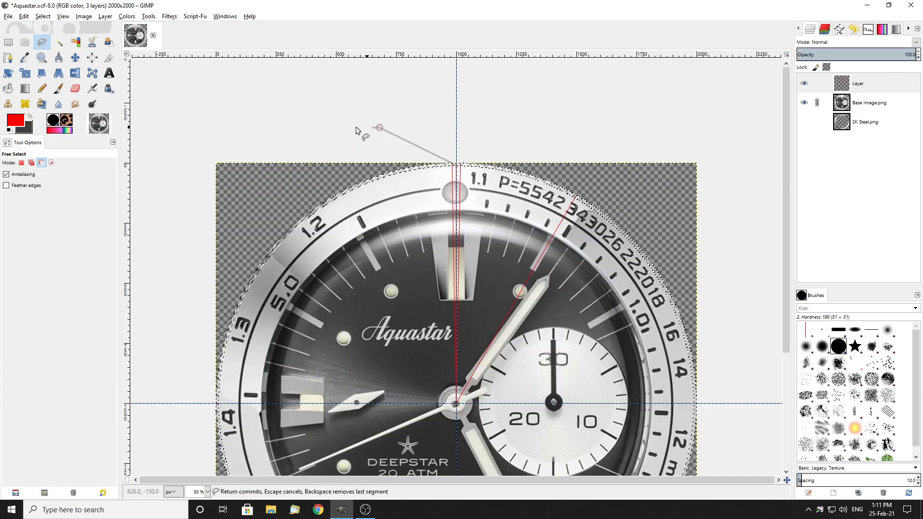
{"action": "scroll", "coordinate": [364, 126], "scroll_direction": "down", "scroll_amount": 2}
{"action": "left_click", "coordinate": [293, 189]}
{"action": "left_click", "coordinate": [400, 393]}
{"action": "left_click", "coordinate": [542, 397]}
{"action": "left_click", "coordinate": [588, 358]}
{"action": "left_click", "coordinate": [607, 269]}
{"action": "left_click", "coordinate": [586, 197]}
{"action": "left_click", "coordinate": [528, 131]}
Close the outline through the right strip's upper end and the ring's inner edge at the centre strip, leaving one V-shaped notch selected.
{"action": "scroll", "coordinate": [480, 139], "scroll_direction": "up", "scroll_amount": 4}
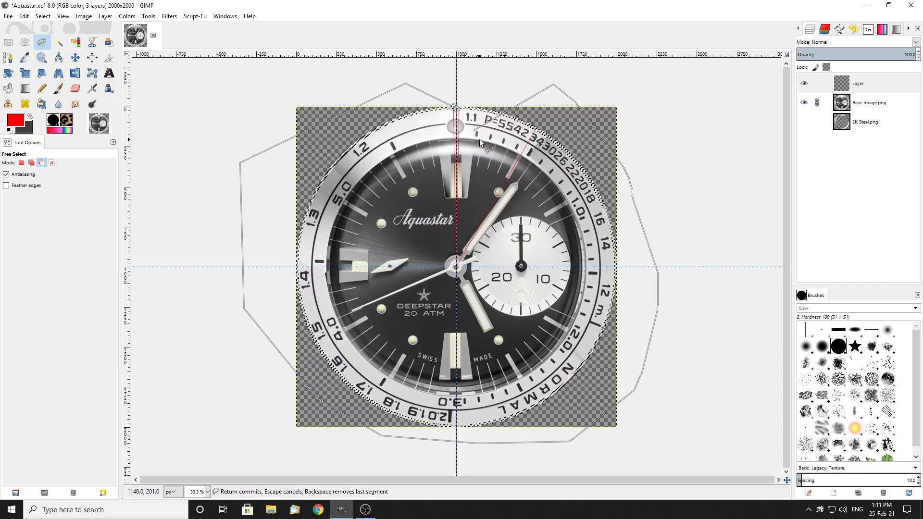
{"action": "scroll", "coordinate": [464, 87], "scroll_direction": "up", "scroll_amount": 1}
{"action": "scroll", "coordinate": [465, 81], "scroll_direction": "down", "scroll_amount": 2}
{"action": "scroll", "coordinate": [465, 82], "scroll_direction": "up", "scroll_amount": 8}
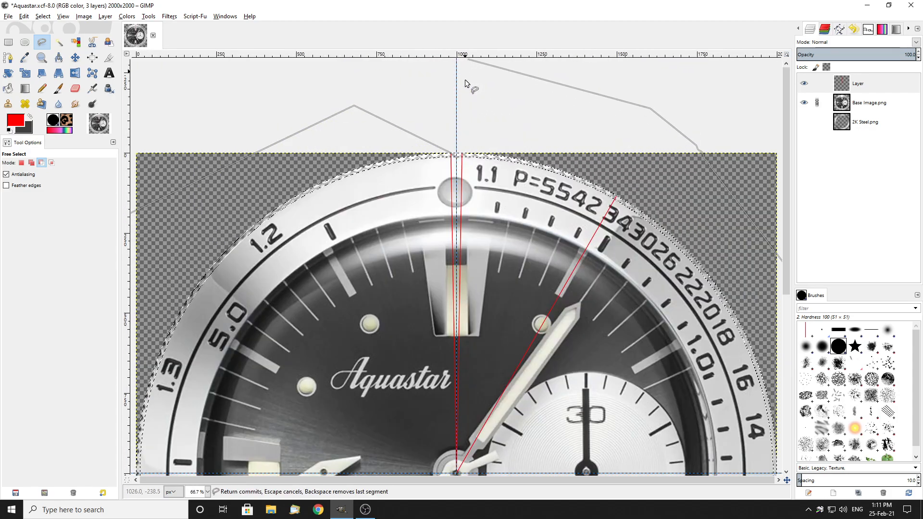
{"action": "scroll", "coordinate": [427, 262], "scroll_direction": "up", "scroll_amount": 3}
{"action": "left_click", "coordinate": [430, 263]}
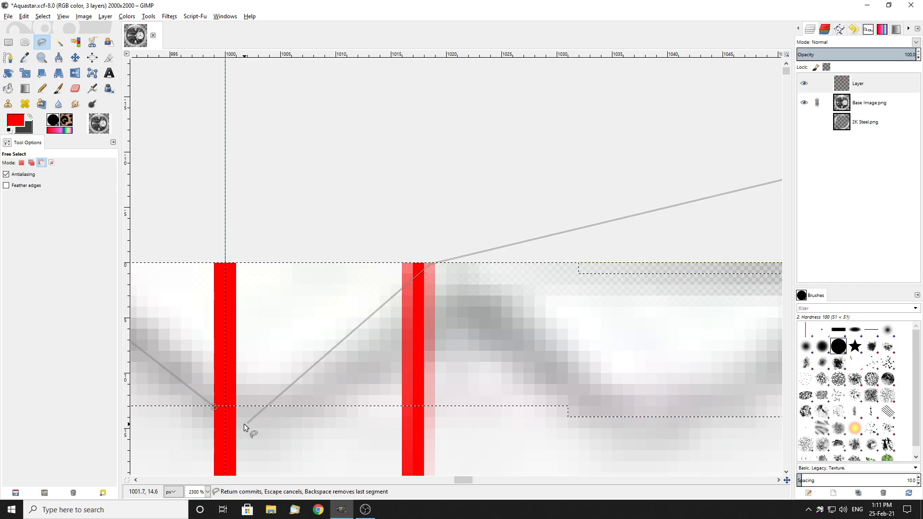
{"action": "left_click", "coordinate": [236, 406]}
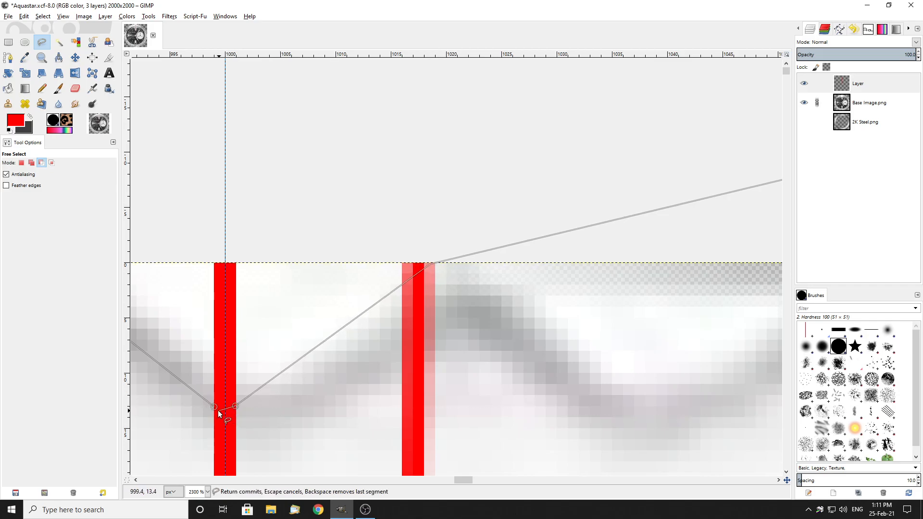
{"action": "left_click", "coordinate": [214, 407]}
{"action": "scroll", "coordinate": [439, 312], "scroll_direction": "down", "scroll_amount": 3}
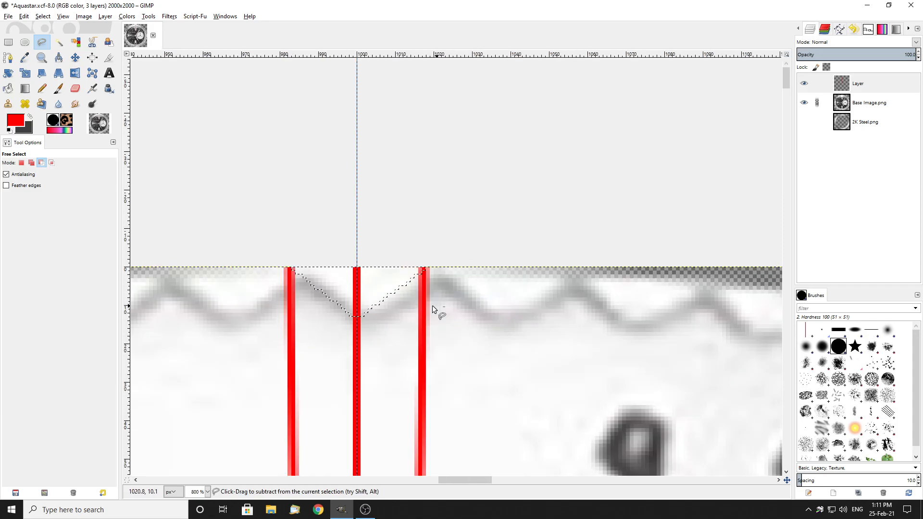
{"action": "scroll", "coordinate": [288, 262], "scroll_direction": "up", "scroll_amount": 3}
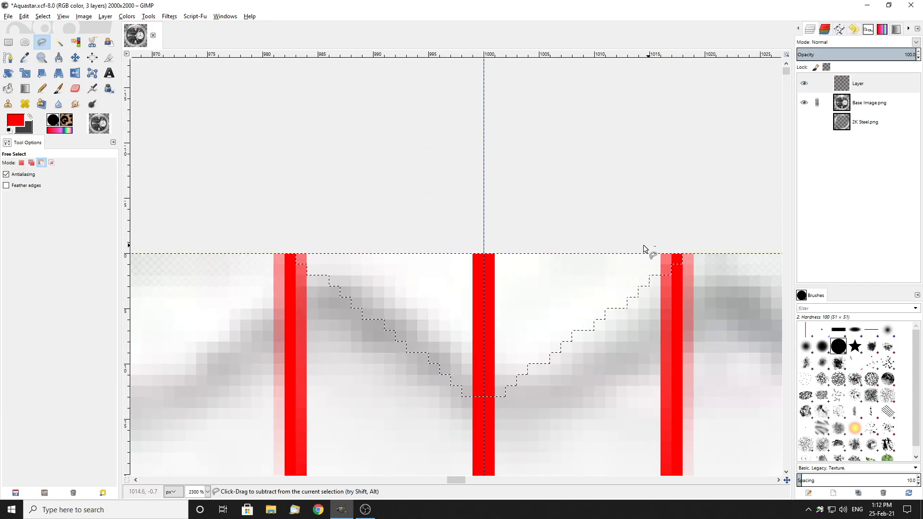
{"action": "scroll", "coordinate": [494, 227], "scroll_direction": "down", "scroll_amount": 2}
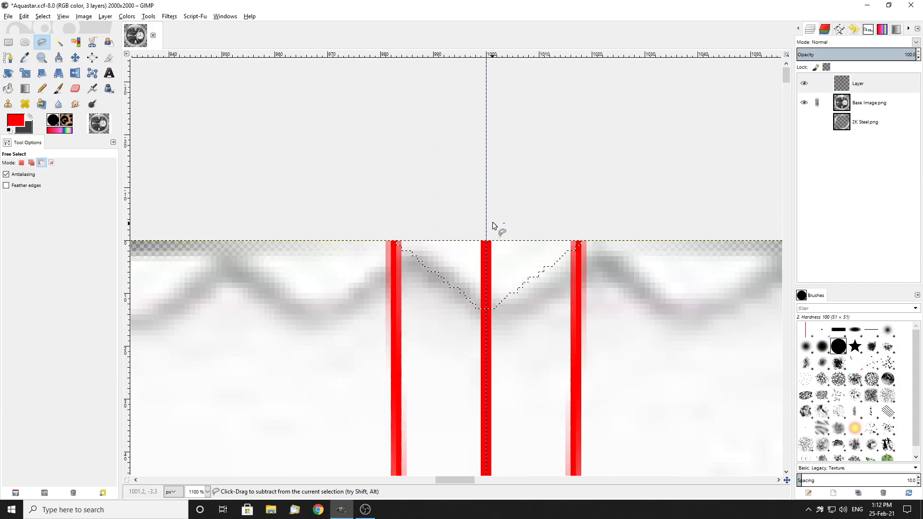
Hide the base image and the red strip layer, and move the strip layer below 2K Steel.png.
{"action": "left_click", "coordinate": [805, 104]}
{"action": "scroll", "coordinate": [515, 138], "scroll_direction": "down", "scroll_amount": 2}
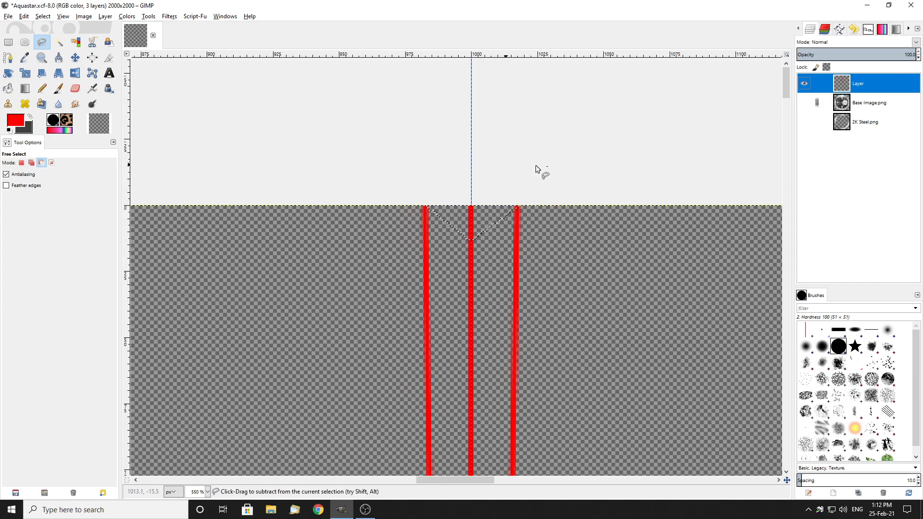
{"action": "left_click", "coordinate": [805, 85]}
{"action": "left_click_drag", "start_coordinate": [878, 83], "coordinate": [875, 124]}
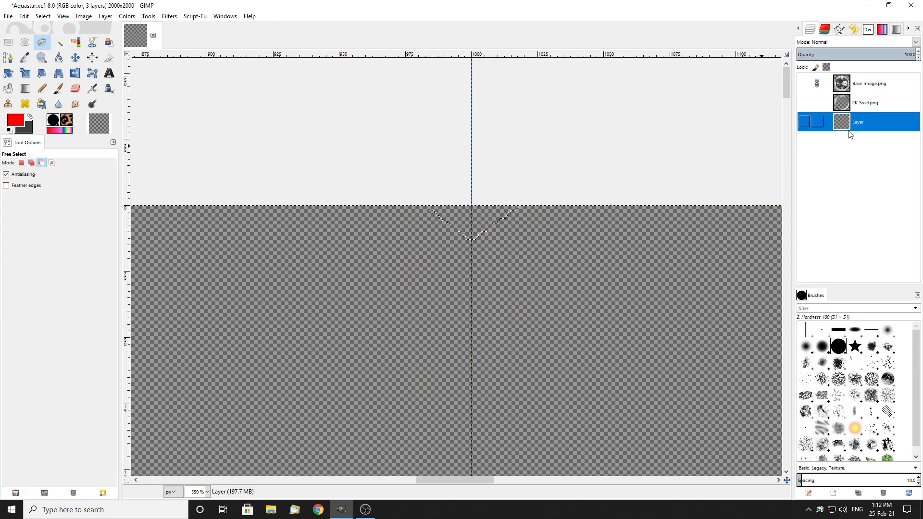
Set the foreground colour to white.
{"action": "scroll", "coordinate": [486, 217], "scroll_direction": "up", "scroll_amount": 2}
{"action": "left_click", "coordinate": [15, 121]}
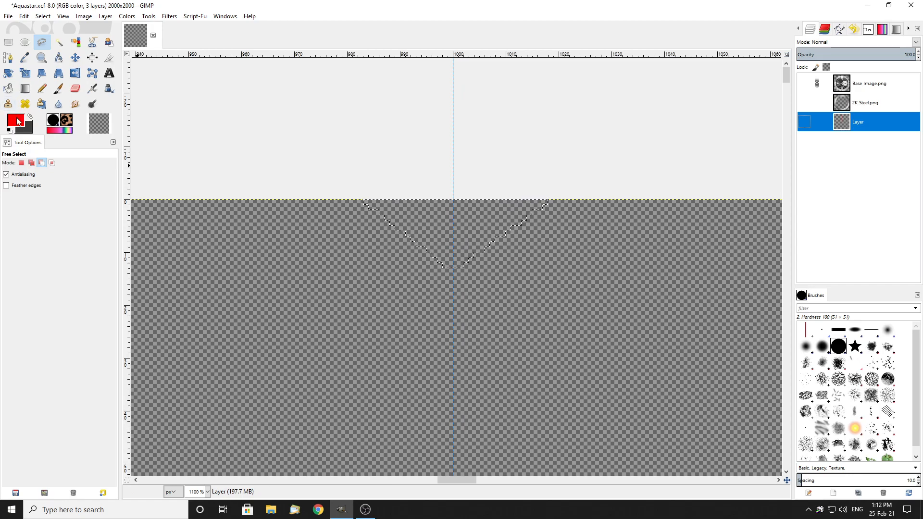
{"action": "left_click", "coordinate": [251, 157]}
{"action": "left_click", "coordinate": [320, 177]}
{"action": "left_click", "coordinate": [313, 215]}
Show the 2K Steel.png layer and add a new transparent layer directly above it.
{"action": "left_click", "coordinate": [803, 102]}
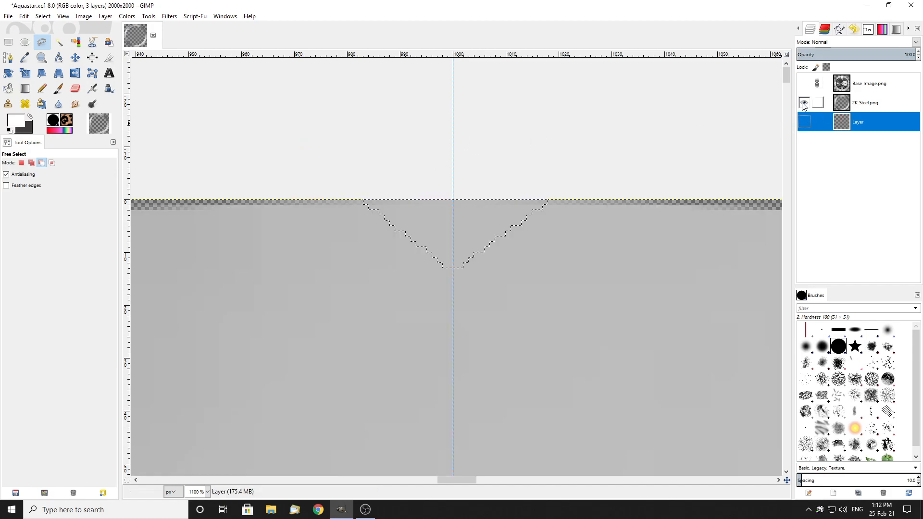
{"action": "right_click", "coordinate": [868, 109]}
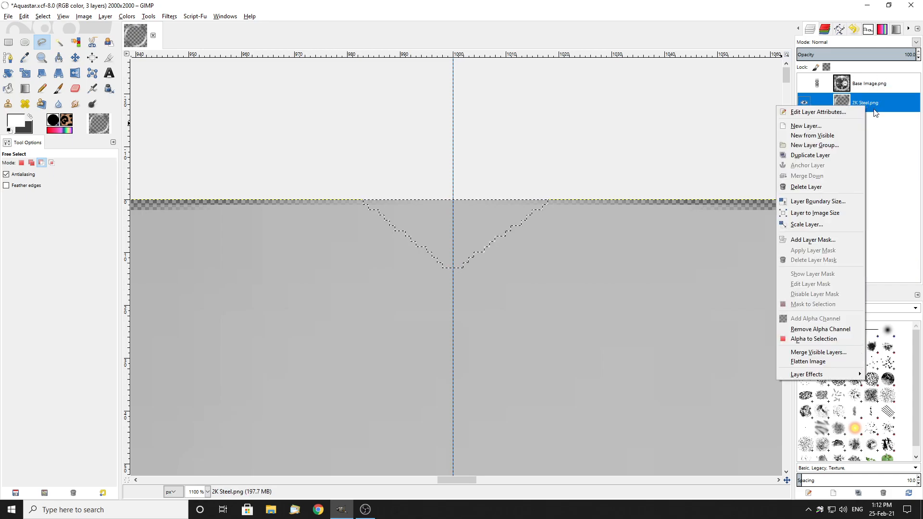
{"action": "left_click", "coordinate": [808, 126]}
{"action": "key", "text": "Return"}
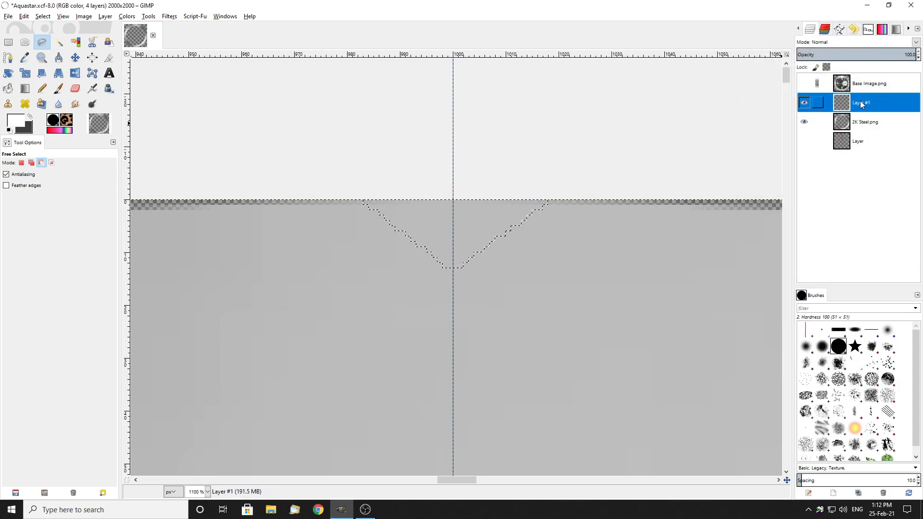
Fill the V-shaped notch selection with white on the new layer and clear the selection.
{"action": "key", "text": "ctrl+comma"}
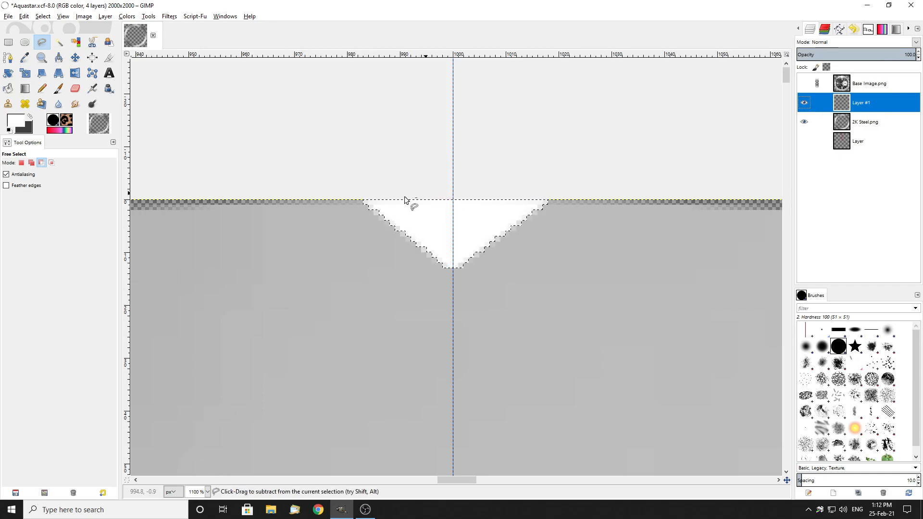
{"action": "scroll", "coordinate": [374, 153], "scroll_direction": "down", "scroll_amount": 2}
{"action": "left_click", "coordinate": [9, 41]}
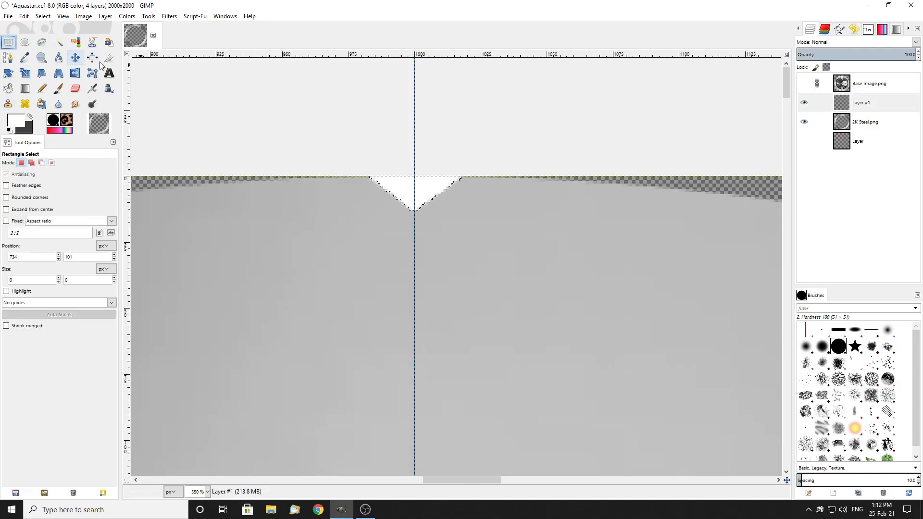
{"action": "scroll", "coordinate": [489, 191], "scroll_direction": "down", "scroll_amount": 3}
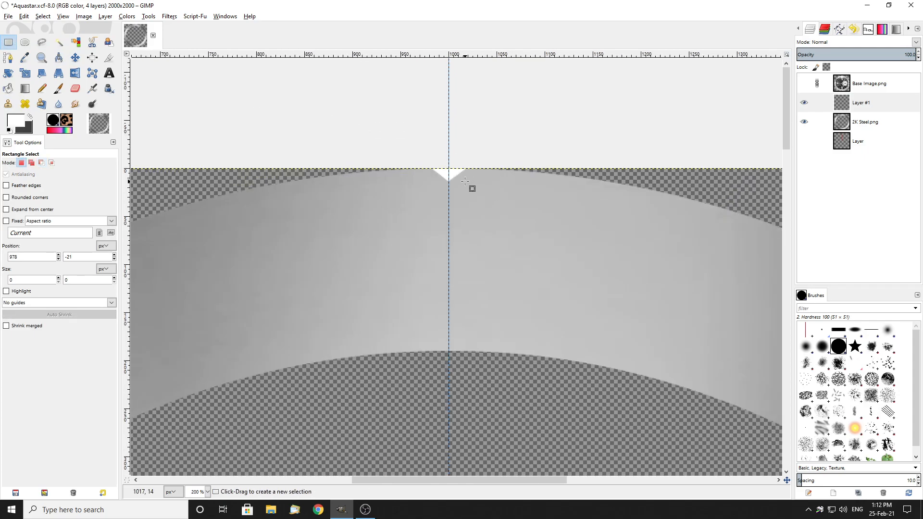
{"action": "scroll", "coordinate": [450, 181], "scroll_direction": "up", "scroll_amount": 3}
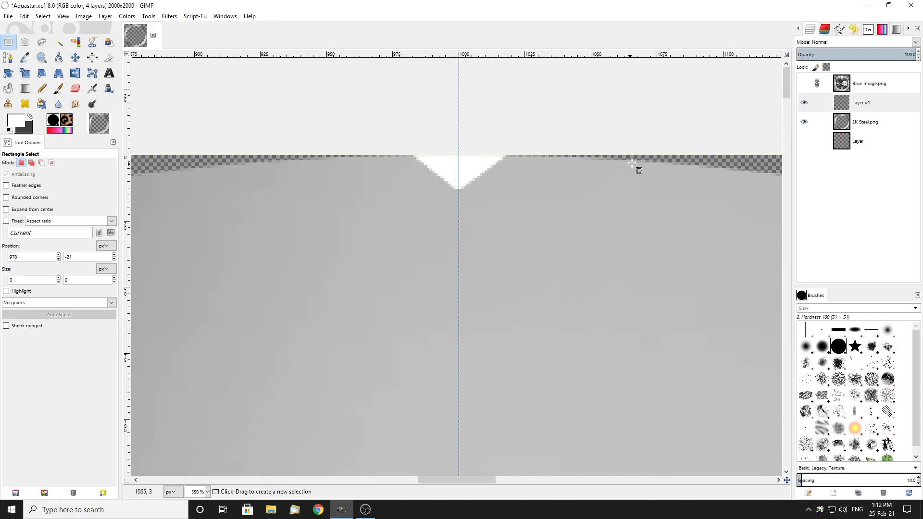
Copy the white notch layer directly above the steel ring and paste it in place as a floating selection.
{"action": "scroll", "coordinate": [354, 171], "scroll_direction": "down", "scroll_amount": 3}
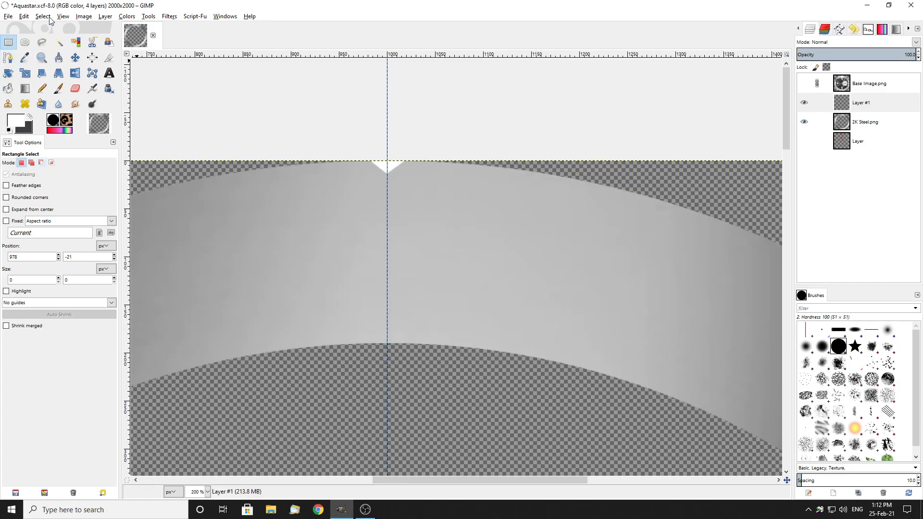
{"action": "key", "text": "ctrl"}
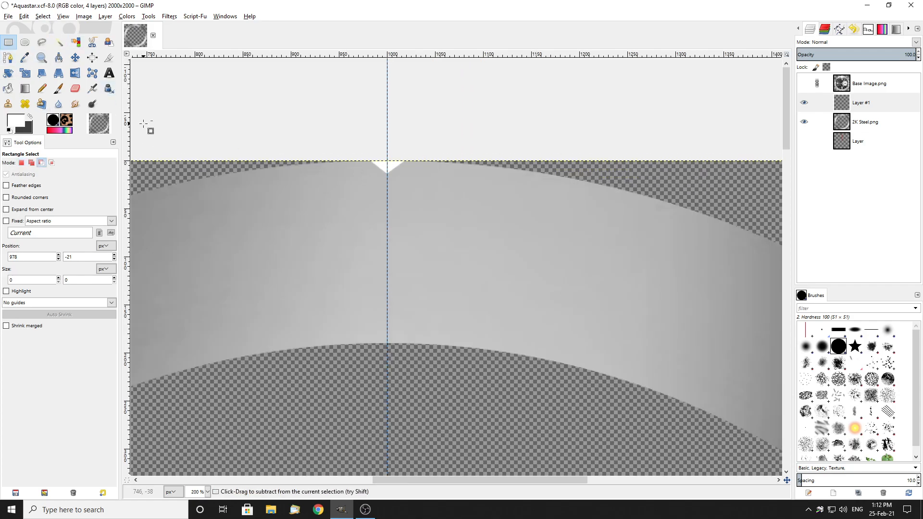
{"action": "left_click", "coordinate": [882, 104]}
{"action": "left_click", "coordinate": [804, 102]}
{"action": "left_click", "coordinate": [805, 103]}
{"action": "key", "text": "ctrl+v"}
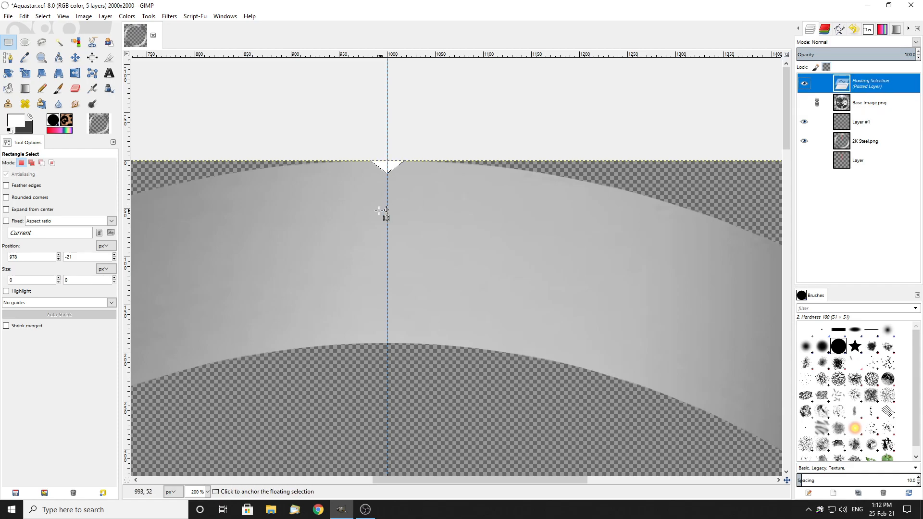
{"action": "scroll", "coordinate": [412, 180], "scroll_direction": "up", "scroll_amount": 5}
{"action": "scroll", "coordinate": [412, 179], "scroll_direction": "down", "scroll_amount": 4}
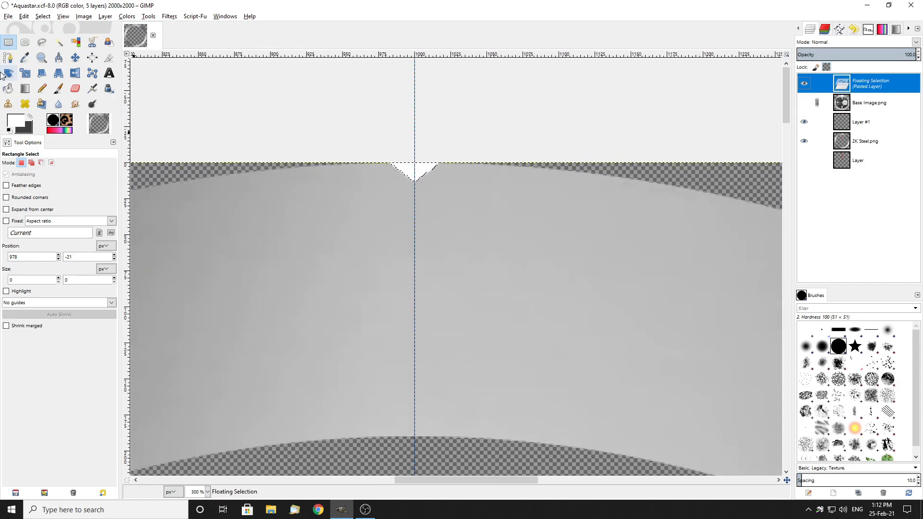
Rotate the pasted notch 2.00° about the centre at X 1000, Y 1000 px and anchor it to Layer #1.
{"action": "key", "text": "shift+r"}
{"action": "left_click", "coordinate": [376, 220]}
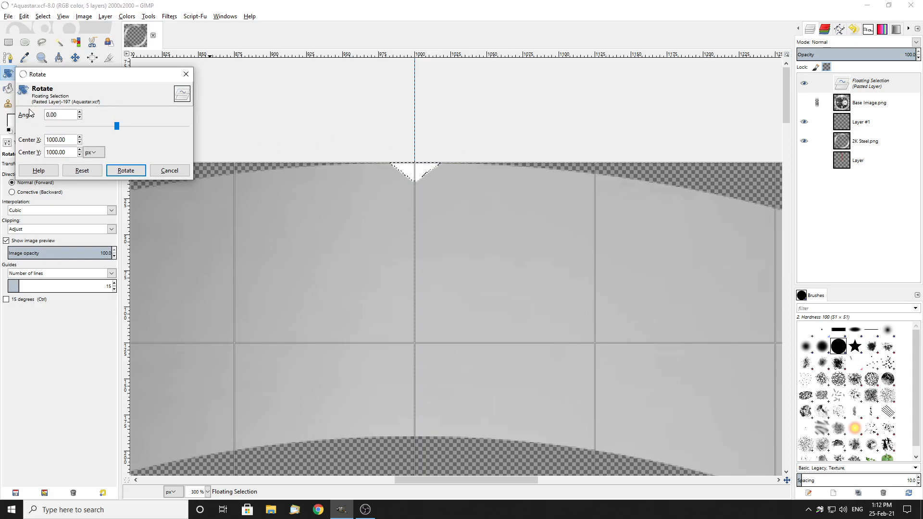
{"action": "left_click", "coordinate": [72, 357]}
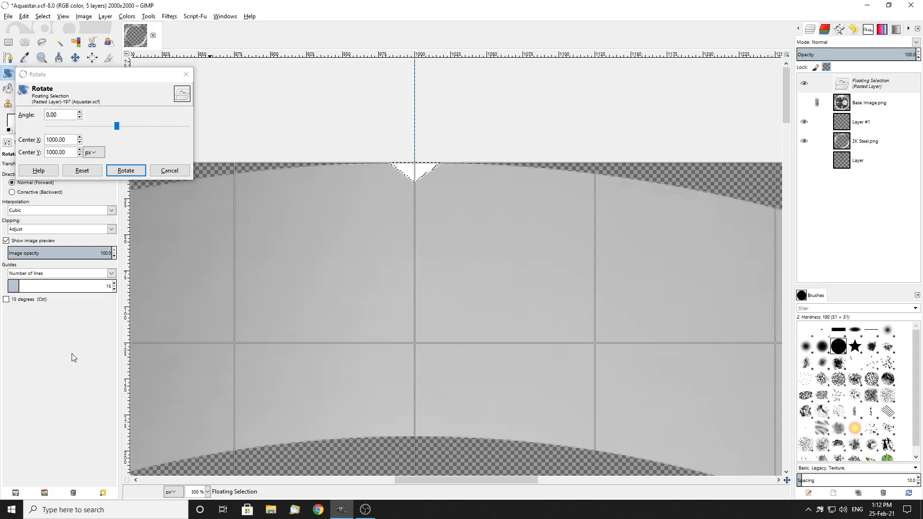
{"action": "left_click", "coordinate": [19, 115]}
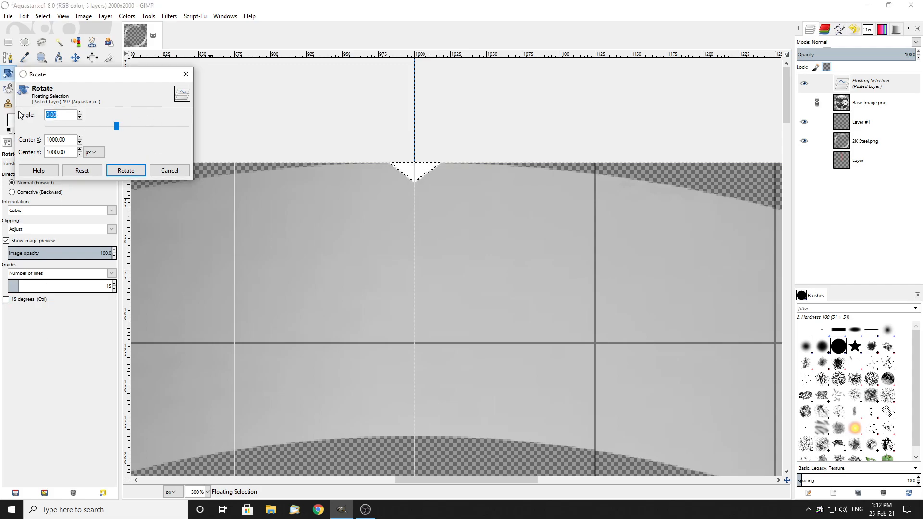
{"action": "key", "text": "Tab"}
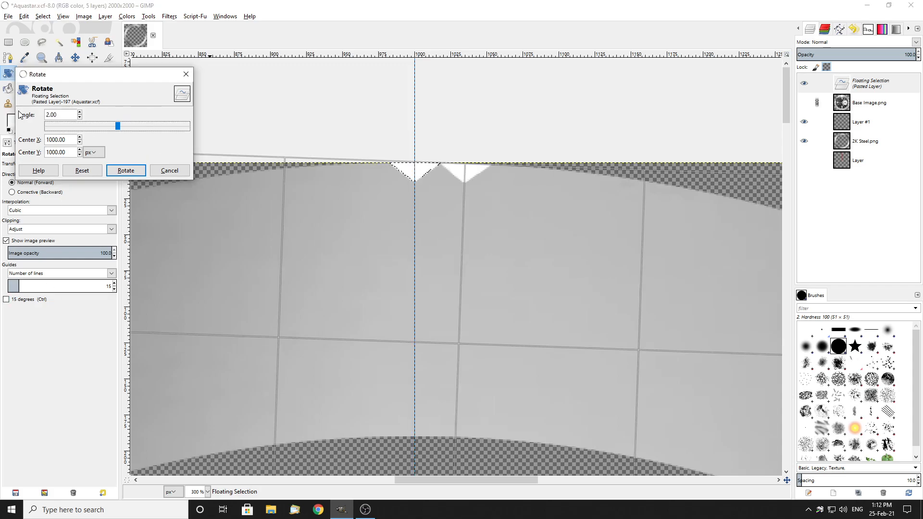
{"action": "left_click", "coordinate": [126, 170]}
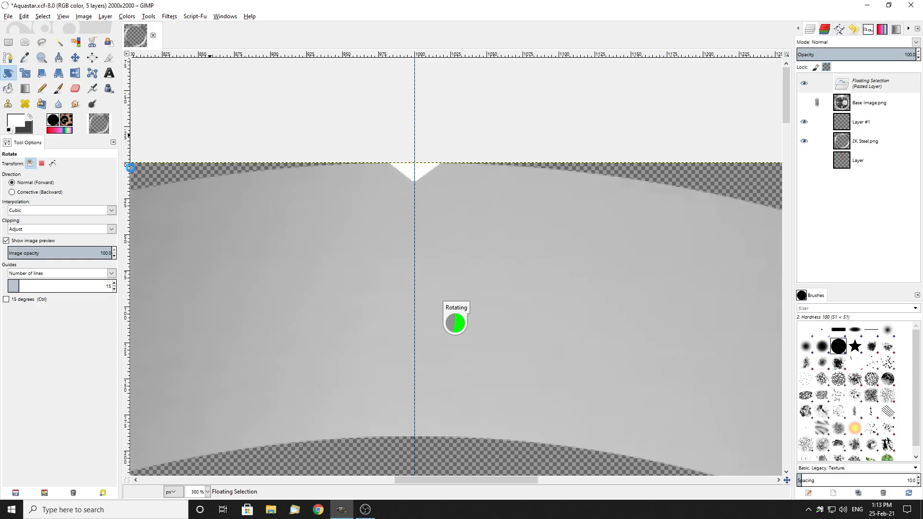
{"action": "left_click", "coordinate": [8, 43]}
{"action": "left_click", "coordinate": [284, 103]}
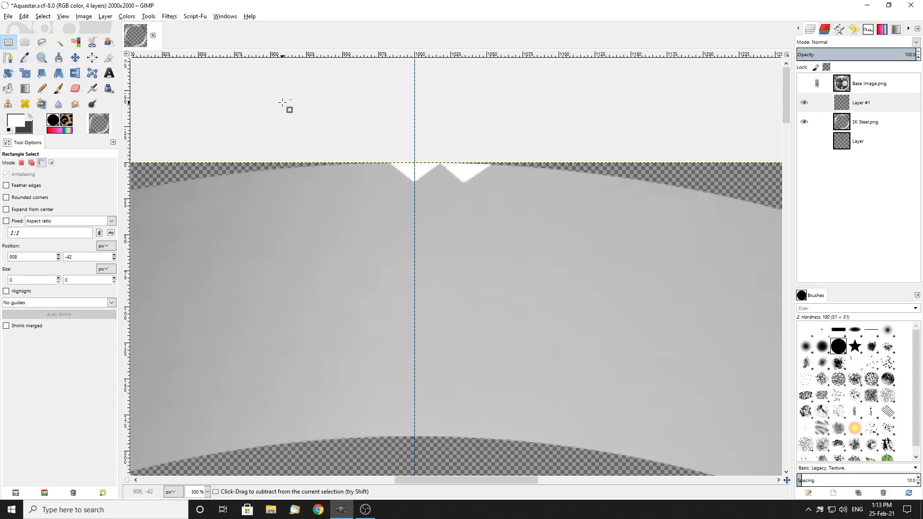
Paste another copy of the original notch and start the Rotate tool on it.
{"action": "key", "text": "ctrl+v"}
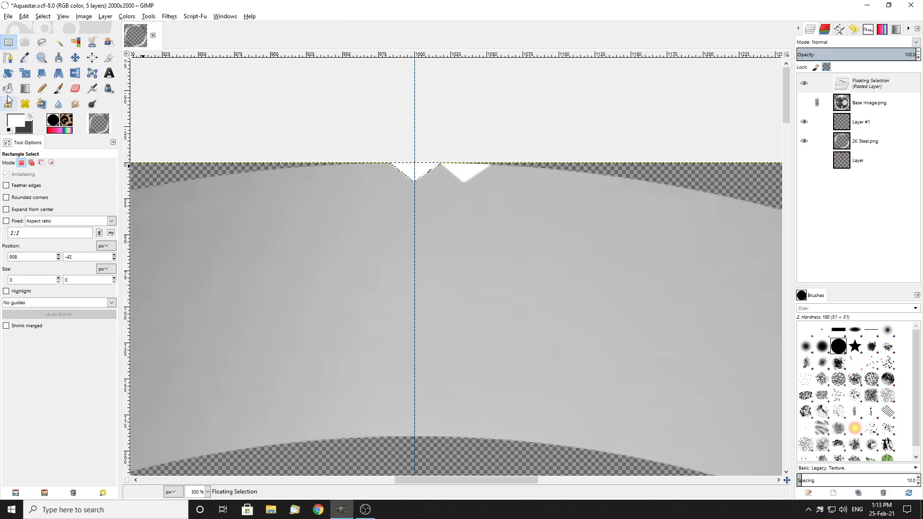
{"action": "left_click", "coordinate": [9, 73]}
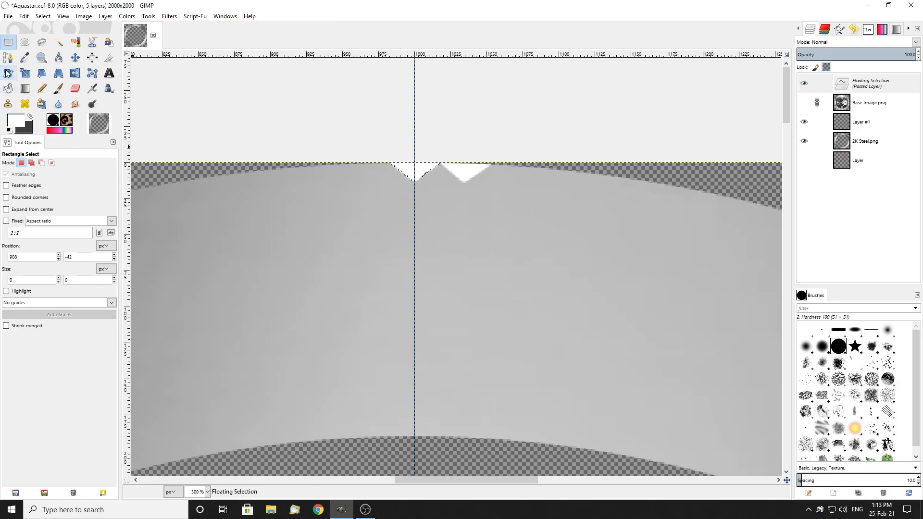
Rotate the pasted white tooth by 4° around the image centre and anchor it onto Layer #1.
{"action": "left_click", "coordinate": [274, 98]}
{"action": "left_click", "coordinate": [64, 114]}
{"action": "type", "text": "4"}
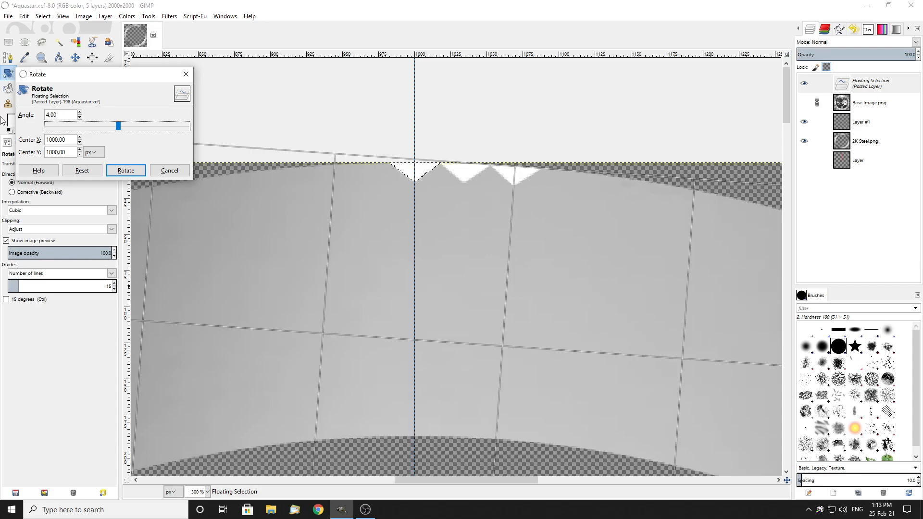
{"action": "left_click", "coordinate": [126, 171]}
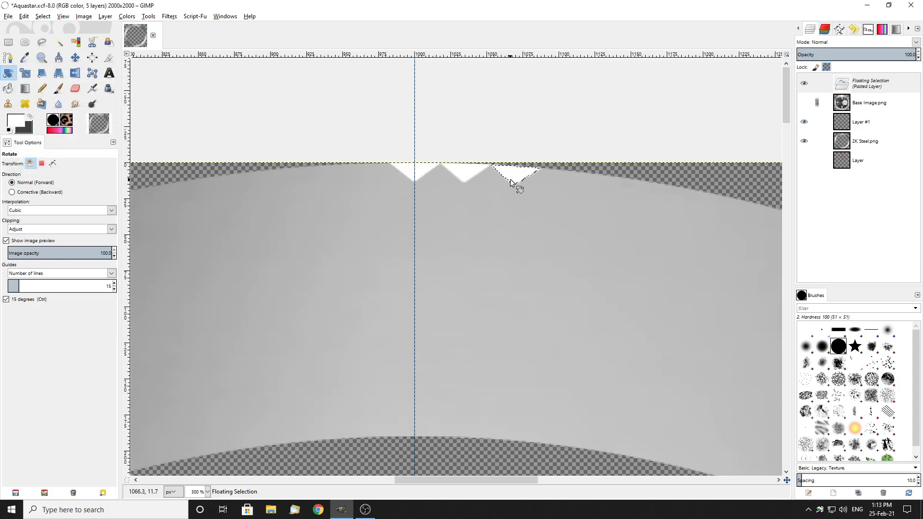
{"action": "scroll", "coordinate": [515, 181], "scroll_direction": "up", "scroll_amount": 6}
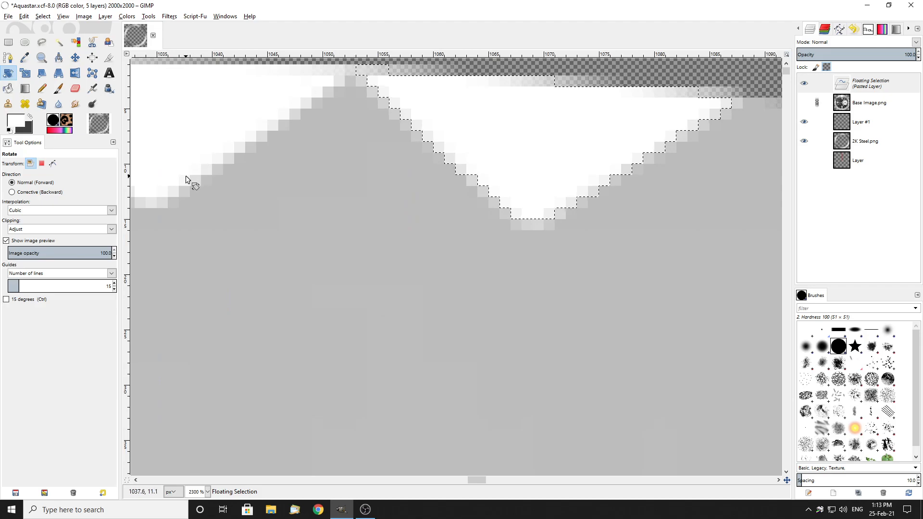
{"action": "scroll", "coordinate": [500, 165], "scroll_direction": "down", "scroll_amount": 7}
{"action": "left_click", "coordinate": [10, 43]}
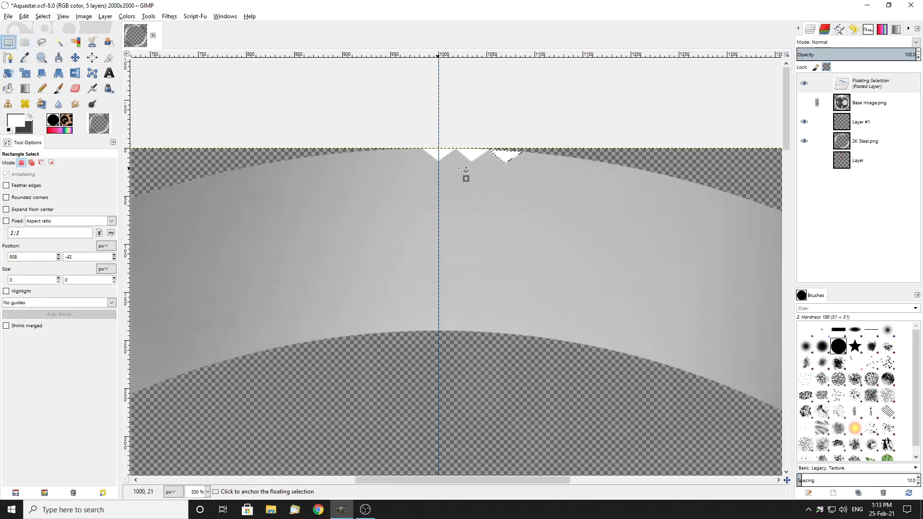
{"action": "left_click", "coordinate": [408, 107]}
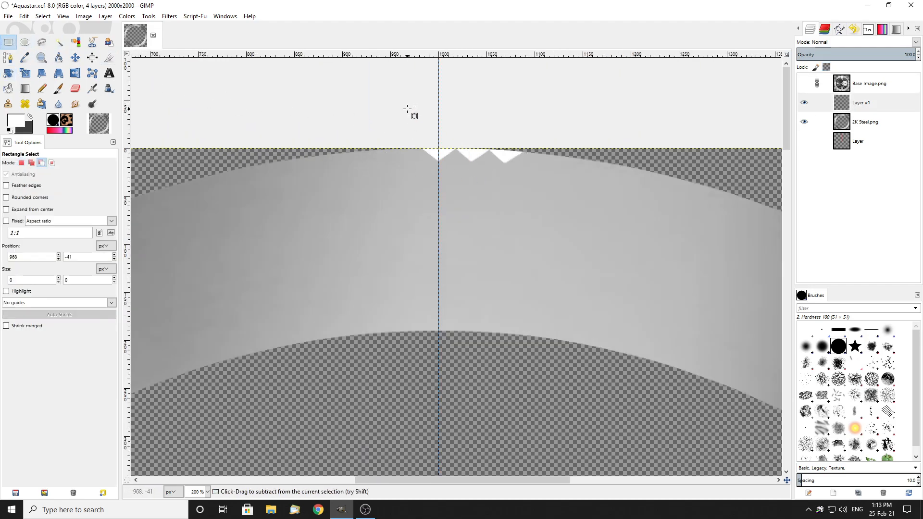
Paste another copy of the white tooth and rotate it by 6° around the image centre.
{"action": "key", "text": "ctrl+v"}
{"action": "key", "text": "shift+r"}
{"action": "left_click", "coordinate": [307, 80]}
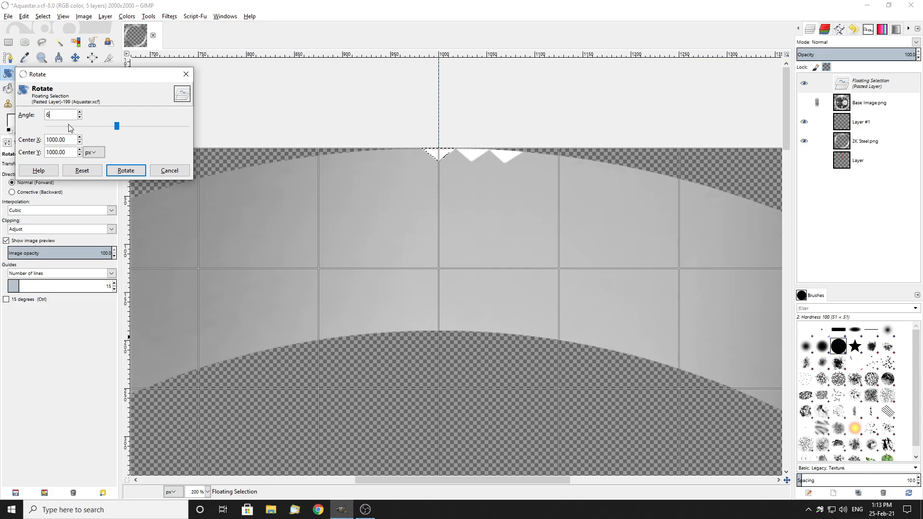
{"action": "type", "text": "6"}
{"action": "key", "text": "Return"}
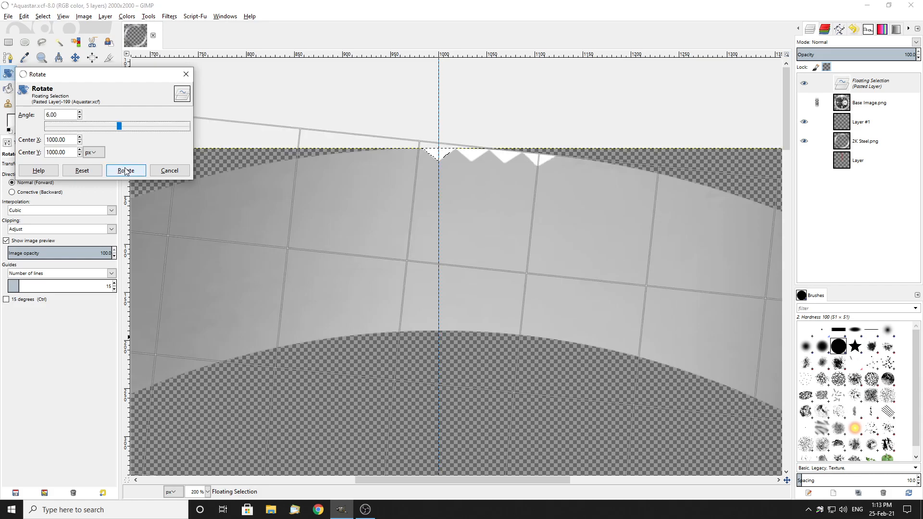
{"action": "left_click", "coordinate": [125, 169]}
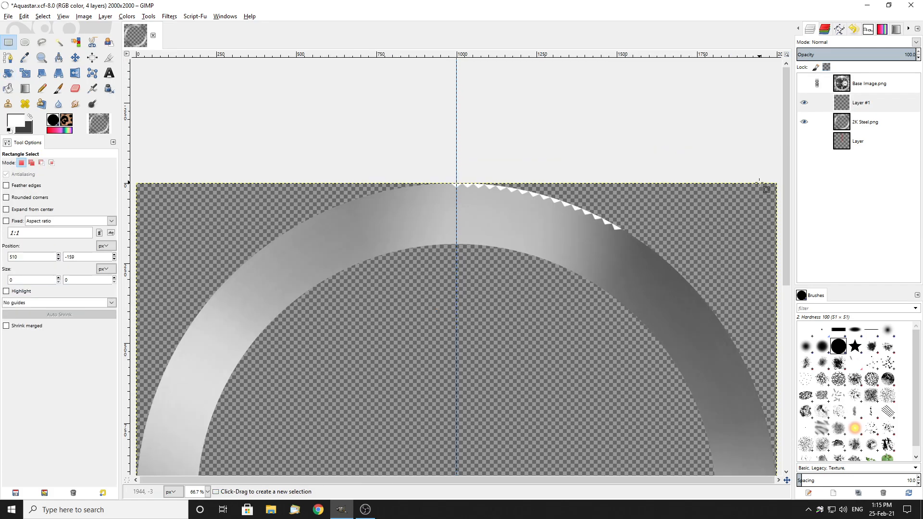
Paste a copy of the row of teeth, rotate it by 30° around the image centre and anchor it onto Layer #1.
{"action": "scroll", "coordinate": [656, 221], "scroll_direction": "up", "scroll_amount": 4, "text": "ctrl"}
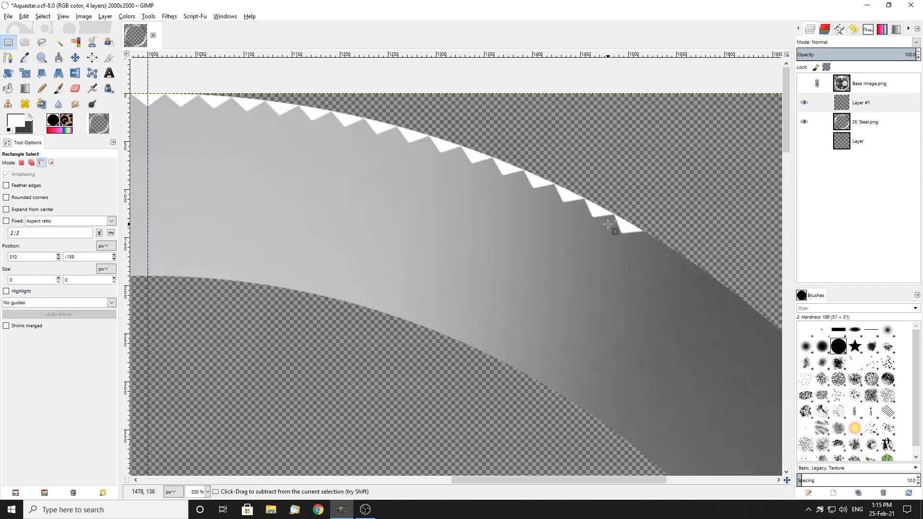
{"action": "scroll", "coordinate": [579, 199], "scroll_direction": "down", "scroll_amount": 4, "text": "ctrl"}
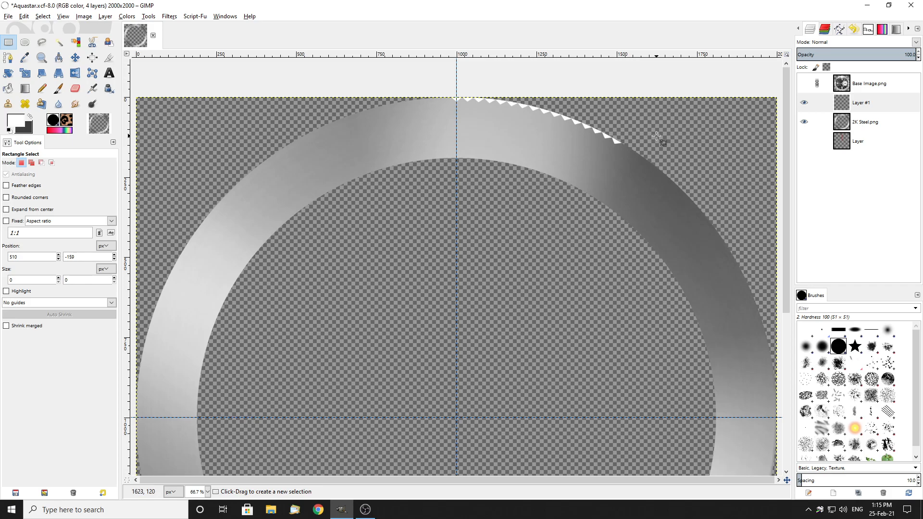
{"action": "key", "text": "ctrl"}
{"action": "key", "text": "ctrl+v"}
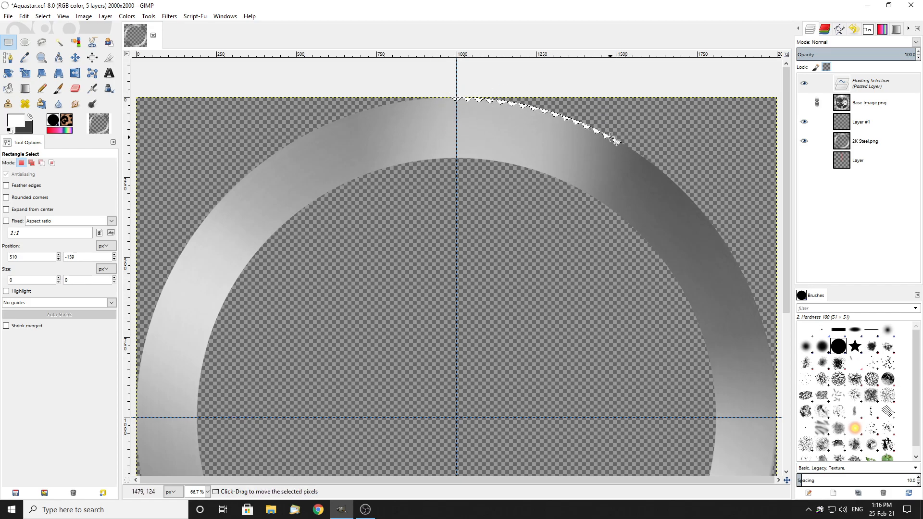
{"action": "left_click", "coordinate": [8, 73]}
{"action": "left_click", "coordinate": [370, 178]}
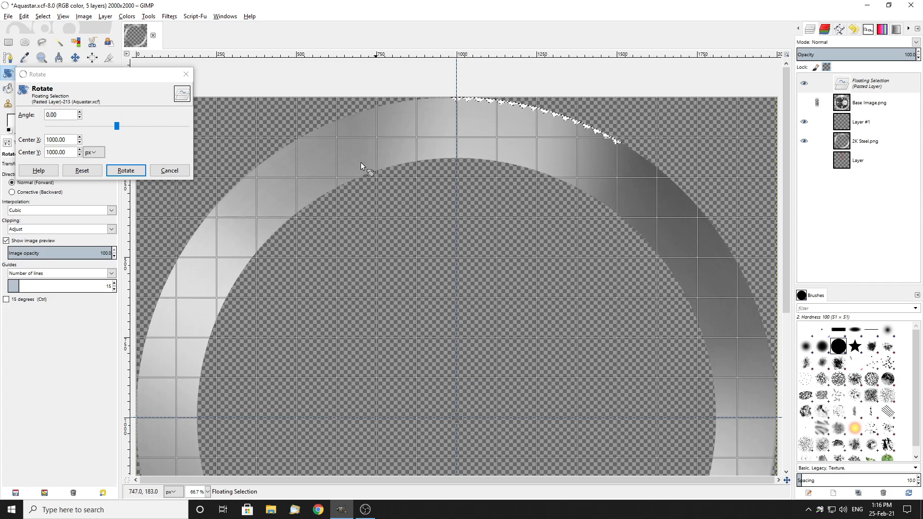
{"action": "left_click", "coordinate": [57, 106]}
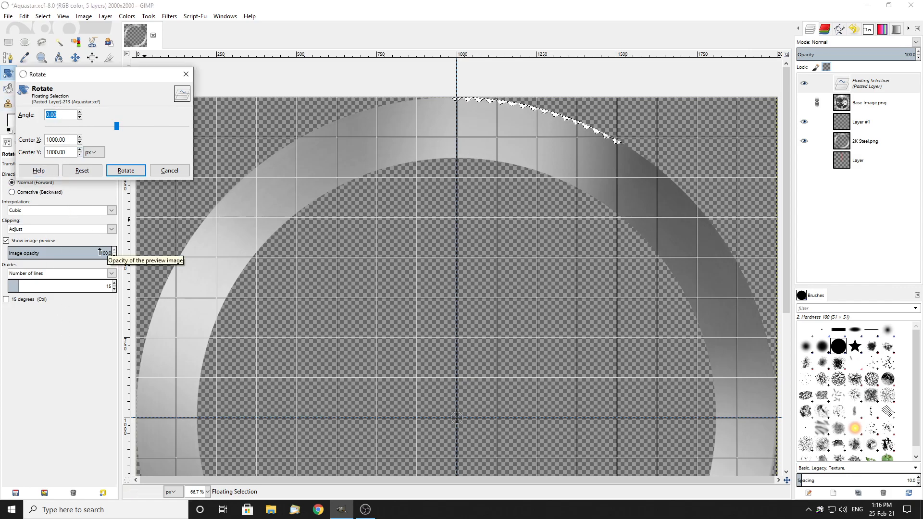
{"action": "type", "text": "30"}
{"action": "key", "text": "Tab"}
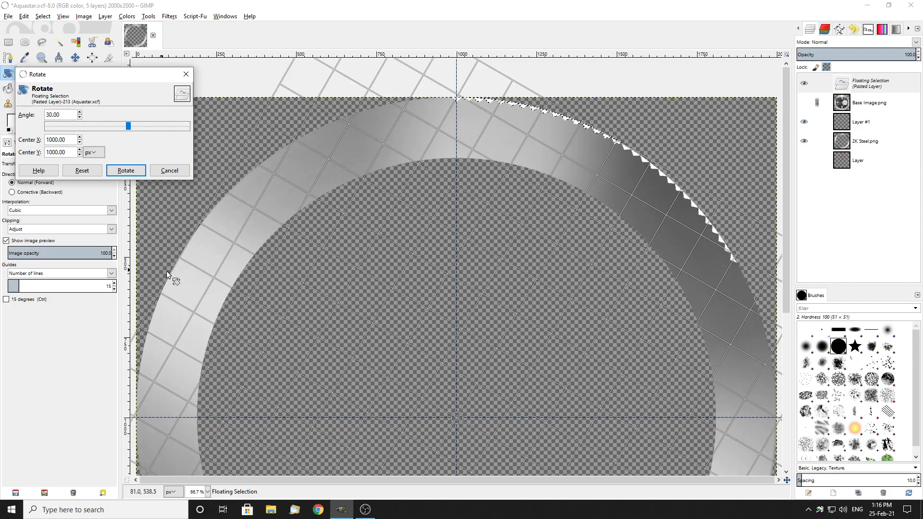
{"action": "left_click", "coordinate": [126, 171]}
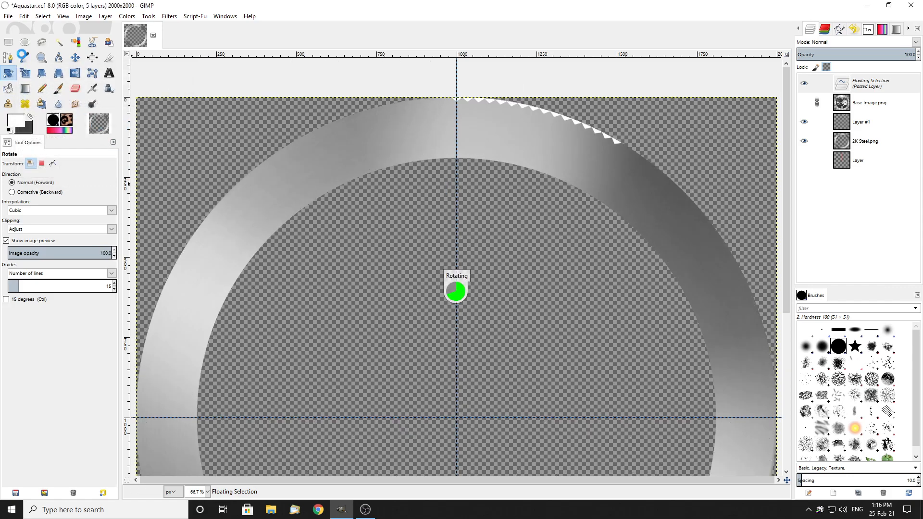
{"action": "key", "text": "r"}
{"action": "left_click", "coordinate": [203, 117]}
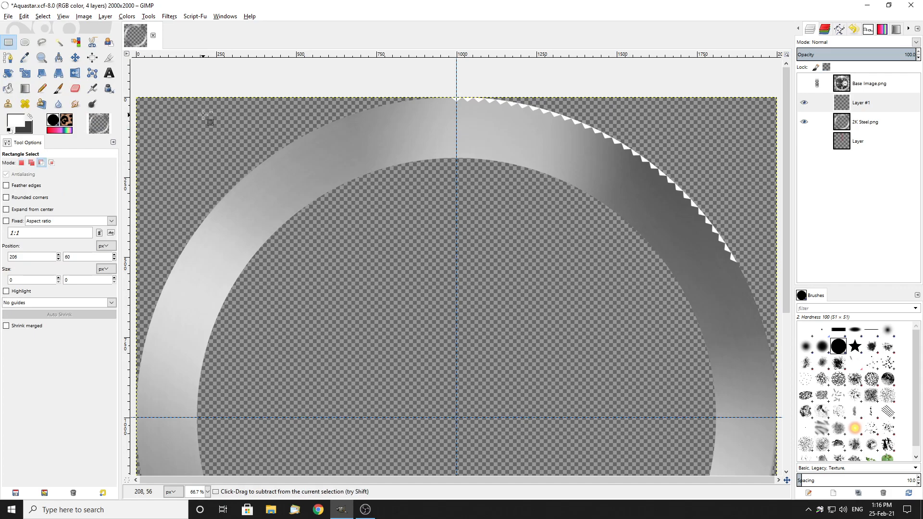
Paste the row of teeth again, rotate it by 60° to complete the quarter ring and anchor it.
{"action": "key", "text": "ctrl+v"}
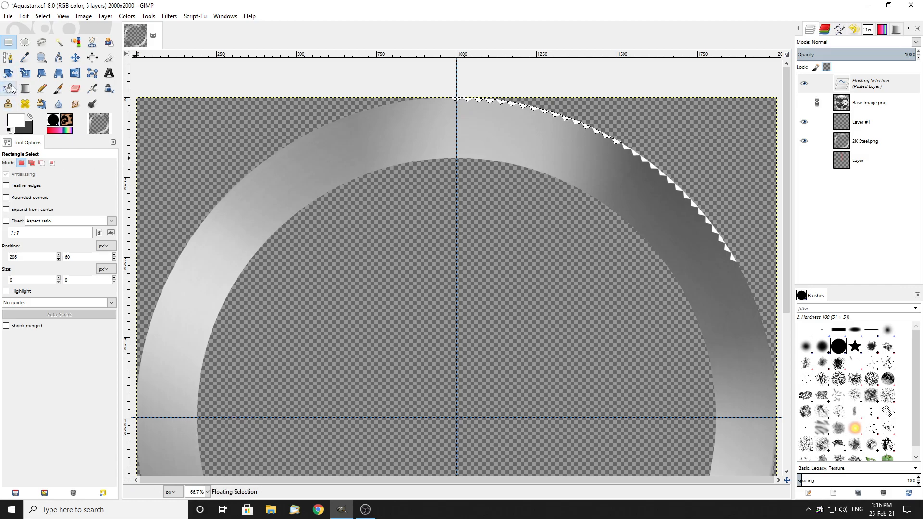
{"action": "key", "text": "shift+r"}
{"action": "left_click", "coordinate": [351, 163]}
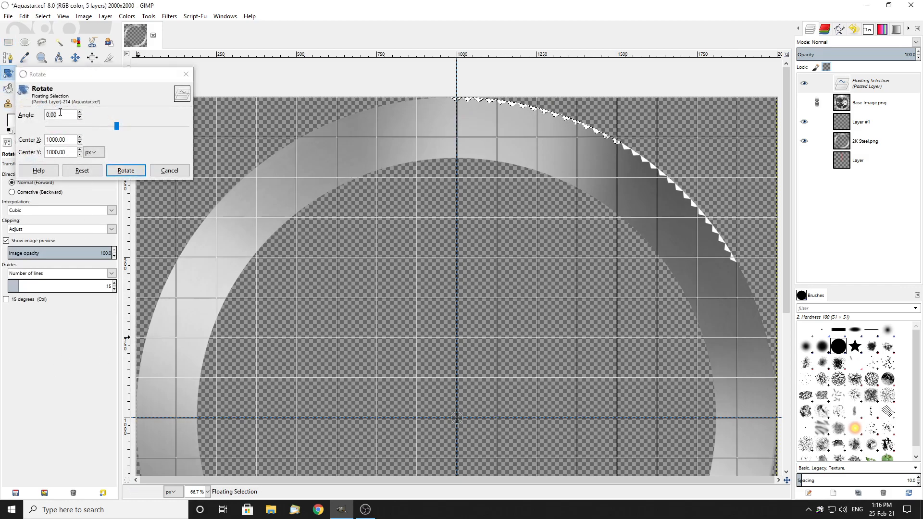
{"action": "type", "text": "60"}
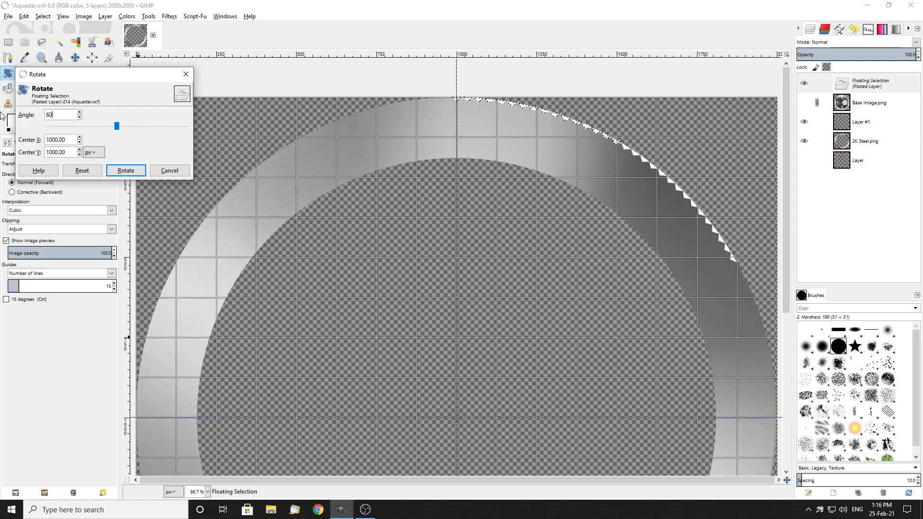
{"action": "left_click", "coordinate": [125, 170]}
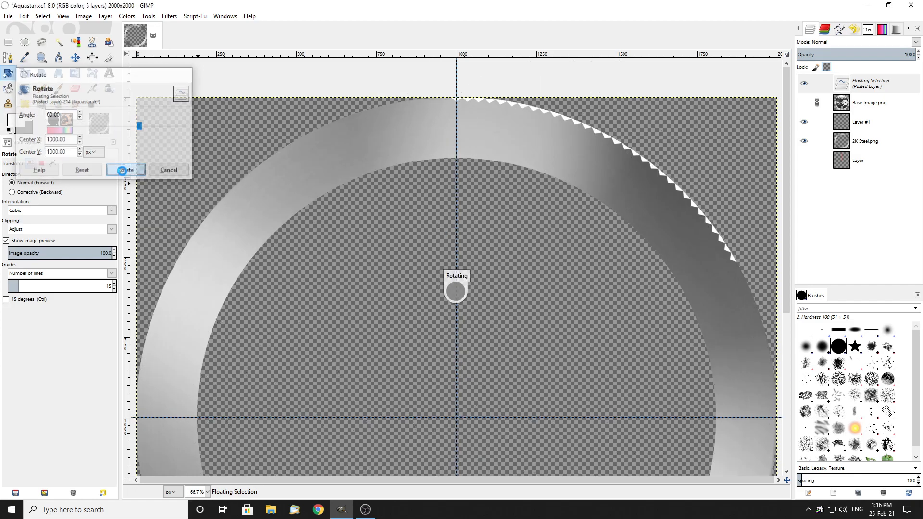
{"action": "key", "text": "r"}
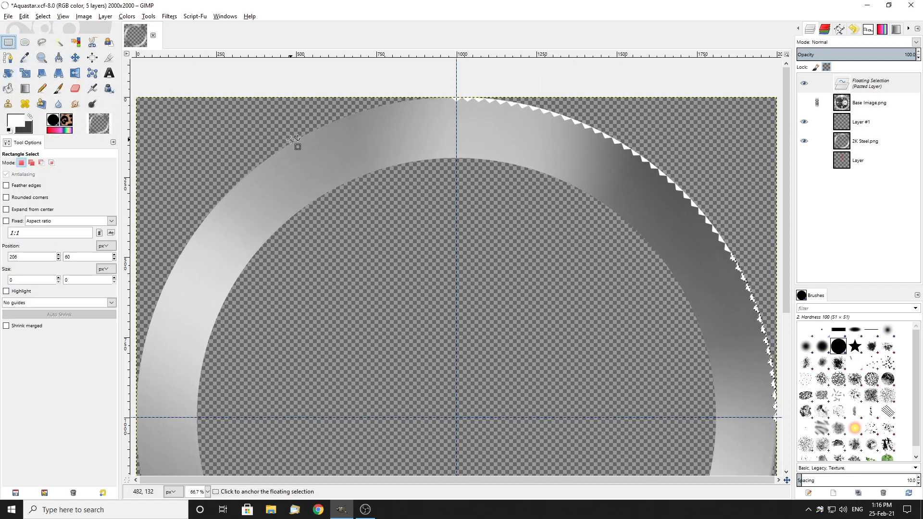
{"action": "key", "text": "ctrl+h"}
Paste a copy of the quarter ring of teeth, flip it horizontally and anchor it onto Layer #1.
{"action": "key", "text": "minus"}
{"action": "key", "text": "minus"}
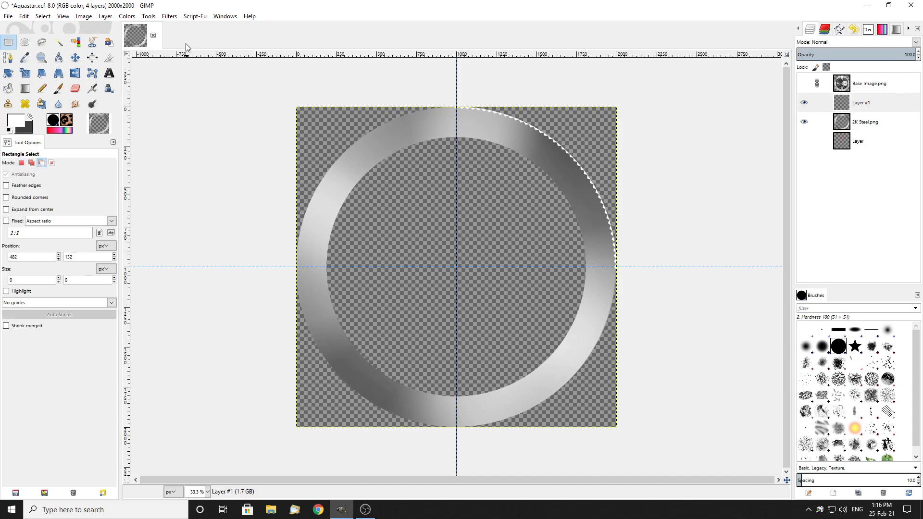
{"action": "key", "text": "ctrl+v"}
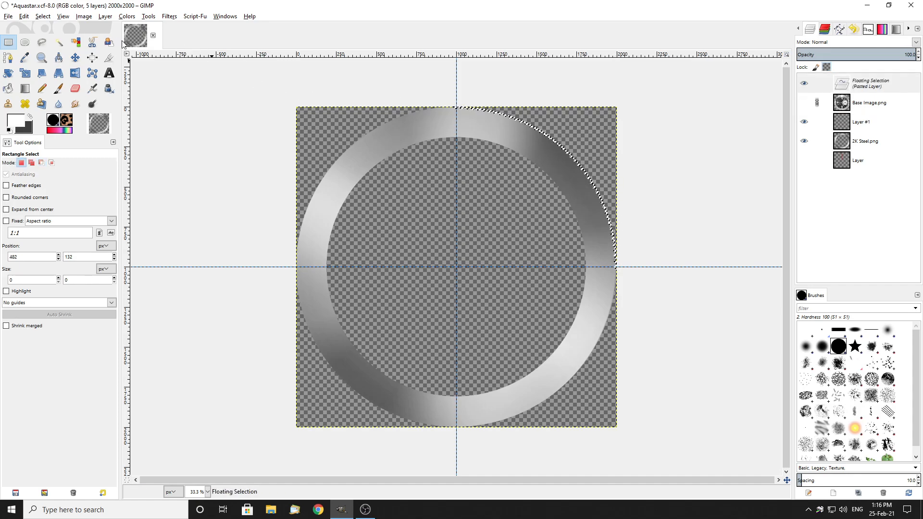
{"action": "left_click", "coordinate": [105, 16]}
{"action": "mouse_move", "coordinate": [127, 16]}
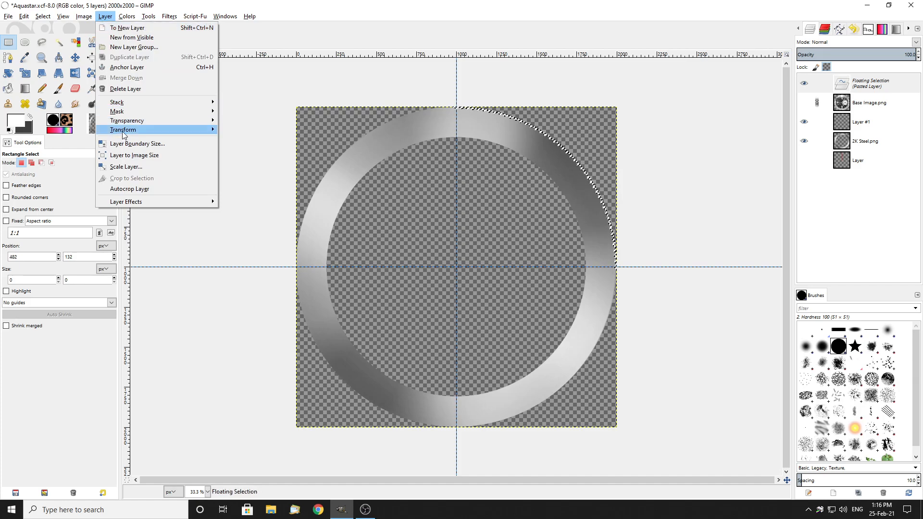
{"action": "mouse_move", "coordinate": [123, 135]}
{"action": "left_click", "coordinate": [260, 130]}
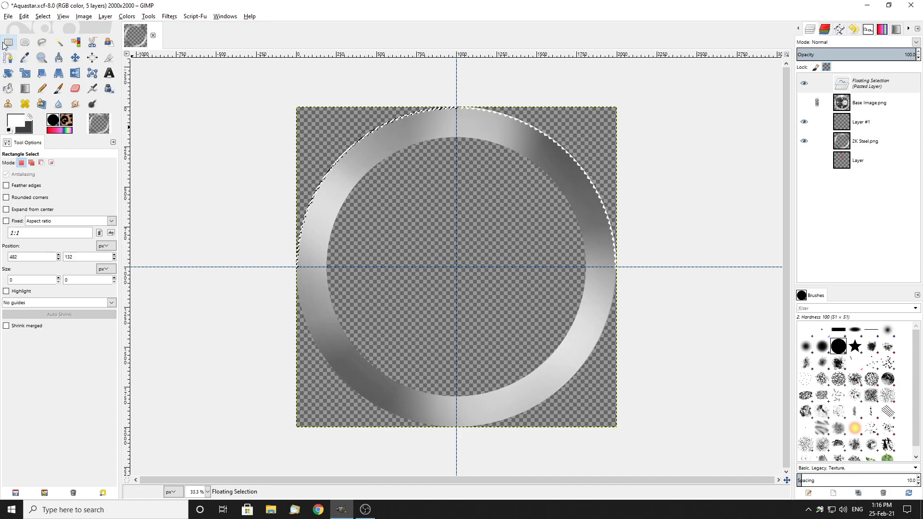
{"action": "left_click", "coordinate": [237, 138]}
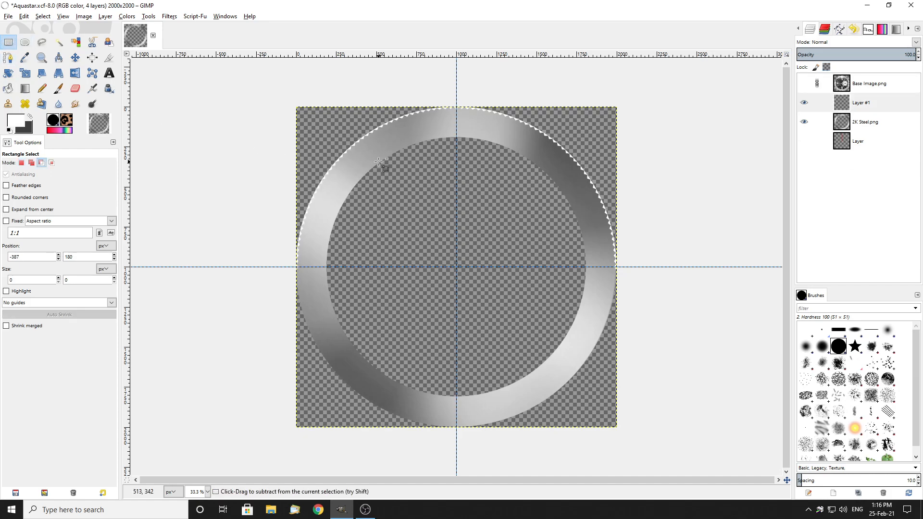
Paste a copy of the upper half ring of teeth, flip it vertically and anchor it onto Layer #1.
{"action": "key", "text": "ctrl+v"}
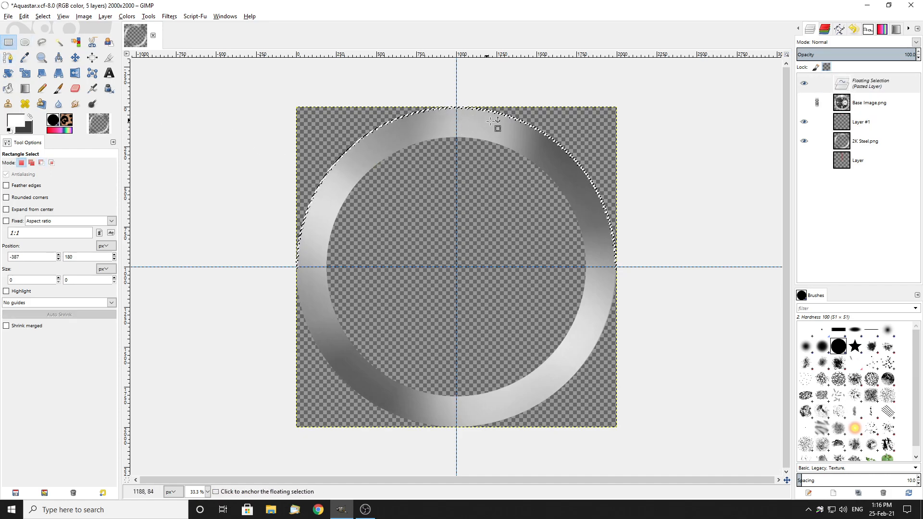
{"action": "left_click", "coordinate": [105, 17]}
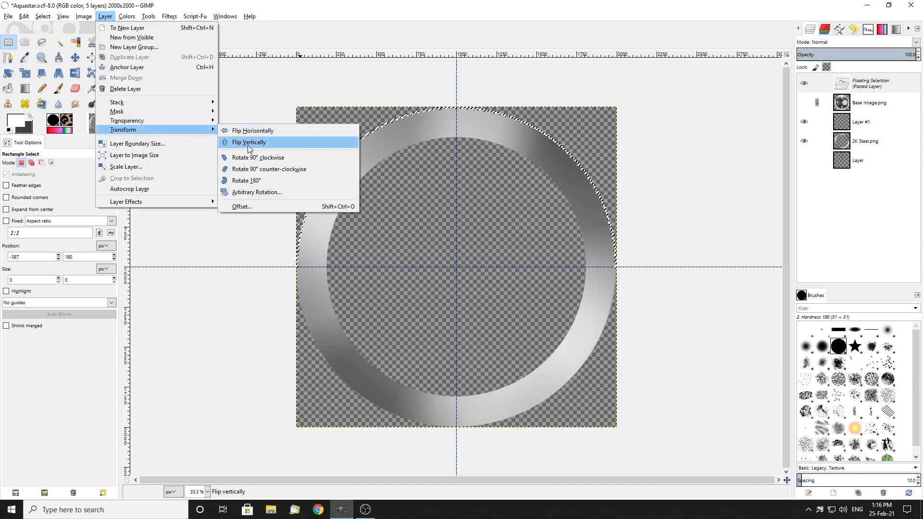
{"action": "left_click", "coordinate": [248, 140]}
{"action": "left_click", "coordinate": [198, 146]}
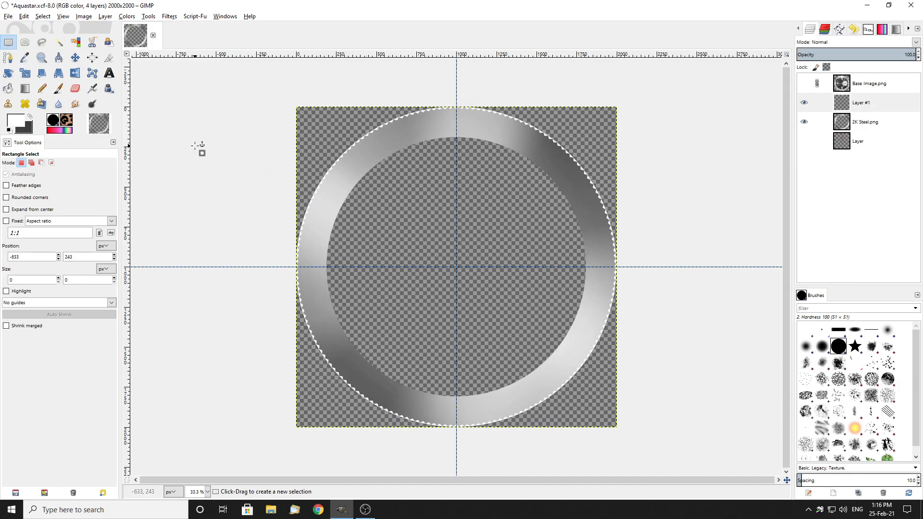
Inspect the teeth along the ring's outer edge, comparing the ring with Layer #1 hidden and shown.
{"action": "scroll", "coordinate": [534, 140], "scroll_direction": "up", "scroll_amount": 3}
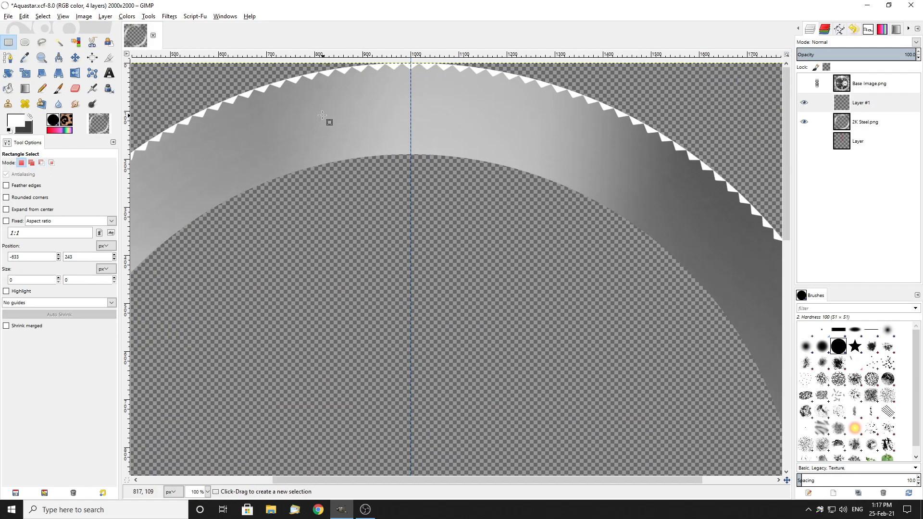
{"action": "scroll", "coordinate": [206, 107], "scroll_direction": "up", "scroll_amount": 2}
{"action": "scroll", "coordinate": [303, 112], "scroll_direction": "down", "scroll_amount": 4}
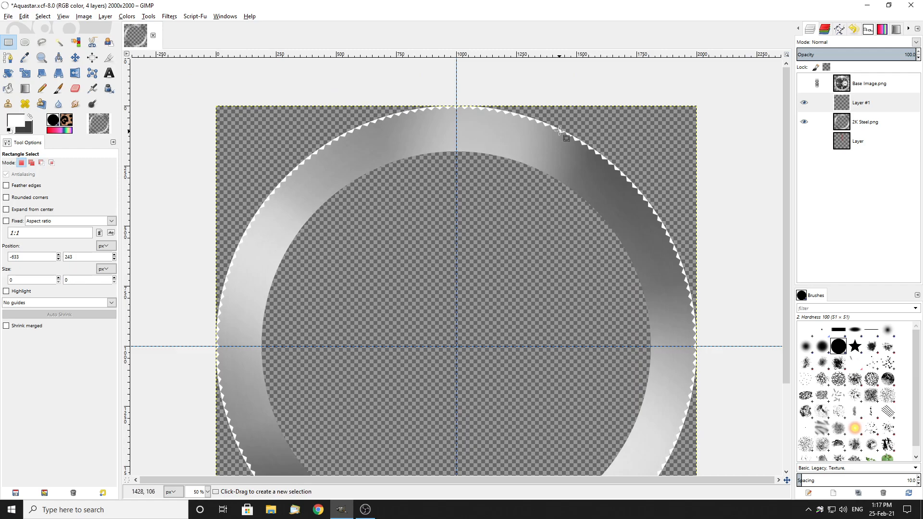
{"action": "left_click", "coordinate": [804, 104]}
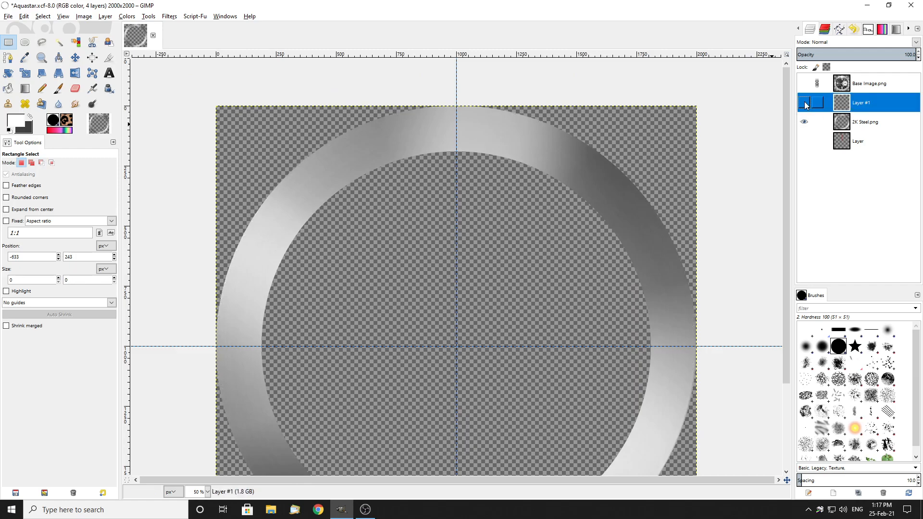
{"action": "left_click", "coordinate": [864, 123]}
{"action": "left_click", "coordinate": [804, 104]}
Make Layer #1 active and select its white teeth with the Fuzzy Select tool.
{"action": "left_click", "coordinate": [860, 103]}
{"action": "scroll", "coordinate": [332, 120], "scroll_direction": "up", "scroll_amount": 3}
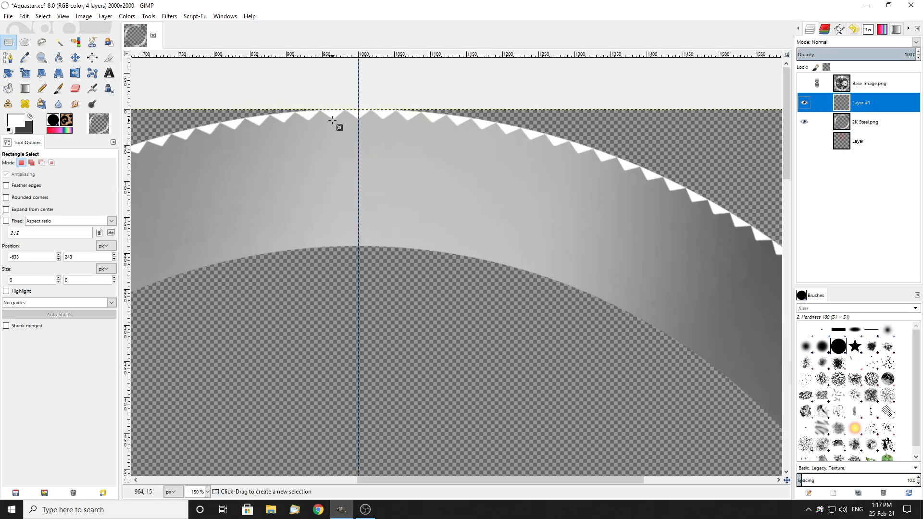
{"action": "scroll", "coordinate": [492, 136], "scroll_direction": "up", "scroll_amount": 2}
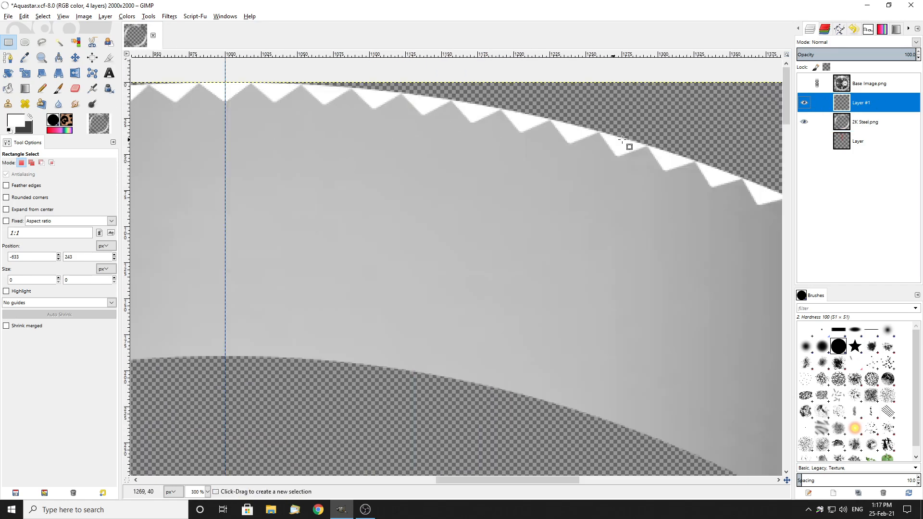
{"action": "left_click", "coordinate": [59, 41]}
{"action": "left_click", "coordinate": [427, 103]}
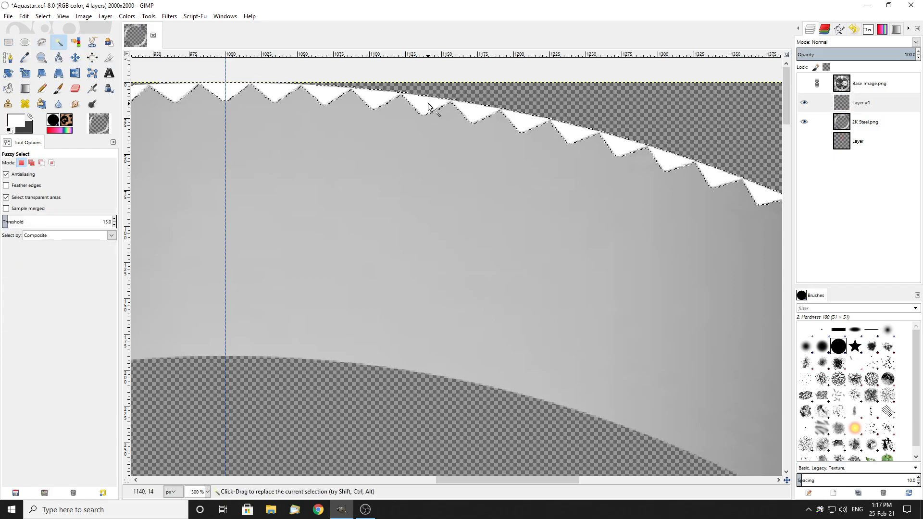
Select the transparent area inside the teeth on Layer #1 with Fuzzy Select and examine the selection outline along the teeth's pixel edges.
{"action": "scroll", "coordinate": [378, 99], "scroll_direction": "up", "scroll_amount": 6, "text": "ctrl"}
{"action": "scroll", "coordinate": [325, 174], "scroll_direction": "up", "scroll_amount": 3}
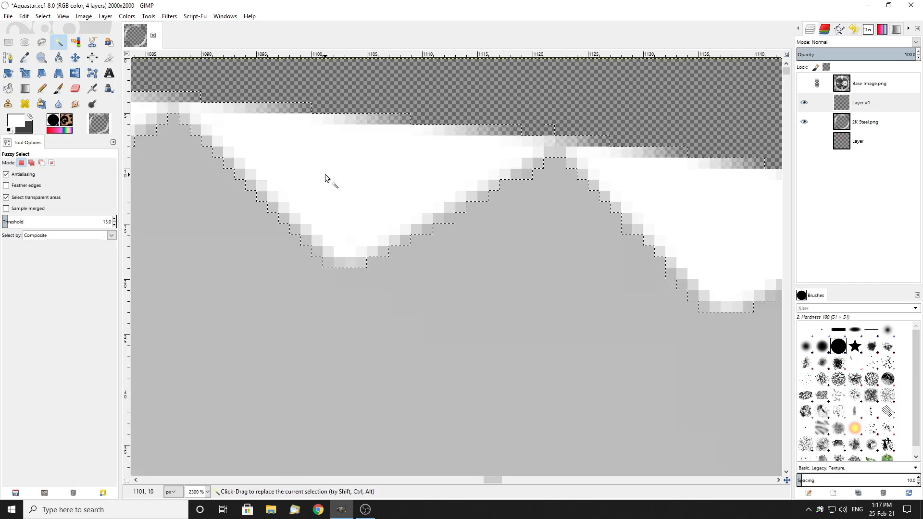
{"action": "scroll", "coordinate": [403, 180], "scroll_direction": "down", "scroll_amount": 1, "text": "ctrl"}
{"action": "scroll", "coordinate": [351, 176], "scroll_direction": "up", "scroll_amount": 1, "text": "ctrl"}
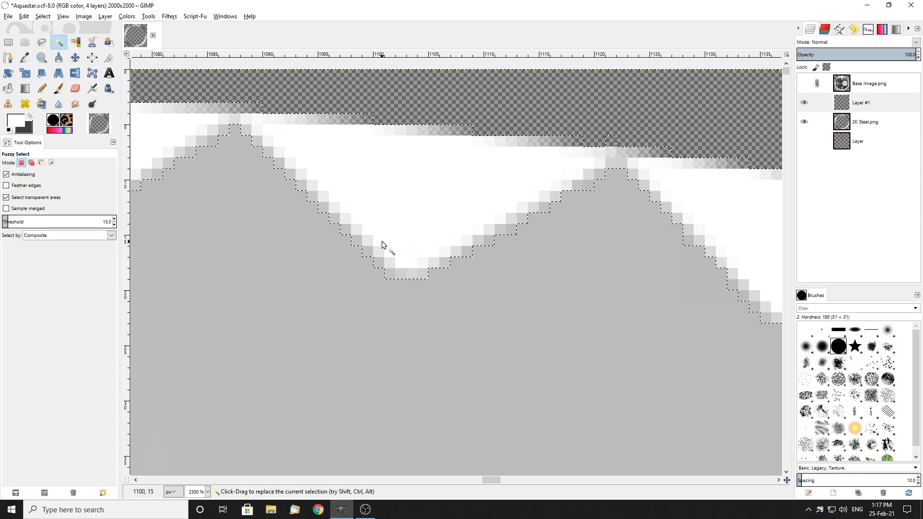
{"action": "scroll", "coordinate": [383, 245], "scroll_direction": "down", "scroll_amount": 3, "text": "ctrl"}
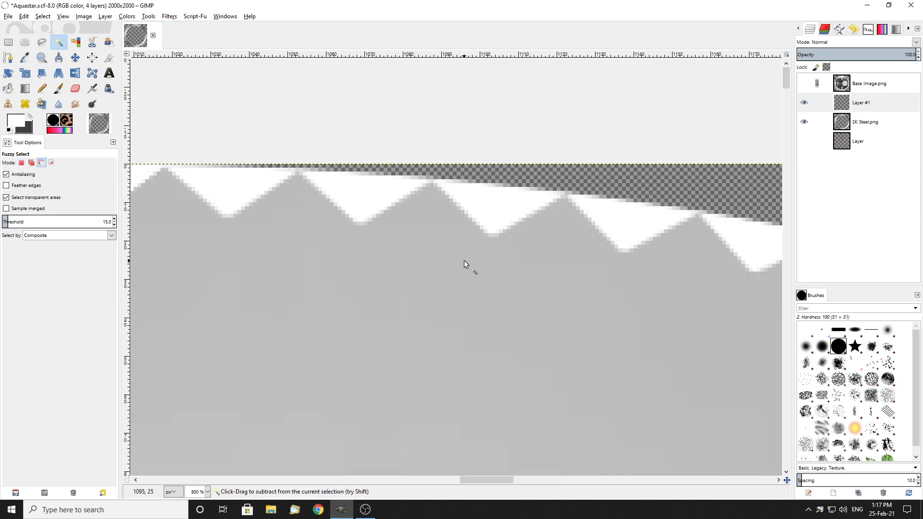
{"action": "left_click", "coordinate": [409, 293]}
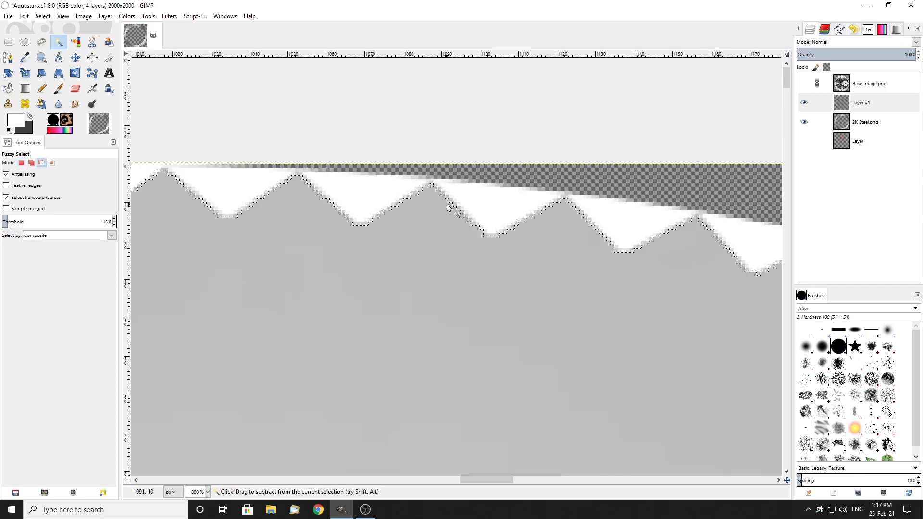
{"action": "scroll", "coordinate": [446, 206], "scroll_direction": "up", "scroll_amount": 3, "text": "ctrl"}
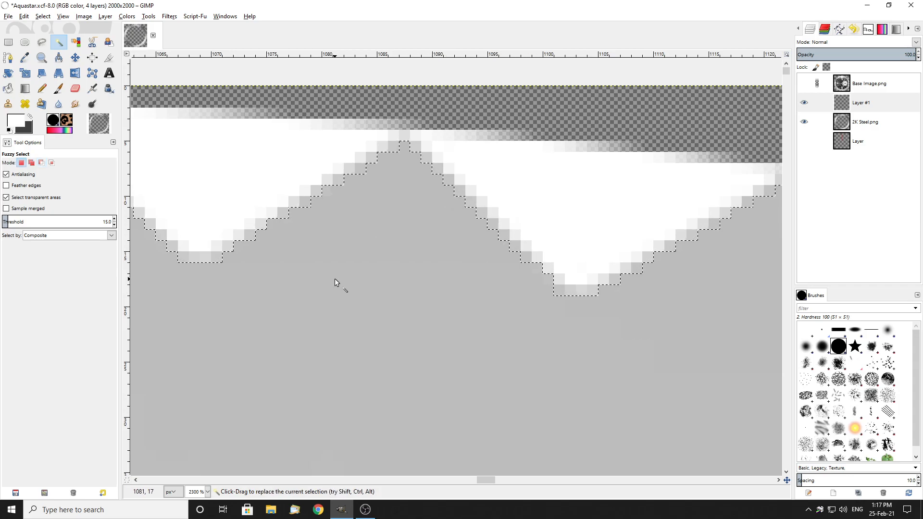
{"action": "scroll", "coordinate": [336, 276], "scroll_direction": "down", "scroll_amount": 4, "text": "ctrl"}
{"action": "scroll", "coordinate": [432, 262], "scroll_direction": "down", "scroll_amount": 3, "text": "ctrl"}
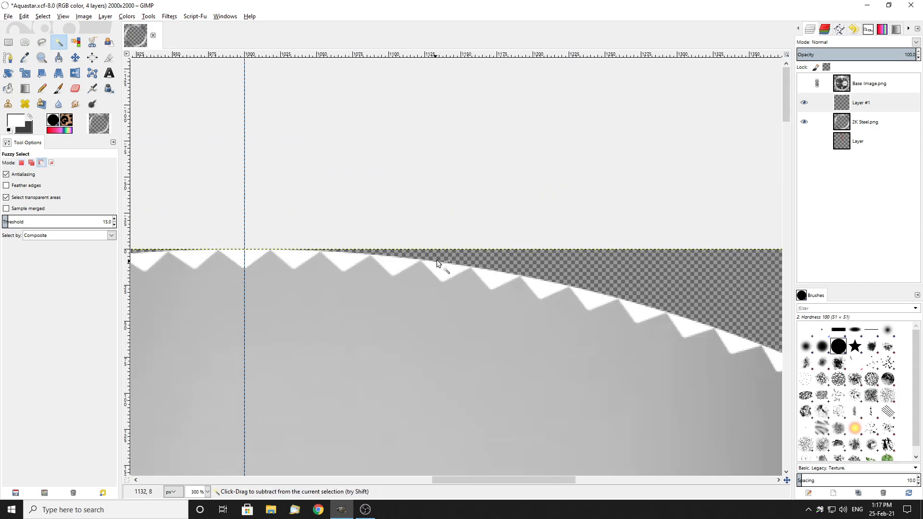
{"action": "scroll", "coordinate": [437, 256], "scroll_direction": "down", "scroll_amount": 2, "text": "ctrl"}
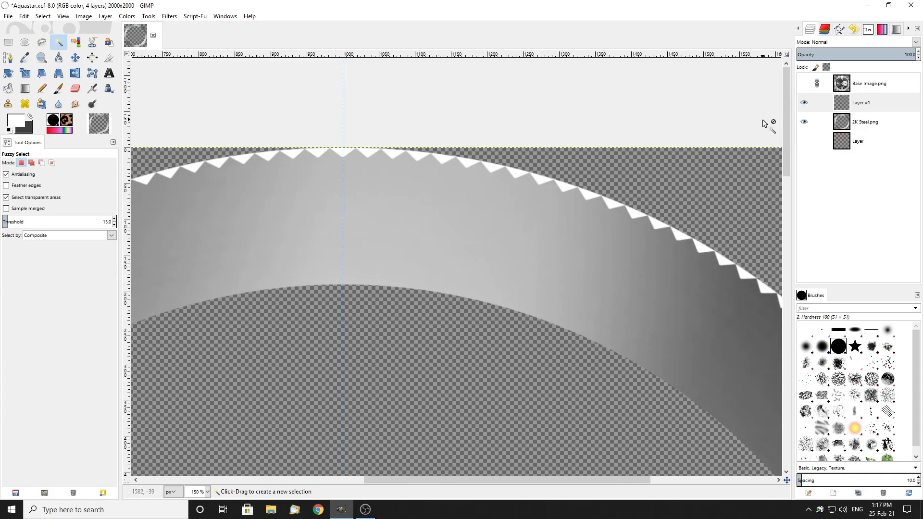
Draw a circular selection centred on the guides' intersection and enlarge it to 2000 × 2000 px at position 0, 0.
{"action": "scroll", "coordinate": [459, 289], "scroll_direction": "down", "scroll_amount": 1, "text": "ctrl"}
{"action": "key", "text": "e"}
{"action": "scroll", "coordinate": [429, 244], "scroll_direction": "down", "scroll_amount": 7}
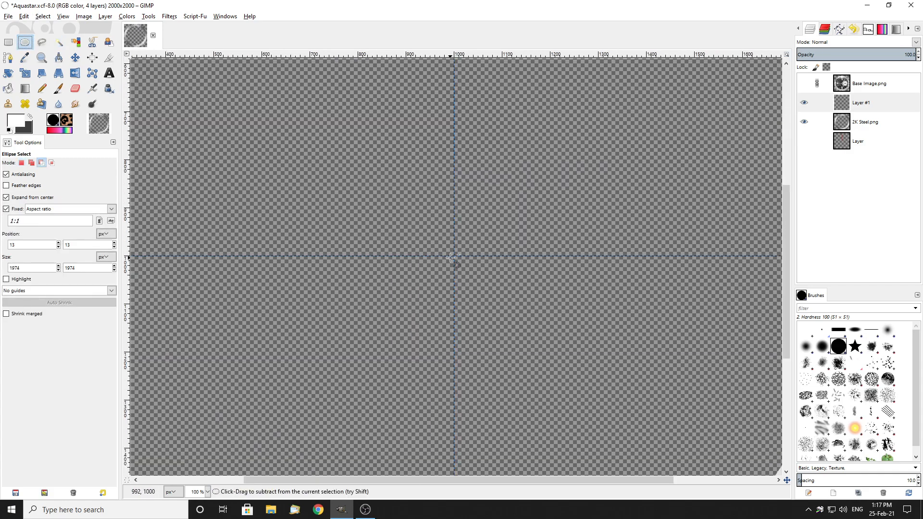
{"action": "left_click", "coordinate": [22, 164]}
{"action": "left_click_drag", "start_coordinate": [455, 257], "coordinate": [349, 249]}
{"action": "scroll", "coordinate": [356, 249], "scroll_direction": "down", "scroll_amount": 3}
{"action": "left_click_drag", "start_coordinate": [422, 273], "coordinate": [303, 269]}
{"action": "scroll", "coordinate": [461, 124], "scroll_direction": "up", "scroll_amount": 8}
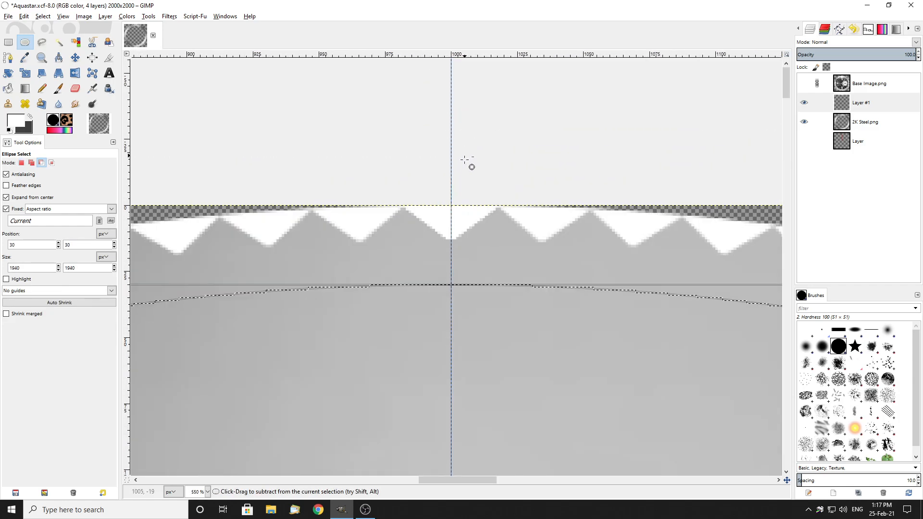
{"action": "left_click_drag", "start_coordinate": [458, 283], "coordinate": [449, 195]}
{"action": "scroll", "coordinate": [451, 227], "scroll_direction": "up", "scroll_amount": 2}
{"action": "scroll", "coordinate": [468, 261], "scroll_direction": "down", "scroll_amount": 5}
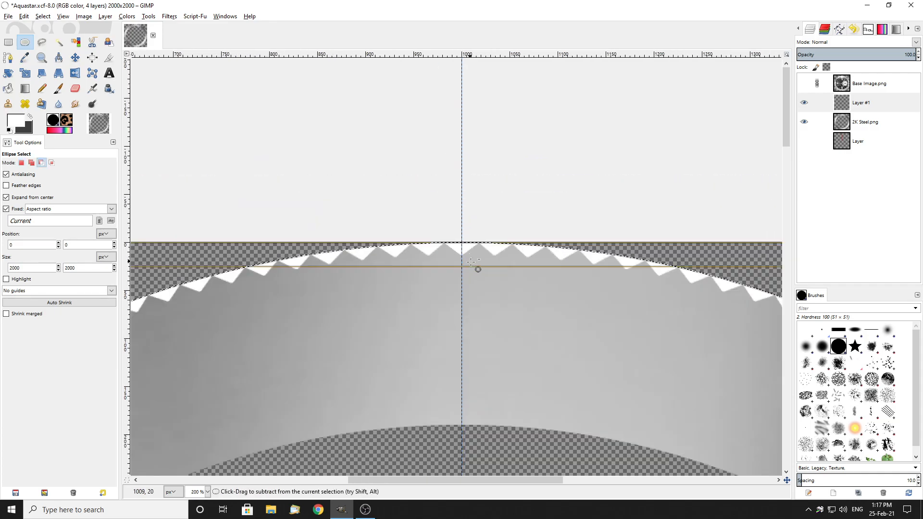
{"action": "scroll", "coordinate": [470, 260], "scroll_direction": "down", "scroll_amount": 3}
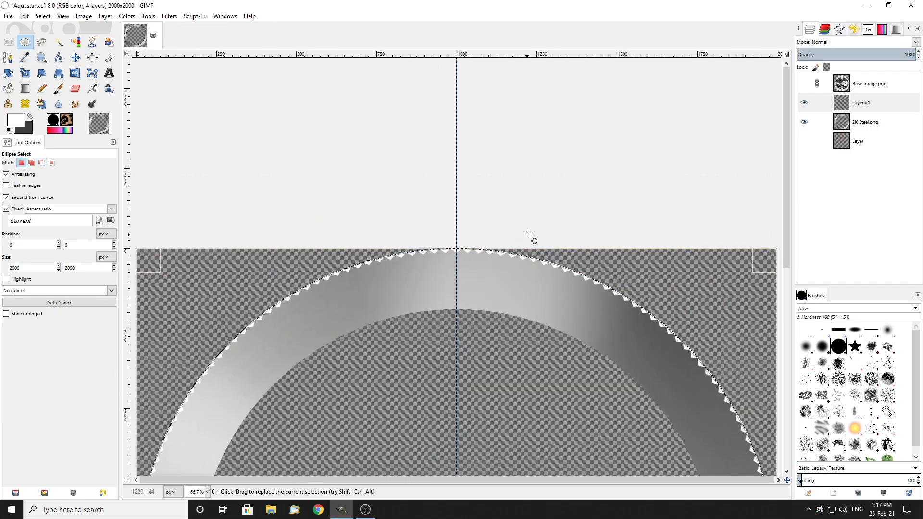
Subtract a concentric 1974 × 1974 px circle at position 13, 13, leaving a thin selected band around the teeth.
{"action": "left_click", "coordinate": [40, 162]}
{"action": "scroll", "coordinate": [483, 264], "scroll_direction": "down", "scroll_amount": 6}
{"action": "left_click_drag", "start_coordinate": [463, 258], "coordinate": [192, 261]}
{"action": "scroll", "coordinate": [230, 263], "scroll_direction": "up", "scroll_amount": 5}
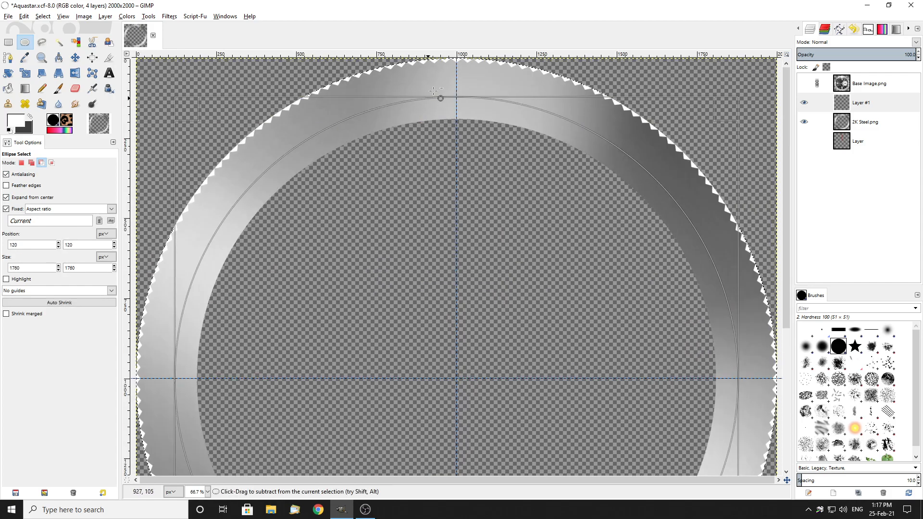
{"action": "scroll", "coordinate": [484, 127], "scroll_direction": "up", "scroll_amount": 4, "text": "ctrl"}
{"action": "left_click_drag", "start_coordinate": [493, 260], "coordinate": [494, 107]}
{"action": "scroll", "coordinate": [490, 95], "scroll_direction": "up", "scroll_amount": 5, "text": "ctrl"}
{"action": "scroll", "coordinate": [493, 125], "scroll_direction": "down", "scroll_amount": 3, "text": "ctrl"}
{"action": "scroll", "coordinate": [455, 140], "scroll_direction": "down", "scroll_amount": 3, "text": "ctrl"}
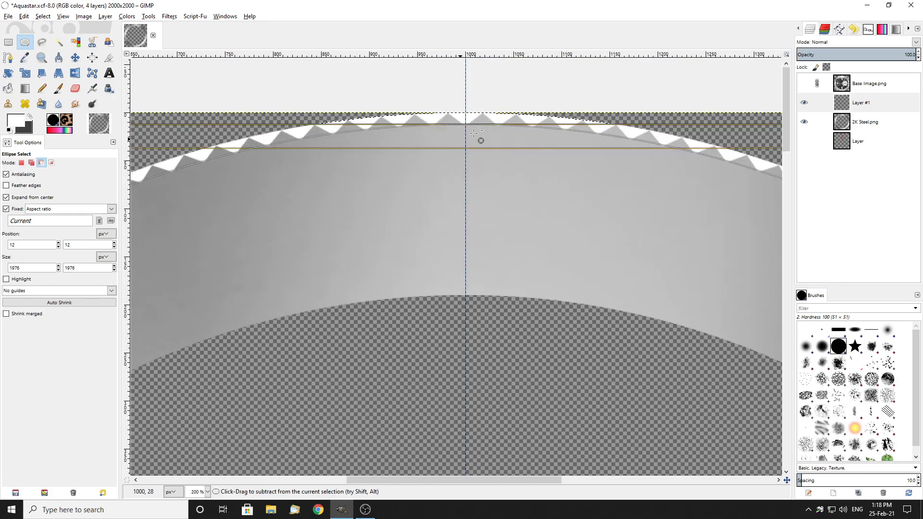
{"action": "scroll", "coordinate": [472, 128], "scroll_direction": "up", "scroll_amount": 3, "text": "ctrl"}
{"action": "left_click_drag", "start_coordinate": [456, 131], "coordinate": [453, 132]}
{"action": "scroll", "coordinate": [454, 133], "scroll_direction": "down", "scroll_amount": 3, "text": "ctrl"}
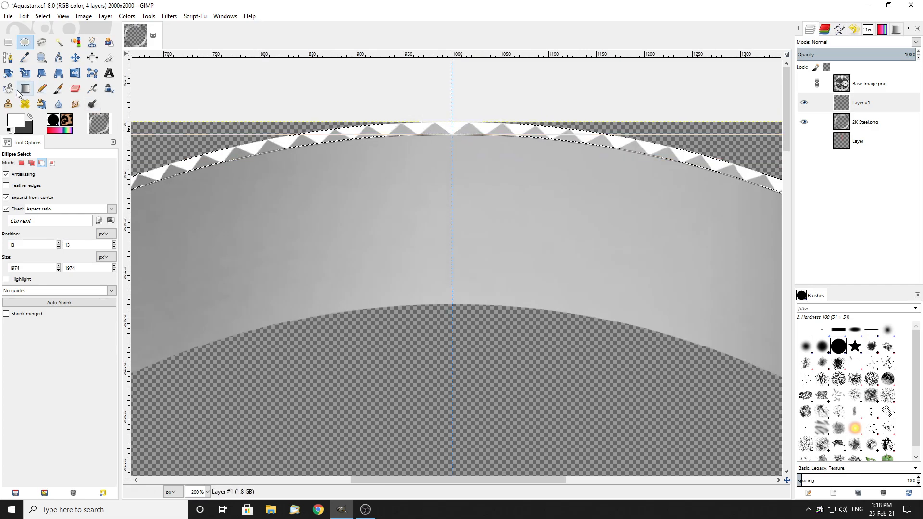
Try subtracting the first full tooth past the vertical guide from the band selection with the Free Select tool, and undo it.
{"action": "left_click", "coordinate": [43, 43]}
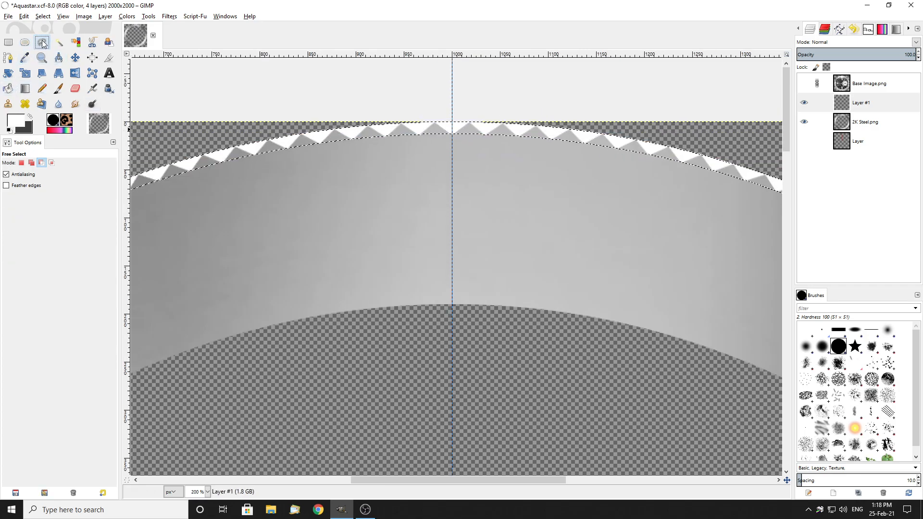
{"action": "scroll", "coordinate": [518, 126], "scroll_direction": "up", "scroll_amount": 1, "text": "ctrl"}
{"action": "scroll", "coordinate": [500, 126], "scroll_direction": "up", "scroll_amount": 3, "text": "ctrl"}
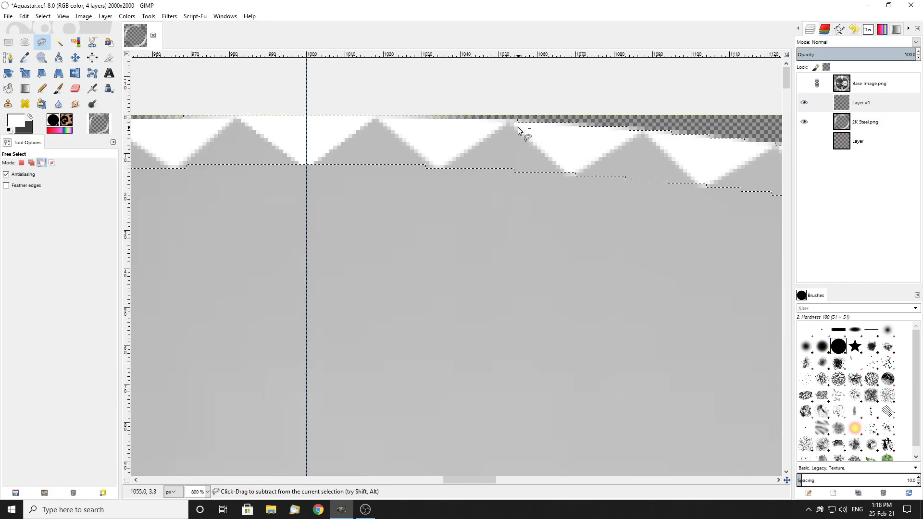
{"action": "scroll", "coordinate": [512, 137], "scroll_direction": "down", "scroll_amount": 3, "text": "ctrl"}
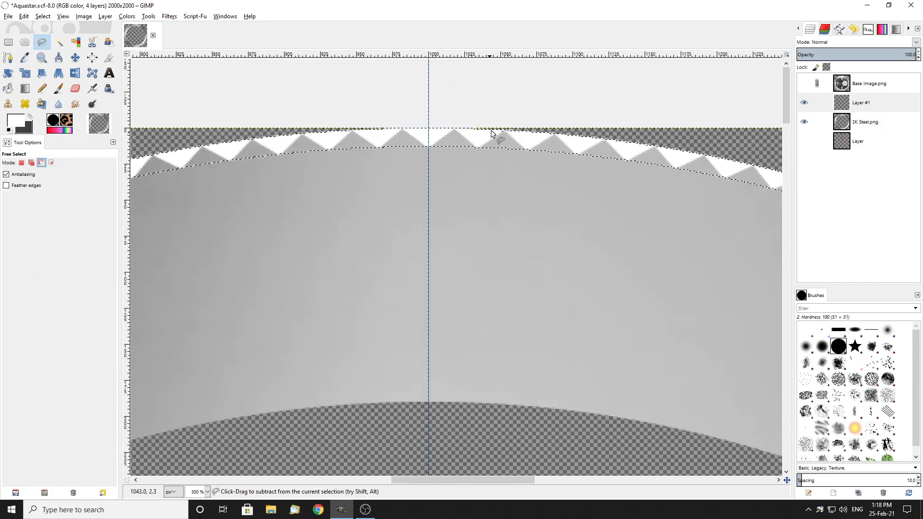
{"action": "scroll", "coordinate": [489, 131], "scroll_direction": "up", "scroll_amount": 3, "text": "ctrl"}
{"action": "left_click", "coordinate": [509, 130], "text": "ctrl"}
{"action": "left_click", "coordinate": [502, 145]}
{"action": "left_click", "coordinate": [434, 192]}
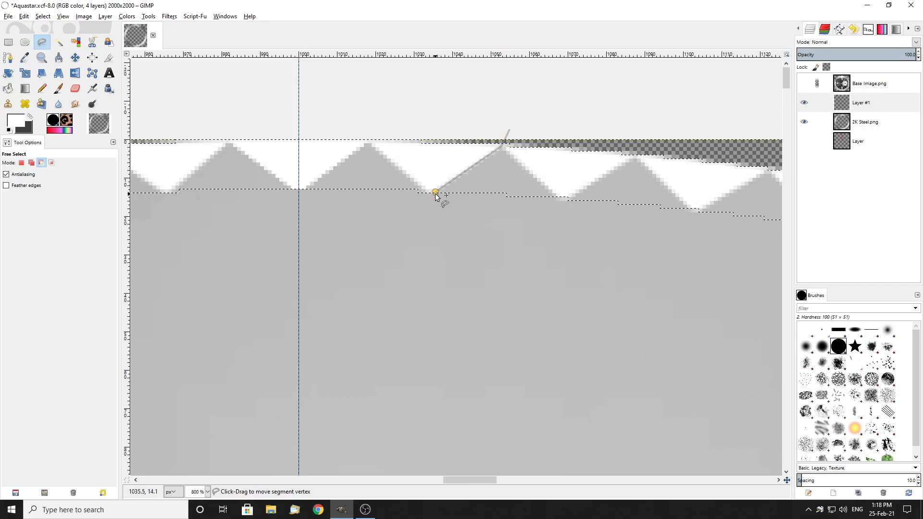
{"action": "left_click", "coordinate": [364, 138]}
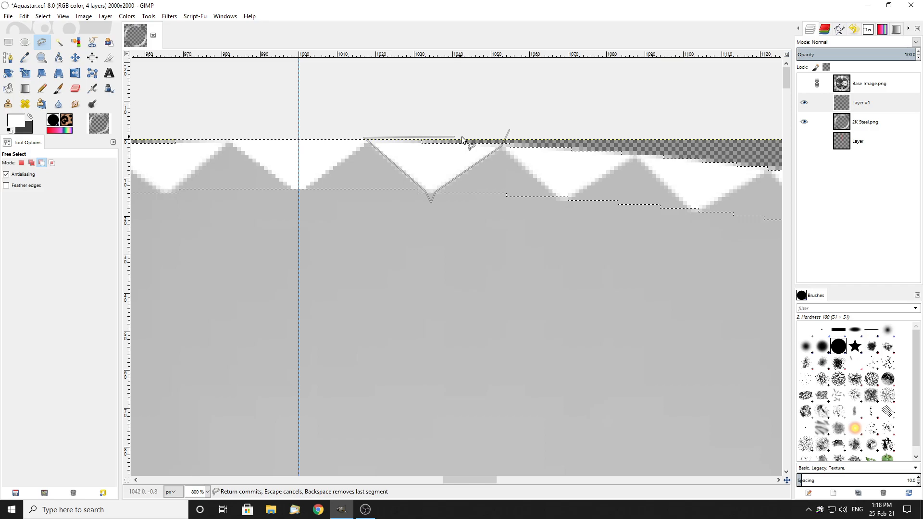
{"action": "left_click", "coordinate": [510, 131]}
{"action": "left_click", "coordinate": [471, 176]}
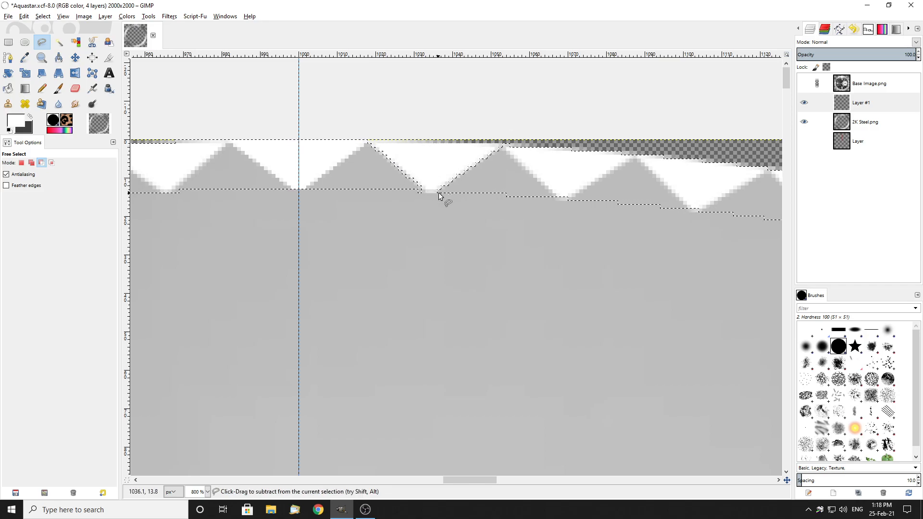
{"action": "scroll", "coordinate": [429, 190], "scroll_direction": "up", "scroll_amount": 2, "text": "ctrl"}
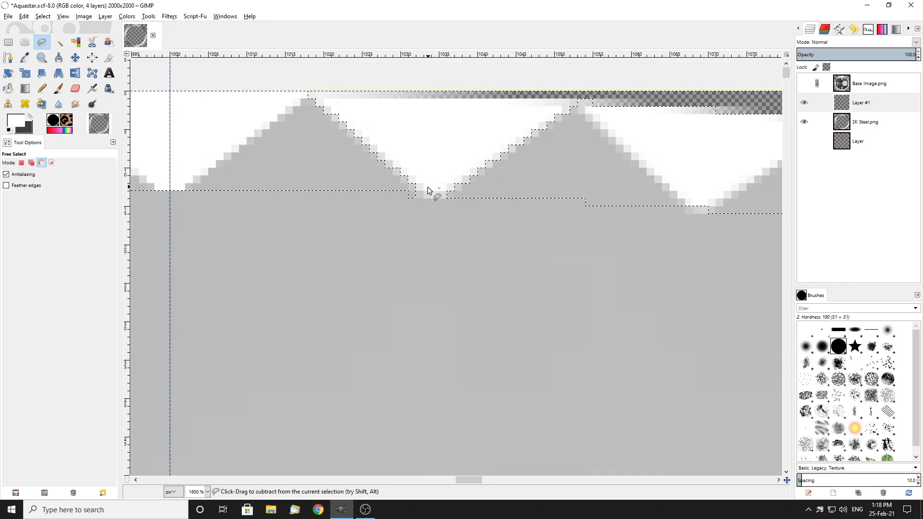
{"action": "key", "text": "Return"}
Retrace the same tooth more tightly with Free Select, subtract it from the band selection, and undo the subtraction.
{"action": "left_click", "coordinate": [579, 98]}
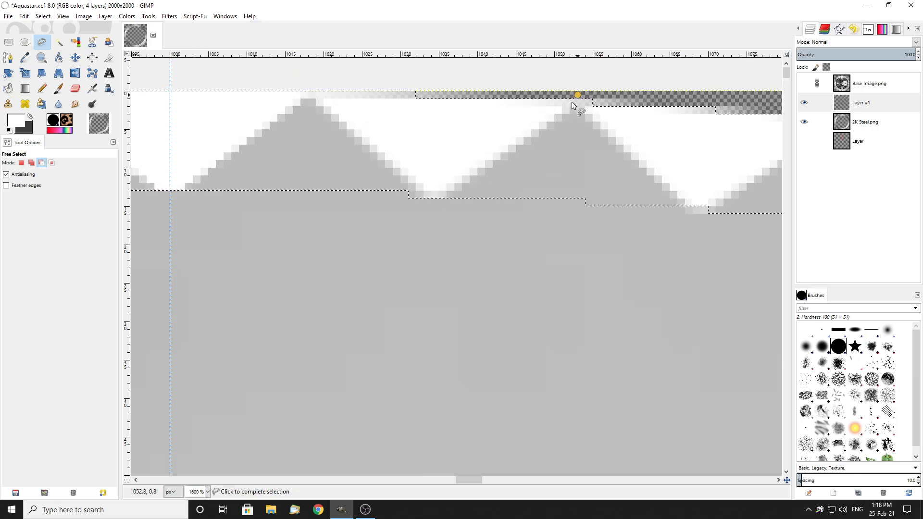
{"action": "left_click", "coordinate": [433, 200]}
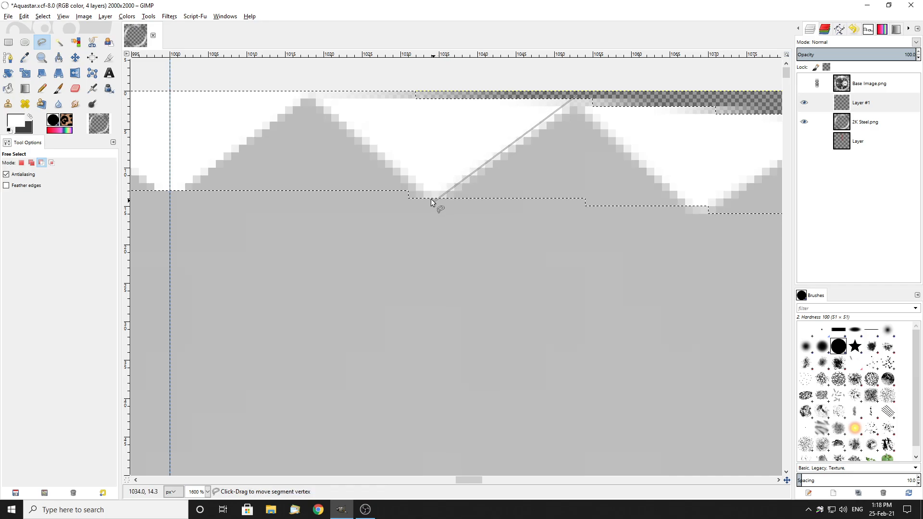
{"action": "left_click", "coordinate": [299, 89]}
{"action": "left_click", "coordinate": [577, 94]}
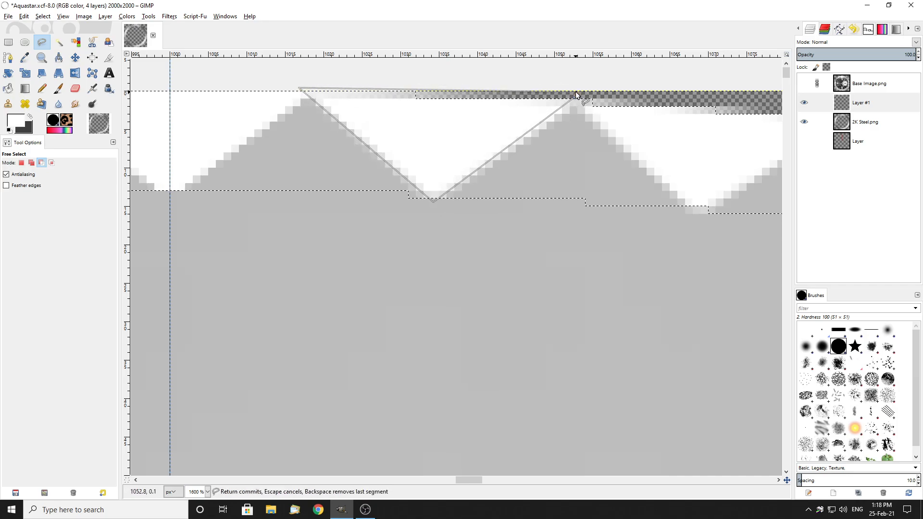
{"action": "left_click", "coordinate": [577, 96]}
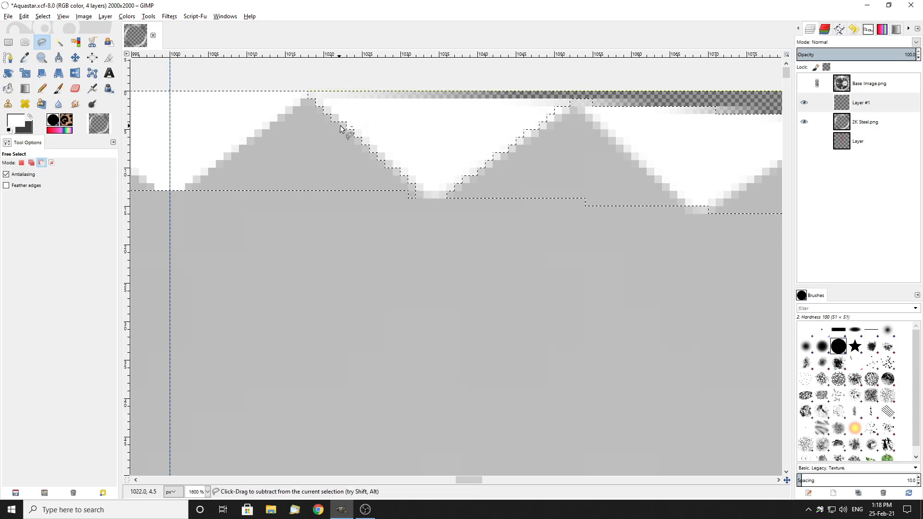
{"action": "scroll", "coordinate": [431, 169], "scroll_direction": "up", "scroll_amount": 1}
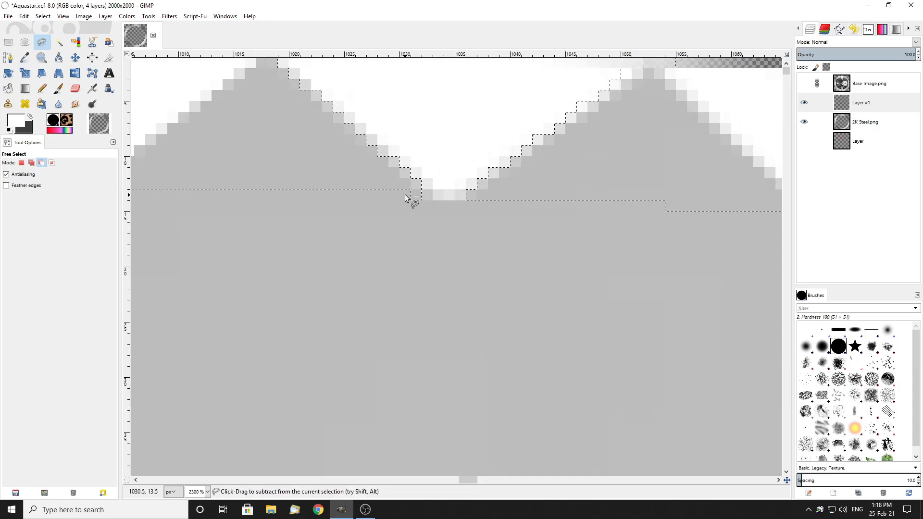
{"action": "scroll", "coordinate": [421, 188], "scroll_direction": "down", "scroll_amount": 2}
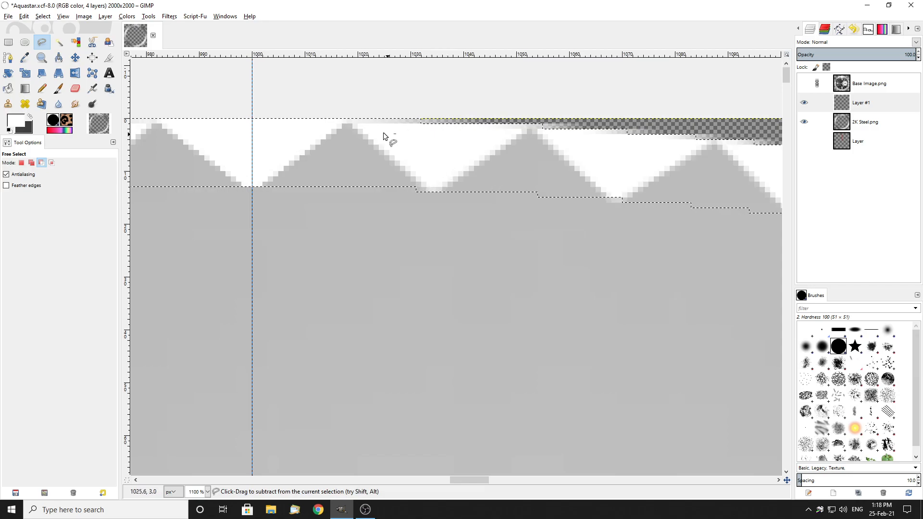
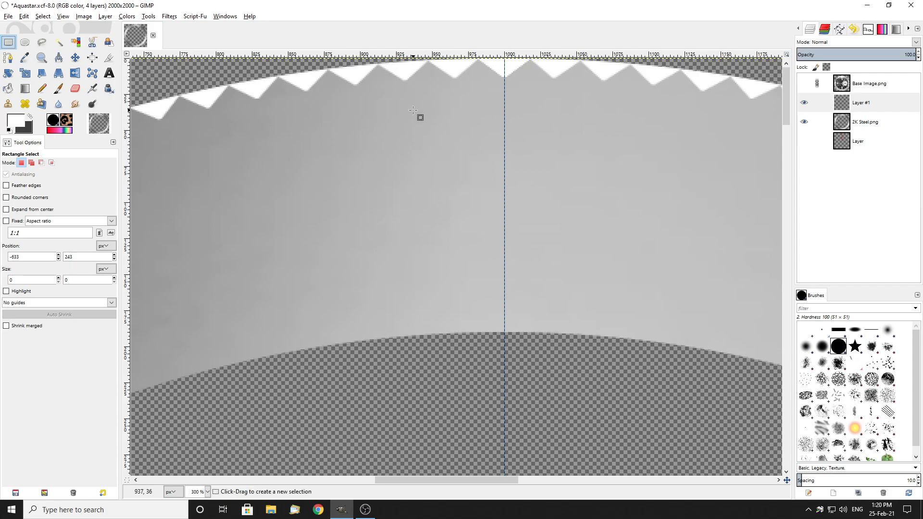
Select all the white teeth on Layer #1 with the Select by Color tool.
{"action": "left_click", "coordinate": [59, 44]}
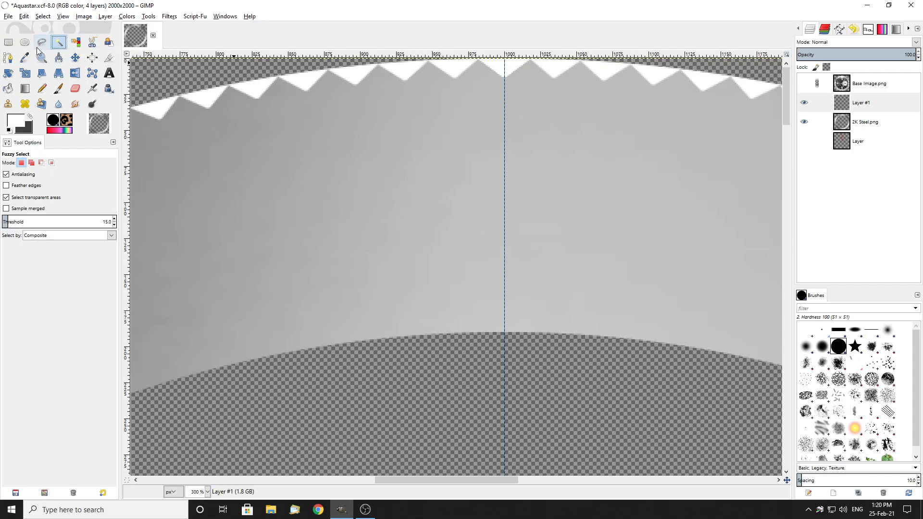
{"action": "left_click", "coordinate": [75, 43]}
{"action": "left_click", "coordinate": [306, 78]}
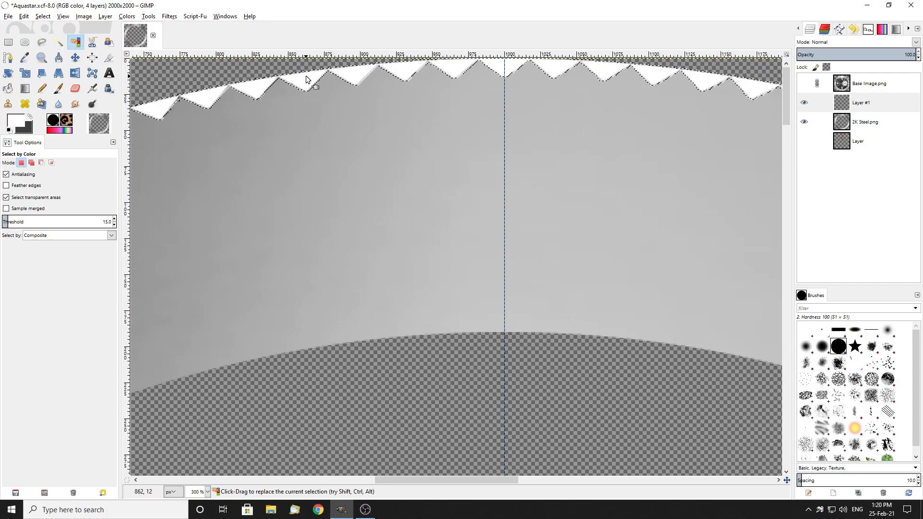
{"action": "scroll", "coordinate": [306, 80], "scroll_direction": "up", "scroll_amount": 6}
{"action": "scroll", "coordinate": [230, 97], "scroll_direction": "down", "scroll_amount": 4}
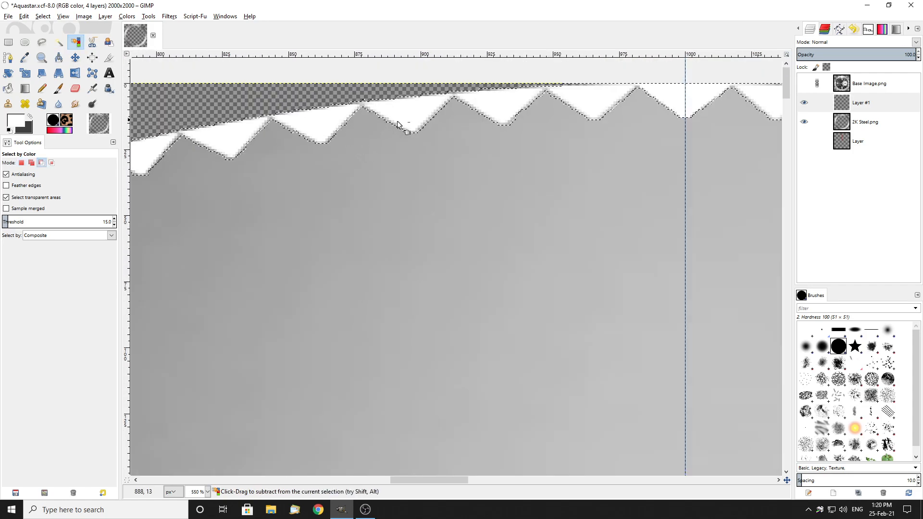
{"action": "scroll", "coordinate": [399, 121], "scroll_direction": "down", "scroll_amount": 2}
Hide Layer #1 and delete the selected tooth areas from the 2K Steel.png layer.
{"action": "left_click", "coordinate": [804, 103]}
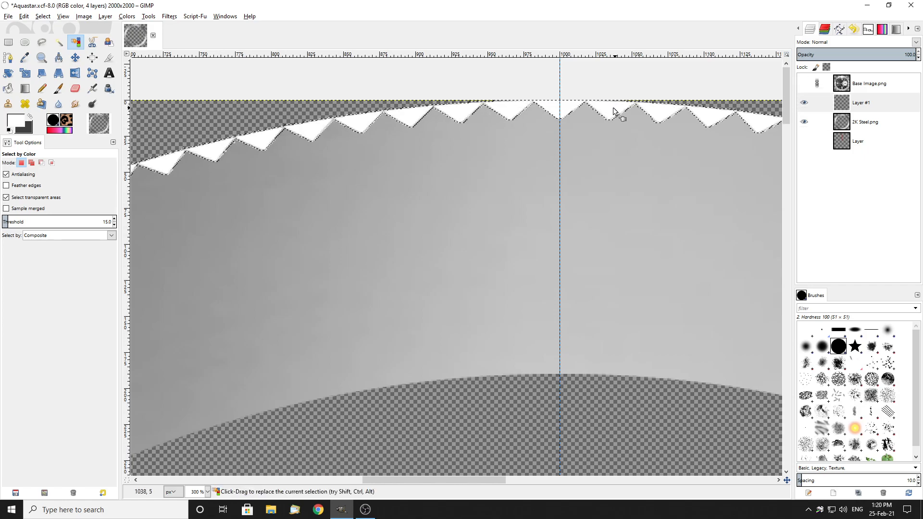
{"action": "left_click", "coordinate": [803, 102]}
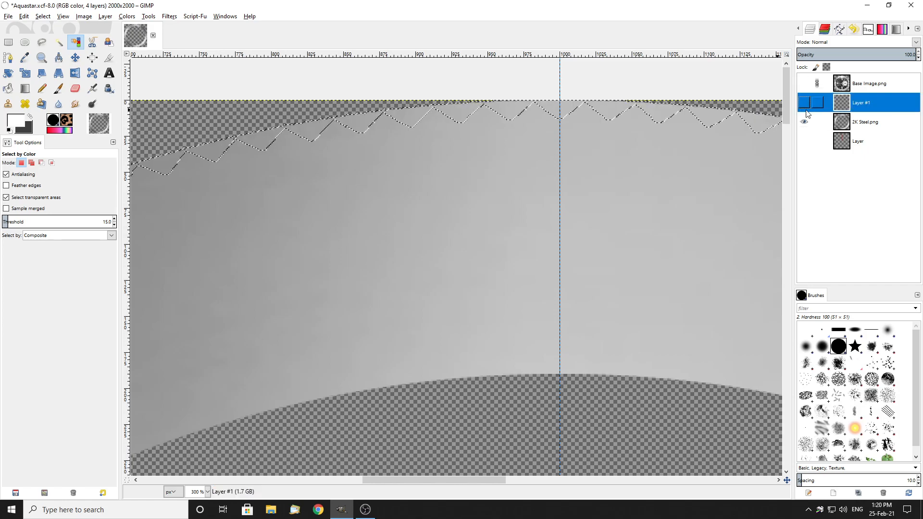
{"action": "left_click", "coordinate": [870, 124]}
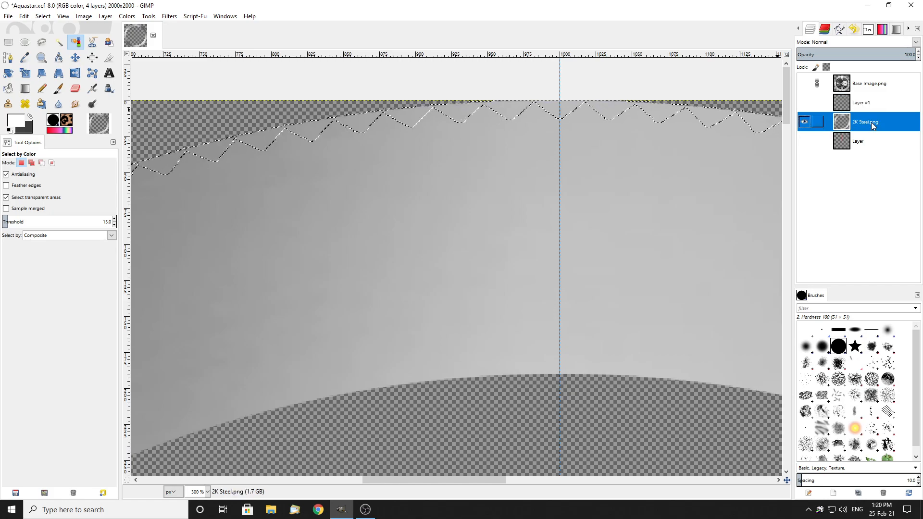
{"action": "key", "text": "Delete"}
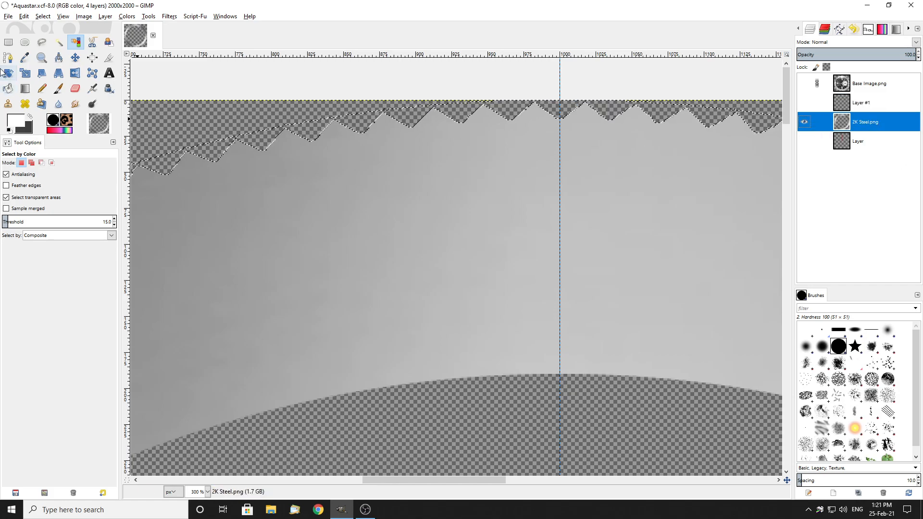
Clear the selection with the Rectangle Select tool and examine the cut teeth around the ring's upper outer edge.
{"action": "left_click", "coordinate": [9, 42]}
{"action": "scroll", "coordinate": [317, 124], "scroll_direction": "up", "scroll_amount": 6}
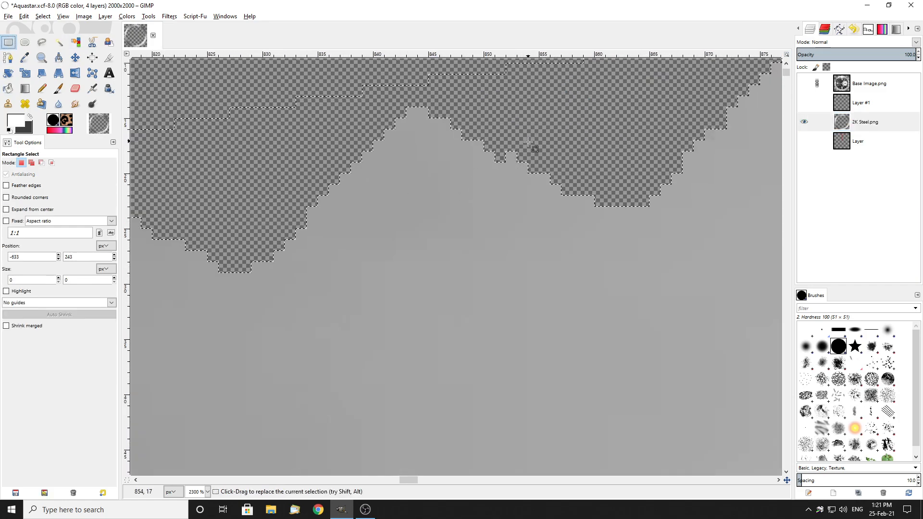
{"action": "scroll", "coordinate": [650, 192], "scroll_direction": "down", "scroll_amount": 6}
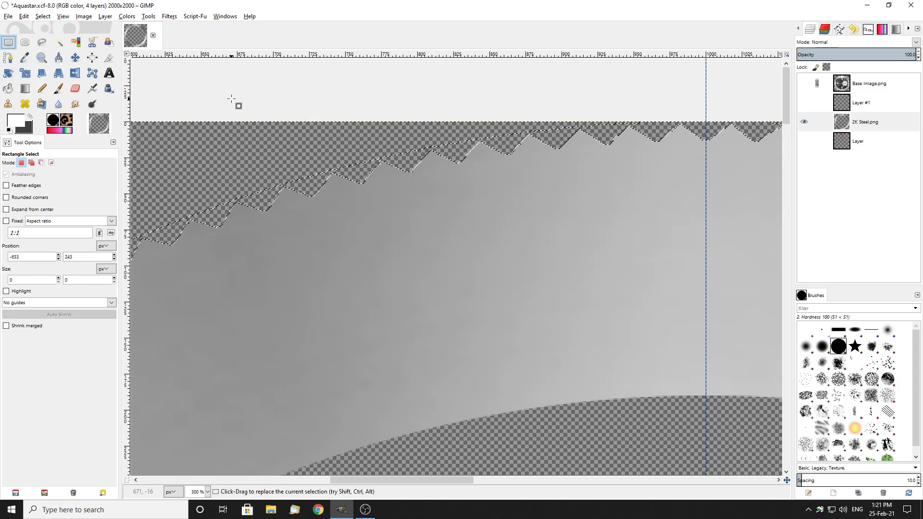
{"action": "scroll", "coordinate": [337, 134], "scroll_direction": "down", "scroll_amount": 4}
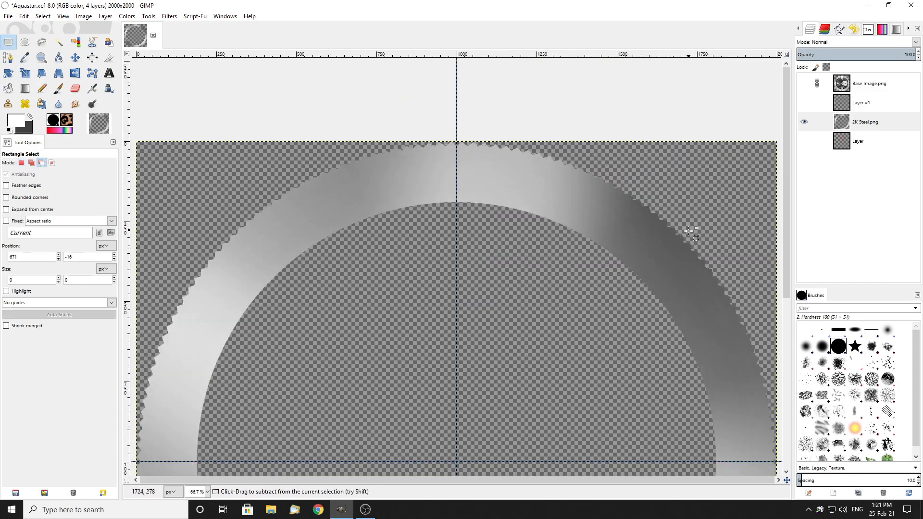
{"action": "scroll", "coordinate": [670, 221], "scroll_direction": "up", "scroll_amount": 10}
{"action": "scroll", "coordinate": [620, 238], "scroll_direction": "down", "scroll_amount": 9}
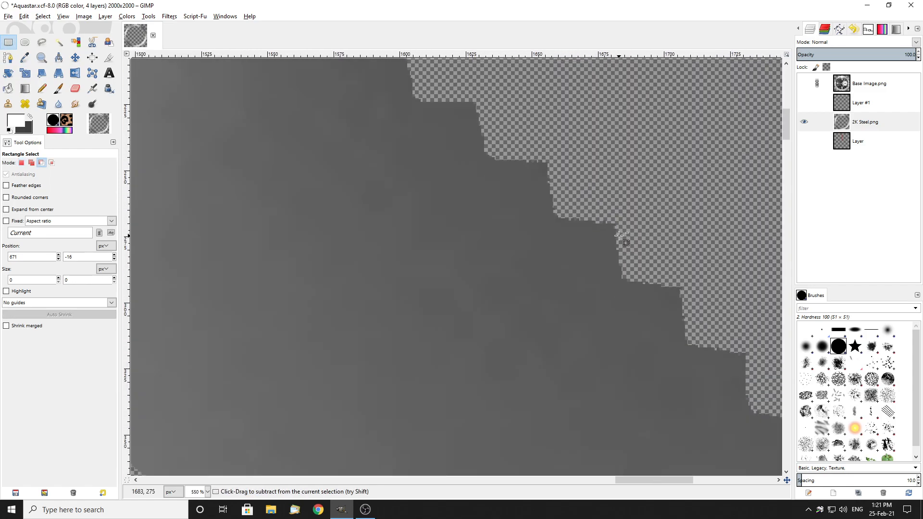
{"action": "scroll", "coordinate": [469, 128], "scroll_direction": "up", "scroll_amount": 3}
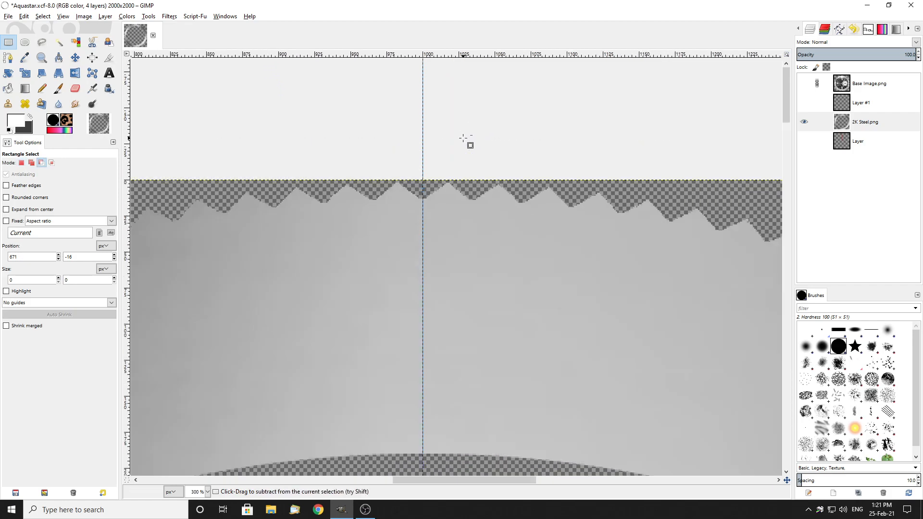
{"action": "key", "text": "ctrl"}
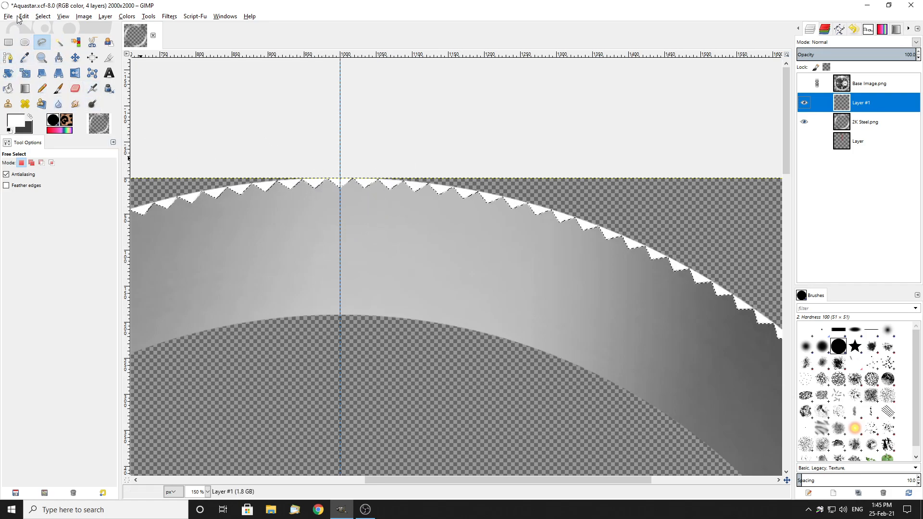
Try a four-sided Free Select outline on the steel just past the vertical guide, and undo it.
{"action": "left_click", "coordinate": [42, 43]}
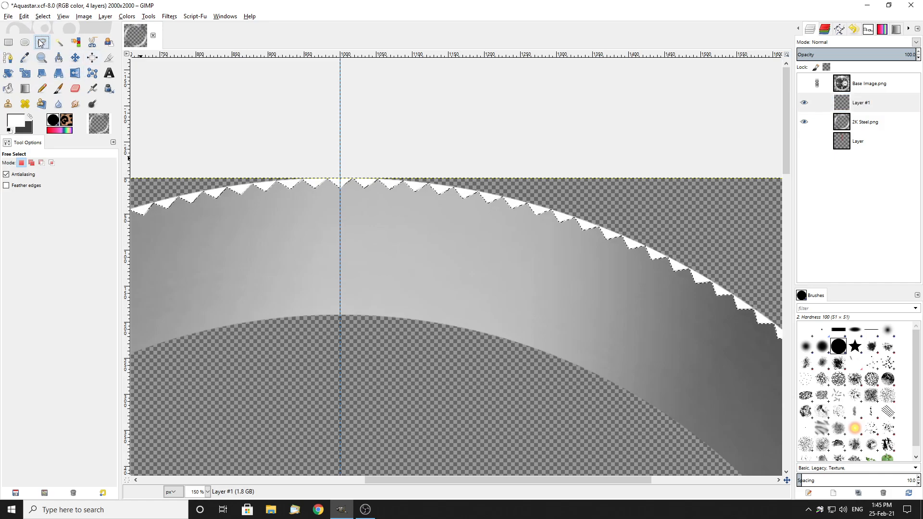
{"action": "key", "text": "3"}
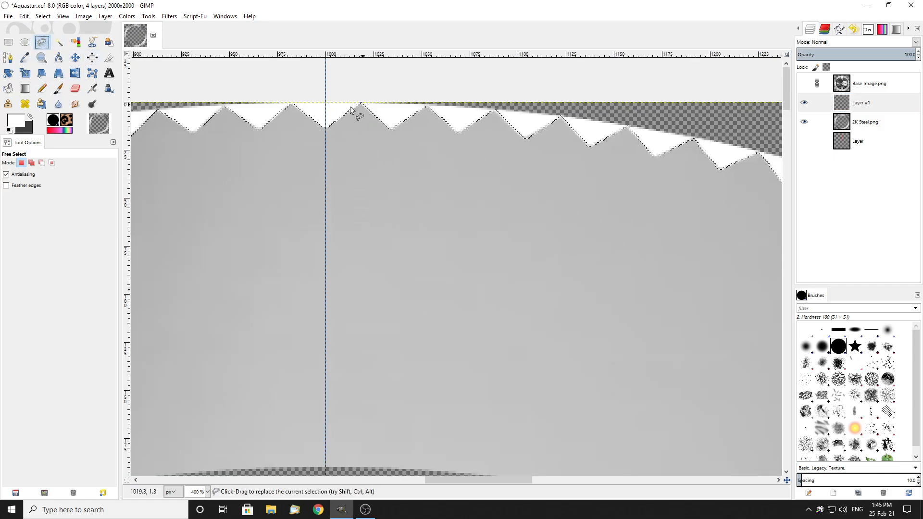
{"action": "left_click", "coordinate": [388, 219]}
{"action": "left_click", "coordinate": [383, 305]}
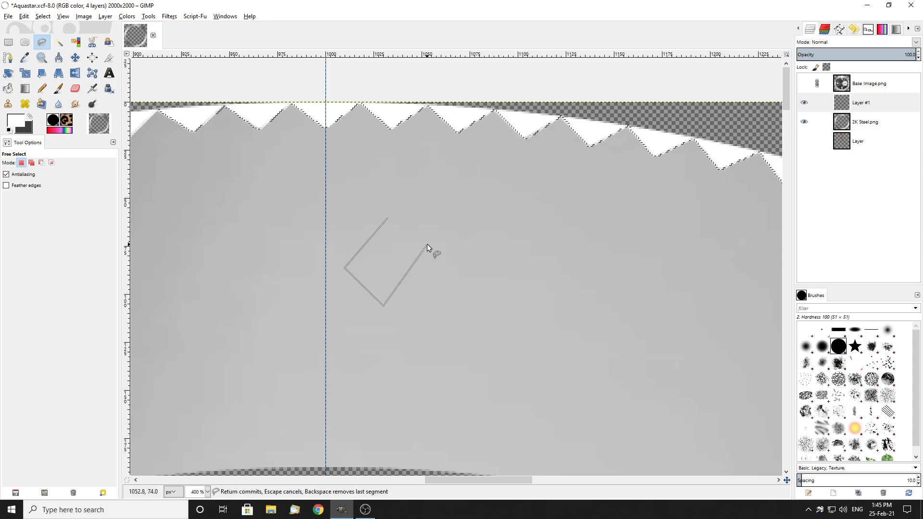
{"action": "left_click", "coordinate": [388, 219]}
{"action": "key", "text": "ctrl"}
{"action": "key", "text": "ctrl+z"}
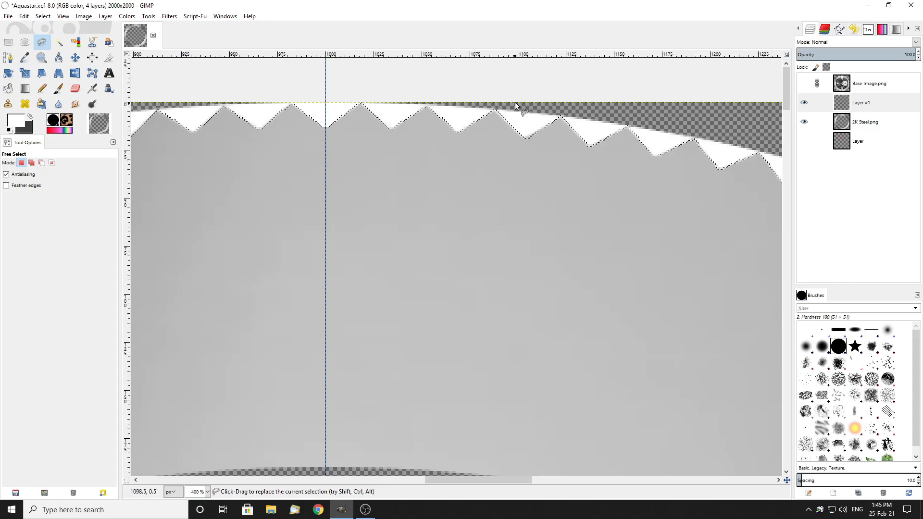
Try two small adjoining Free Select polygons in the middle of the steel band, and undo them.
{"action": "left_click", "coordinate": [384, 305]}
{"action": "left_click", "coordinate": [365, 324]}
{"action": "left_click", "coordinate": [381, 335]}
{"action": "left_click", "coordinate": [400, 328]}
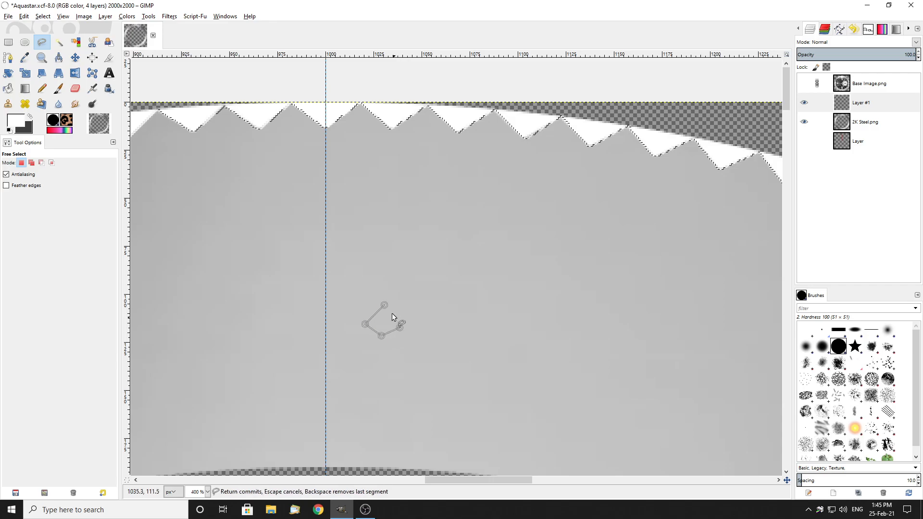
{"action": "left_click", "coordinate": [384, 305]}
{"action": "key", "text": "Return"}
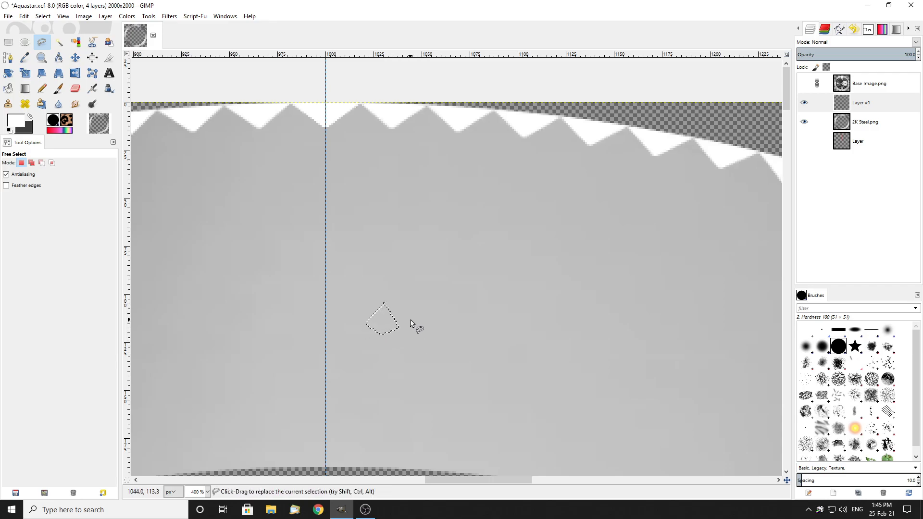
{"action": "left_click", "coordinate": [399, 328]}
{"action": "left_click", "coordinate": [422, 341]}
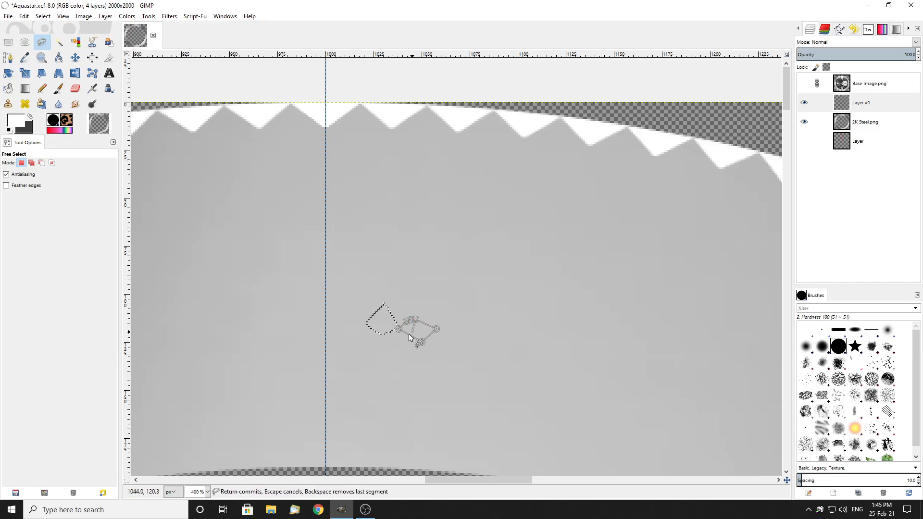
{"action": "key", "text": "ctrl+z"}
Try a large Free Select outline combining straight and freehand segments below the teeth in replace mode, and undo it.
{"action": "left_click", "coordinate": [21, 163]}
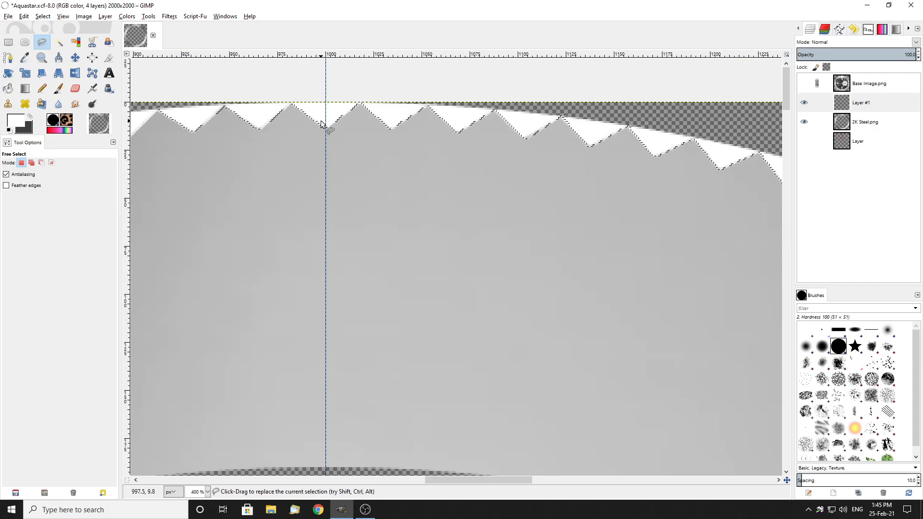
{"action": "left_click", "coordinate": [406, 199]}
{"action": "left_click", "coordinate": [495, 193]}
{"action": "left_click", "coordinate": [554, 233]}
{"action": "left_click", "coordinate": [587, 296]}
{"action": "left_click", "coordinate": [551, 343]}
{"action": "left_click", "coordinate": [457, 354]}
{"action": "left_click", "coordinate": [380, 347]}
{"action": "mouse_move", "coordinate": [366, 341]}
{"action": "left_mouse_down"}
{"action": "mouse_move", "coordinate": [333, 302]}
{"action": "mouse_move", "coordinate": [331, 272]}
{"action": "mouse_move", "coordinate": [338, 242]}
{"action": "mouse_move", "coordinate": [375, 218]}
{"action": "left_mouse_up"}
{"action": "left_click", "coordinate": [382, 212]}
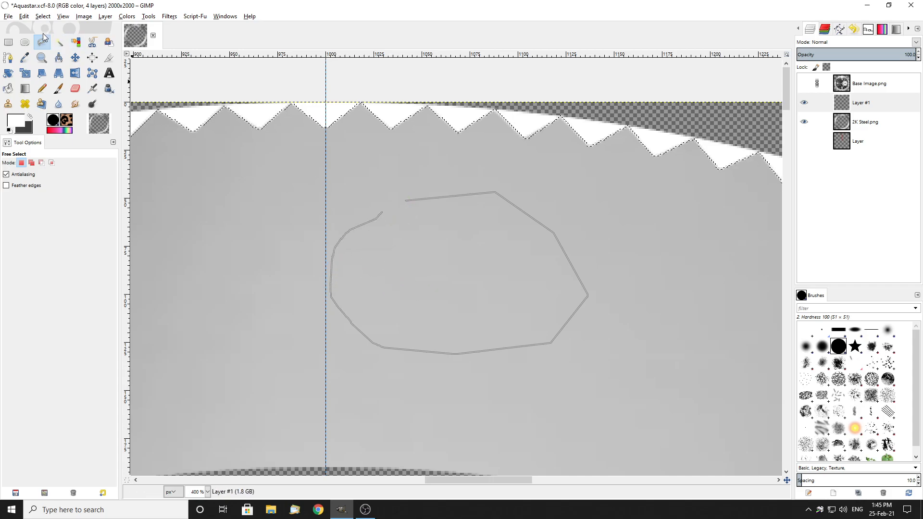
{"action": "left_click", "coordinate": [405, 200]}
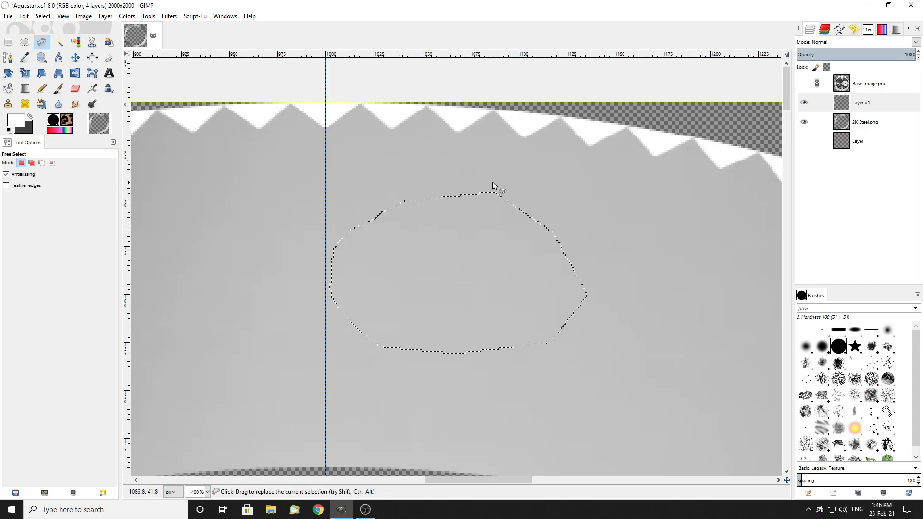
{"action": "key", "text": "ctrl+z"}
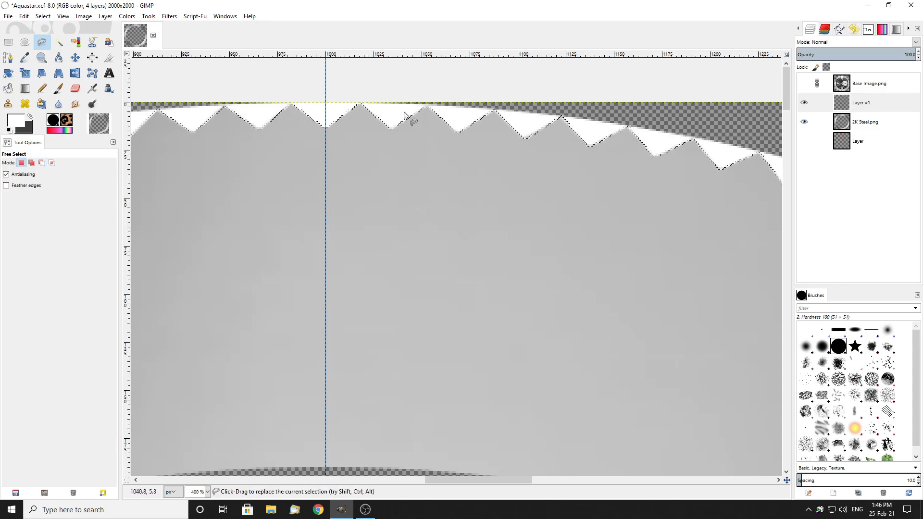
Hide Layer #1 and move it below the 2K Steel.png layer.
{"action": "left_click", "coordinate": [806, 106]}
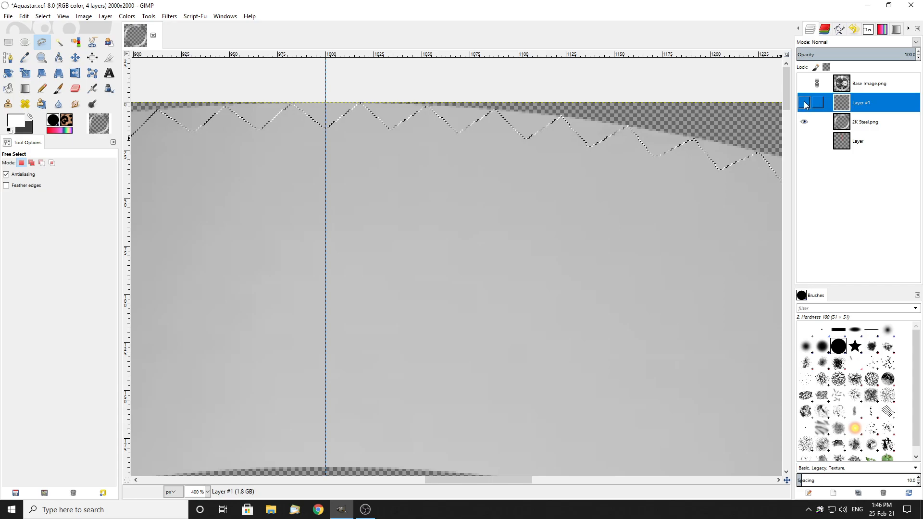
{"action": "left_click_drag", "start_coordinate": [870, 102], "coordinate": [882, 129]}
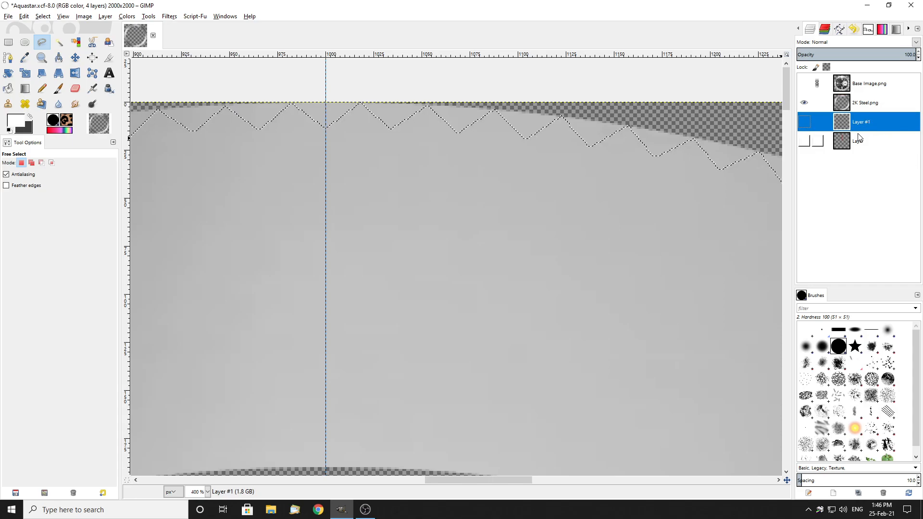
Invert the tooth-outline selection and delete the area outside it from the 2K Steel.png layer.
{"action": "left_click", "coordinate": [881, 102]}
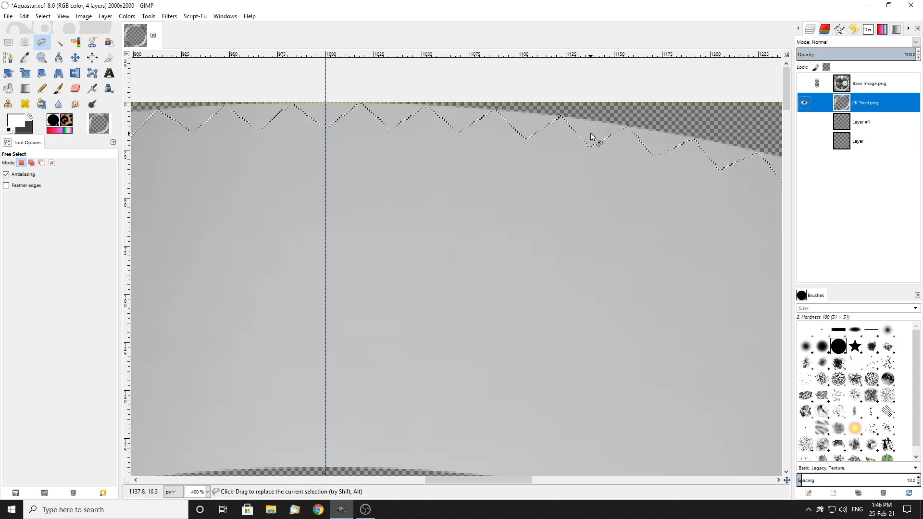
{"action": "key", "text": "Delete"}
{"action": "key", "text": "ctrl+z"}
{"action": "key", "text": "ctrl+i"}
{"action": "key", "text": "Delete"}
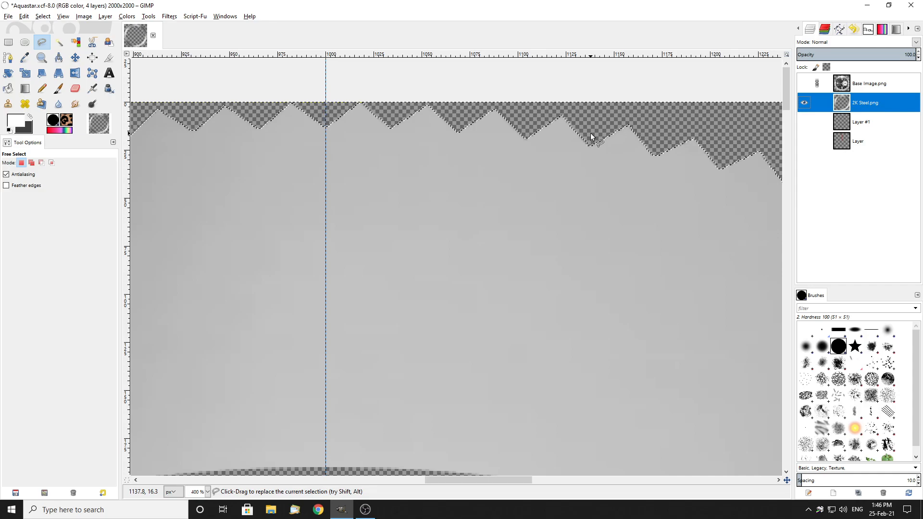
Examine the cut tooth edges up close on both sides of the vertical guide.
{"action": "scroll", "coordinate": [466, 133], "scroll_direction": "up", "scroll_amount": 6, "text": "ctrl"}
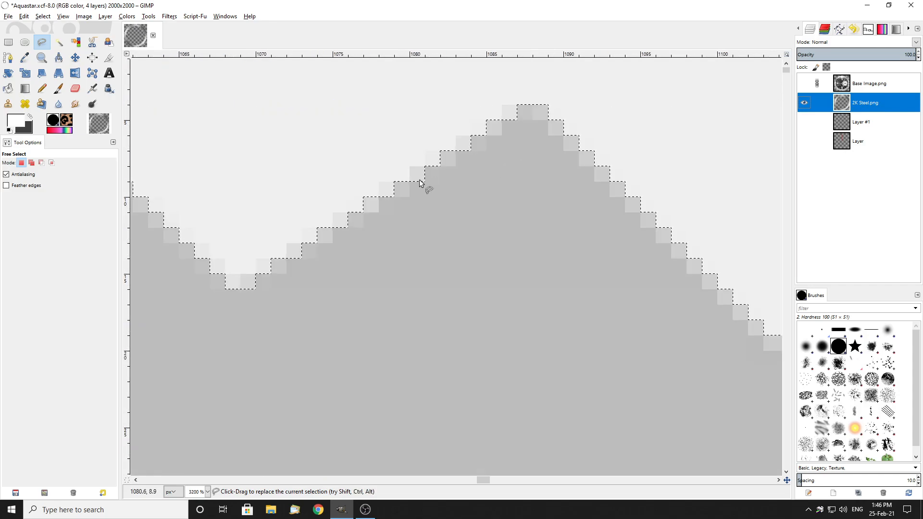
{"action": "scroll", "coordinate": [258, 280], "scroll_direction": "down", "scroll_amount": 2, "text": "ctrl"}
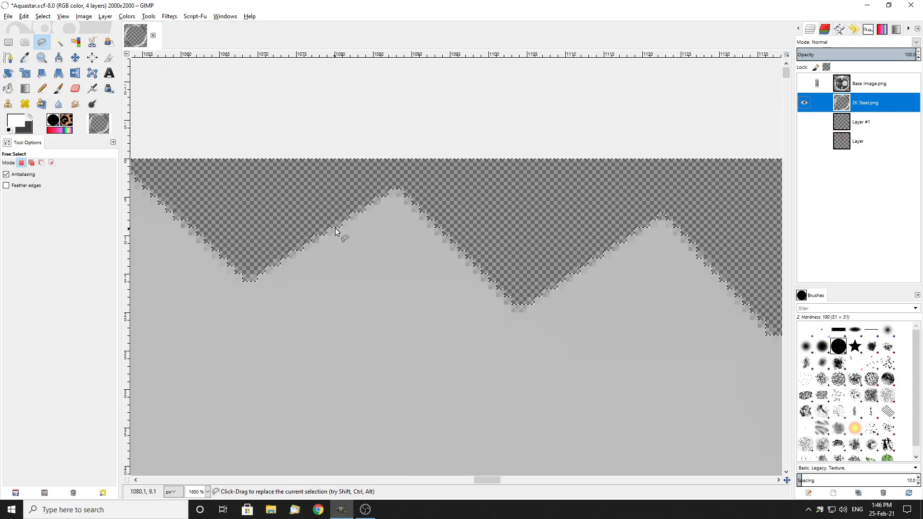
{"action": "scroll", "coordinate": [474, 261], "scroll_direction": "down", "scroll_amount": 3, "text": "ctrl"}
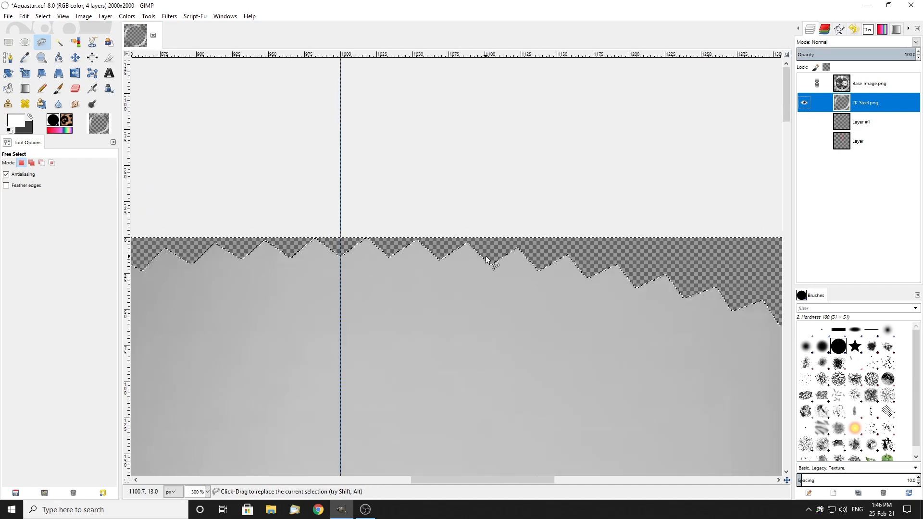
{"action": "scroll", "coordinate": [458, 254], "scroll_direction": "up", "scroll_amount": 2, "text": "ctrl"}
{"action": "scroll", "coordinate": [247, 286], "scroll_direction": "up", "scroll_amount": 1, "text": "ctrl"}
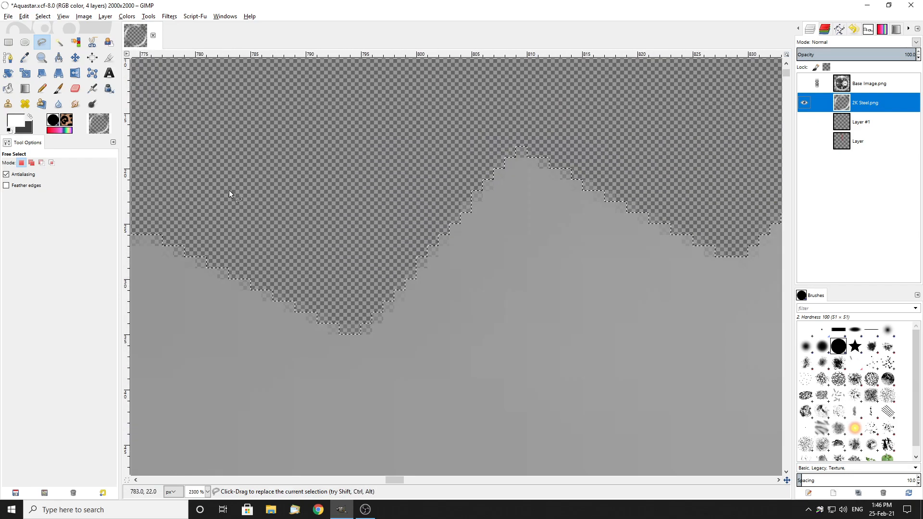
{"action": "scroll", "coordinate": [392, 218], "scroll_direction": "down", "scroll_amount": 2, "text": "ctrl"}
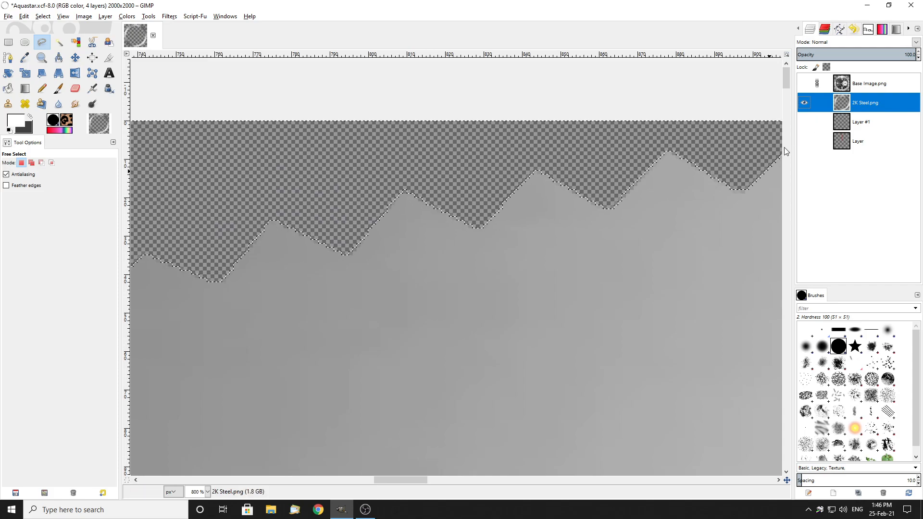
Compare the cut steel edge with the white teeth by toggling the visibility of Layer #1 and 2K Steel.png.
{"action": "left_click", "coordinate": [803, 122]}
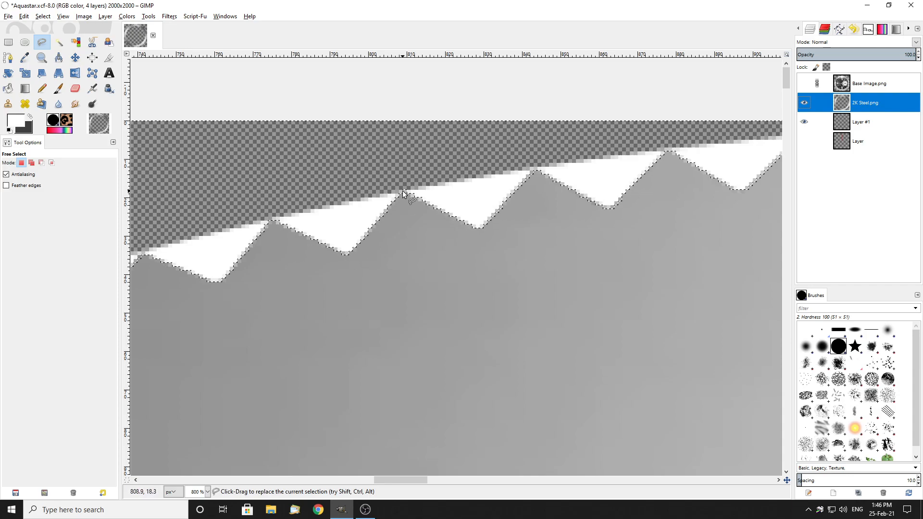
{"action": "scroll", "coordinate": [403, 193], "scroll_direction": "up", "scroll_amount": 1}
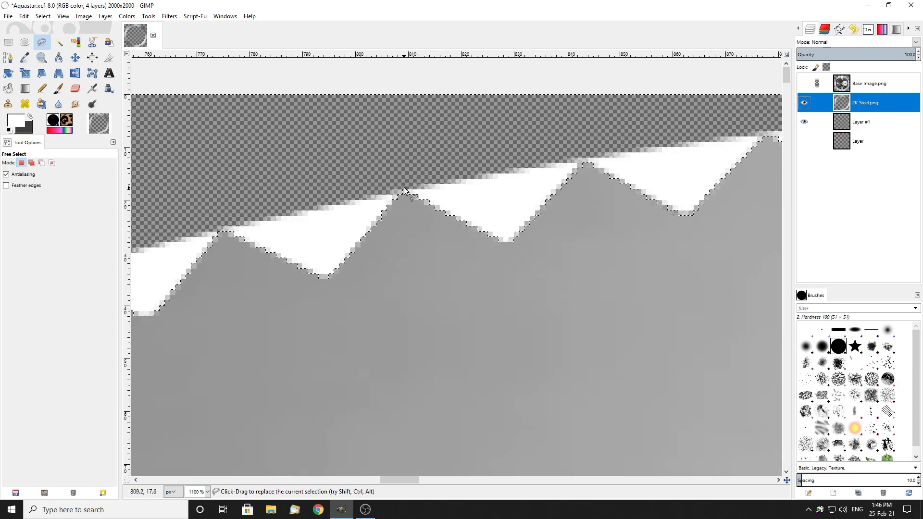
{"action": "left_click", "coordinate": [804, 102]}
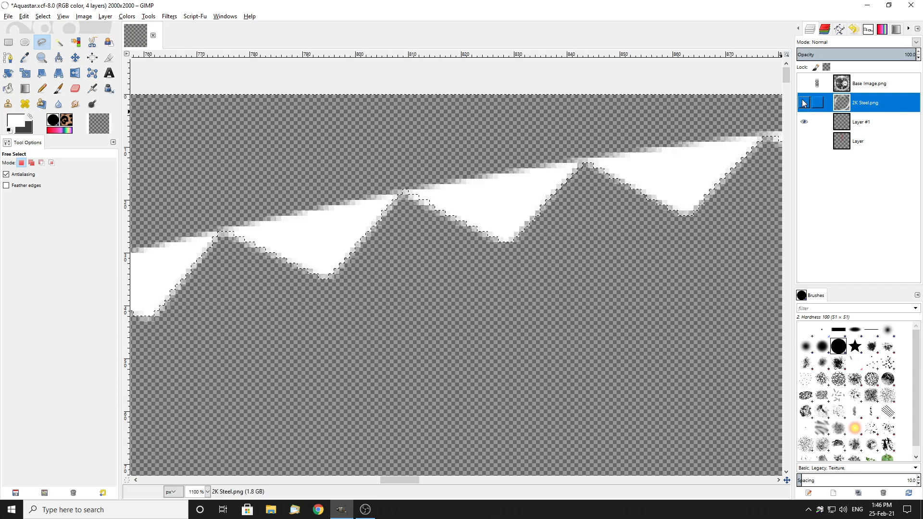
{"action": "left_click", "coordinate": [804, 122]}
{"action": "left_click", "coordinate": [804, 102]}
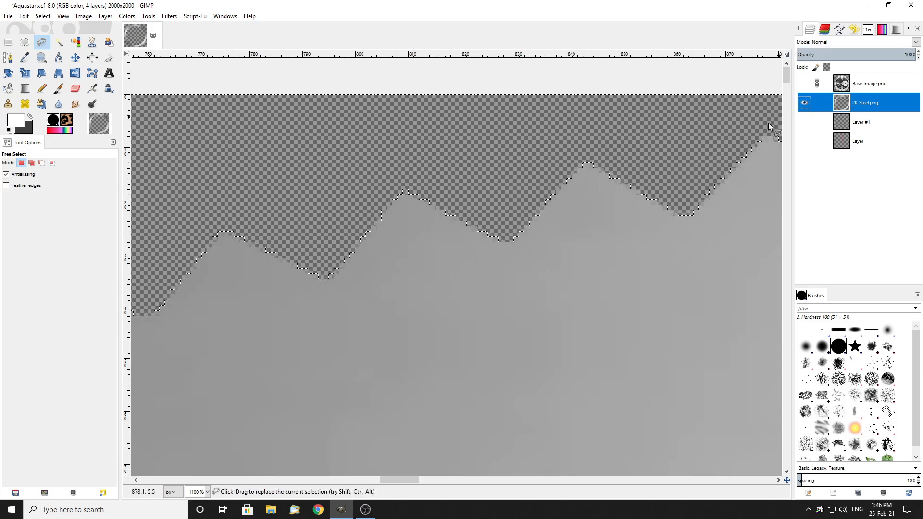
Clear the selection with the Rectangle Select tool and check the serrated edge along the ring's left side.
{"action": "scroll", "coordinate": [413, 260], "scroll_direction": "down", "scroll_amount": 7}
{"action": "scroll", "coordinate": [321, 232], "scroll_direction": "down", "scroll_amount": 2}
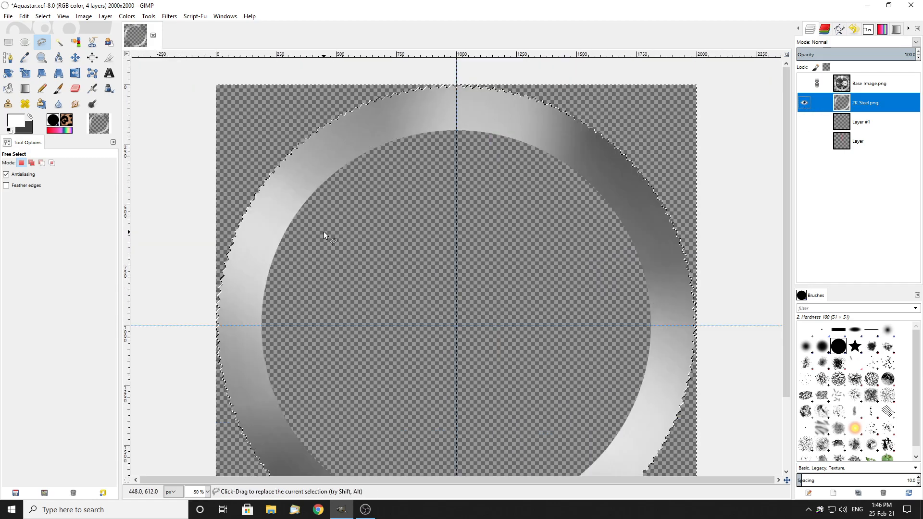
{"action": "left_click", "coordinate": [8, 42]}
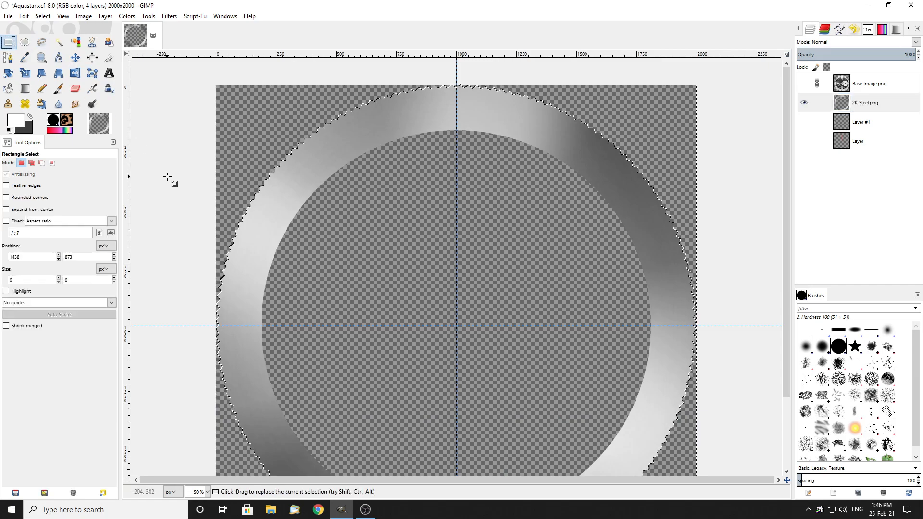
{"action": "scroll", "coordinate": [259, 134], "scroll_direction": "up", "scroll_amount": 8}
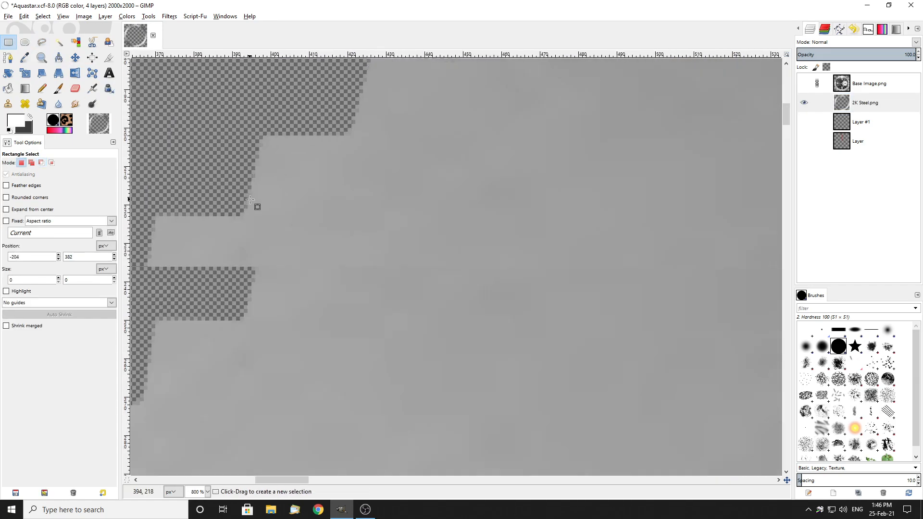
{"action": "scroll", "coordinate": [249, 198], "scroll_direction": "down", "scroll_amount": 3}
{"action": "scroll", "coordinate": [560, 274], "scroll_direction": "down", "scroll_amount": 15}
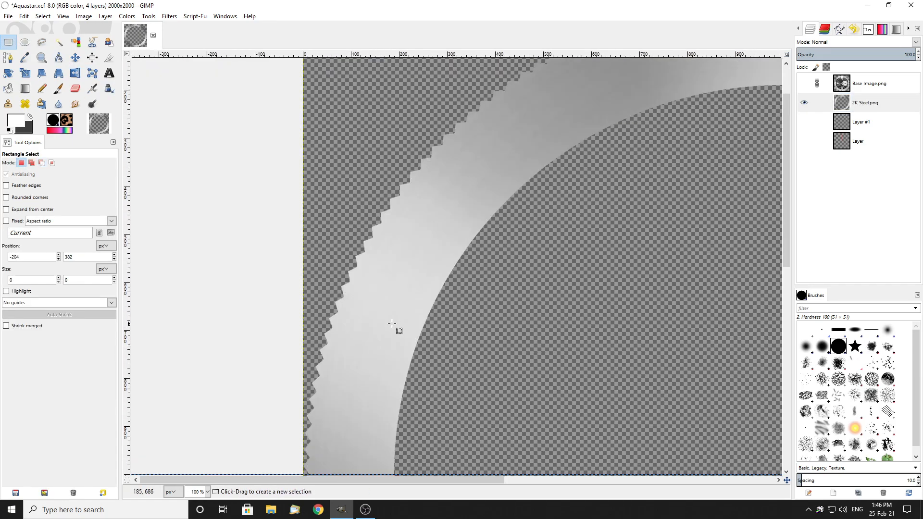
{"action": "scroll", "coordinate": [373, 272], "scroll_direction": "up", "scroll_amount": 2, "text": "ctrl"}
{"action": "scroll", "coordinate": [372, 271], "scroll_direction": "up", "scroll_amount": 6, "text": "ctrl"}
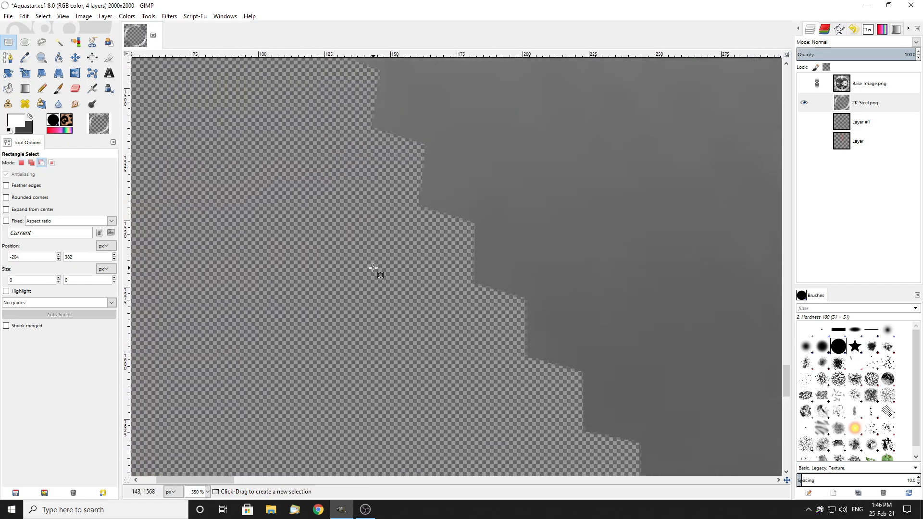
Examine the serrated edge up close around the ring's lower and upper parts.
{"action": "scroll", "coordinate": [332, 280], "scroll_direction": "down", "scroll_amount": 1, "text": "ctrl"}
{"action": "scroll", "coordinate": [327, 278], "scroll_direction": "up", "scroll_amount": 2, "text": "ctrl"}
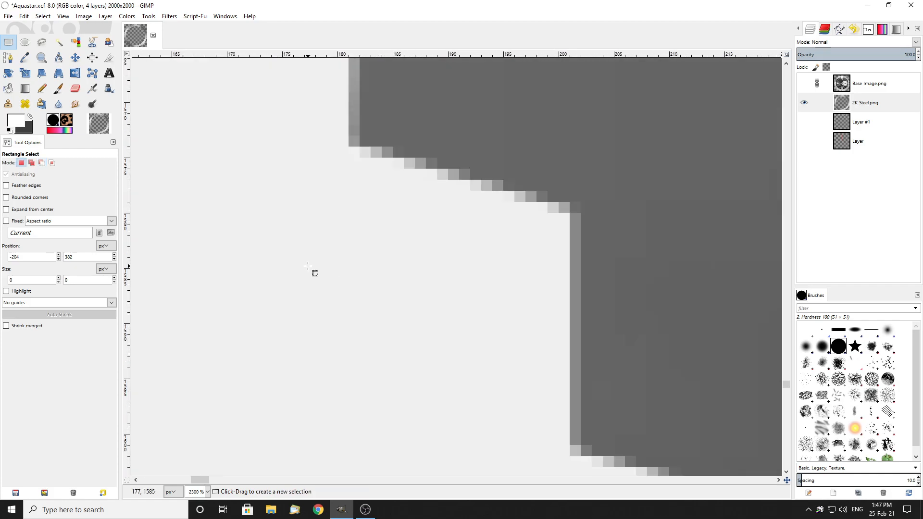
{"action": "scroll", "coordinate": [538, 318], "scroll_direction": "down", "scroll_amount": 6, "text": "ctrl"}
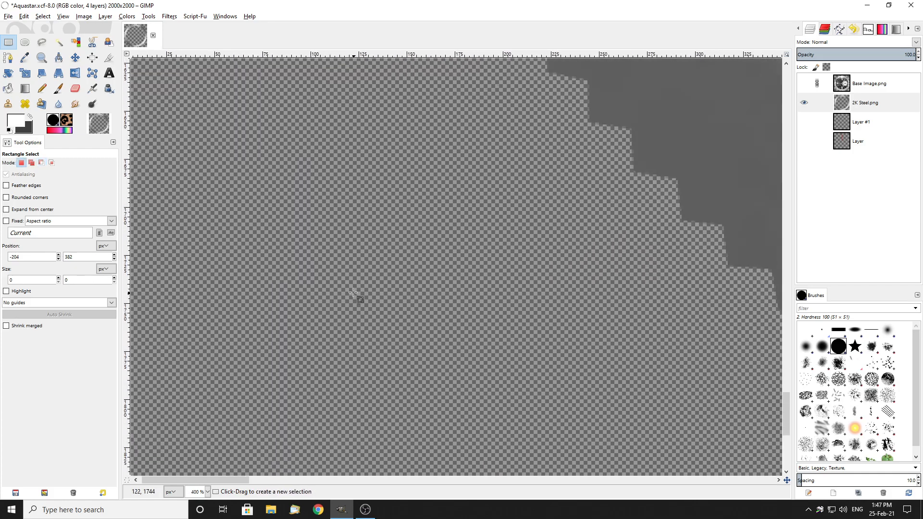
{"action": "scroll", "coordinate": [663, 356], "scroll_direction": "up", "scroll_amount": 5, "text": "ctrl"}
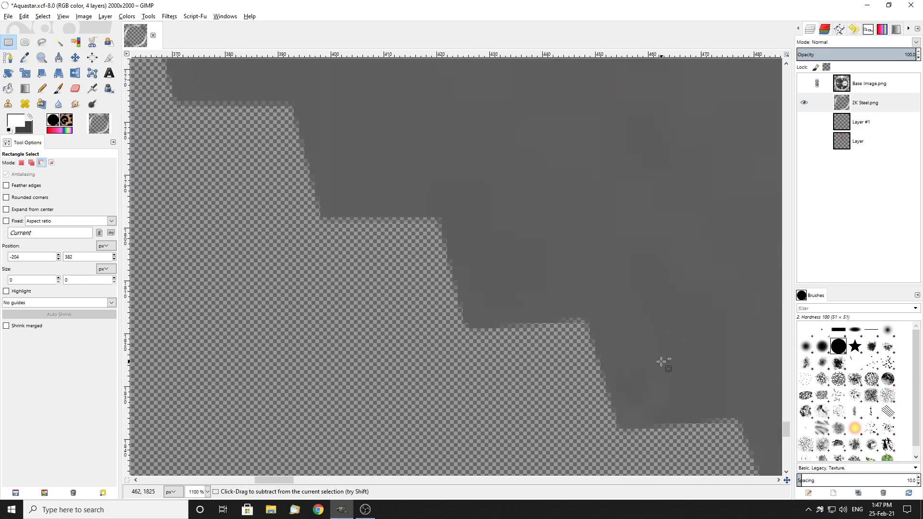
{"action": "scroll", "coordinate": [485, 326], "scroll_direction": "down", "scroll_amount": 8, "text": "ctrl"}
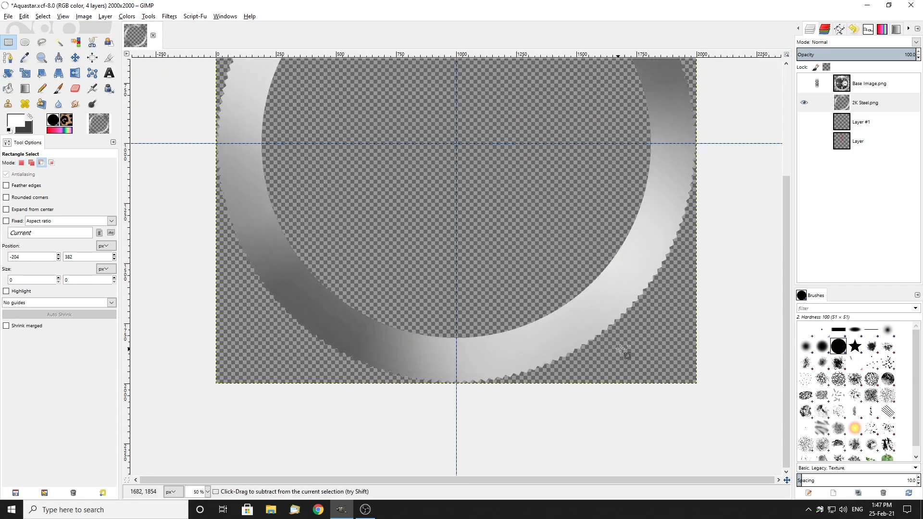
{"action": "scroll", "coordinate": [663, 281], "scroll_direction": "up", "scroll_amount": 5, "text": "ctrl"}
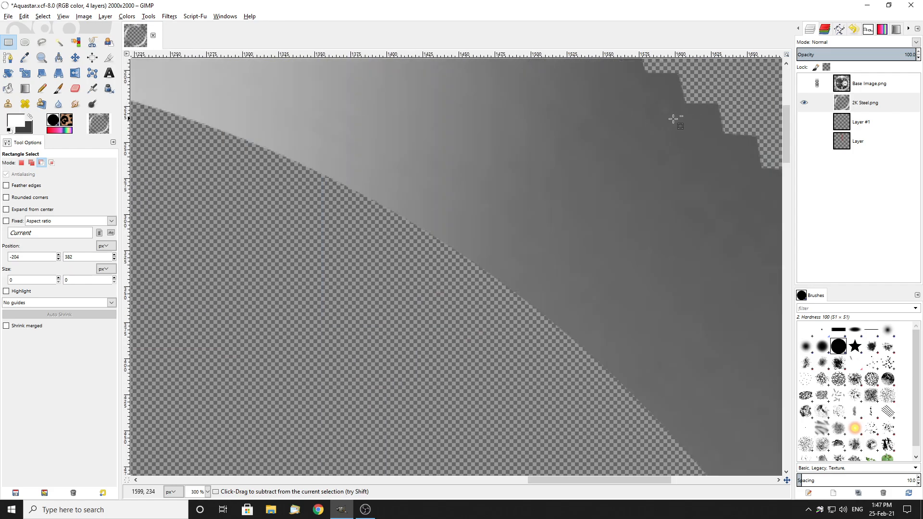
{"action": "scroll", "coordinate": [730, 124], "scroll_direction": "down", "scroll_amount": 6, "text": "ctrl"}
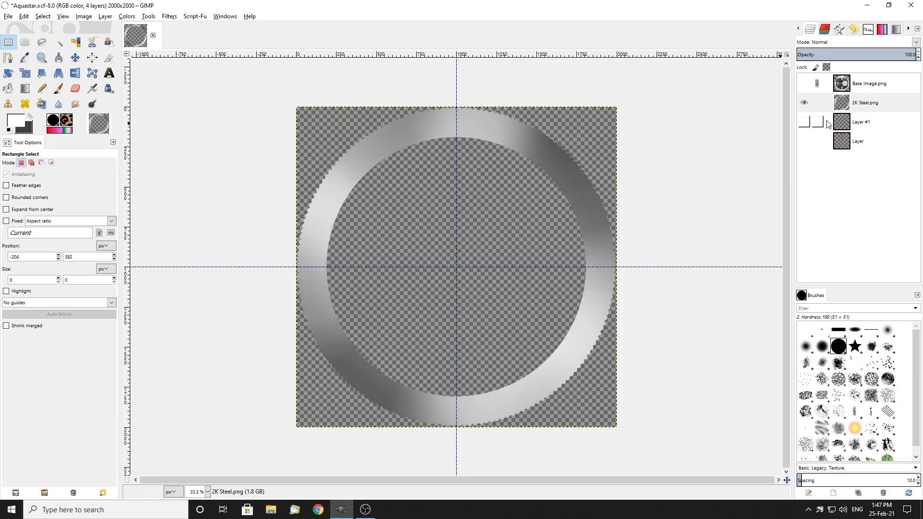
{"action": "left_click", "coordinate": [106, 16]}
{"action": "mouse_move", "coordinate": [132, 203]}
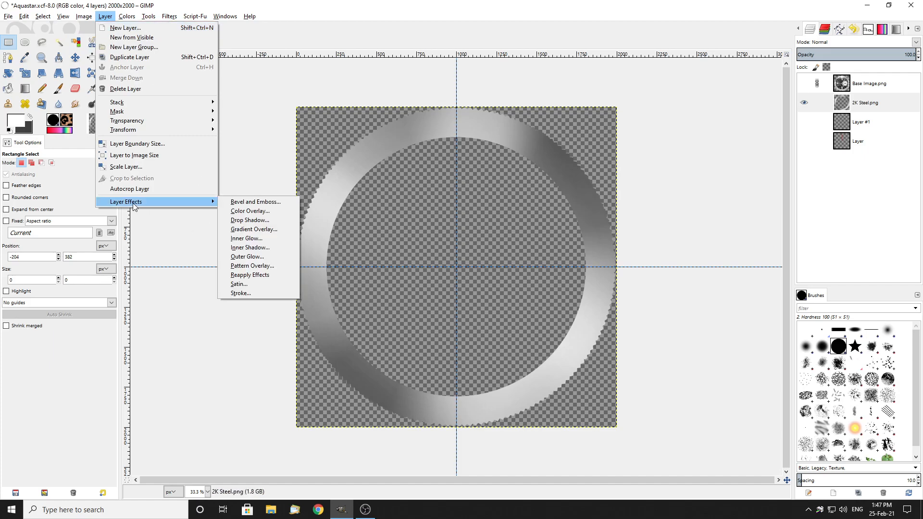
{"action": "left_click", "coordinate": [246, 203]}
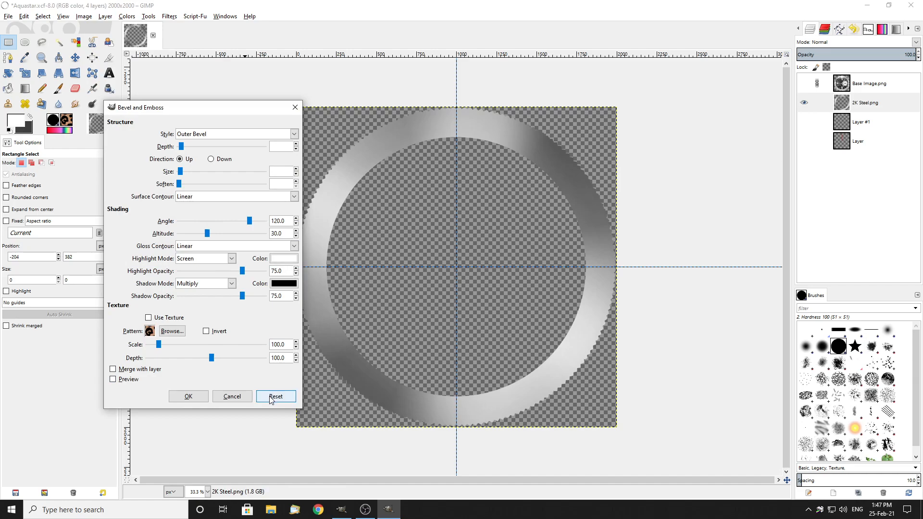
{"action": "left_click", "coordinate": [235, 397]}
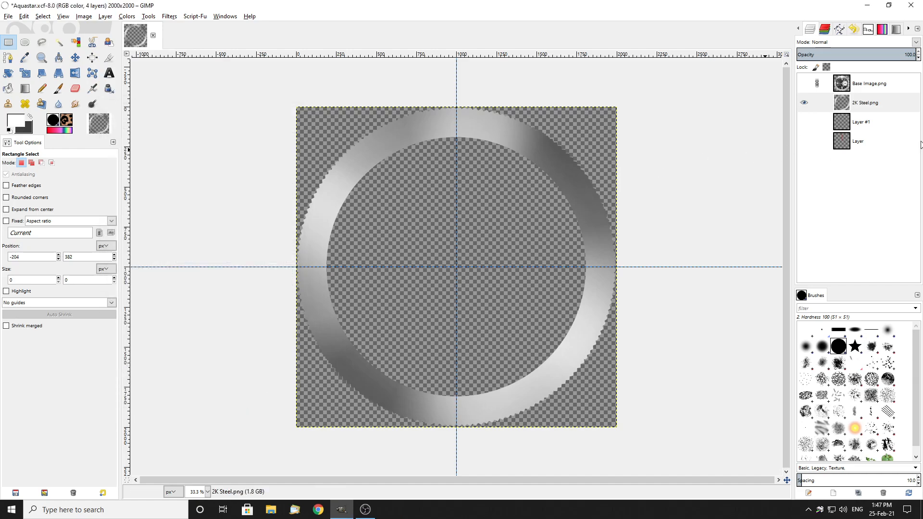
Hide 2K Steel.png and paste a copy of its ring into a new transparent layer directly above it.
{"action": "left_click", "coordinate": [885, 107]}
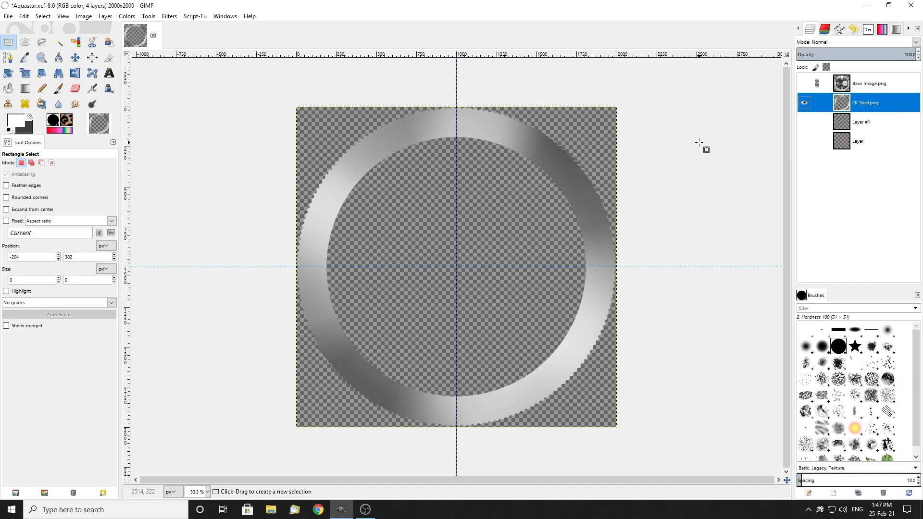
{"action": "left_click", "coordinate": [808, 105]}
{"action": "right_click", "coordinate": [877, 103]}
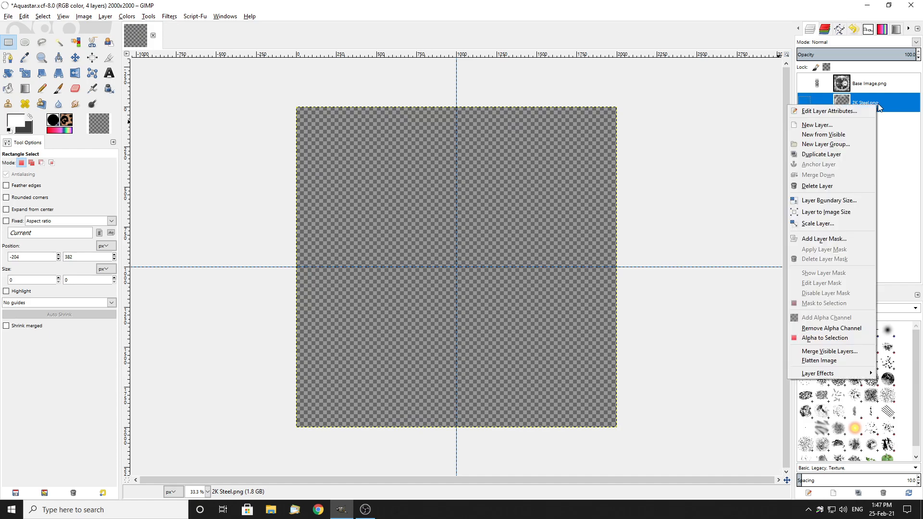
{"action": "left_click", "coordinate": [831, 132]}
{"action": "left_click", "coordinate": [821, 203]}
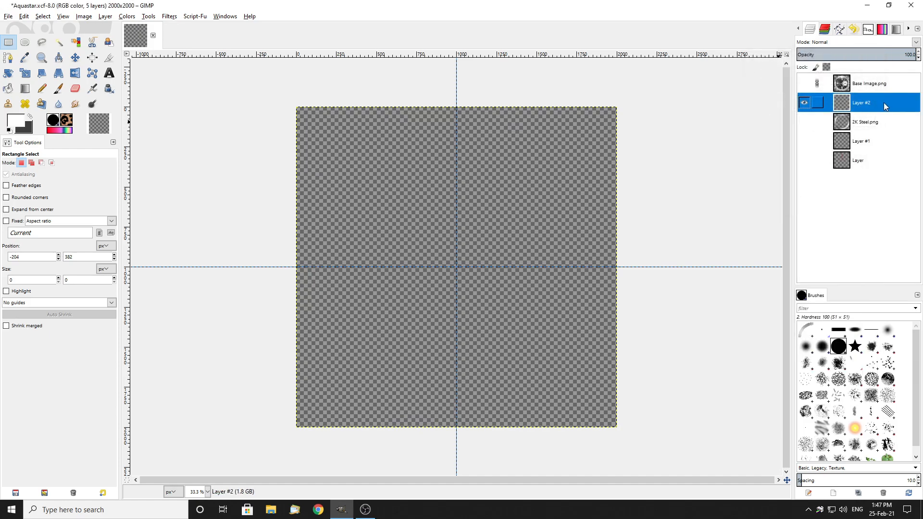
{"action": "key", "text": "ctrl+v"}
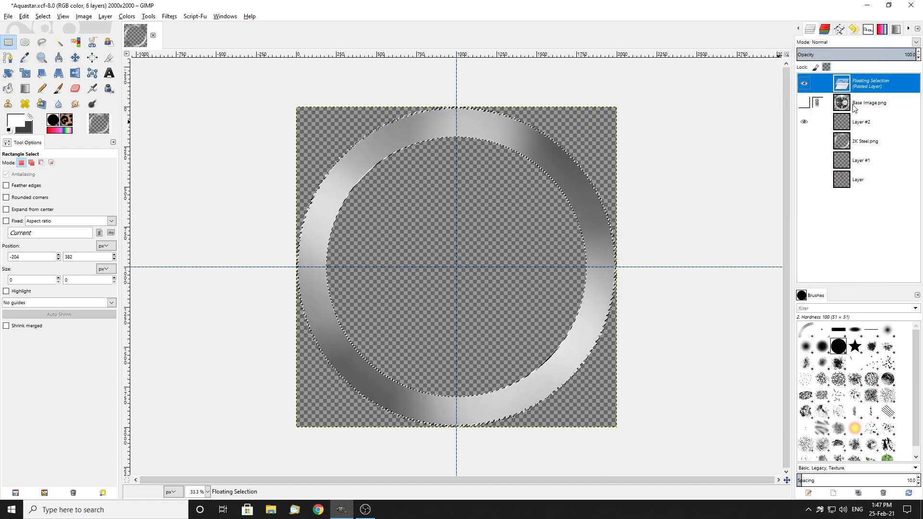
{"action": "left_click", "coordinate": [158, 114]}
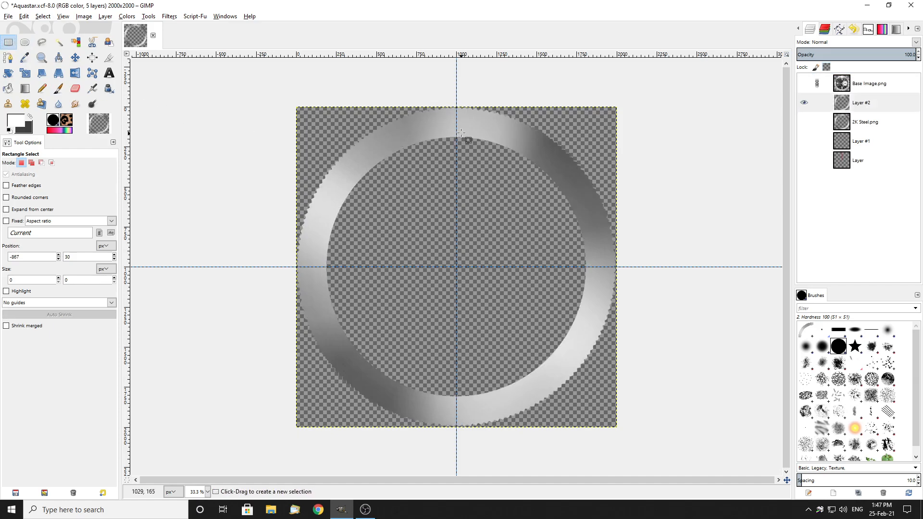
Compare the pasted ring on Layer #2 with 2K Steel.png at 100% by toggling their visibility, leaving only Layer #2 shown.
{"action": "key", "text": "1"}
{"action": "left_click", "coordinate": [804, 103]}
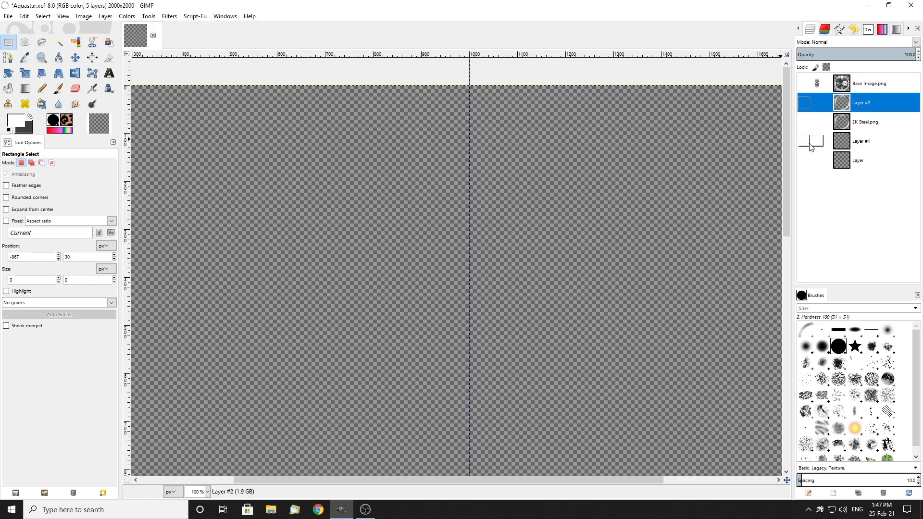
{"action": "left_click", "coordinate": [804, 122]}
{"action": "left_click", "coordinate": [803, 121]}
{"action": "double_click", "coordinate": [805, 109]}
{"action": "left_click", "coordinate": [804, 103]}
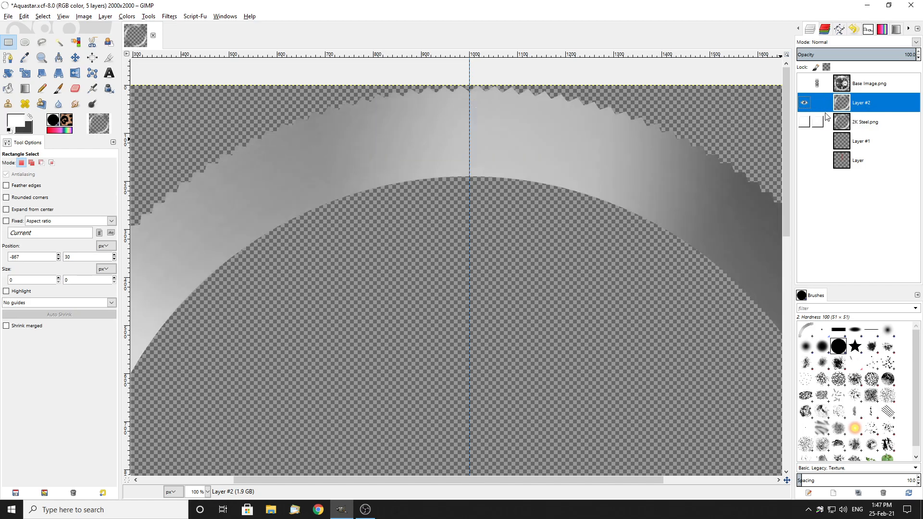
{"action": "scroll", "coordinate": [577, 206], "scroll_direction": "down", "scroll_amount": 2}
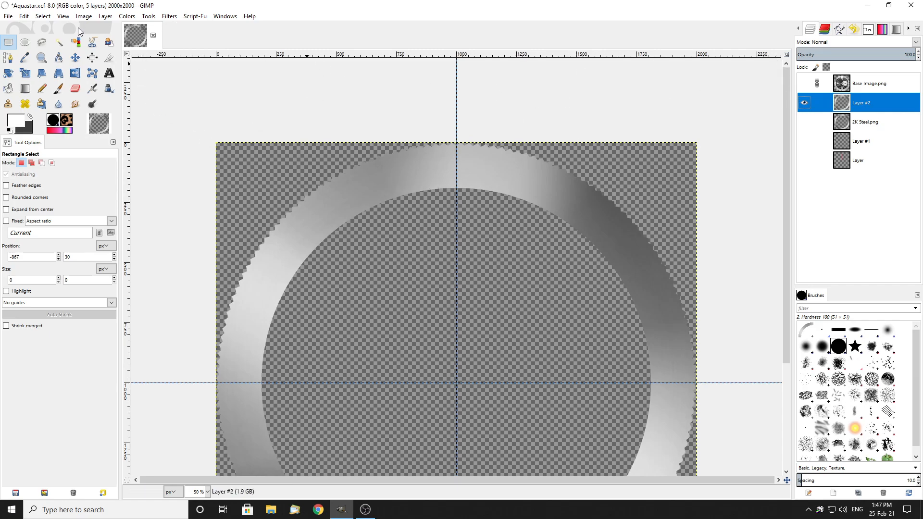
Set up a Bevel and Emboss effect for Layer #2 as Inner Bevel with depth 10, size 6 and soften 4.
{"action": "left_click", "coordinate": [102, 17]}
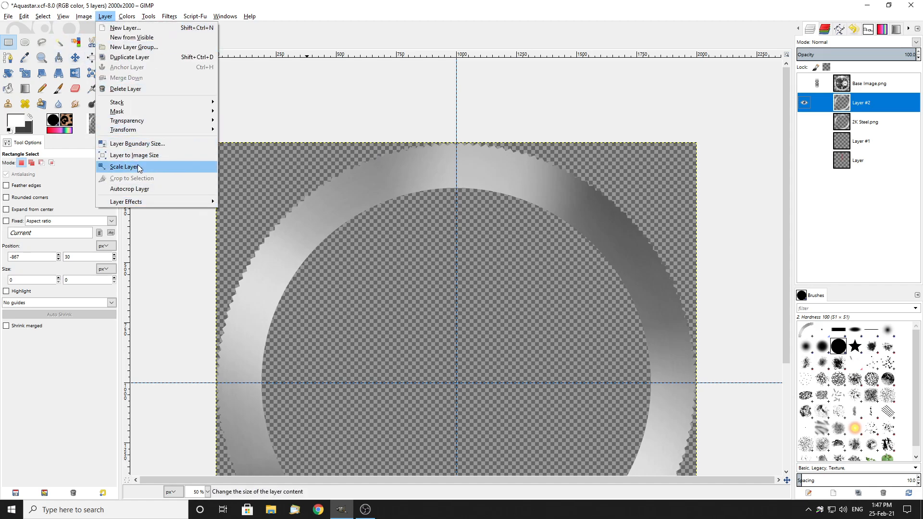
{"action": "mouse_move", "coordinate": [127, 201]}
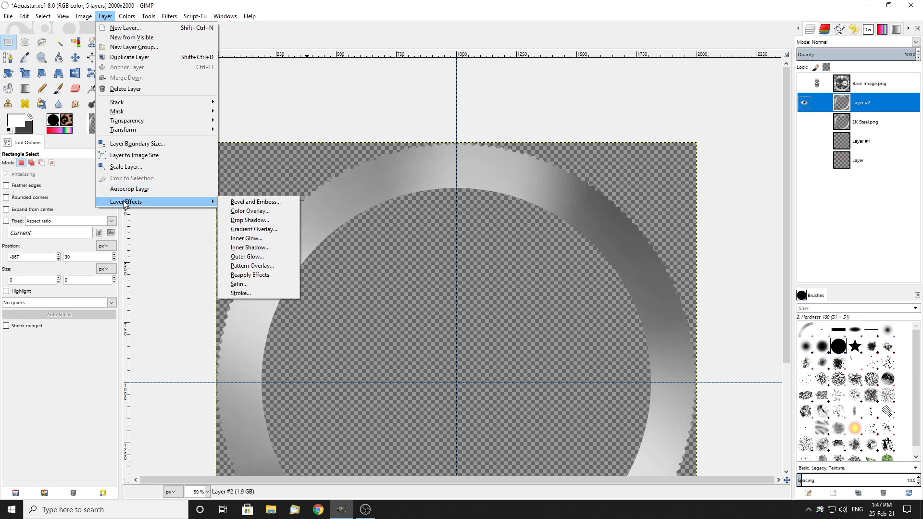
{"action": "left_click", "coordinate": [252, 202]}
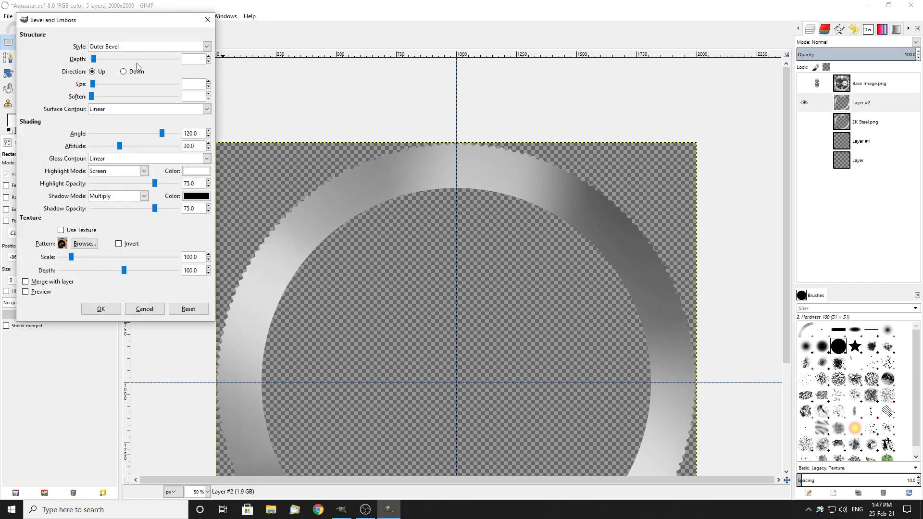
{"action": "left_click", "coordinate": [123, 48]}
{"action": "left_click", "coordinate": [120, 70]}
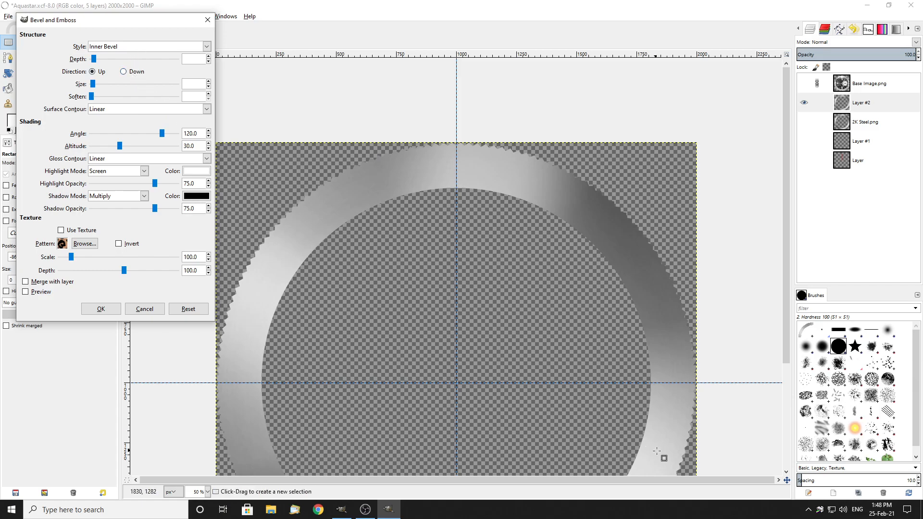
{"action": "left_click", "coordinate": [207, 56]}
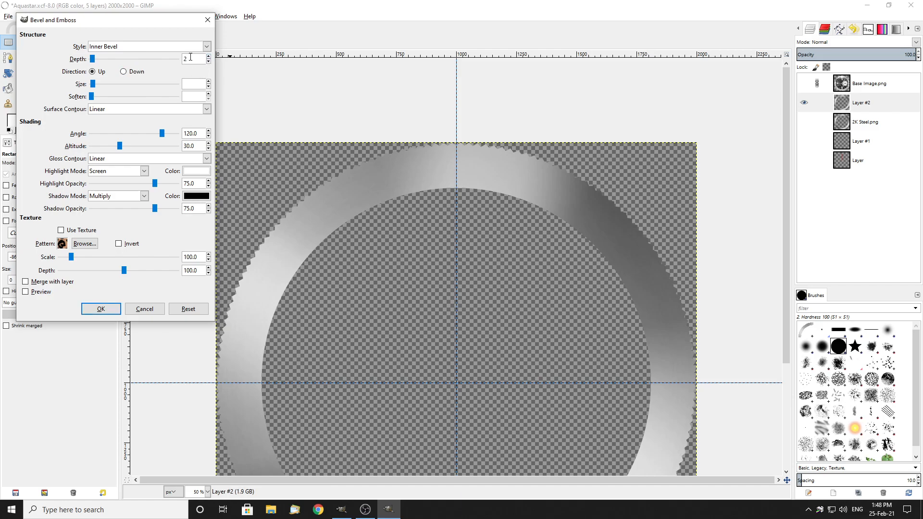
{"action": "type", "text": "10"}
{"action": "key", "text": "Tab"}
Set the bevel's highlight opacity to 81.4 and shadow opacity to 39.5, and apply it merged with the layer.
{"action": "left_click_drag", "start_coordinate": [155, 184], "coordinate": [159, 184]}
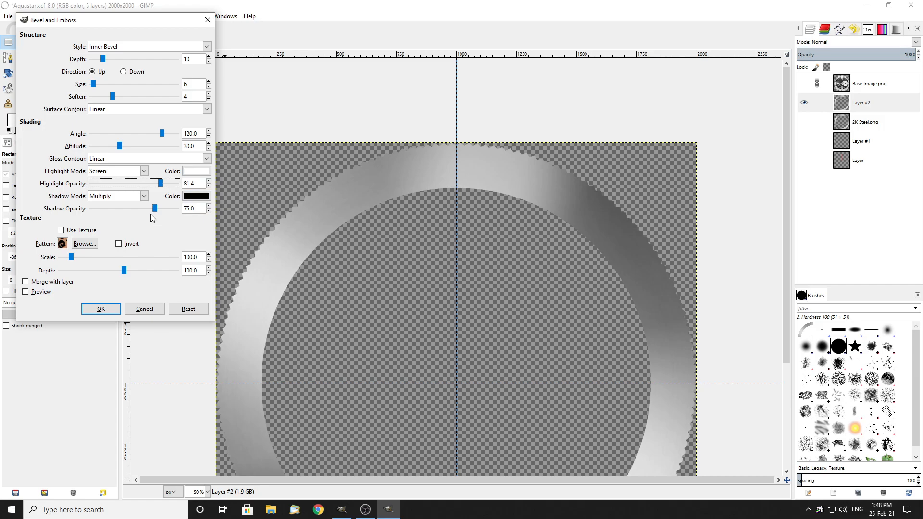
{"action": "left_click_drag", "start_coordinate": [156, 213], "coordinate": [124, 213]}
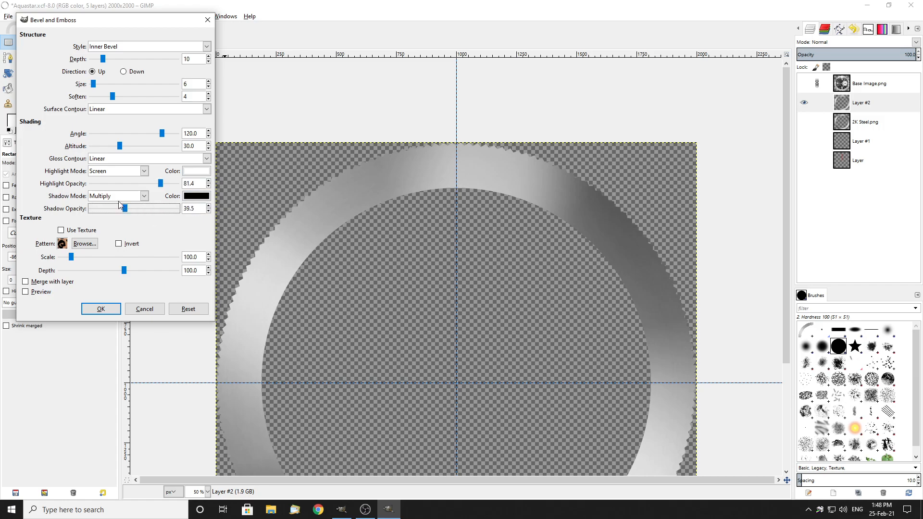
{"action": "left_click", "coordinate": [26, 282]}
{"action": "left_click", "coordinate": [110, 310]}
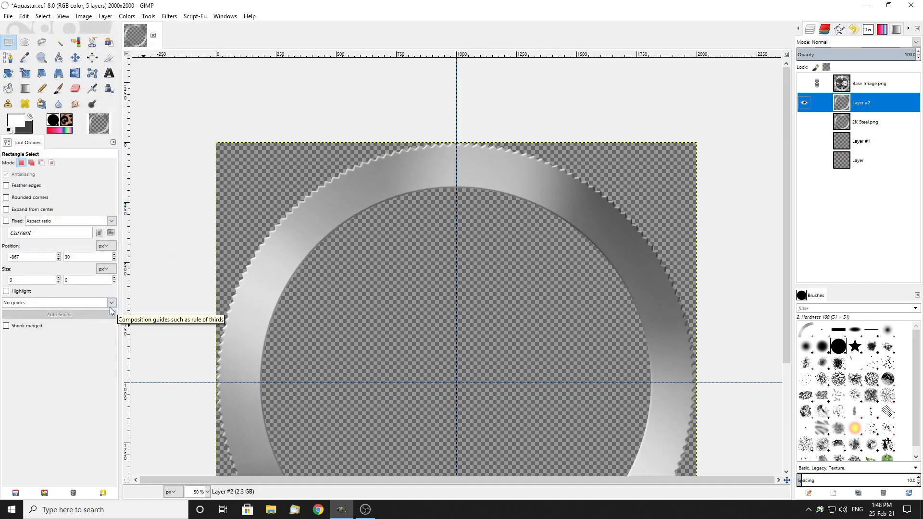
Examine the bevelled teeth and inner rim up close, and undo the bevel on Layer #2.
{"action": "scroll", "coordinate": [383, 188], "scroll_direction": "up", "scroll_amount": 3, "text": "ctrl"}
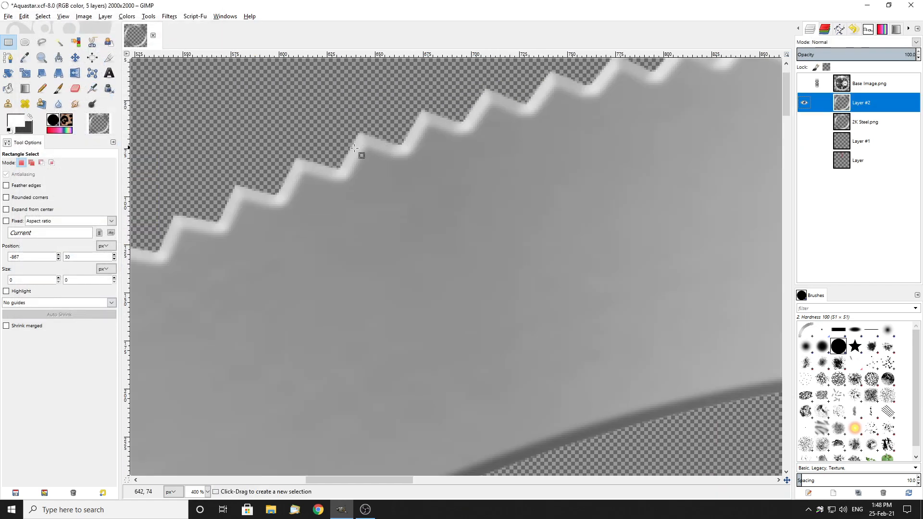
{"action": "scroll", "coordinate": [423, 183], "scroll_direction": "down", "scroll_amount": 3, "text": "ctrl"}
{"action": "scroll", "coordinate": [645, 206], "scroll_direction": "down", "scroll_amount": 3}
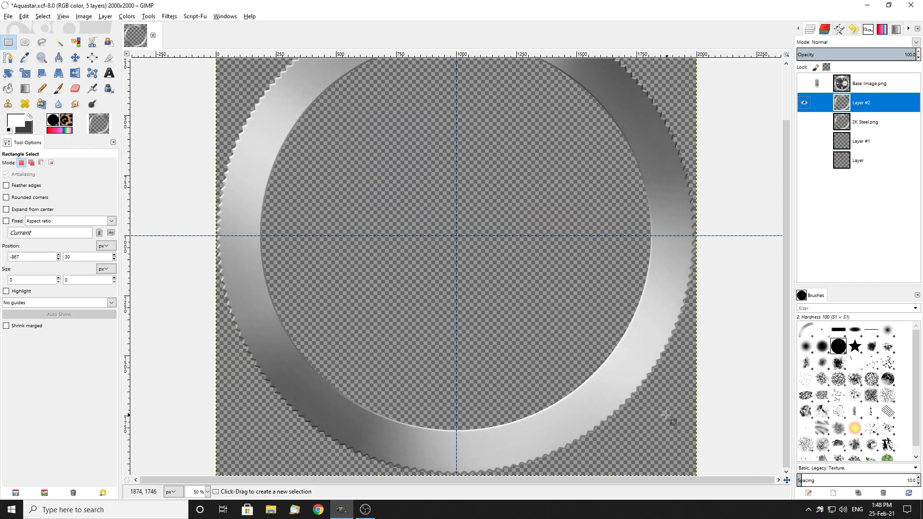
{"action": "scroll", "coordinate": [663, 423], "scroll_direction": "up", "scroll_amount": 3, "text": "ctrl"}
{"action": "scroll", "coordinate": [716, 423], "scroll_direction": "down", "scroll_amount": 1, "text": "ctrl"}
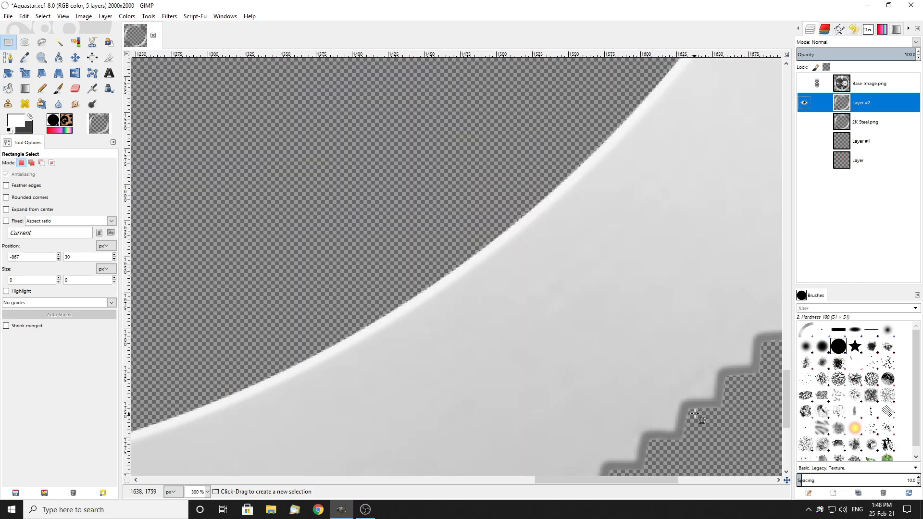
{"action": "scroll", "coordinate": [694, 404], "scroll_direction": "down", "scroll_amount": 2, "text": "ctrl"}
{"action": "scroll", "coordinate": [183, 95], "scroll_direction": "up", "scroll_amount": 5, "text": "ctrl"}
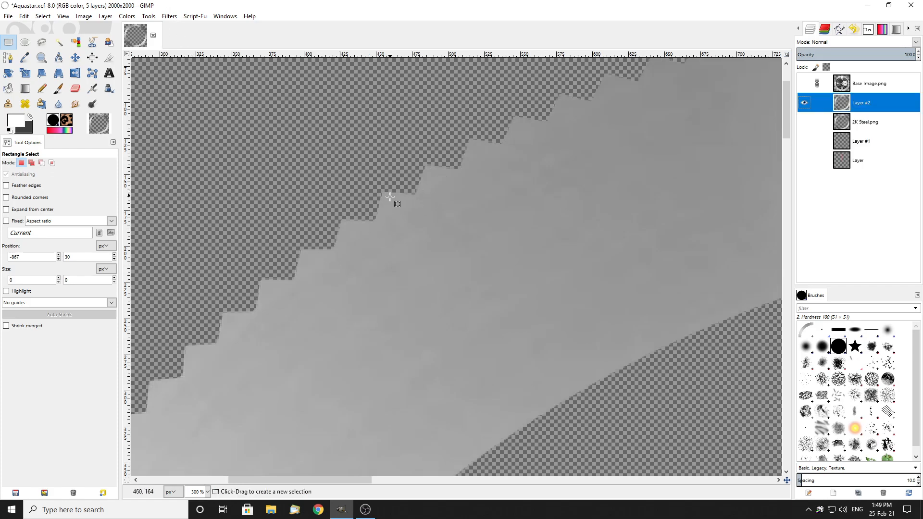
Apply a finer Inner Bevel to Layer #2 with depth 8, size 2 and soften 1, merged with the layer.
{"action": "left_click", "coordinate": [104, 17]}
{"action": "mouse_move", "coordinate": [126, 202]}
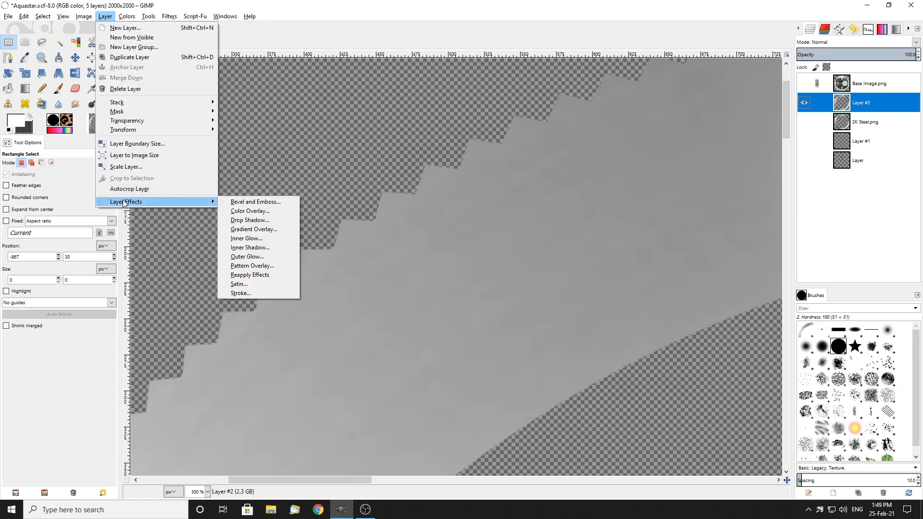
{"action": "left_click", "coordinate": [242, 202]}
{"action": "left_click", "coordinate": [208, 62]}
{"action": "left_click", "coordinate": [208, 62]}
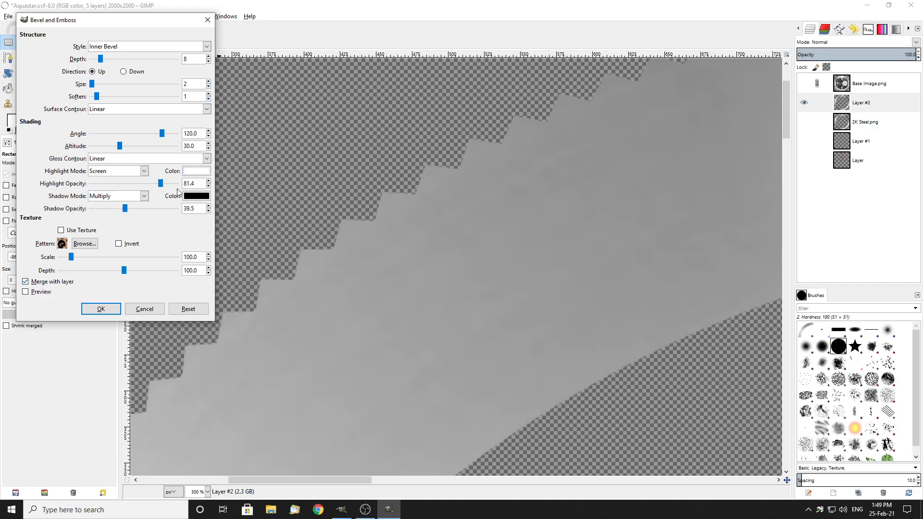
{"action": "left_click", "coordinate": [100, 309]}
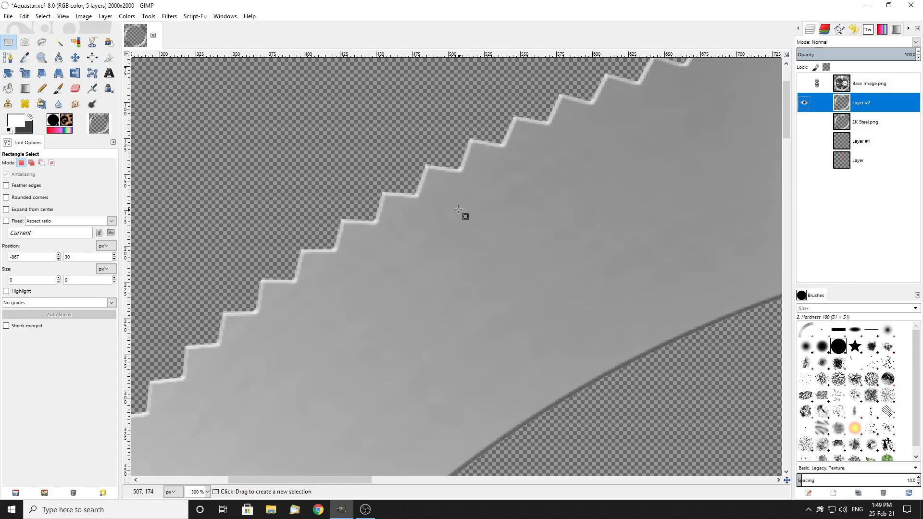
Inspect the finer bevel on the teeth and inner rim along the ring's upper and lower parts.
{"action": "scroll", "coordinate": [466, 212], "scroll_direction": "down", "scroll_amount": 4}
{"action": "scroll", "coordinate": [617, 194], "scroll_direction": "up", "scroll_amount": 7}
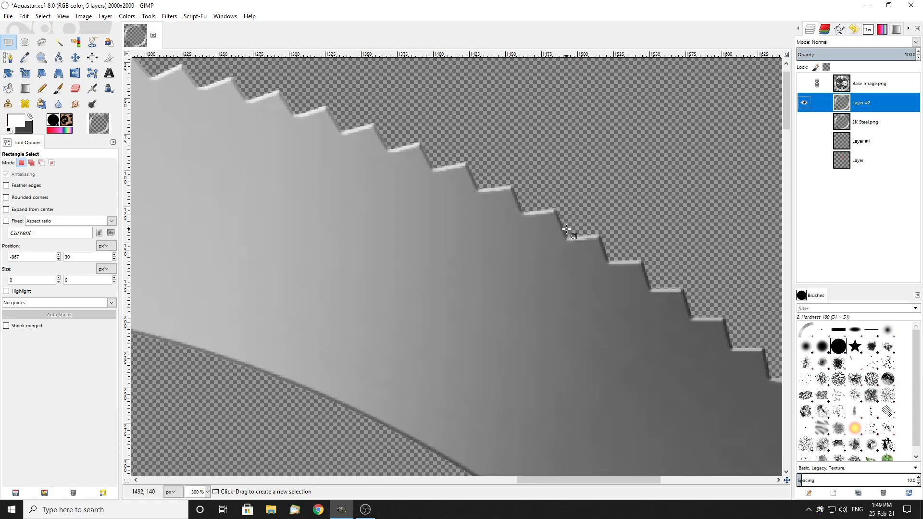
{"action": "scroll", "coordinate": [577, 228], "scroll_direction": "down", "scroll_amount": 5}
{"action": "scroll", "coordinate": [597, 233], "scroll_direction": "down", "scroll_amount": 4}
{"action": "scroll", "coordinate": [363, 387], "scroll_direction": "up", "scroll_amount": 4}
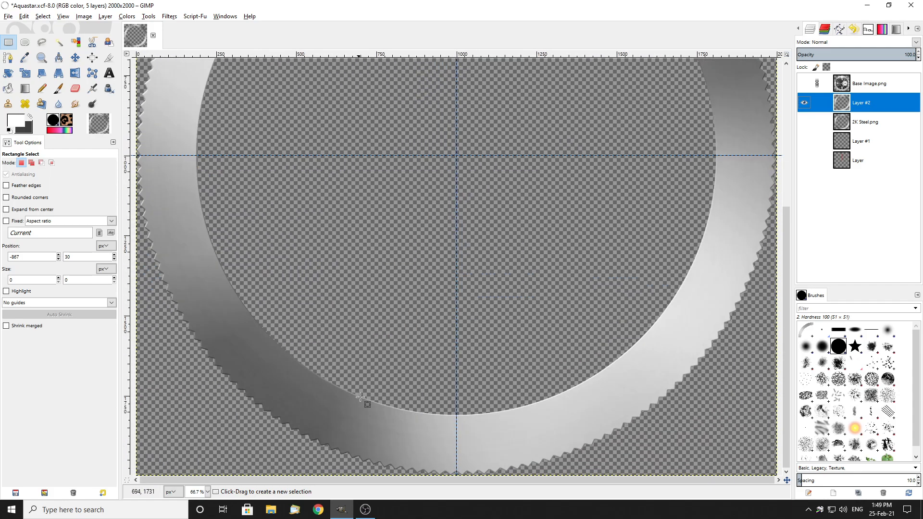
{"action": "scroll", "coordinate": [350, 448], "scroll_direction": "up", "scroll_amount": 3}
{"action": "scroll", "coordinate": [336, 432], "scroll_direction": "down", "scroll_amount": 5}
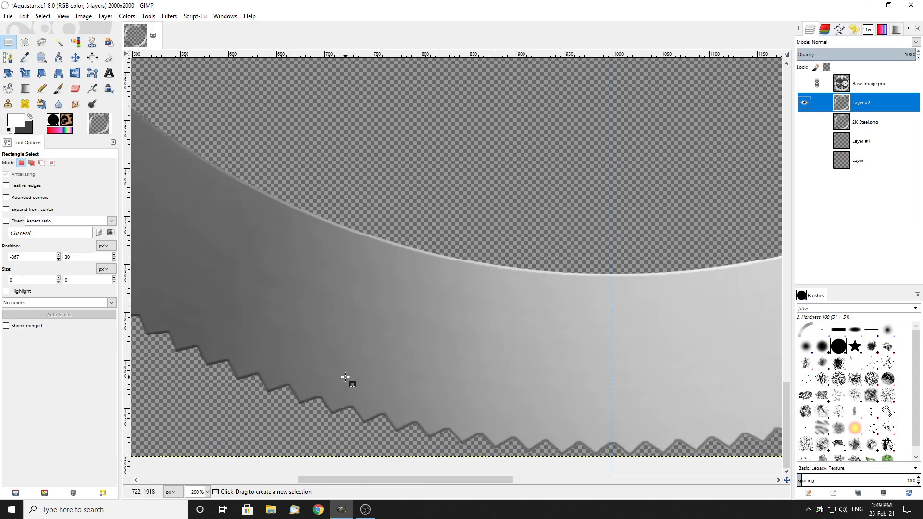
Inspect the bevelled ring and compare the inner rim of Layer #2 with the unbevelled 2K Steel.png layer.
{"action": "scroll", "coordinate": [346, 354], "scroll_direction": "up", "scroll_amount": 15}
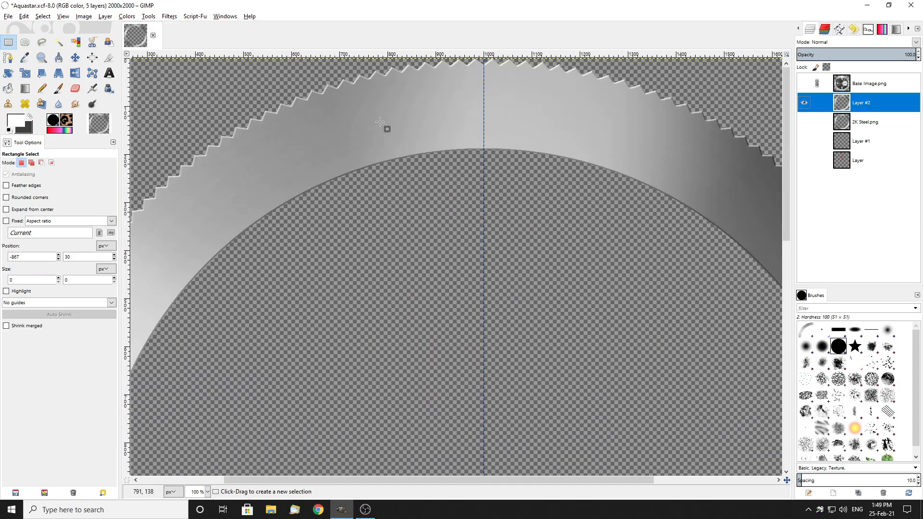
{"action": "scroll", "coordinate": [342, 78], "scroll_direction": "up", "scroll_amount": 1}
{"action": "scroll", "coordinate": [342, 78], "scroll_direction": "down", "scroll_amount": 2}
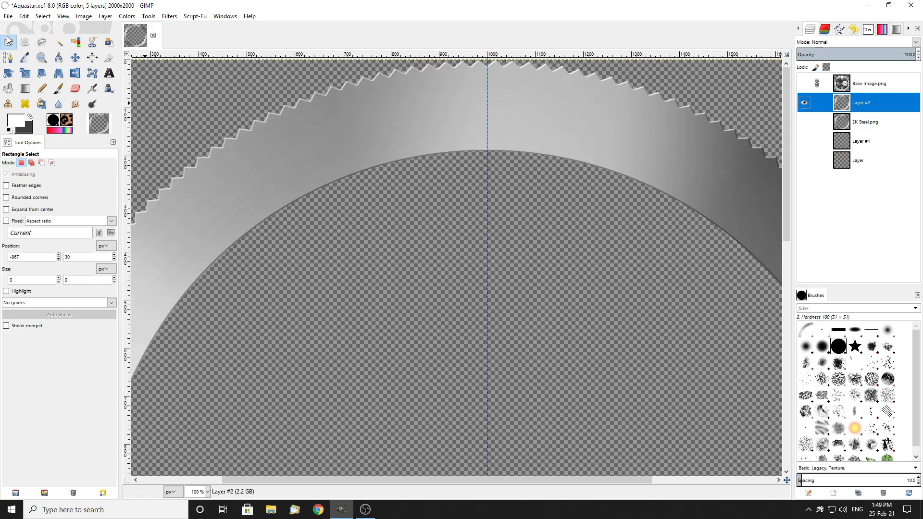
{"action": "scroll", "coordinate": [356, 109], "scroll_direction": "down", "scroll_amount": 1}
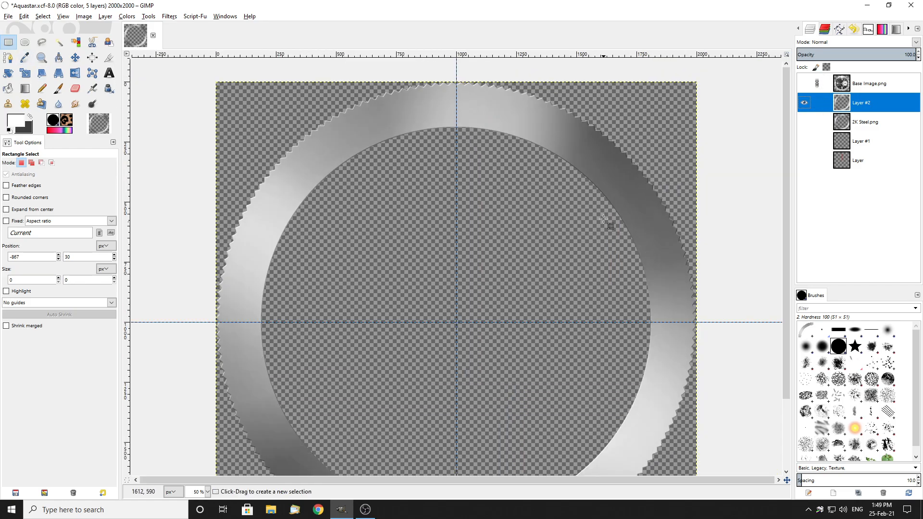
{"action": "scroll", "coordinate": [307, 158], "scroll_direction": "up", "scroll_amount": 5}
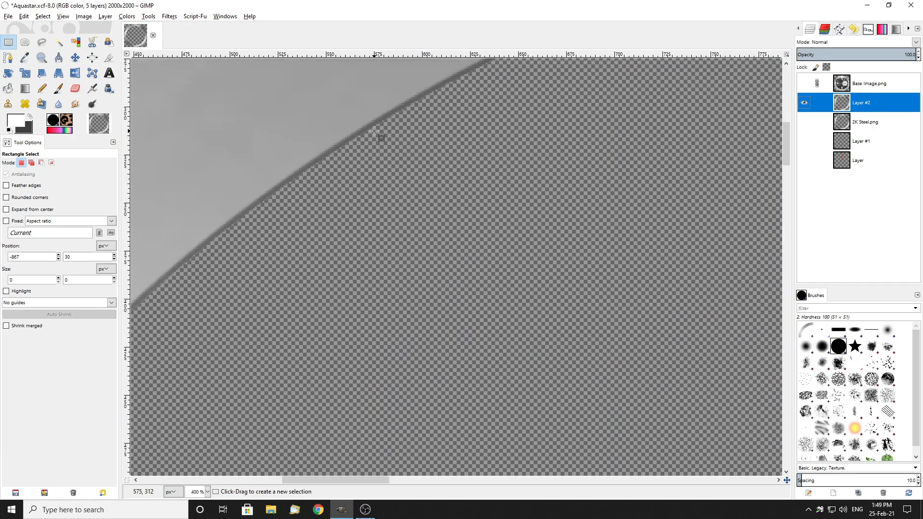
{"action": "left_click", "coordinate": [803, 103]}
{"action": "left_click", "coordinate": [804, 121]}
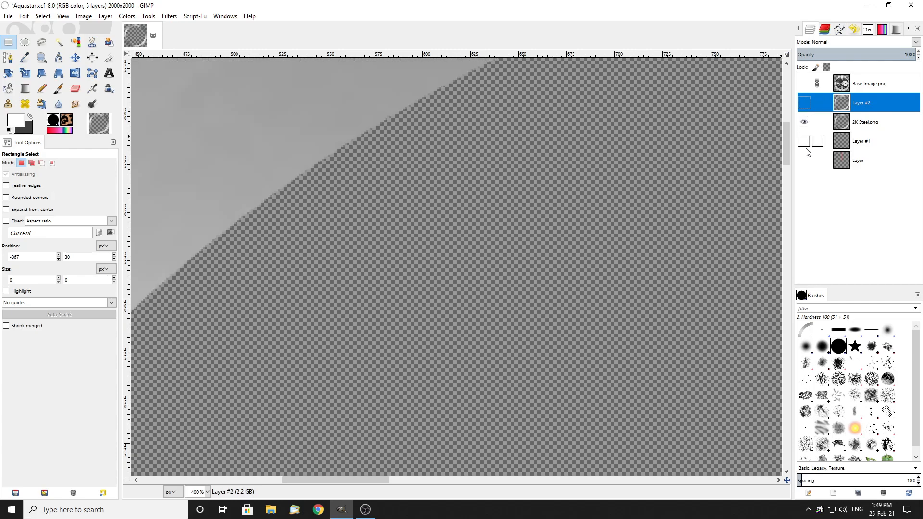
{"action": "left_click", "coordinate": [807, 103]}
{"action": "left_click", "coordinate": [806, 102]}
{"action": "left_click", "coordinate": [805, 105]}
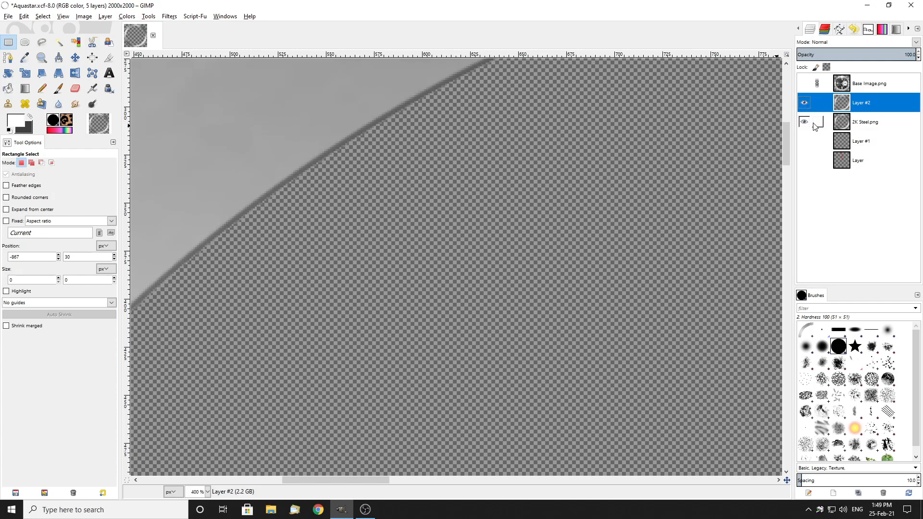
{"action": "scroll", "coordinate": [462, 185], "scroll_direction": "down", "scroll_amount": 4}
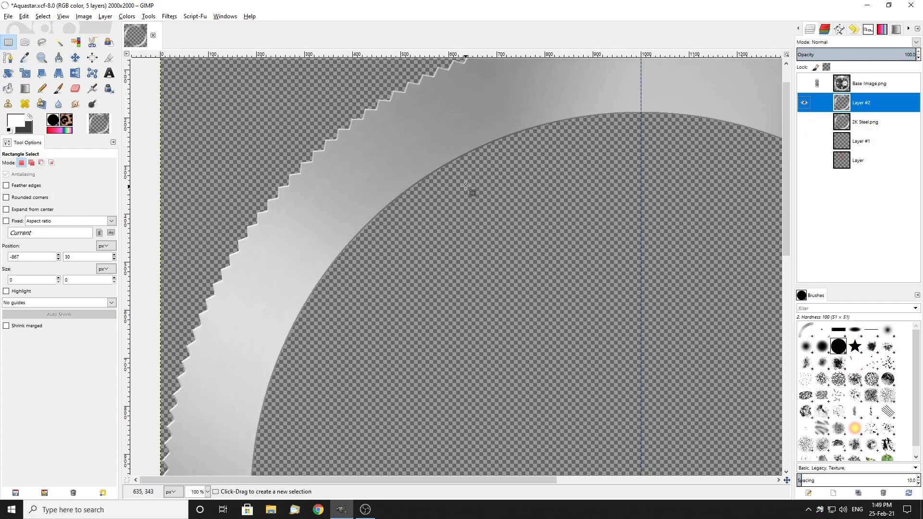
Draw a circular selection about 1940 px across from the guides' intersection and turn off antialiasing for Ellipse Select.
{"action": "left_click", "coordinate": [24, 43]}
{"action": "scroll", "coordinate": [330, 191], "scroll_direction": "down", "scroll_amount": 6}
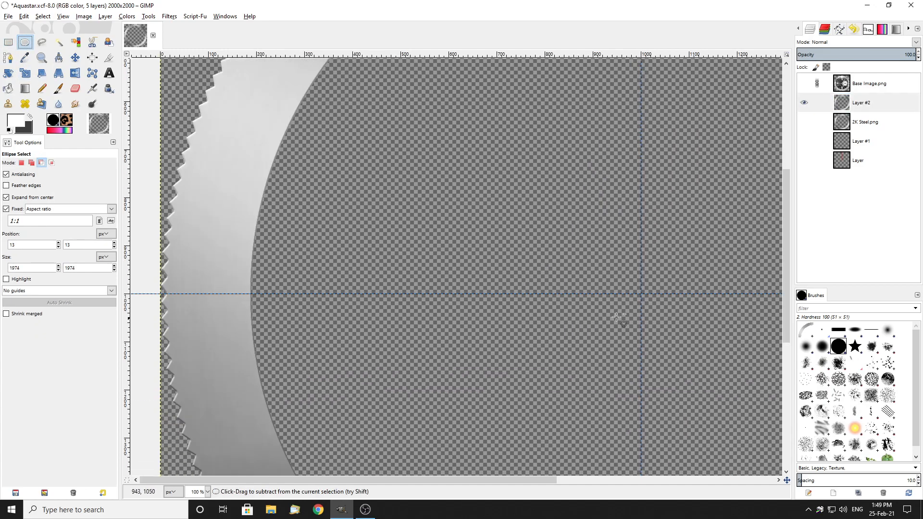
{"action": "left_click_drag", "start_coordinate": [643, 293], "coordinate": [175, 299]}
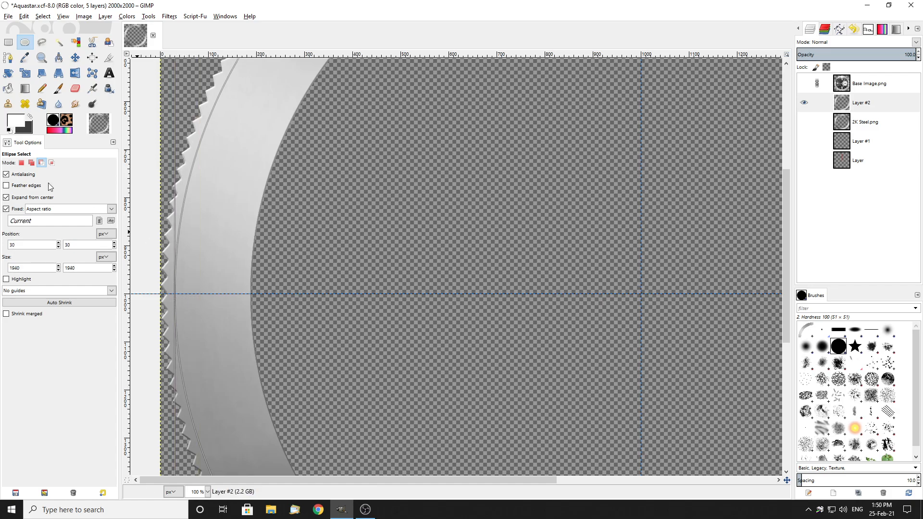
{"action": "left_click", "coordinate": [98, 178]}
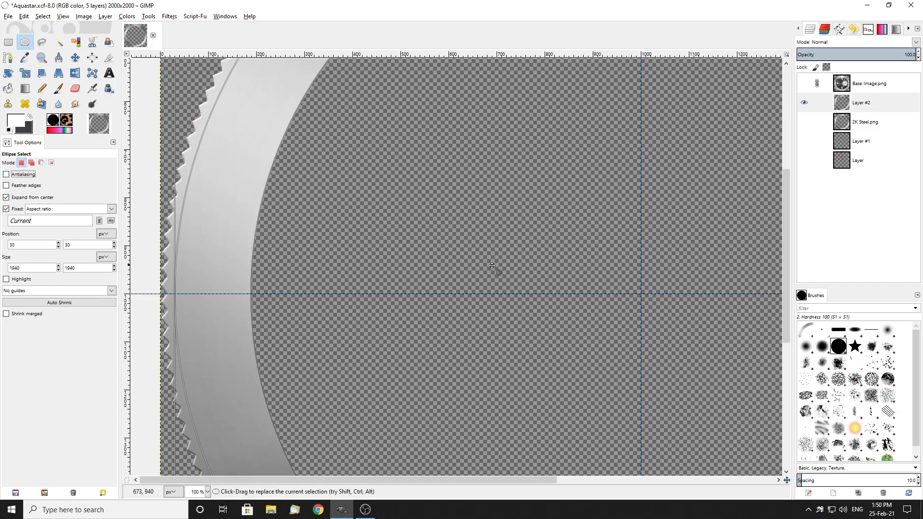
Replace the selection with a circle about 1928 px across, centred on the guides' intersection just inside the teeth.
{"action": "scroll", "coordinate": [350, 381], "scroll_direction": "down", "scroll_amount": 2}
{"action": "left_click", "coordinate": [185, 361], "text": "ctrl"}
{"action": "scroll", "coordinate": [446, 345], "scroll_direction": "up", "scroll_amount": 4}
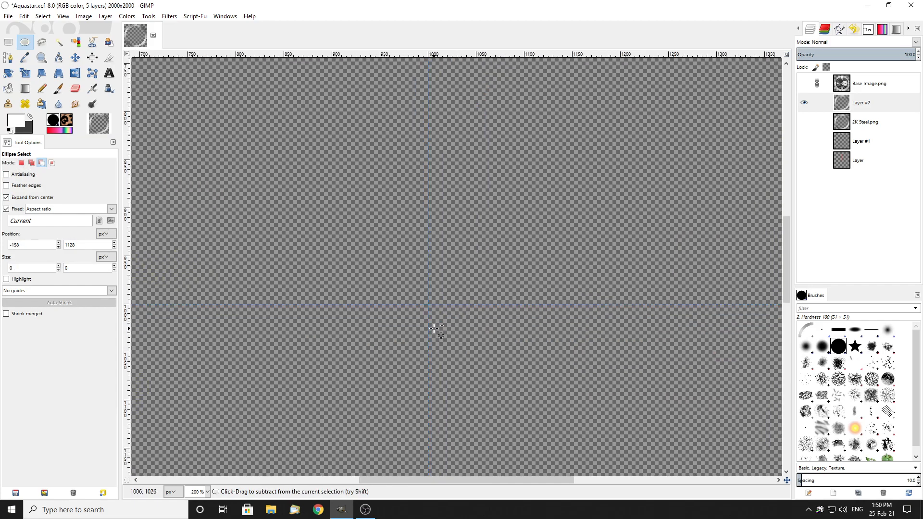
{"action": "left_click_drag", "start_coordinate": [428, 304], "coordinate": [349, 303]}
{"action": "scroll", "coordinate": [449, 326], "scroll_direction": "down", "scroll_amount": 3}
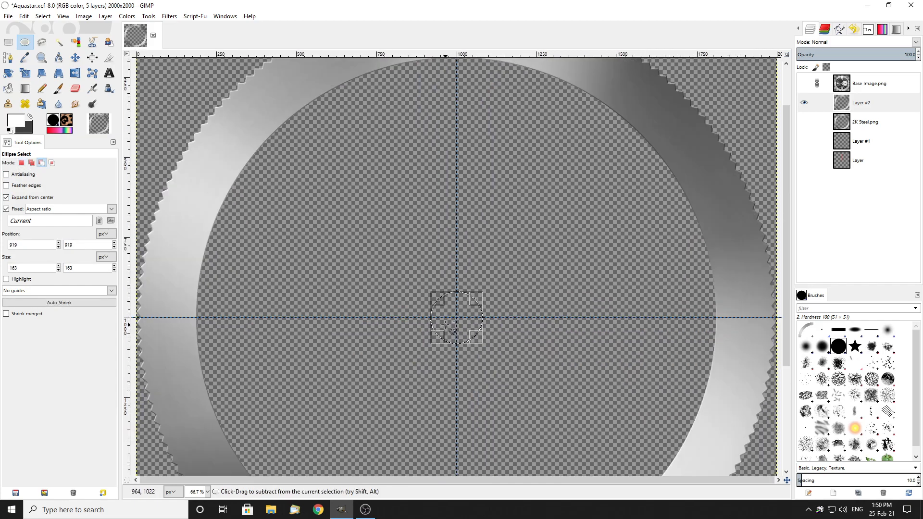
{"action": "left_click_drag", "start_coordinate": [439, 315], "coordinate": [158, 317]}
{"action": "scroll", "coordinate": [414, 312], "scroll_direction": "down", "scroll_amount": 2}
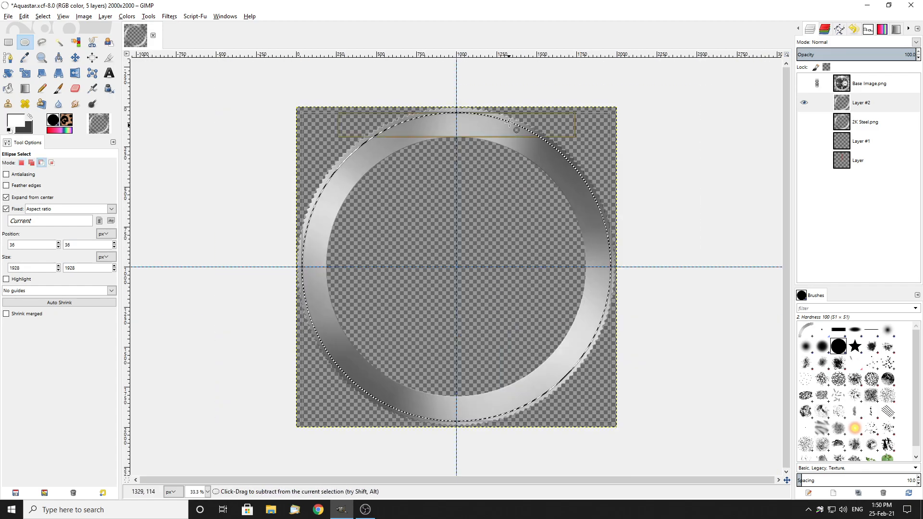
Restore the cleared circular selection, invert it, and copy the bevelled serrated edge from Layer #2.
{"action": "scroll", "coordinate": [586, 87], "scroll_direction": "up", "scroll_amount": 2}
{"action": "left_click", "coordinate": [584, 78]}
{"action": "key", "text": "ctrl"}
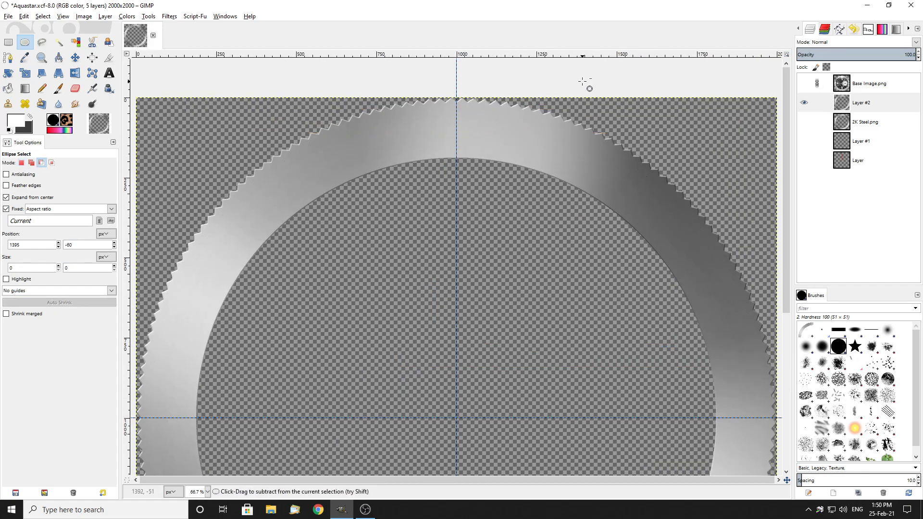
{"action": "key", "text": "ctrl+z"}
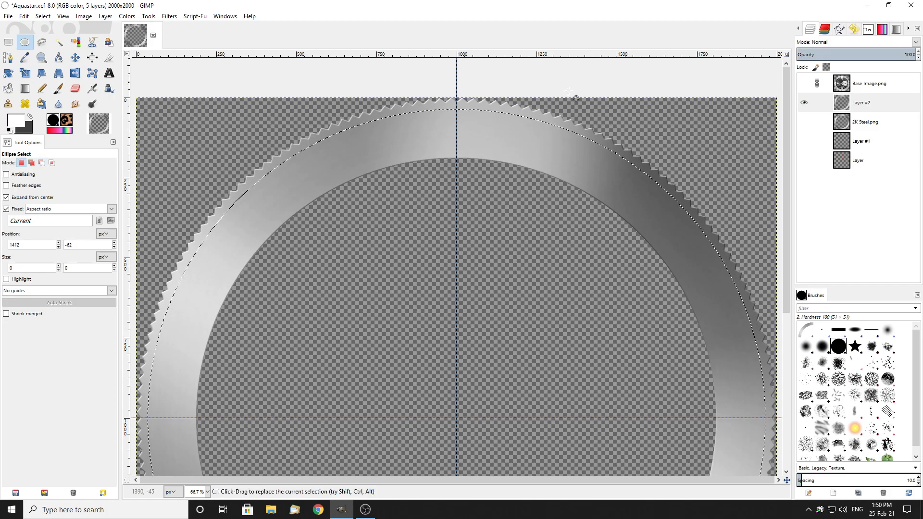
{"action": "key", "text": "ctrl"}
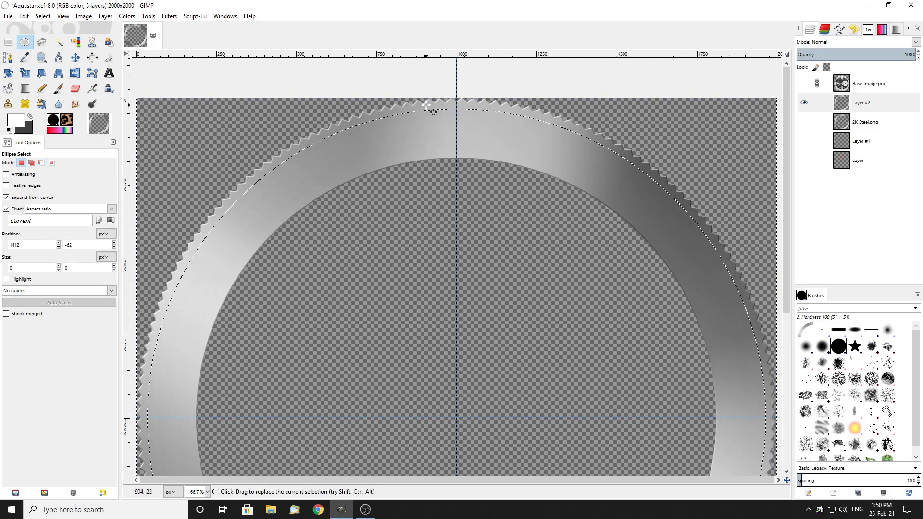
{"action": "key", "text": "ctrl"}
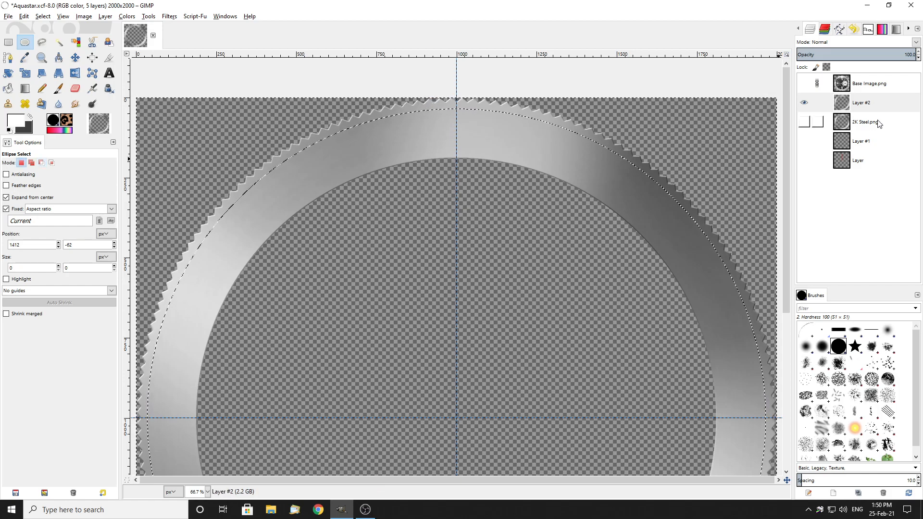
Hide Layer #2, show 2K Steel.png, and paste the bevelled serrated edge anchored onto it.
{"action": "left_click", "coordinate": [804, 103]}
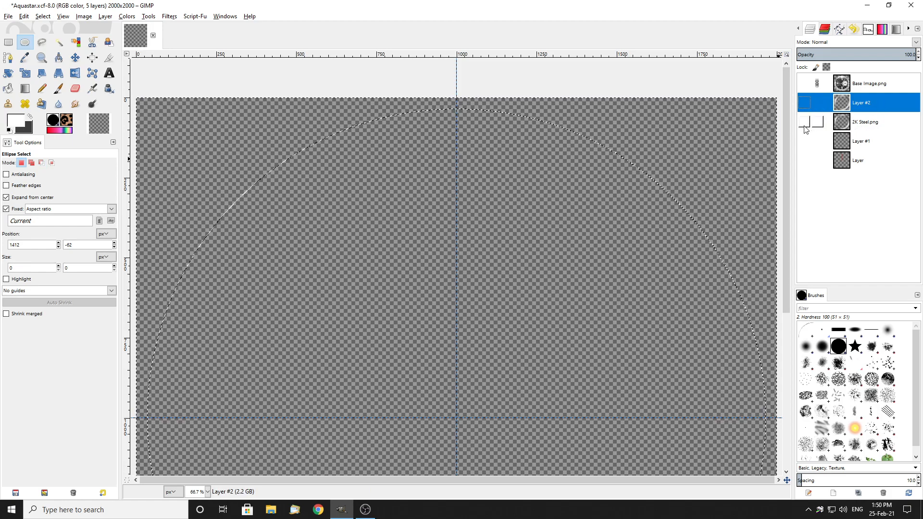
{"action": "left_click", "coordinate": [804, 126]}
{"action": "left_click", "coordinate": [871, 126]}
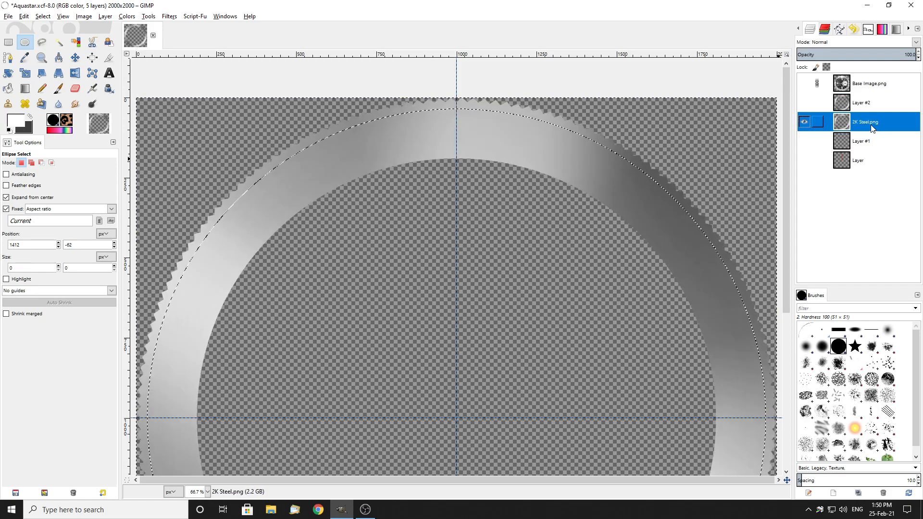
{"action": "key", "text": "ctrl+v"}
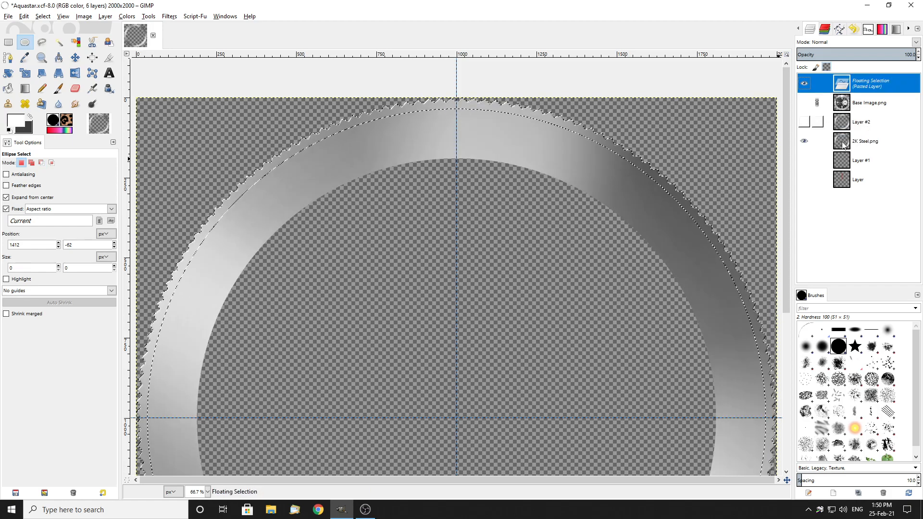
{"action": "scroll", "coordinate": [445, 101], "scroll_direction": "up", "scroll_amount": 6}
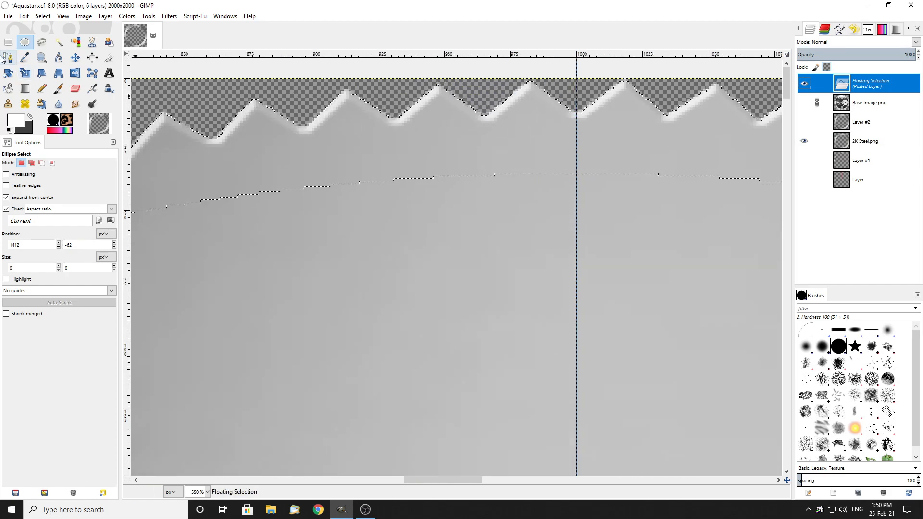
{"action": "left_click", "coordinate": [8, 42]}
{"action": "left_click", "coordinate": [284, 80]}
Examine the merged ring on 2K Steel.png and compare its inner rim with Layer #2 by toggling that layer's visibility.
{"action": "scroll", "coordinate": [412, 140], "scroll_direction": "down", "scroll_amount": 2}
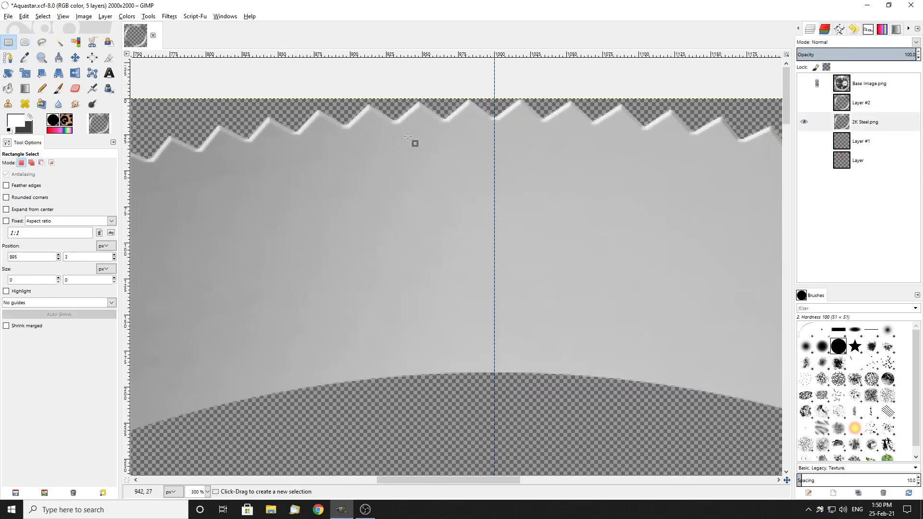
{"action": "scroll", "coordinate": [539, 171], "scroll_direction": "down", "scroll_amount": 3}
{"action": "scroll", "coordinate": [297, 222], "scroll_direction": "down", "scroll_amount": 2}
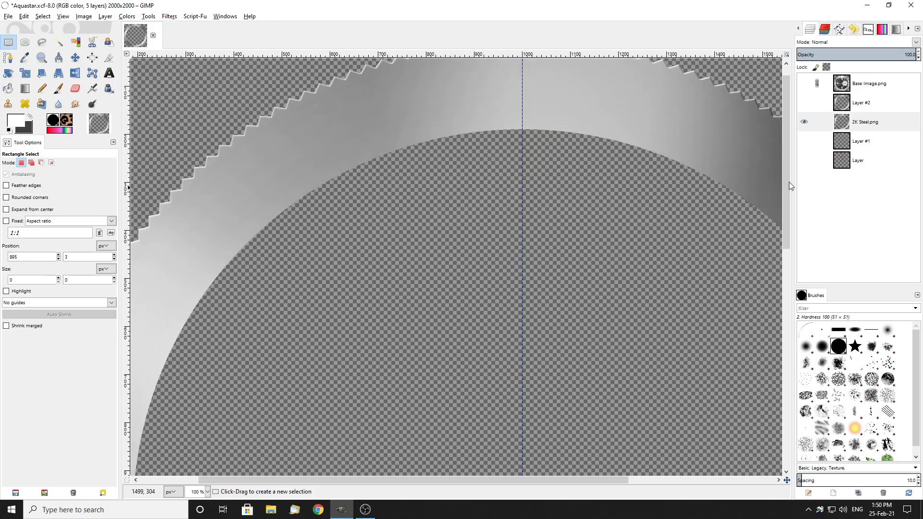
{"action": "scroll", "coordinate": [381, 179], "scroll_direction": "down", "scroll_amount": 2}
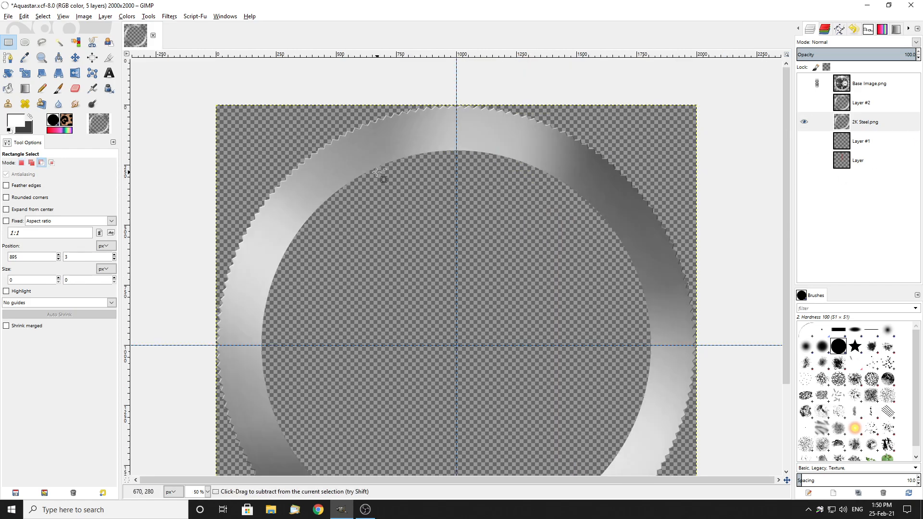
{"action": "left_click", "coordinate": [803, 103]}
{"action": "left_click", "coordinate": [804, 103]}
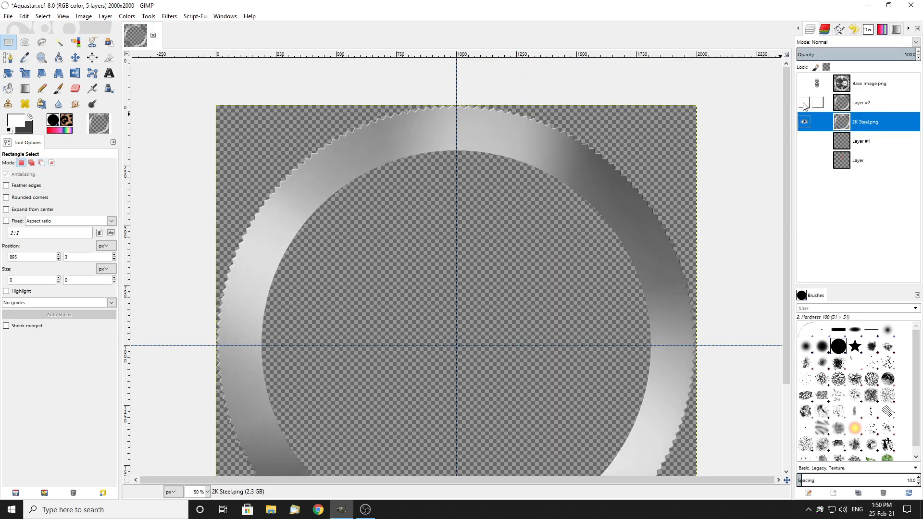
{"action": "scroll", "coordinate": [309, 237], "scroll_direction": "up", "scroll_amount": 5}
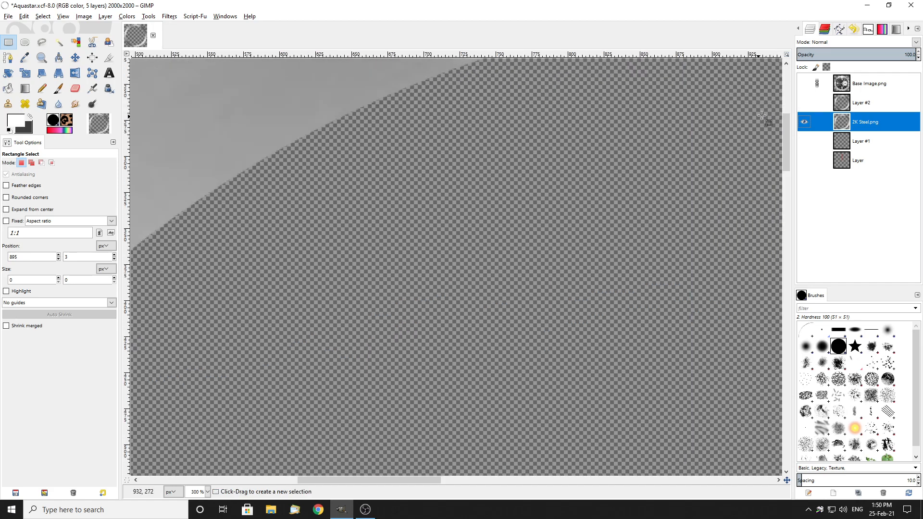
{"action": "left_click", "coordinate": [803, 103]}
{"action": "left_click", "coordinate": [804, 103]}
Move the hidden Layer #2 below Layer #1 in the layer stack.
{"action": "left_click_drag", "start_coordinate": [861, 103], "coordinate": [846, 150]}
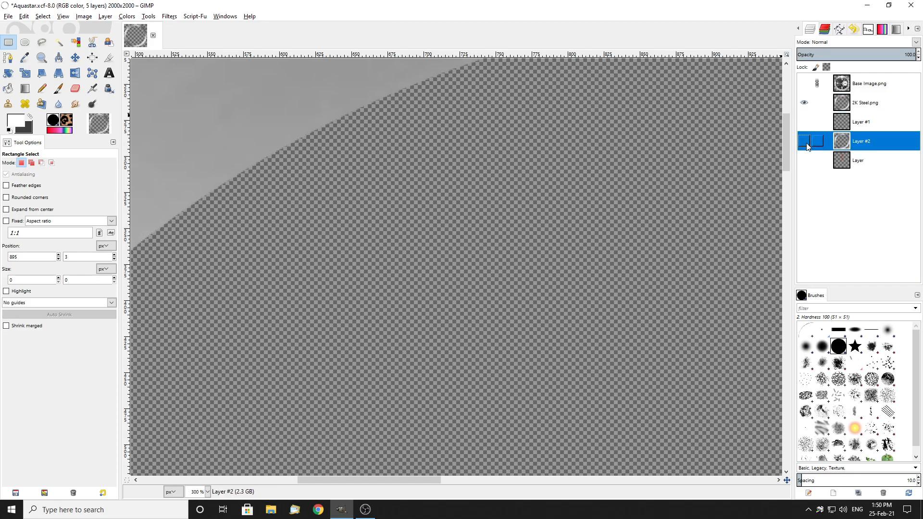
{"action": "scroll", "coordinate": [400, 192], "scroll_direction": "down", "scroll_amount": 6}
{"action": "scroll", "coordinate": [524, 125], "scroll_direction": "up", "scroll_amount": 2}
{"action": "scroll", "coordinate": [527, 129], "scroll_direction": "up", "scroll_amount": 1}
{"action": "scroll", "coordinate": [553, 132], "scroll_direction": "down", "scroll_amount": 3}
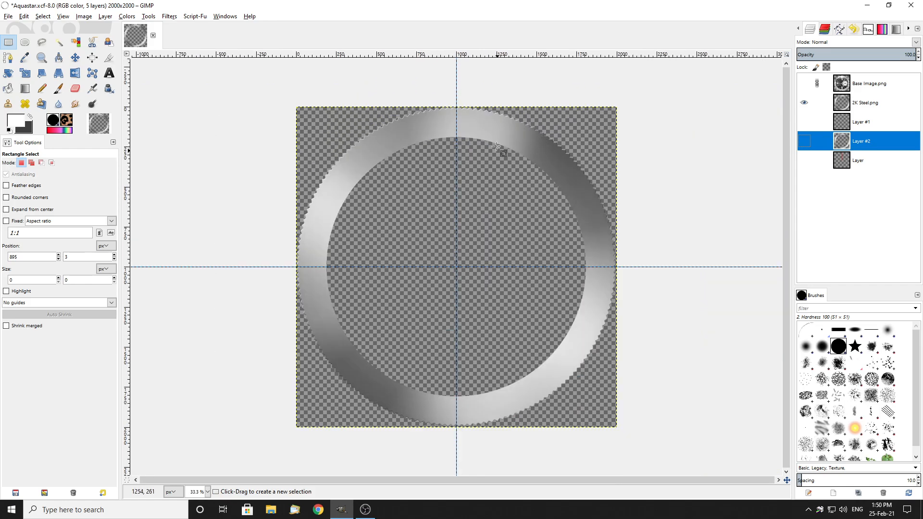
Show Base Image.png briefly to compare the watch photo with the steel ring, and hide it again.
{"action": "left_click", "coordinate": [804, 83]}
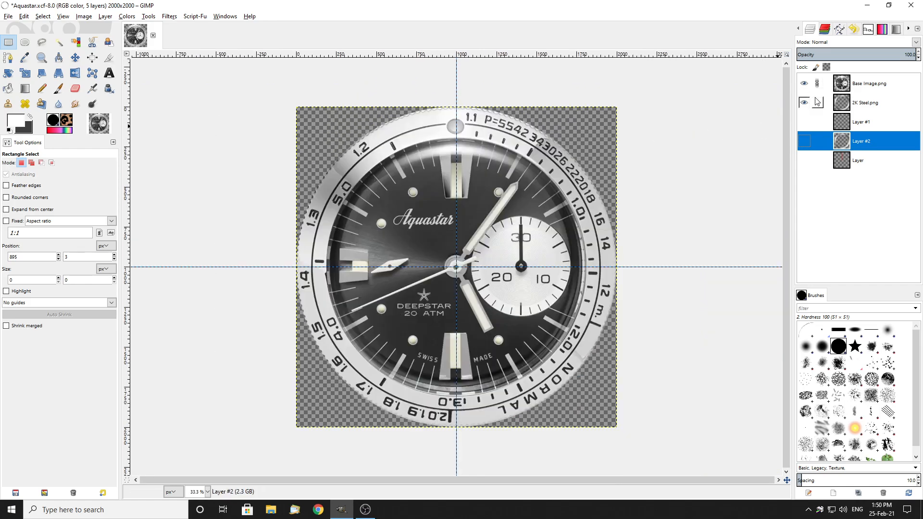
{"action": "left_click", "coordinate": [803, 83]}
{"action": "left_click", "coordinate": [804, 83]}
{"action": "left_click", "coordinate": [803, 103], "text": "shift"}
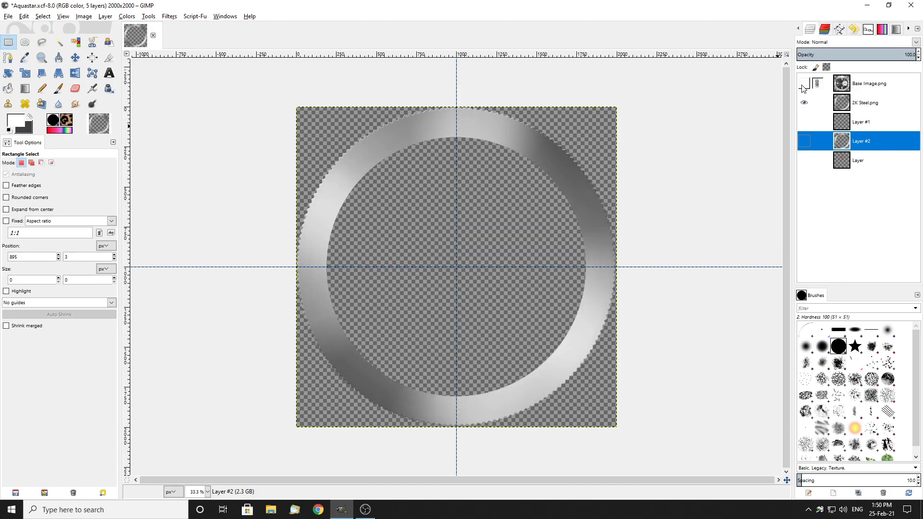
Make 2K Steel.png the active layer.
{"action": "left_click", "coordinate": [876, 103]}
{"action": "scroll", "coordinate": [457, 141], "scroll_direction": "up", "scroll_amount": 1}
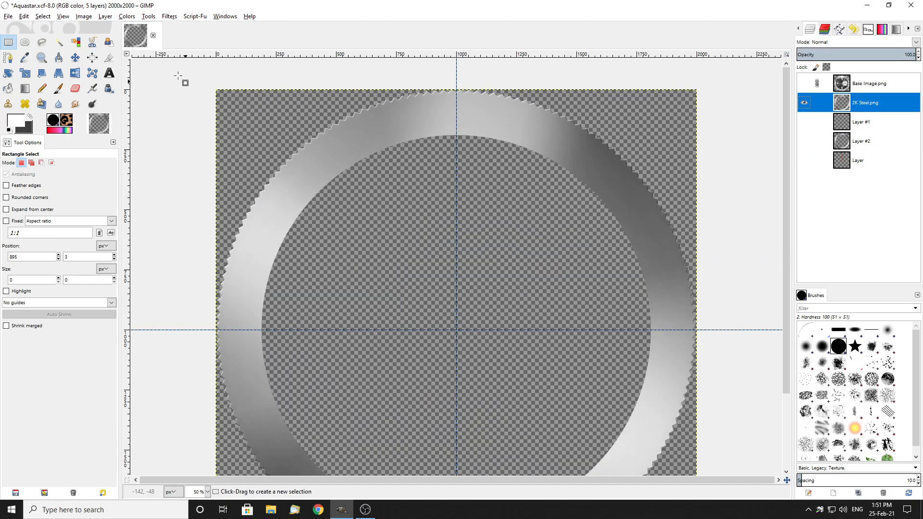
{"action": "left_click", "coordinate": [105, 17]}
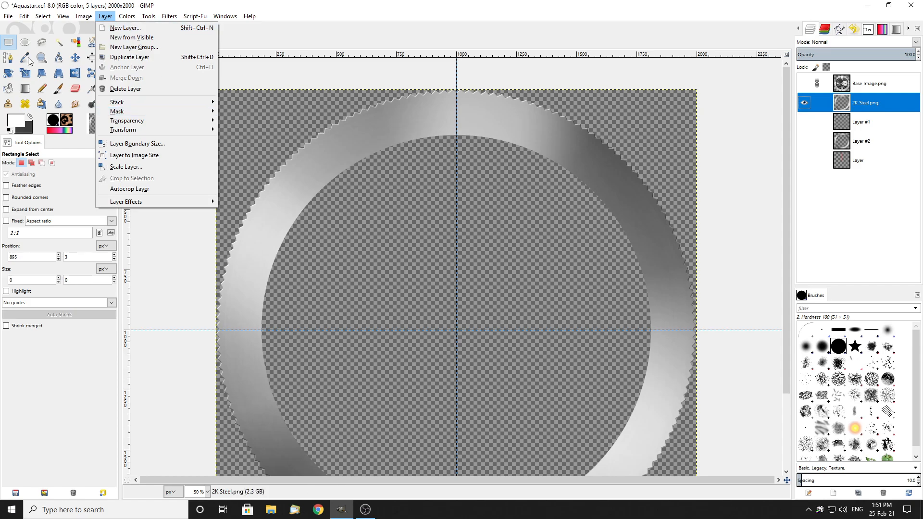
{"action": "left_click", "coordinate": [105, 16]}
{"action": "left_click", "coordinate": [127, 17]}
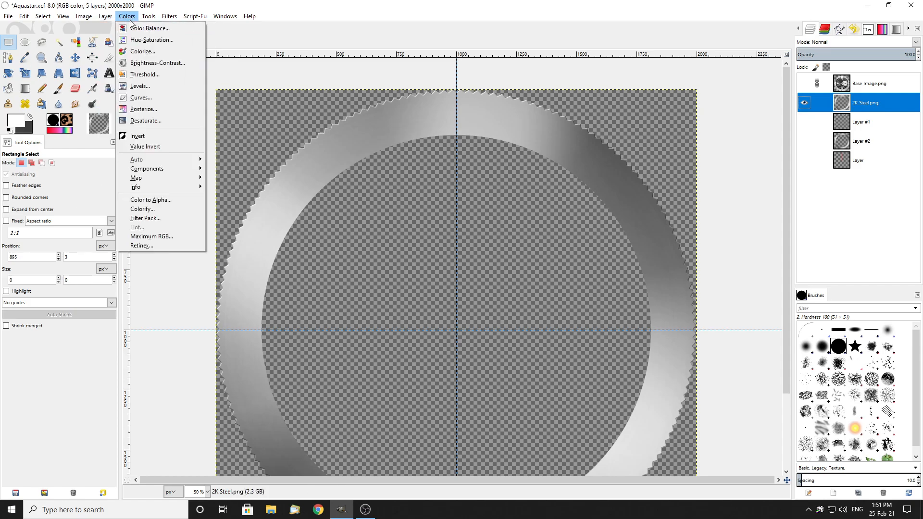
{"action": "left_click", "coordinate": [138, 86]}
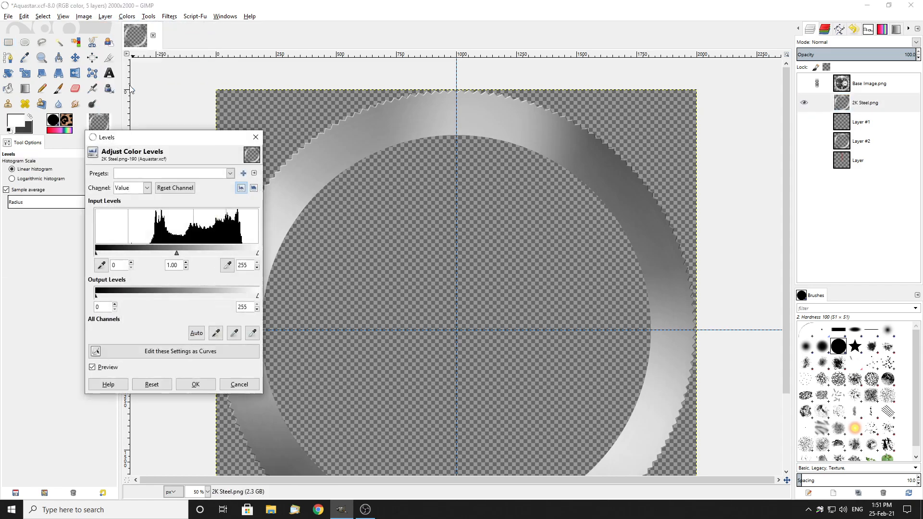
{"action": "left_click", "coordinate": [256, 137]}
Open the Curves adjustment for 2K Steel.png.
{"action": "left_click", "coordinate": [126, 16]}
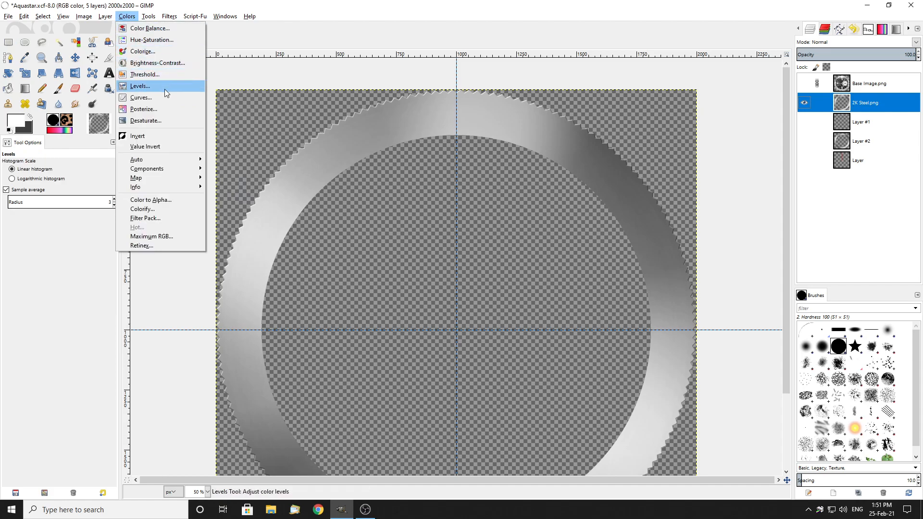
{"action": "left_click", "coordinate": [140, 96]}
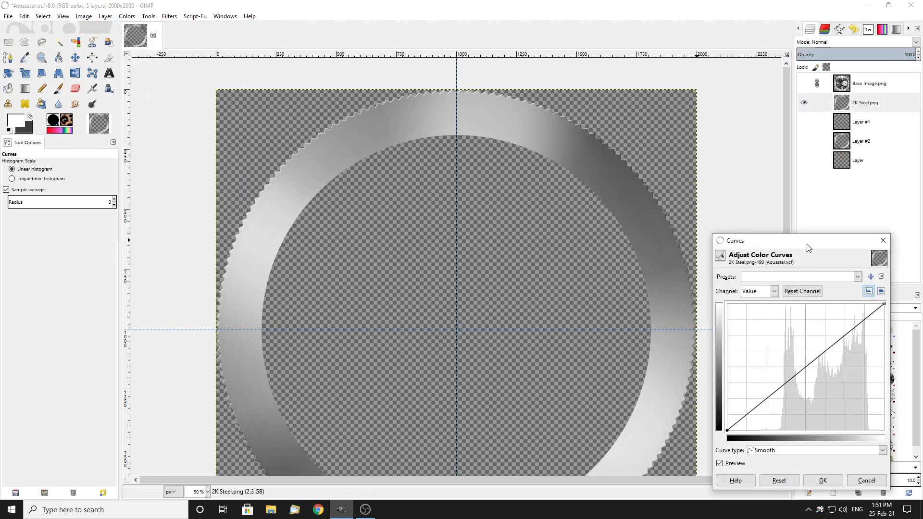
Try a hand-shaped value curve and several saved curve presets on the steel ring, and reset the curve.
{"action": "left_click_drag", "start_coordinate": [809, 365], "coordinate": [763, 365]}
{"action": "mouse_move", "coordinate": [826, 340]}
{"action": "left_mouse_down"}
{"action": "mouse_move", "coordinate": [832, 354]}
{"action": "mouse_move", "coordinate": [834, 340]}
{"action": "left_mouse_up"}
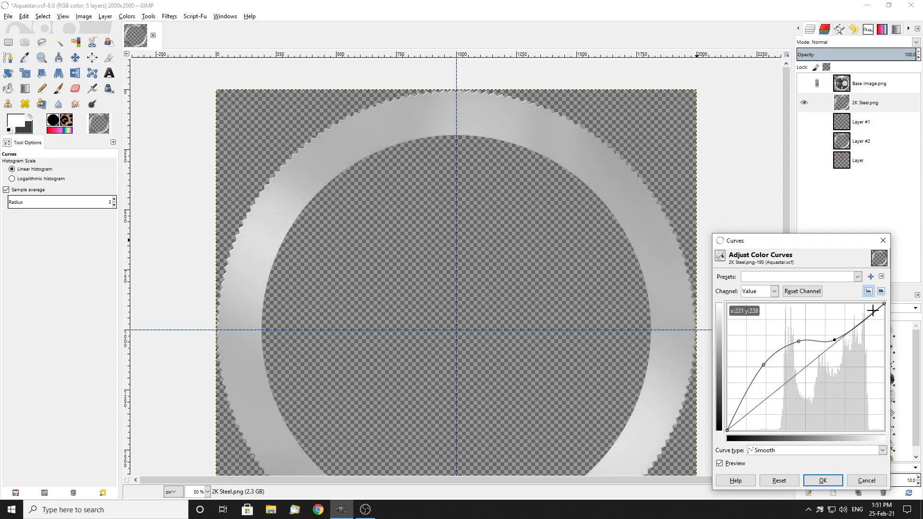
{"action": "left_click", "coordinate": [860, 276]}
{"action": "left_click", "coordinate": [797, 294]}
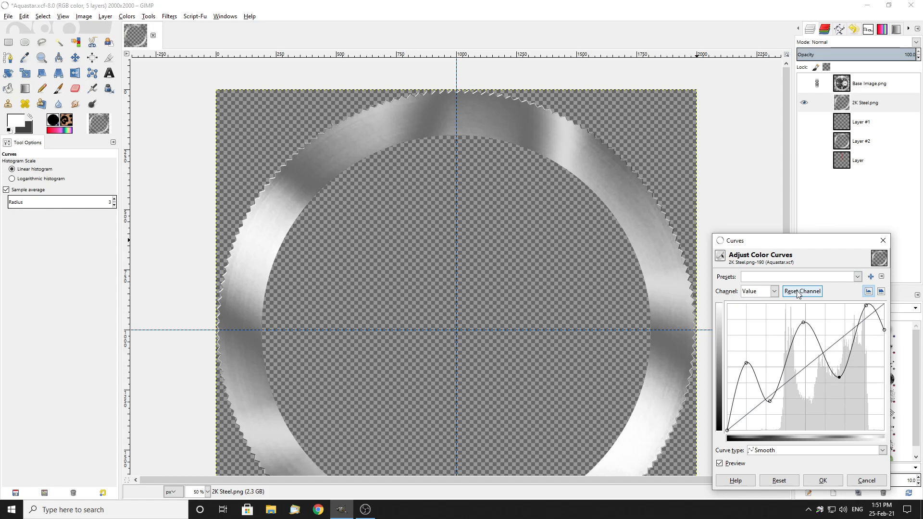
{"action": "scroll", "coordinate": [364, 186], "scroll_direction": "down", "scroll_amount": 3}
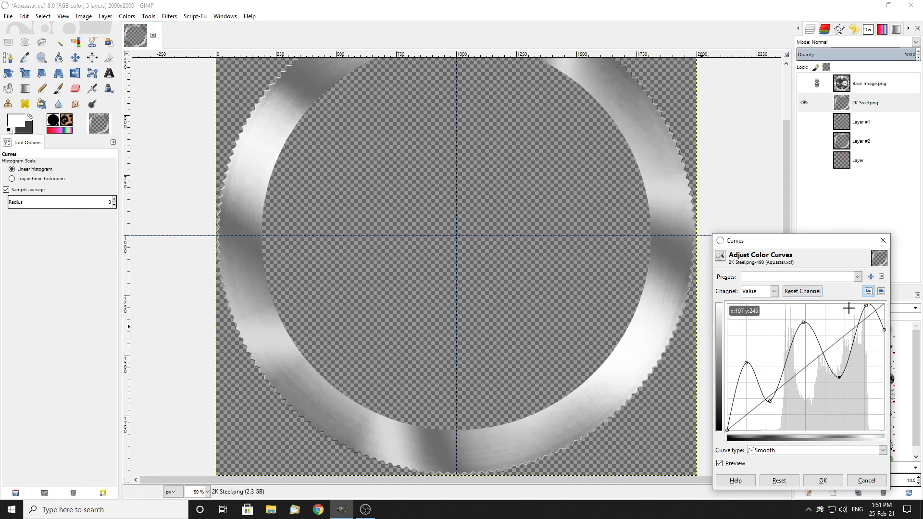
{"action": "left_click", "coordinate": [858, 277]}
{"action": "left_click", "coordinate": [801, 300]}
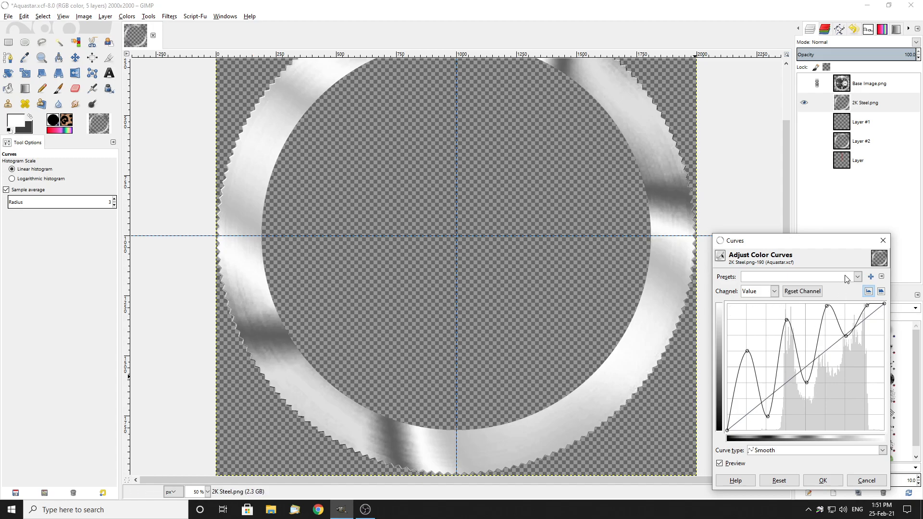
{"action": "left_click", "coordinate": [857, 276]}
{"action": "left_click", "coordinate": [807, 318]}
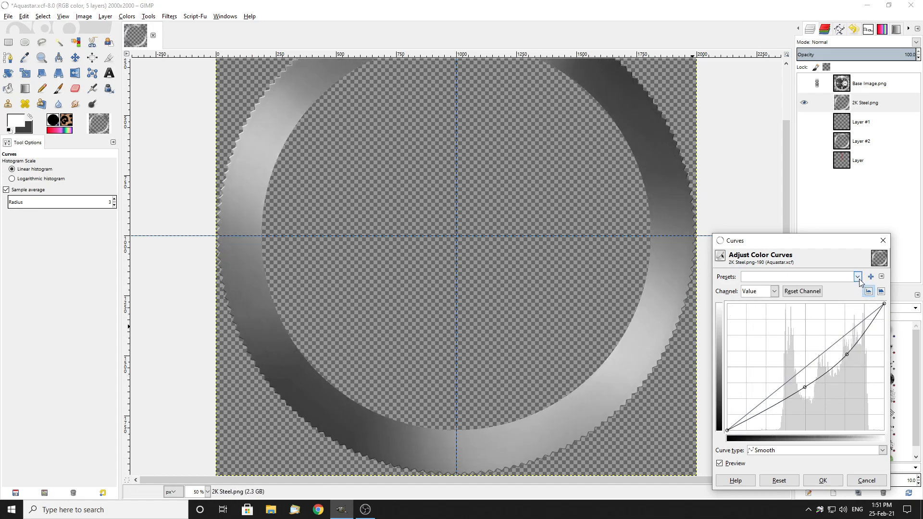
{"action": "left_click", "coordinate": [857, 277]}
{"action": "left_click", "coordinate": [799, 321]}
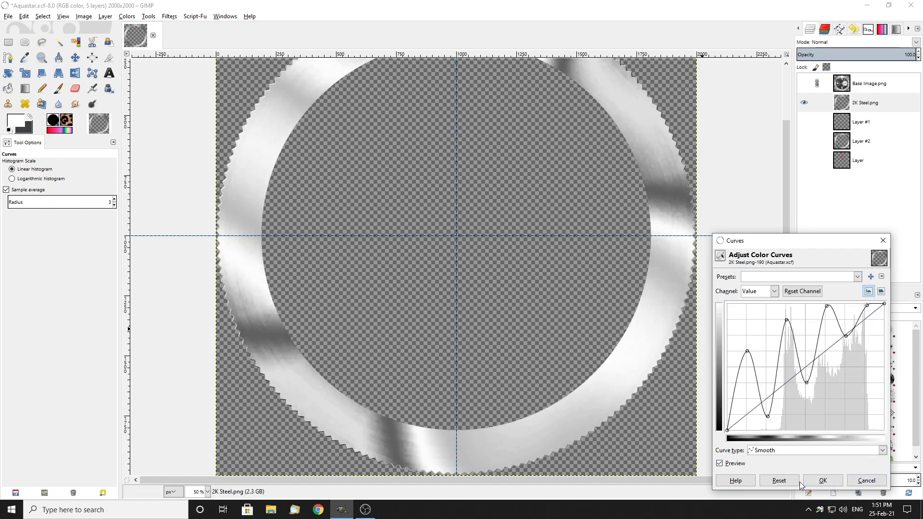
{"action": "left_click", "coordinate": [778, 481]}
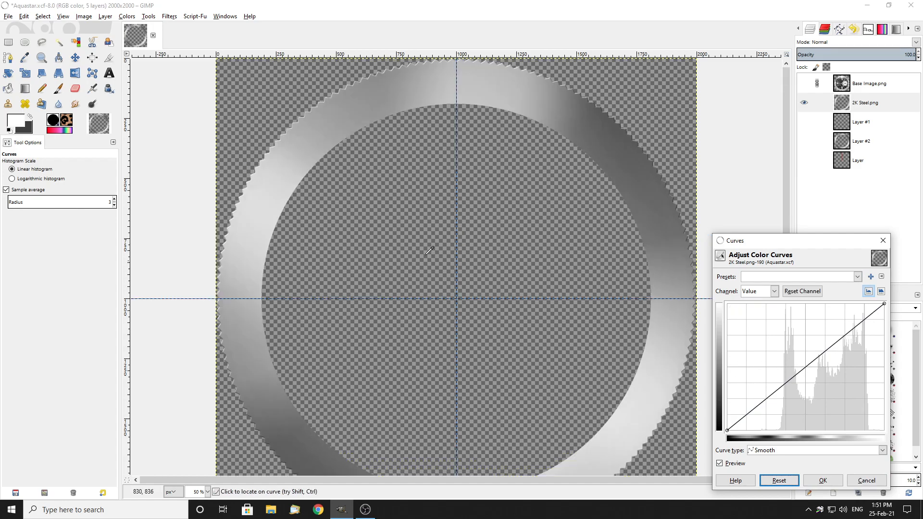
Try lifting the ring's darker tones with two points on the value curve, and reset the curve.
{"action": "left_click", "coordinate": [784, 370]}
{"action": "left_click_drag", "start_coordinate": [785, 369], "coordinate": [784, 368]}
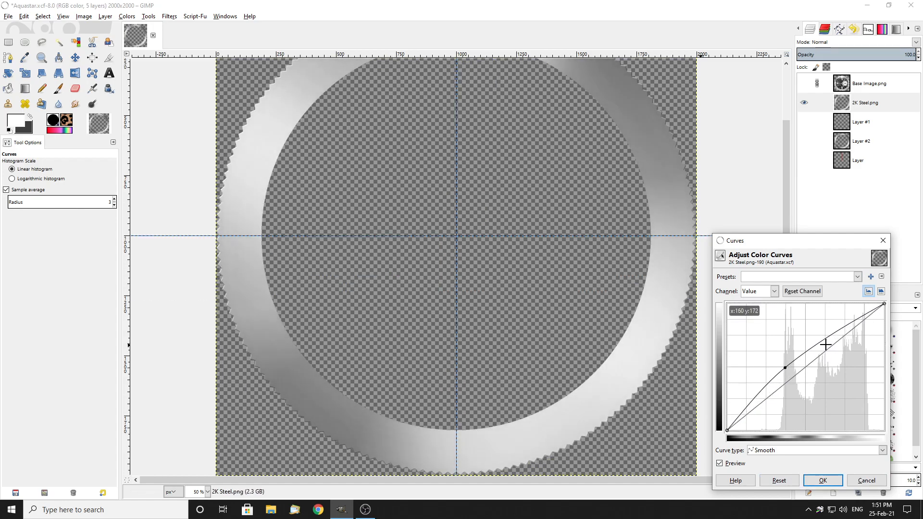
{"action": "left_click_drag", "start_coordinate": [825, 344], "coordinate": [825, 350]}
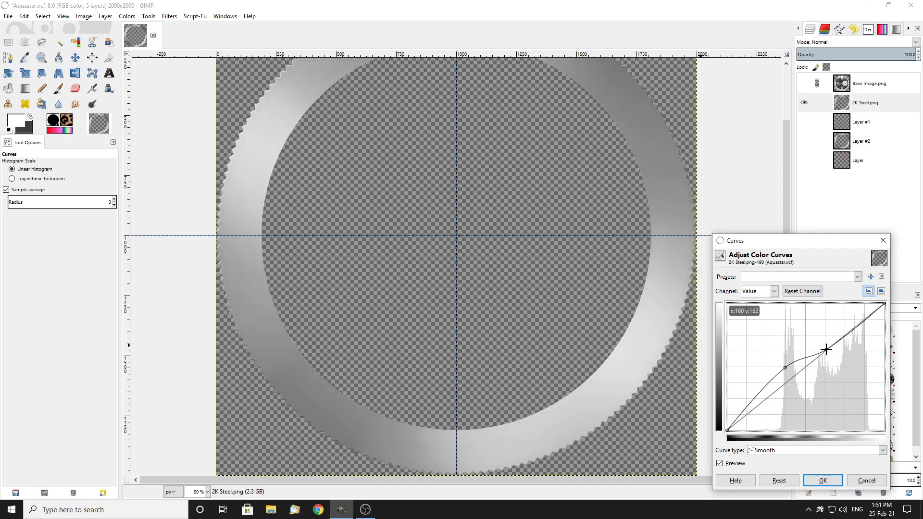
{"action": "left_click_drag", "start_coordinate": [790, 367], "coordinate": [781, 359]}
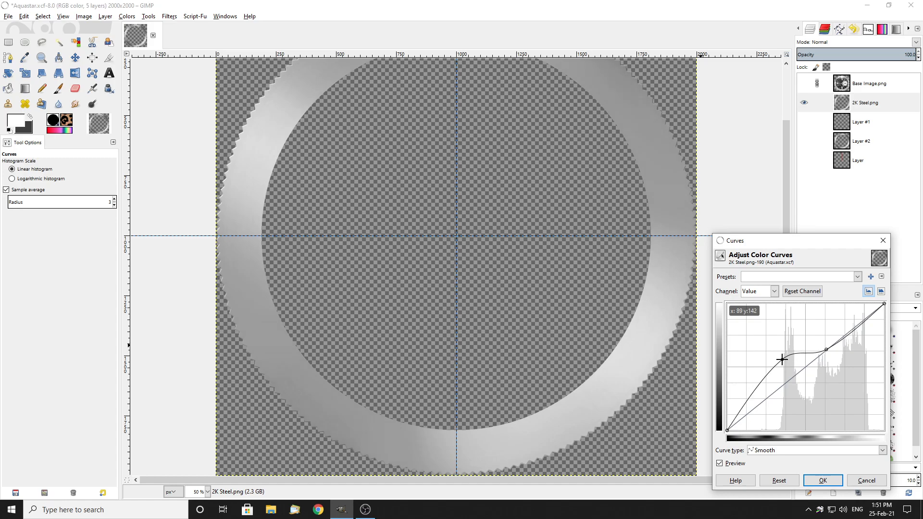
{"action": "scroll", "coordinate": [361, 246], "scroll_direction": "up", "scroll_amount": 3}
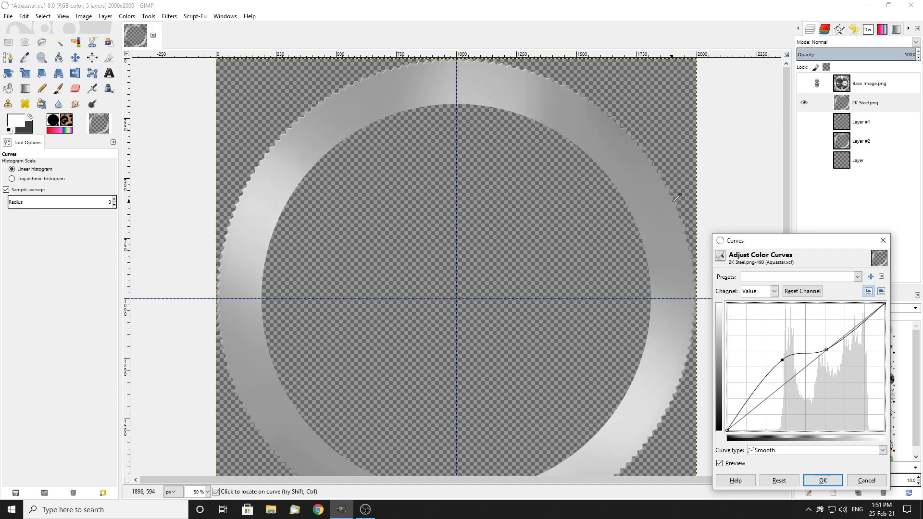
{"action": "left_click", "coordinate": [779, 480]}
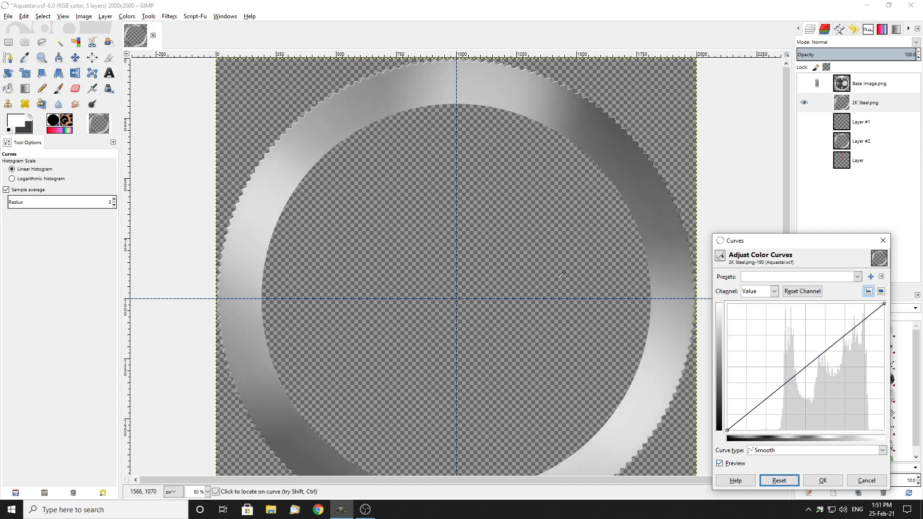
Brighten the steel ring by raising the middle of the value curve with one point, and apply the adjustment.
{"action": "left_click_drag", "start_coordinate": [808, 367], "coordinate": [806, 346]}
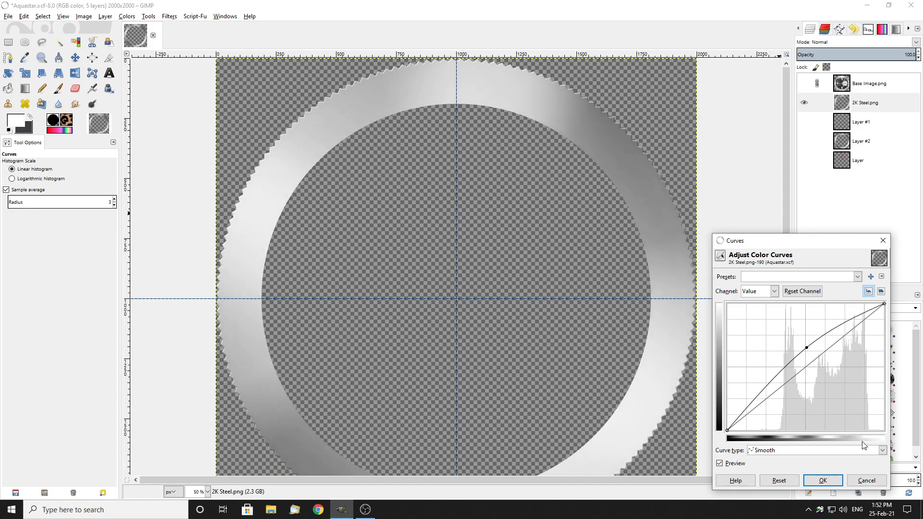
{"action": "left_click", "coordinate": [822, 480]}
{"action": "scroll", "coordinate": [443, 121], "scroll_direction": "down", "scroll_amount": 3}
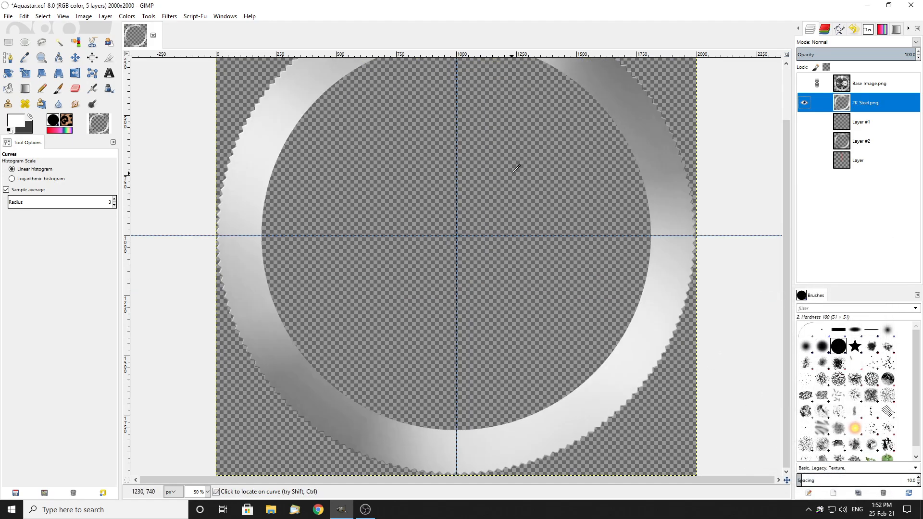
{"action": "scroll", "coordinate": [565, 134], "scroll_direction": "down", "scroll_amount": 1}
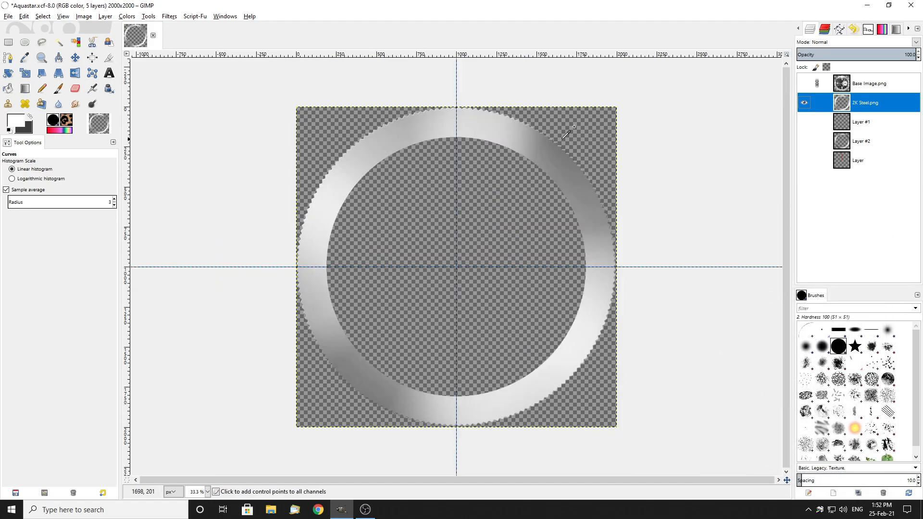
Show Base Image.png to compare the watch photo's bezel with the brightened steel ring, and hide it again.
{"action": "left_click", "coordinate": [803, 84]}
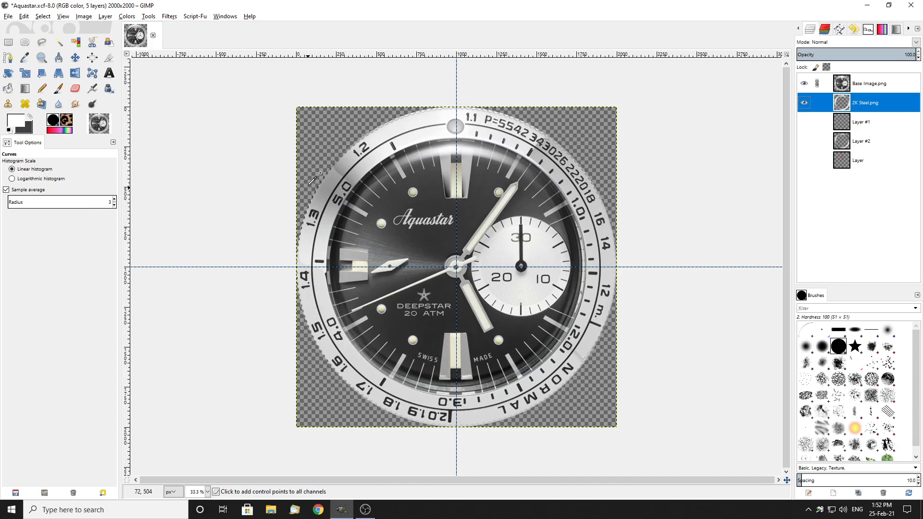
{"action": "scroll", "coordinate": [392, 184], "scroll_direction": "up", "scroll_amount": 4}
{"action": "scroll", "coordinate": [291, 126], "scroll_direction": "down", "scroll_amount": 2}
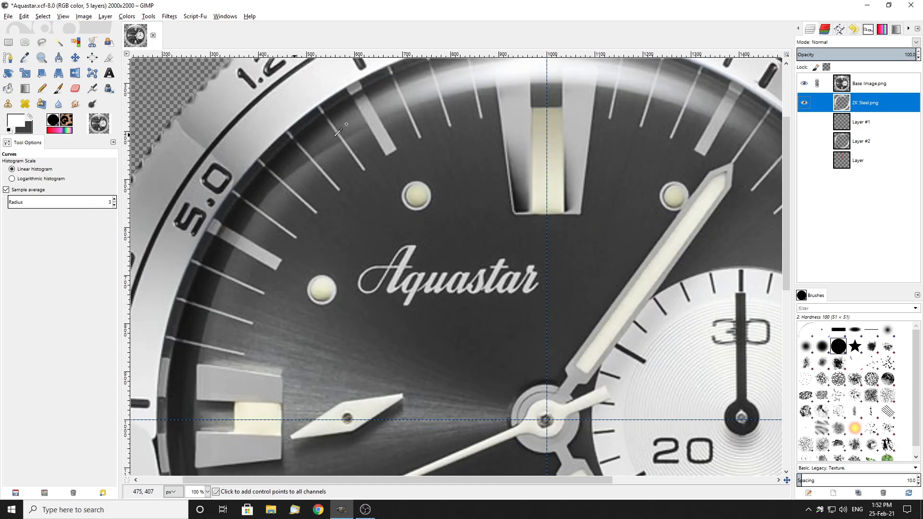
{"action": "left_click", "coordinate": [804, 84]}
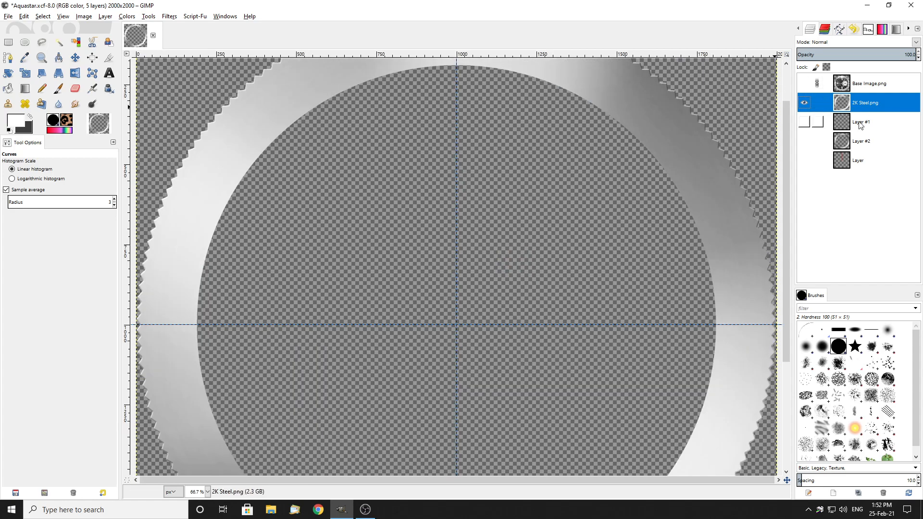
Apply Add Bevel with thickness 5 directly to 2K Steel.png, without working on a copy.
{"action": "scroll", "coordinate": [313, 96], "scroll_direction": "up", "scroll_amount": 3}
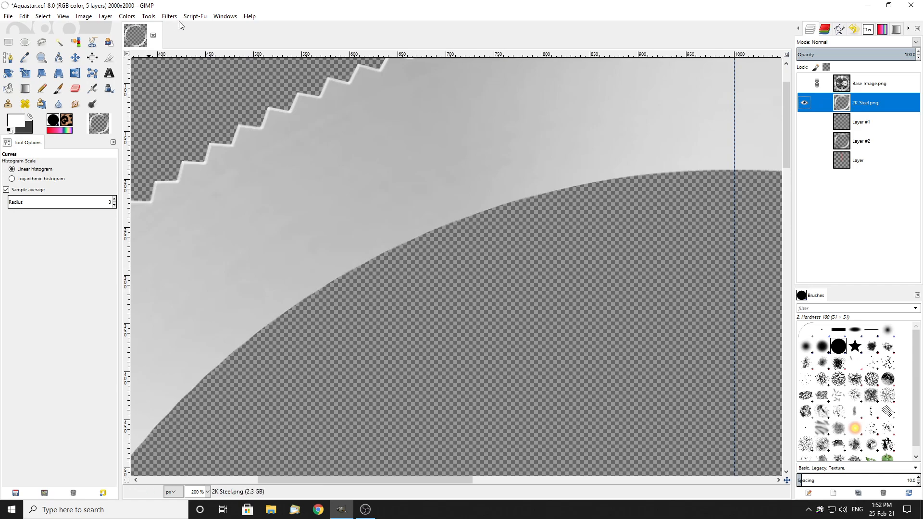
{"action": "left_click", "coordinate": [168, 17]}
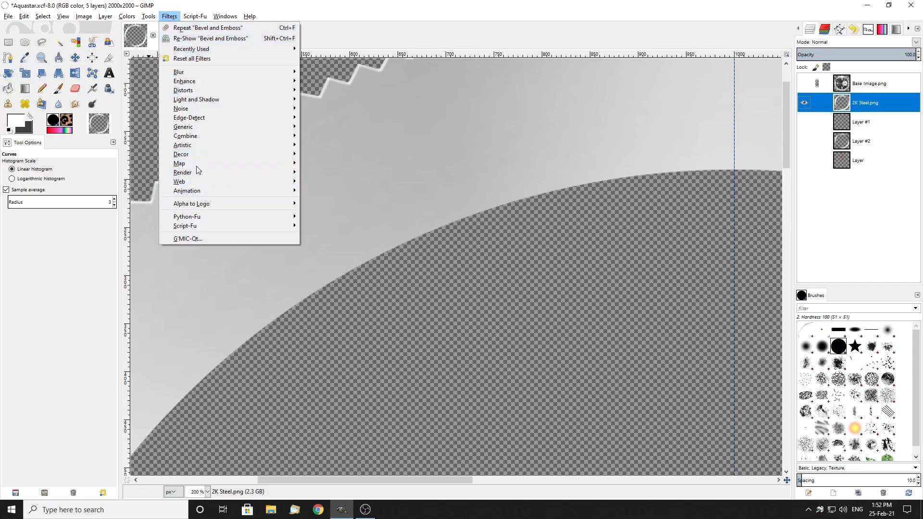
{"action": "mouse_move", "coordinate": [182, 157]}
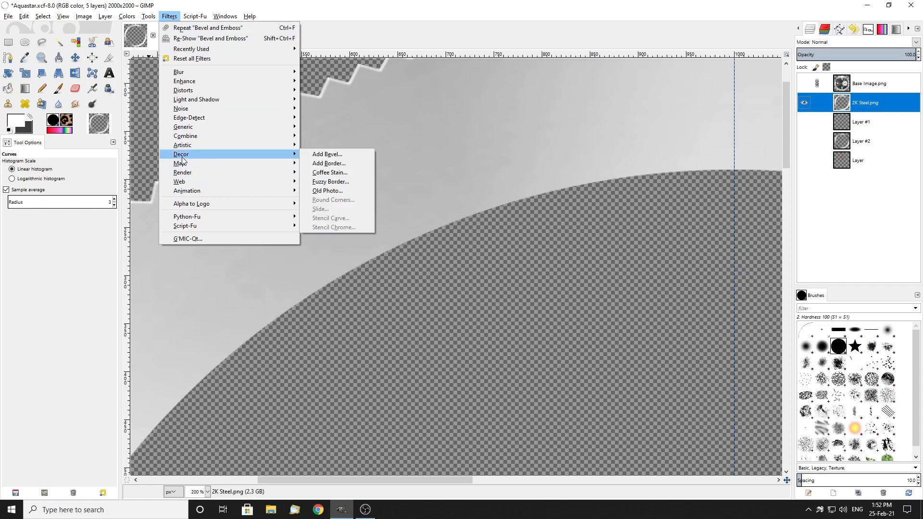
{"action": "left_click", "coordinate": [328, 159]}
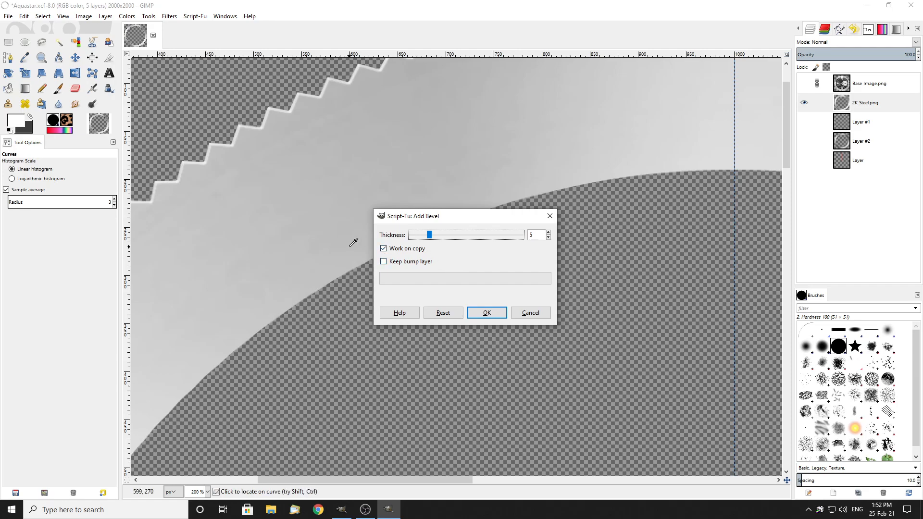
{"action": "left_click", "coordinate": [383, 249]}
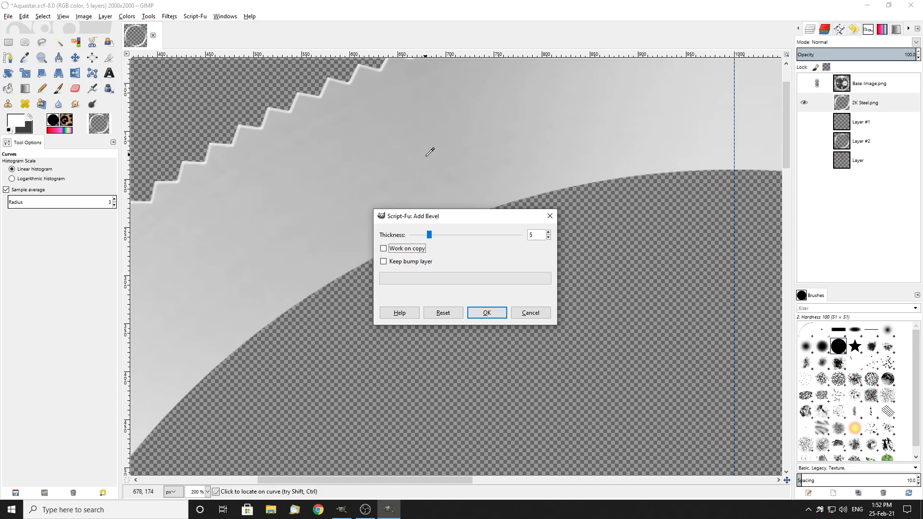
{"action": "left_click", "coordinate": [487, 316]}
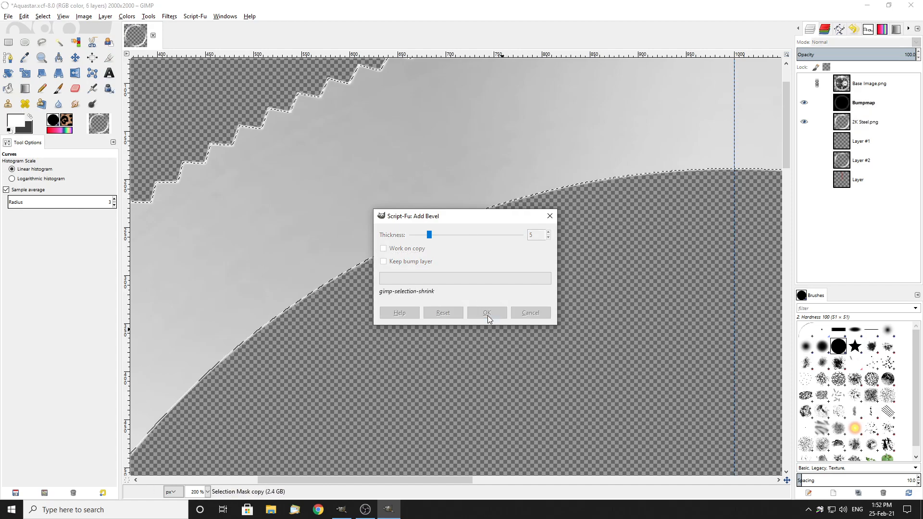
Try a second Add Bevel with a much larger thickness on 2K Steel.png, check the teeth, and undo it.
{"action": "scroll", "coordinate": [345, 89], "scroll_direction": "down", "scroll_amount": 3}
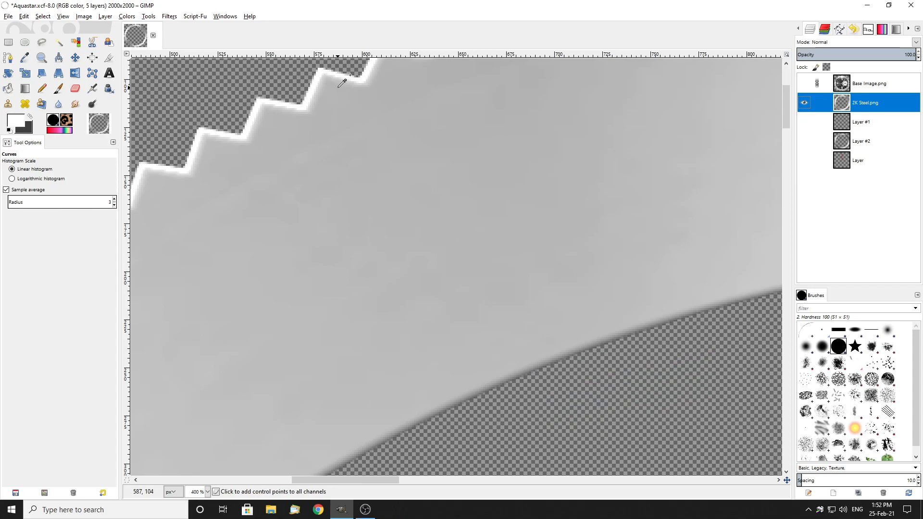
{"action": "scroll", "coordinate": [710, 143], "scroll_direction": "up", "scroll_amount": 5}
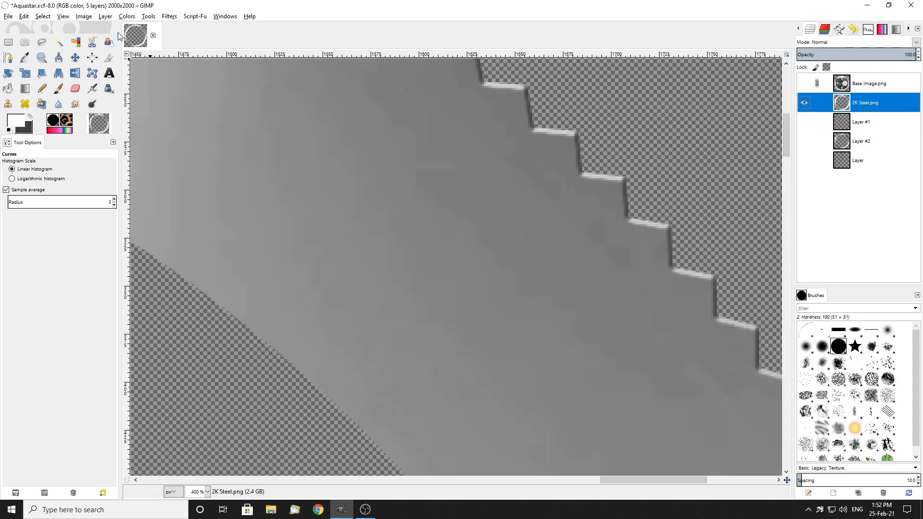
{"action": "left_click", "coordinate": [170, 17]}
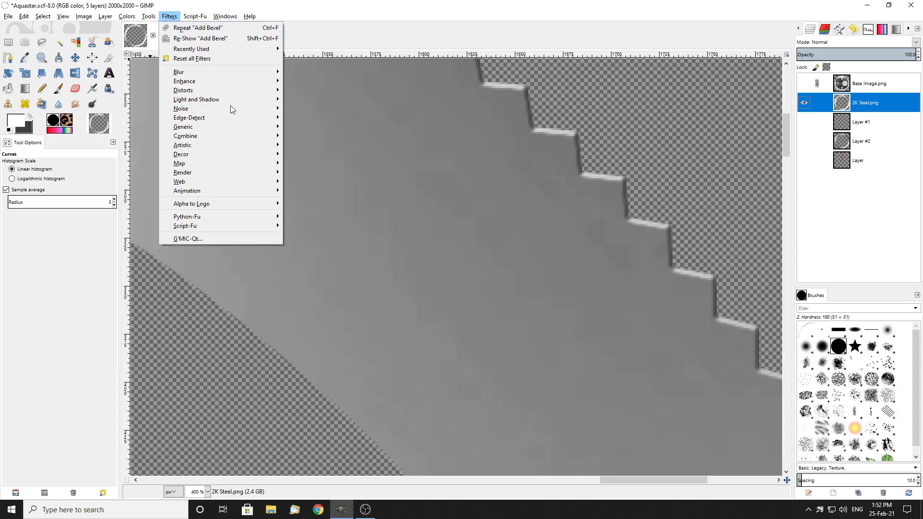
{"action": "mouse_move", "coordinate": [181, 153]}
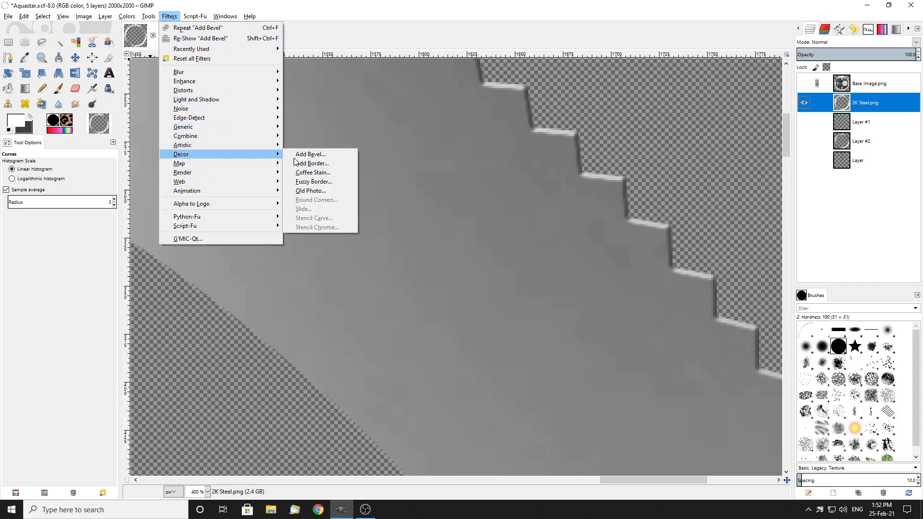
{"action": "left_click", "coordinate": [307, 154]}
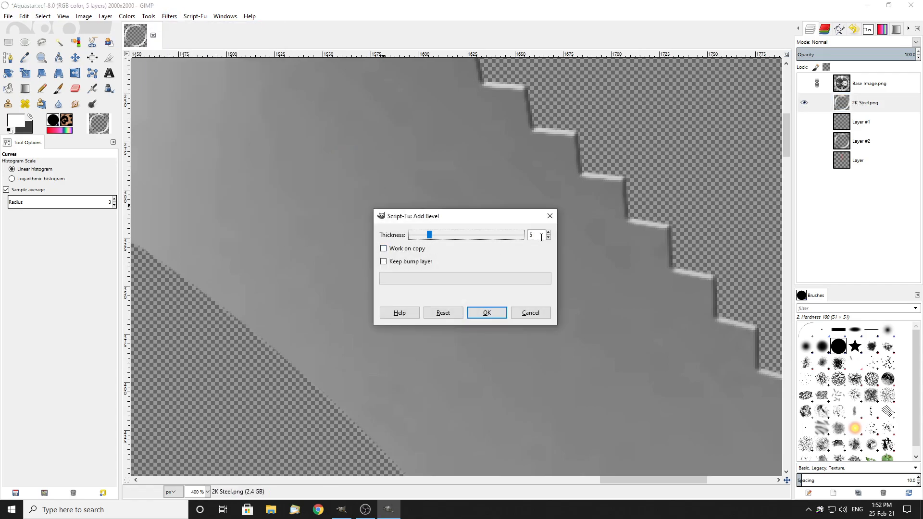
{"action": "left_click", "coordinate": [548, 238]}
{"action": "left_click", "coordinate": [548, 238]}
{"action": "left_click_drag", "start_coordinate": [423, 236], "coordinate": [457, 237]}
{"action": "left_click", "coordinate": [498, 315]}
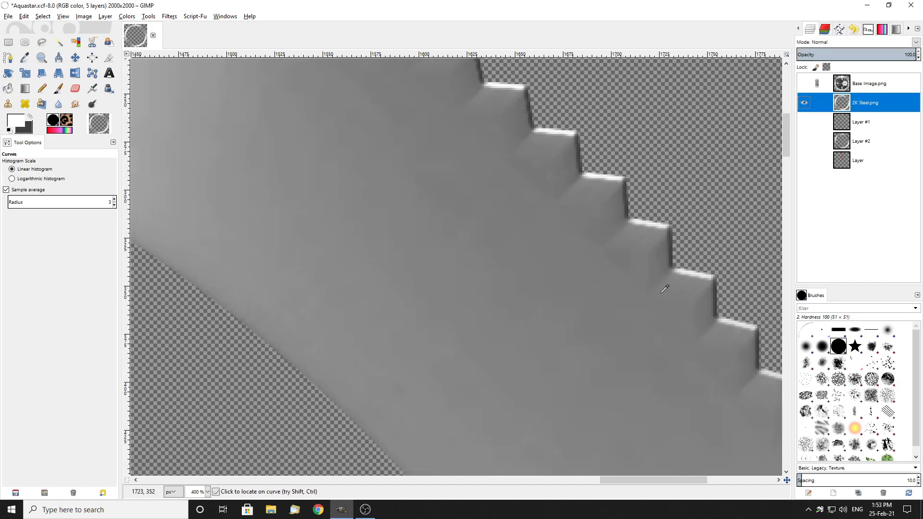
{"action": "scroll", "coordinate": [412, 242], "scroll_direction": "down", "scroll_amount": 3}
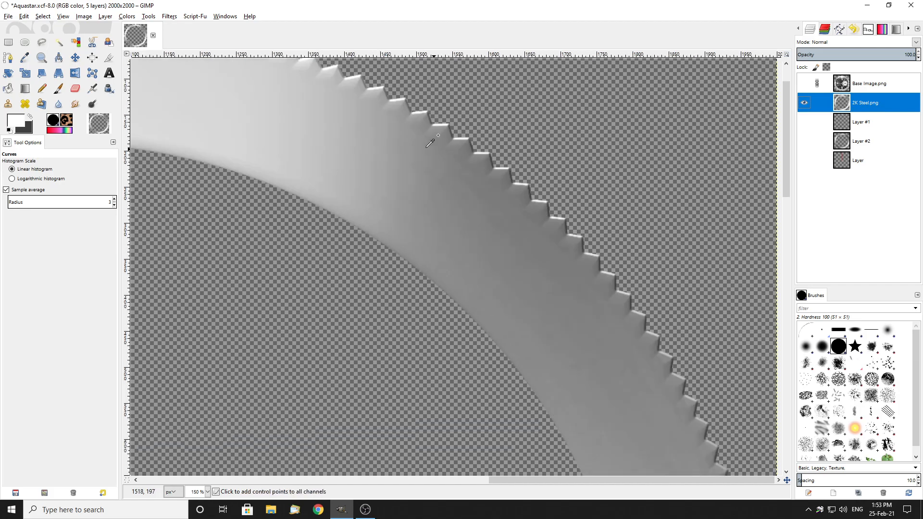
{"action": "scroll", "coordinate": [438, 165], "scroll_direction": "up", "scroll_amount": 2}
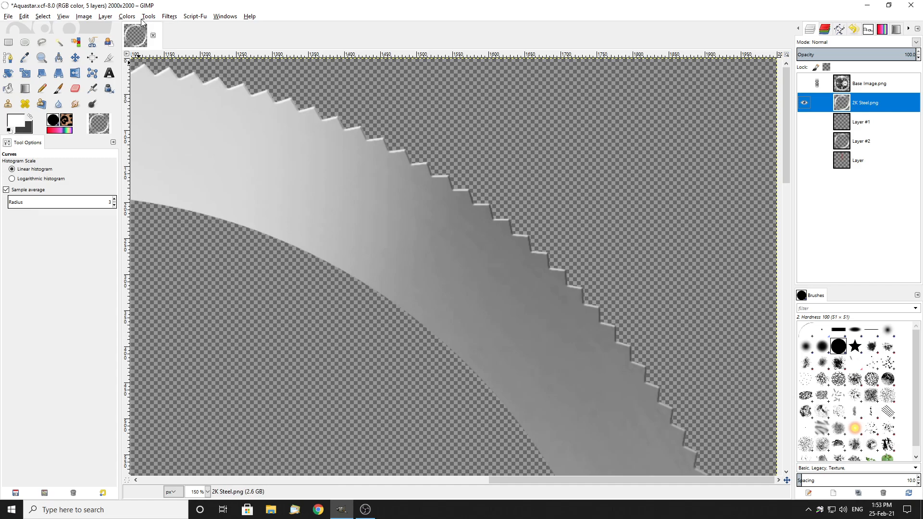
Apply a second Add Bevel with thickness 3 directly to 2K Steel.png, without keeping the bump layer.
{"action": "left_click", "coordinate": [168, 17]}
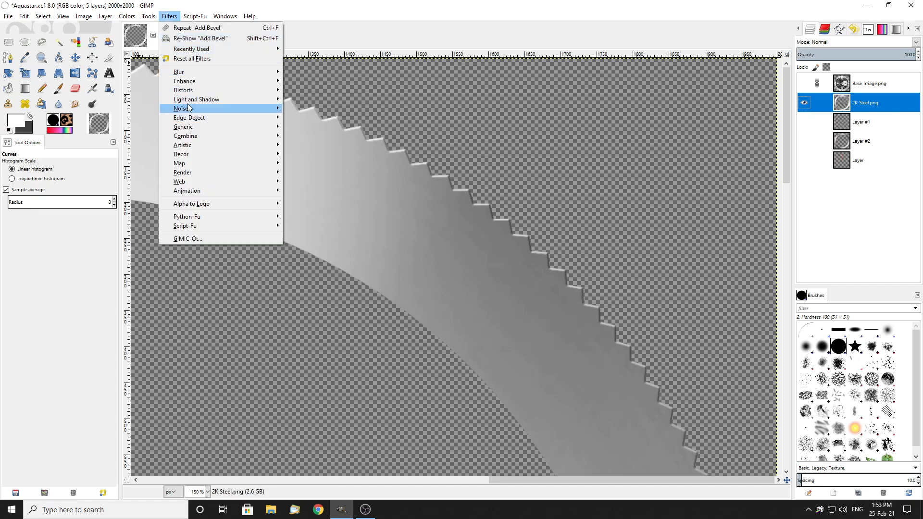
{"action": "mouse_move", "coordinate": [182, 154]}
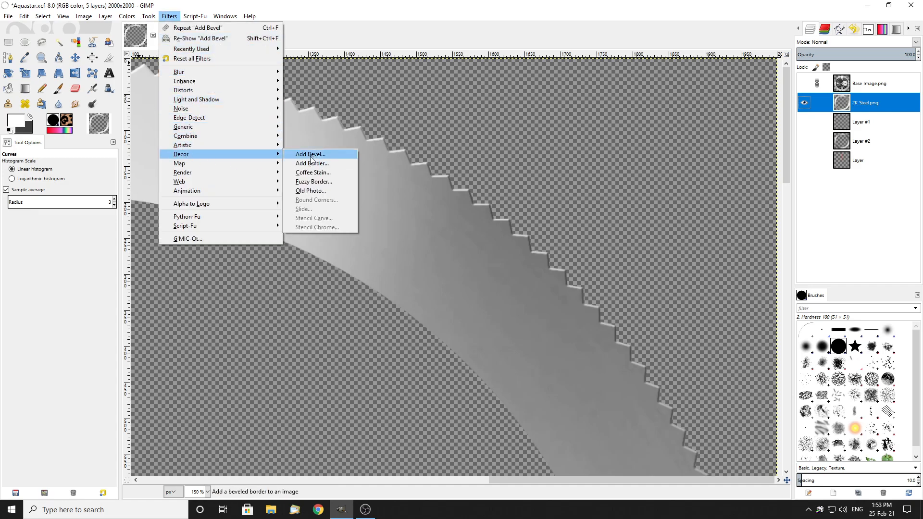
{"action": "left_click", "coordinate": [291, 154]}
{"action": "left_click_drag", "start_coordinate": [446, 236], "coordinate": [430, 236]}
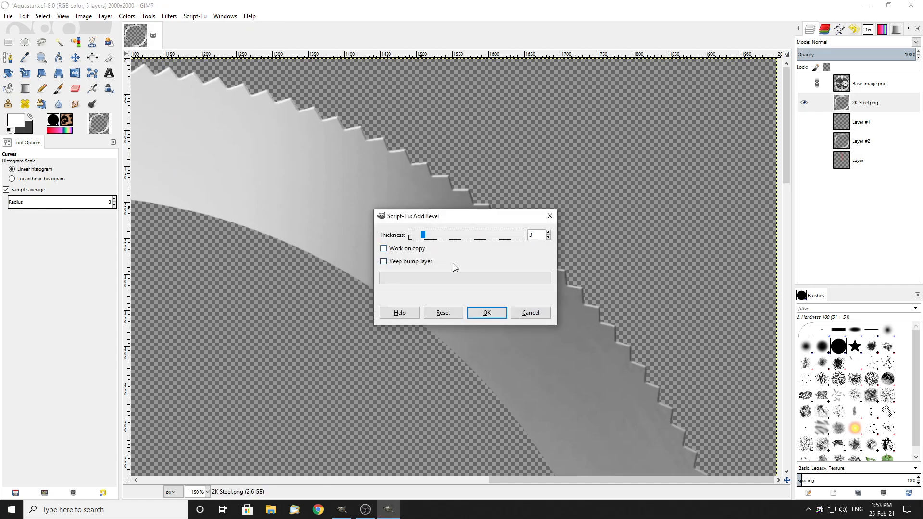
{"action": "left_click", "coordinate": [486, 313]}
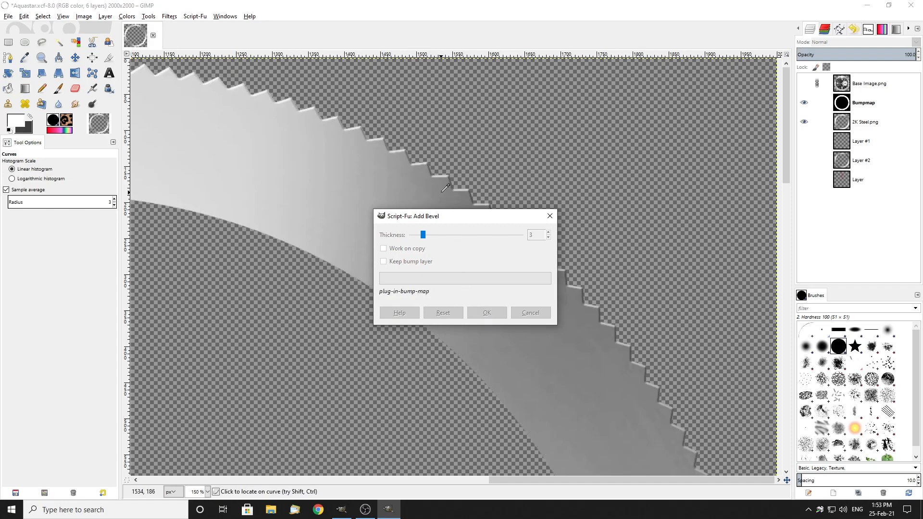
Examine the bevelled teeth and inner edge around the steel ring, up close and as a whole.
{"action": "scroll", "coordinate": [553, 248], "scroll_direction": "down", "scroll_amount": 1}
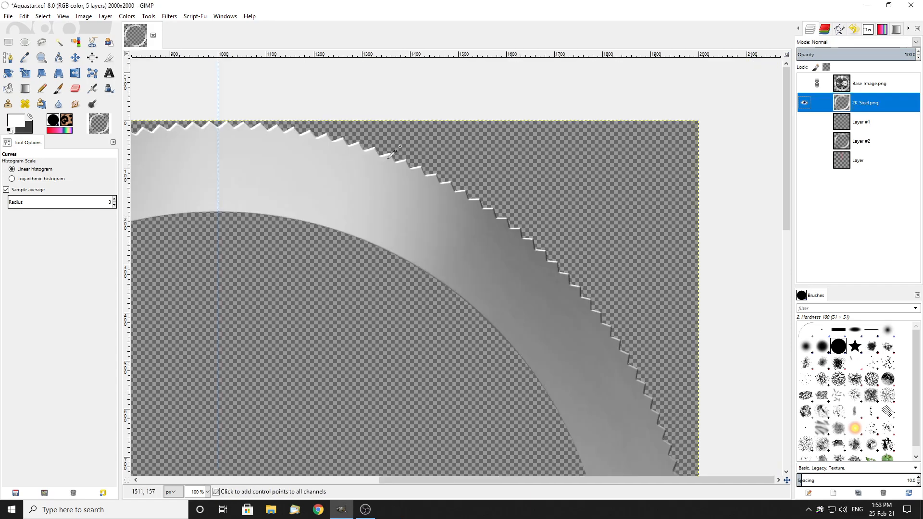
{"action": "scroll", "coordinate": [300, 132], "scroll_direction": "down", "scroll_amount": 3}
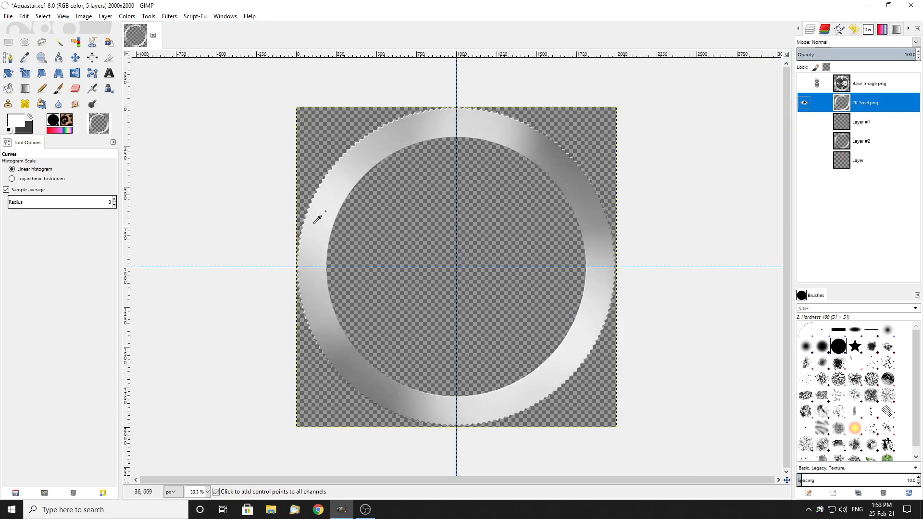
{"action": "scroll", "coordinate": [480, 420], "scroll_direction": "up", "scroll_amount": 8}
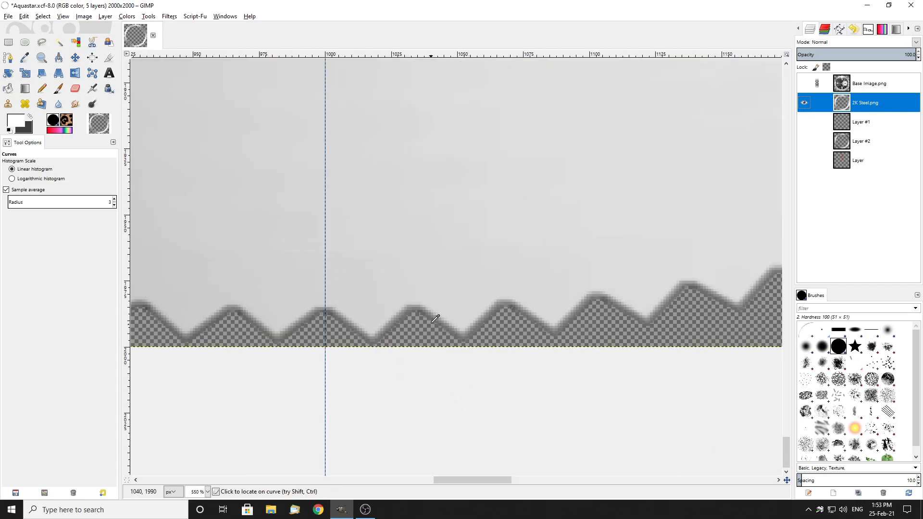
{"action": "scroll", "coordinate": [336, 291], "scroll_direction": "down", "scroll_amount": 9}
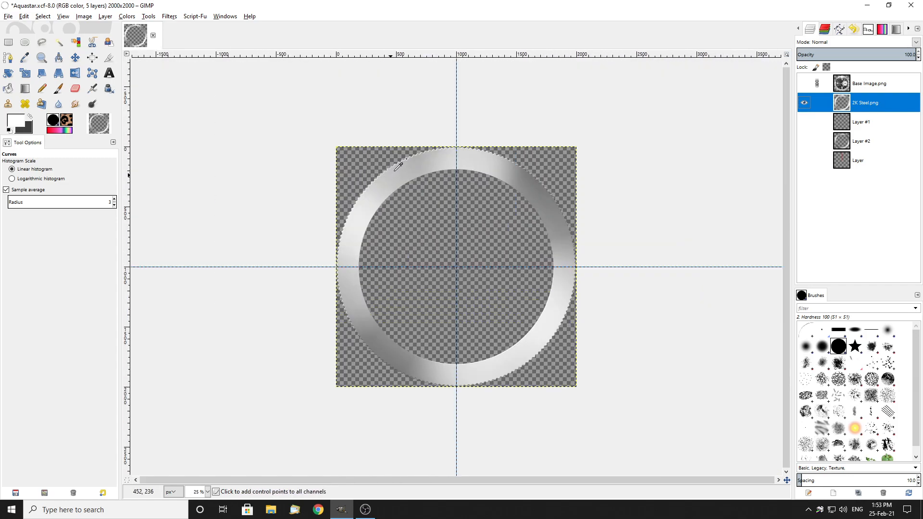
{"action": "scroll", "coordinate": [395, 169], "scroll_direction": "up", "scroll_amount": 7}
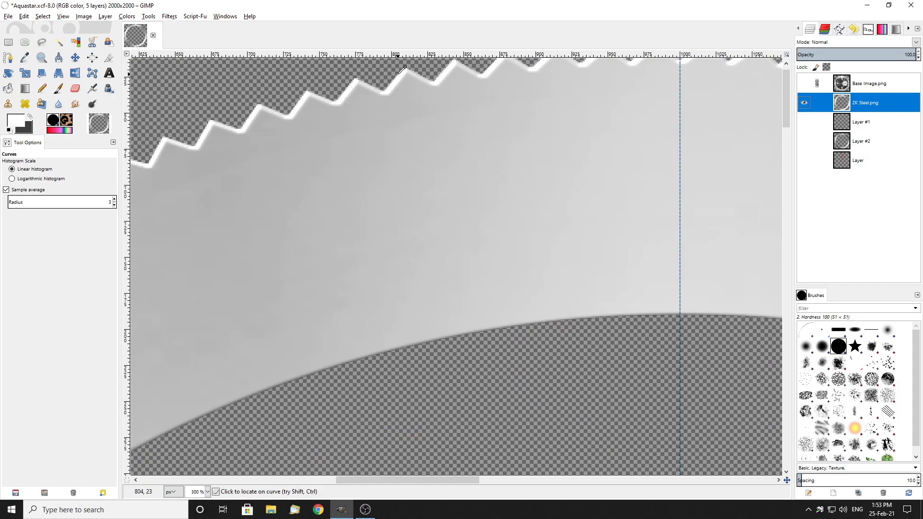
{"action": "scroll", "coordinate": [400, 130], "scroll_direction": "down", "scroll_amount": 2}
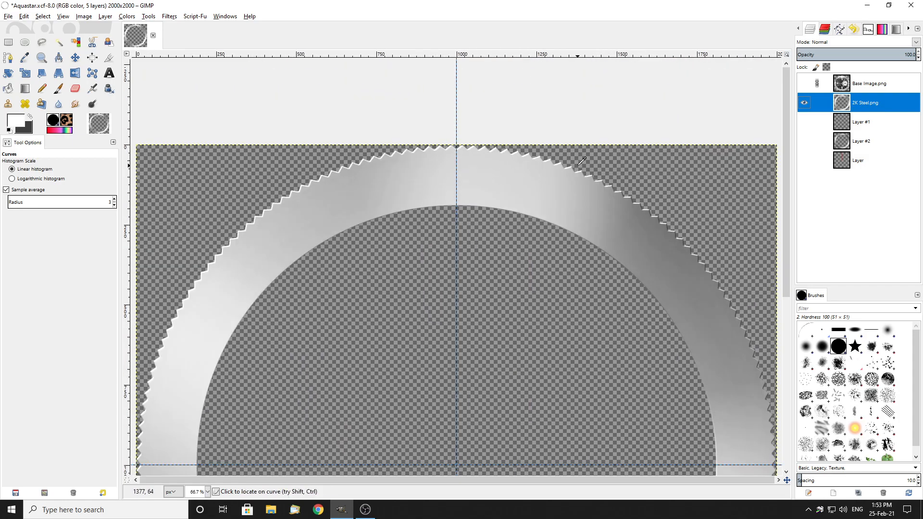
{"action": "scroll", "coordinate": [574, 158], "scroll_direction": "down", "scroll_amount": 3}
{"action": "scroll", "coordinate": [396, 134], "scroll_direction": "down", "scroll_amount": 1}
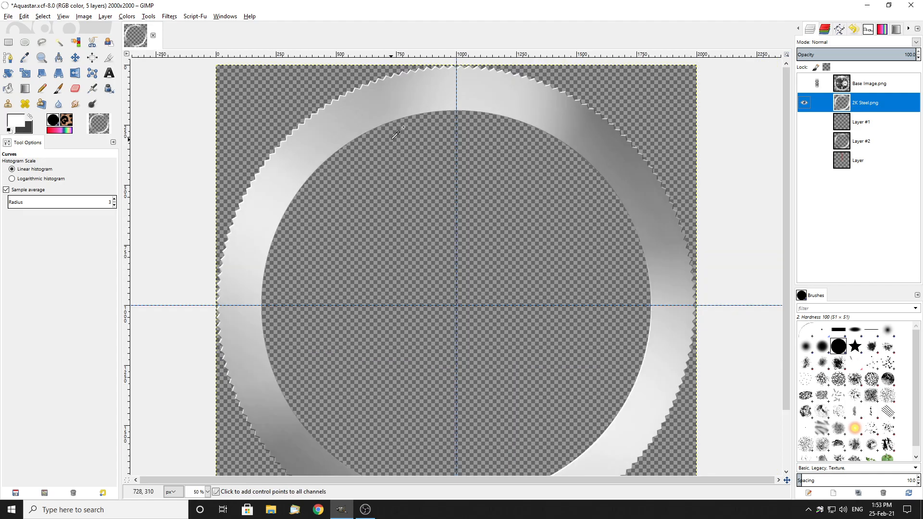